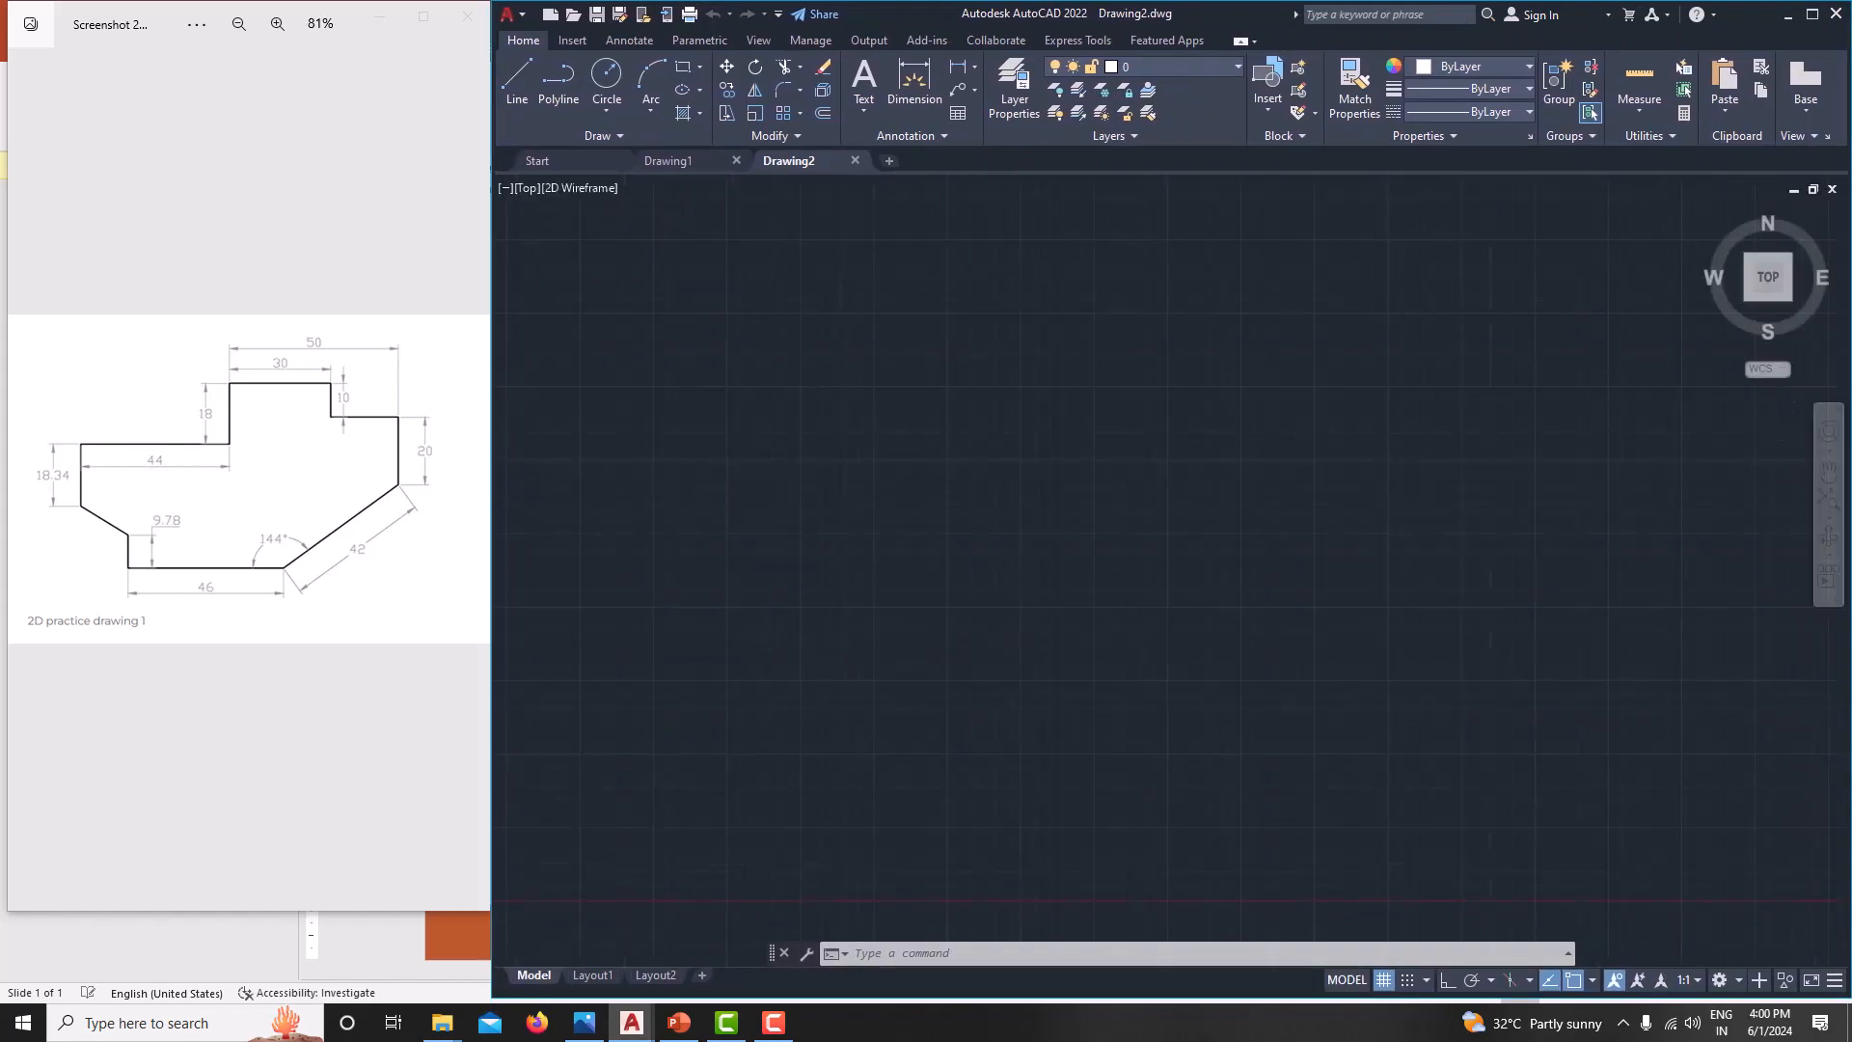
# Configure the drawing units to decimal lengths with 0.00 precision and millimeters as the insertion scale
pyautogui.moveTo(726, 651); pyautogui.dragTo(767, 646, button='middle')
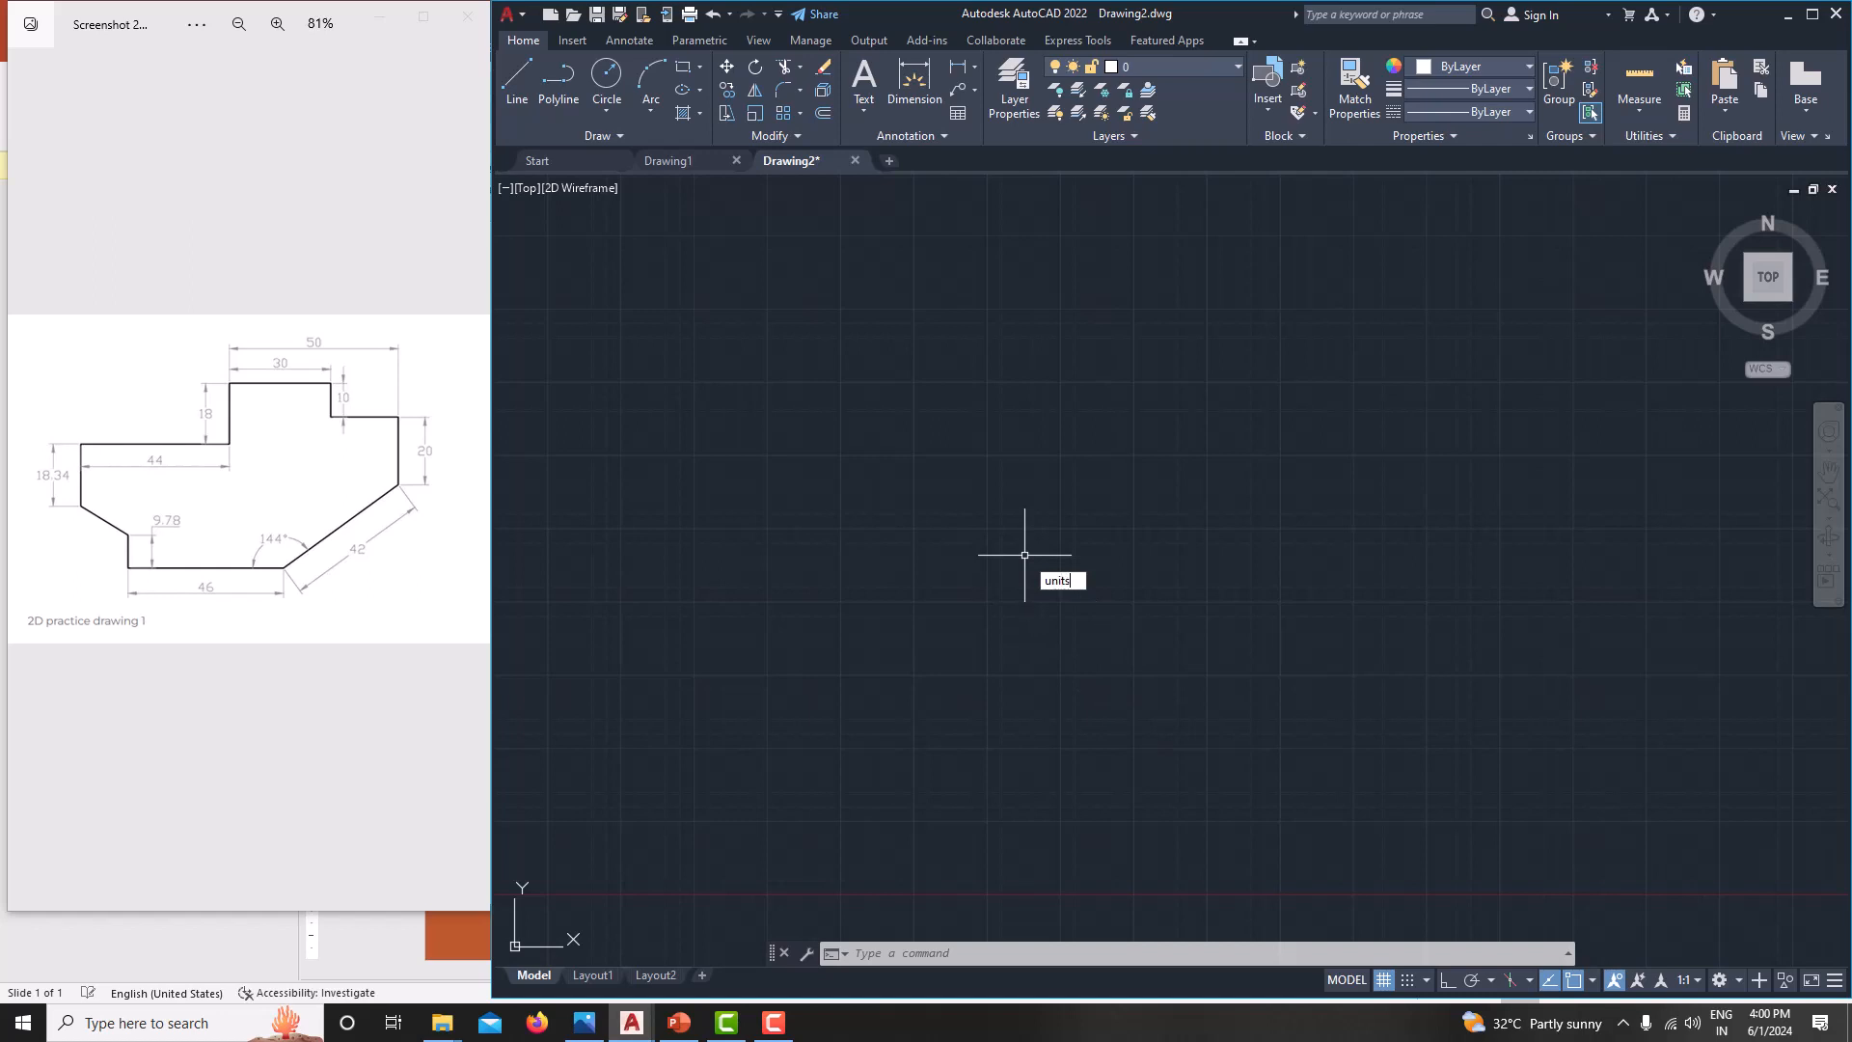
pyautogui.press('Return')
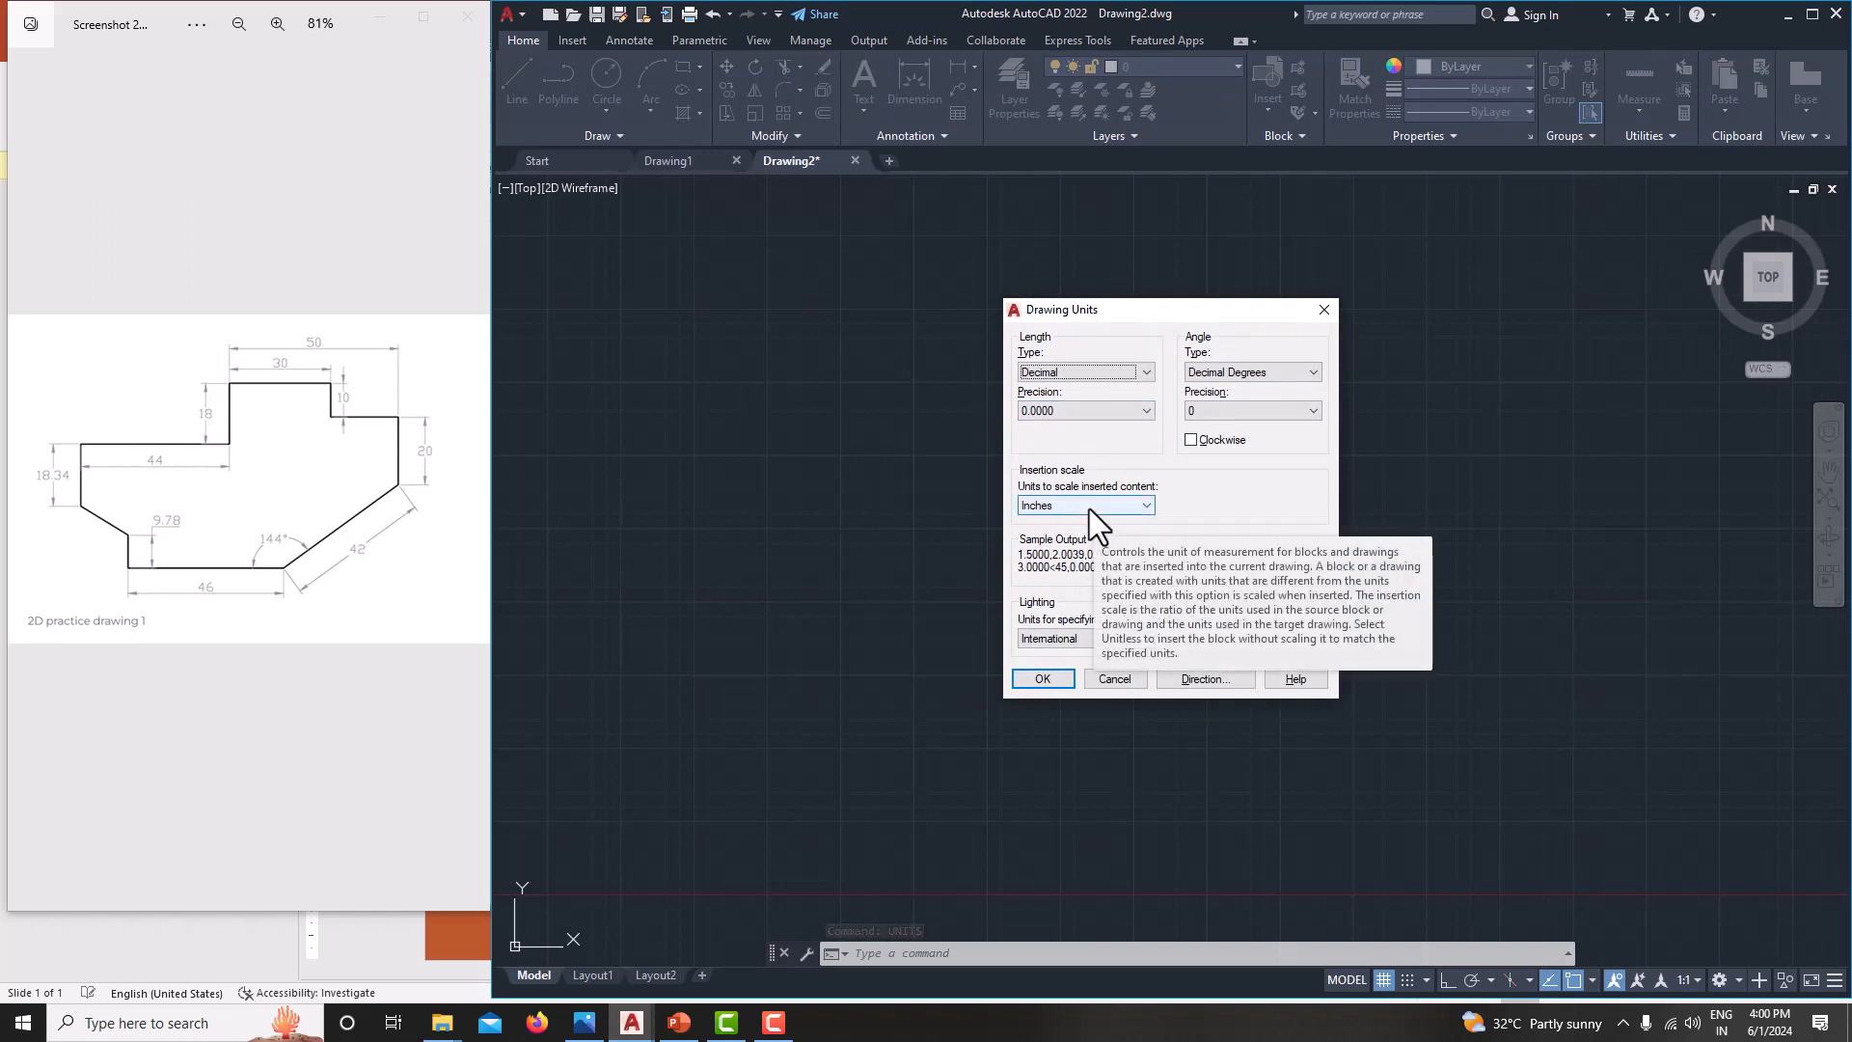
pyautogui.click(1052, 371)
pyautogui.click(1056, 400)
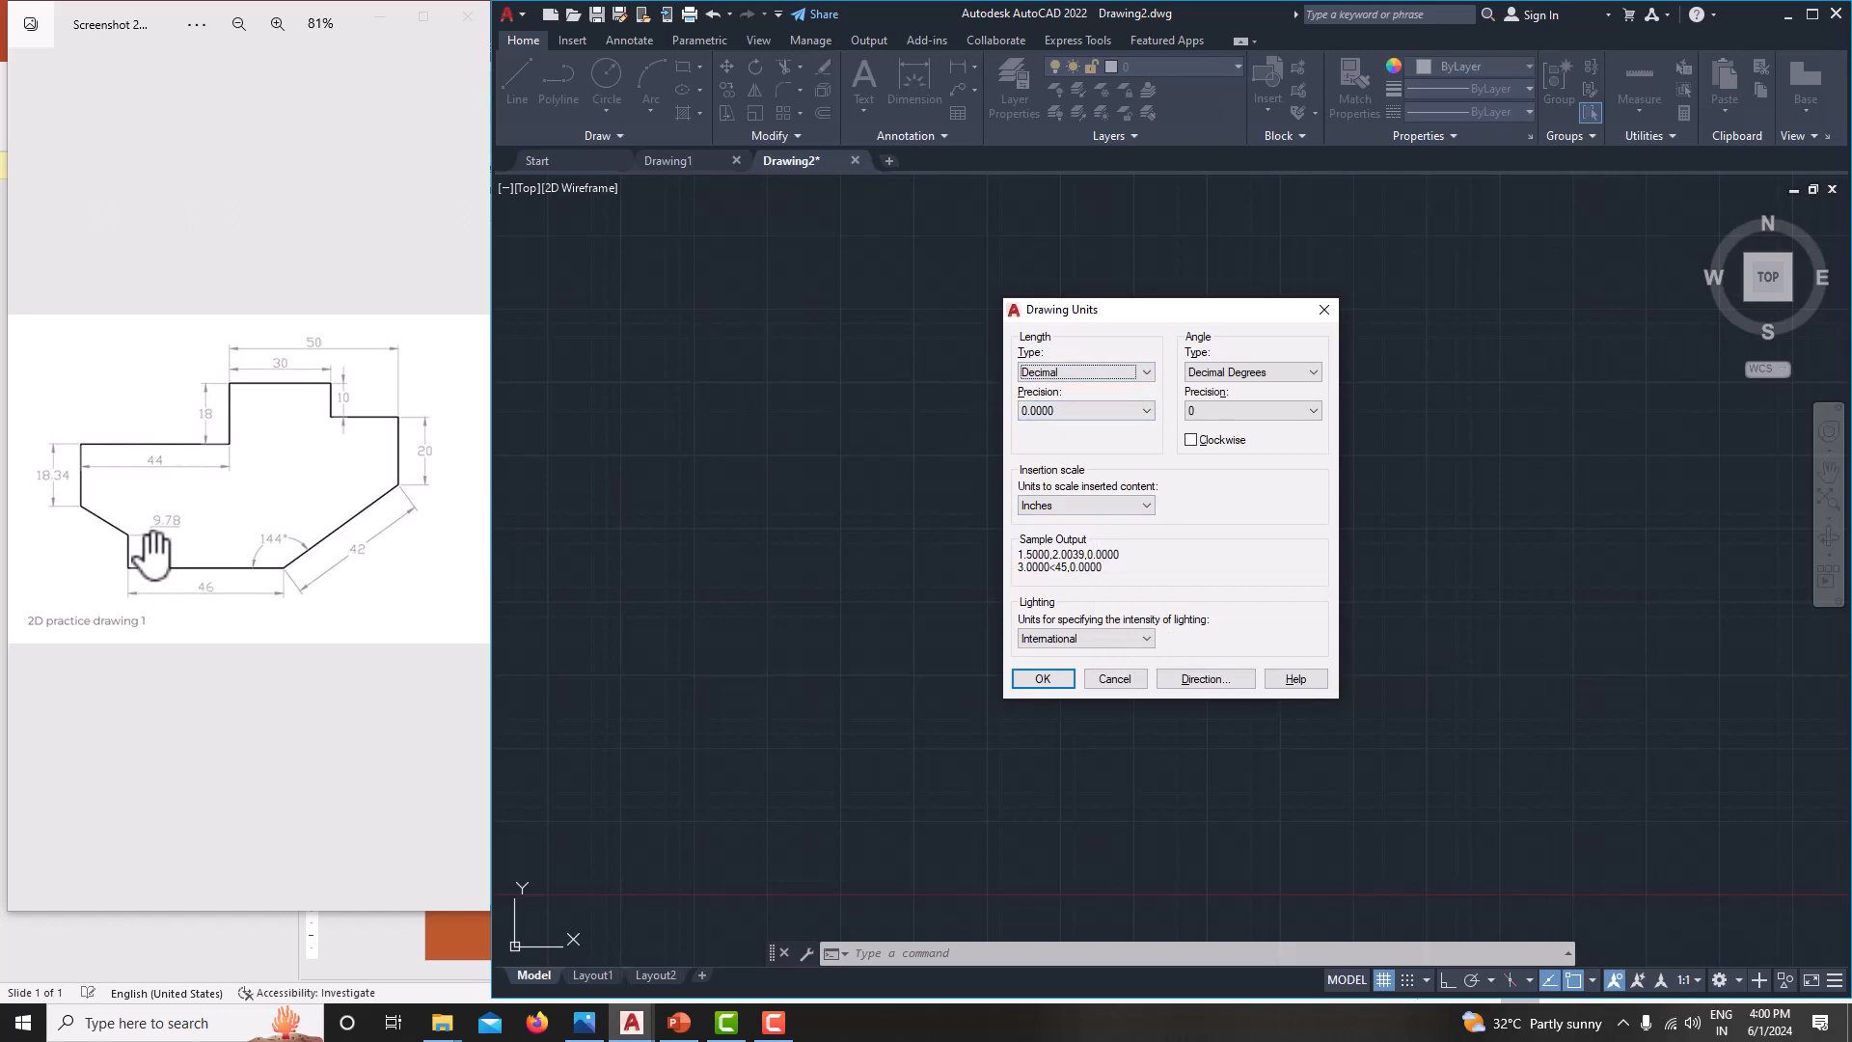
pyautogui.scroll(1, 154, 552)
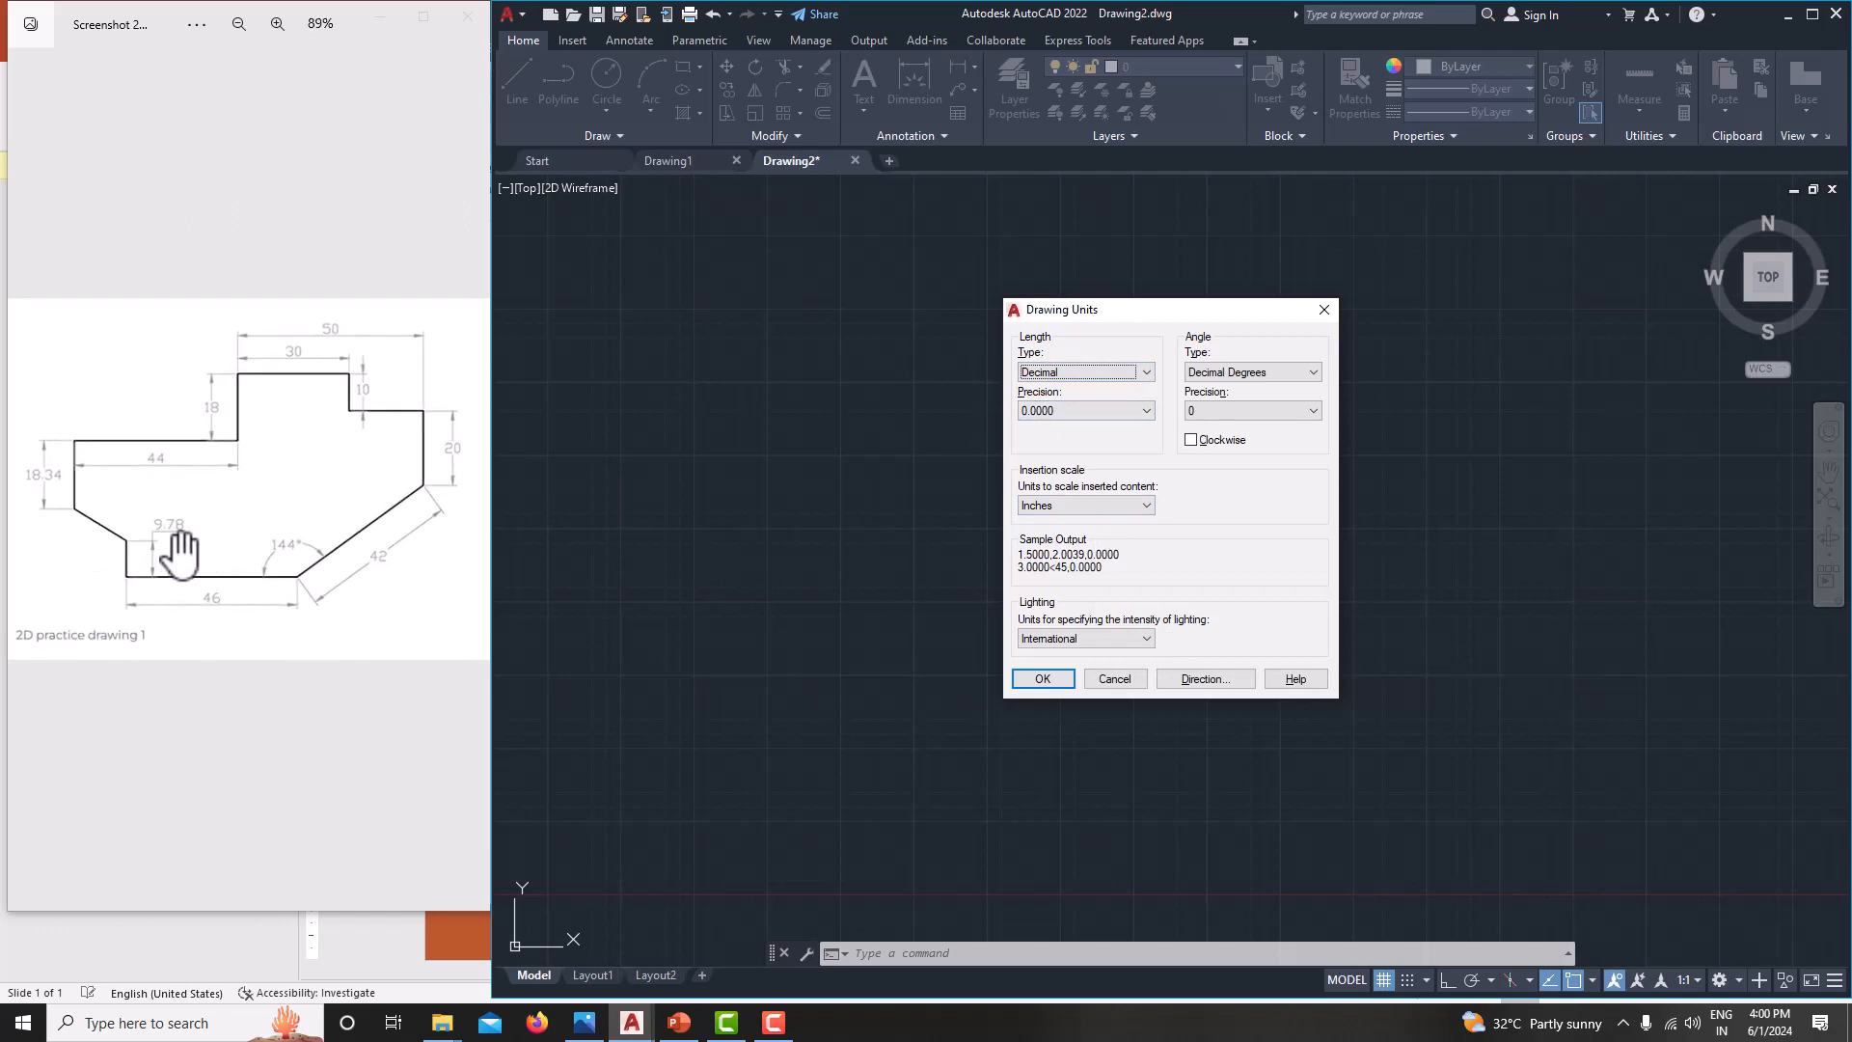
pyautogui.click(1034, 410)
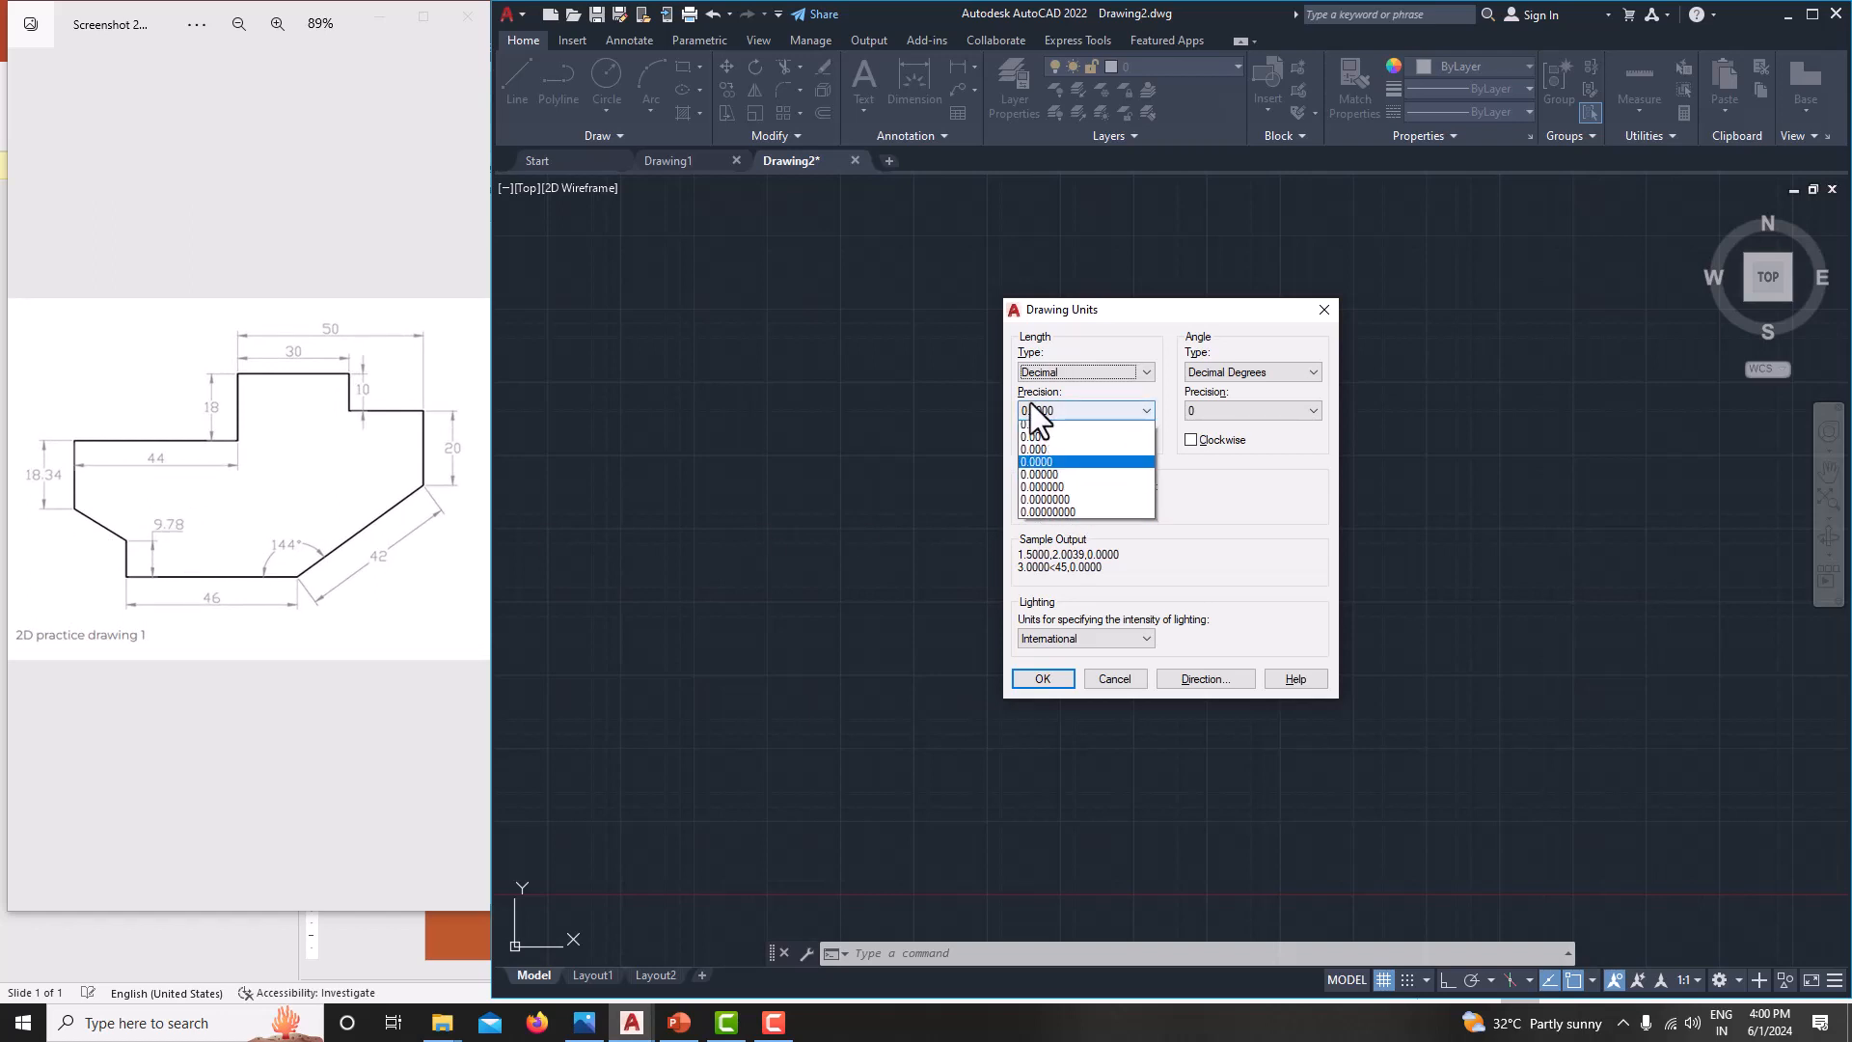
pyautogui.click(1048, 454)
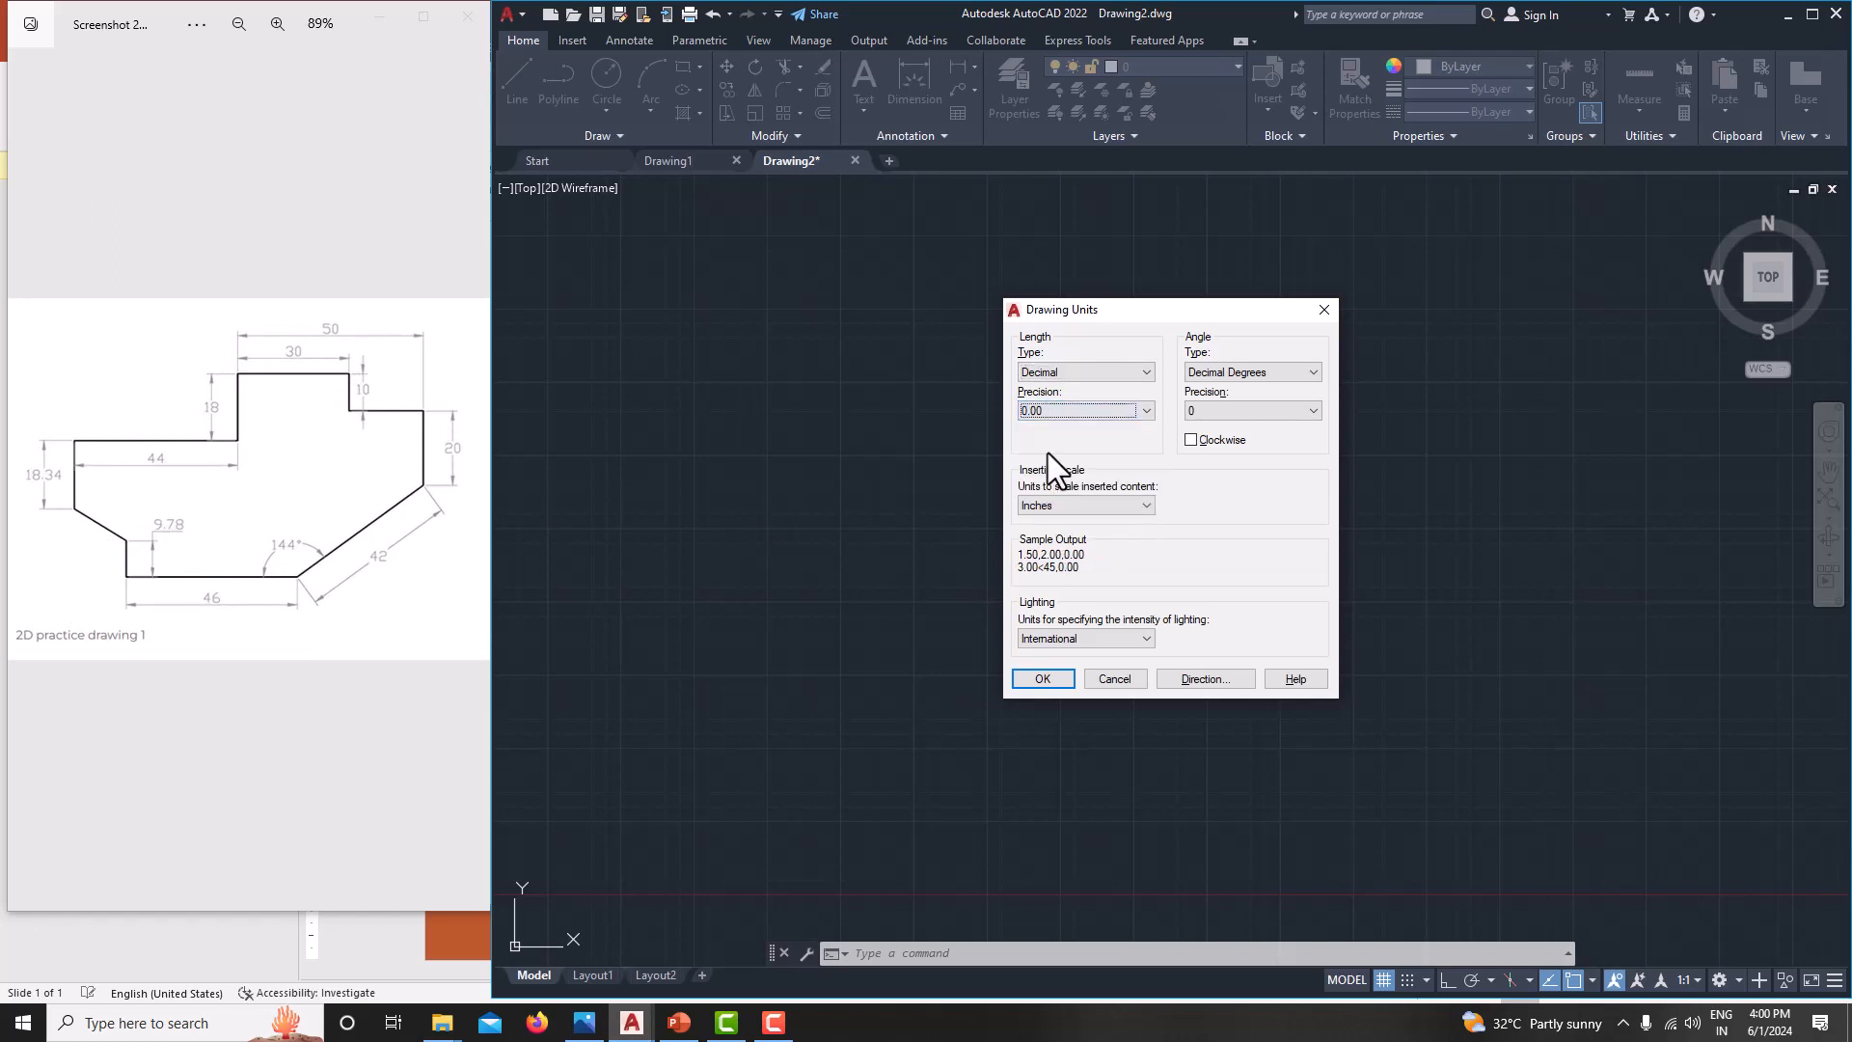
pyautogui.click(1067, 506)
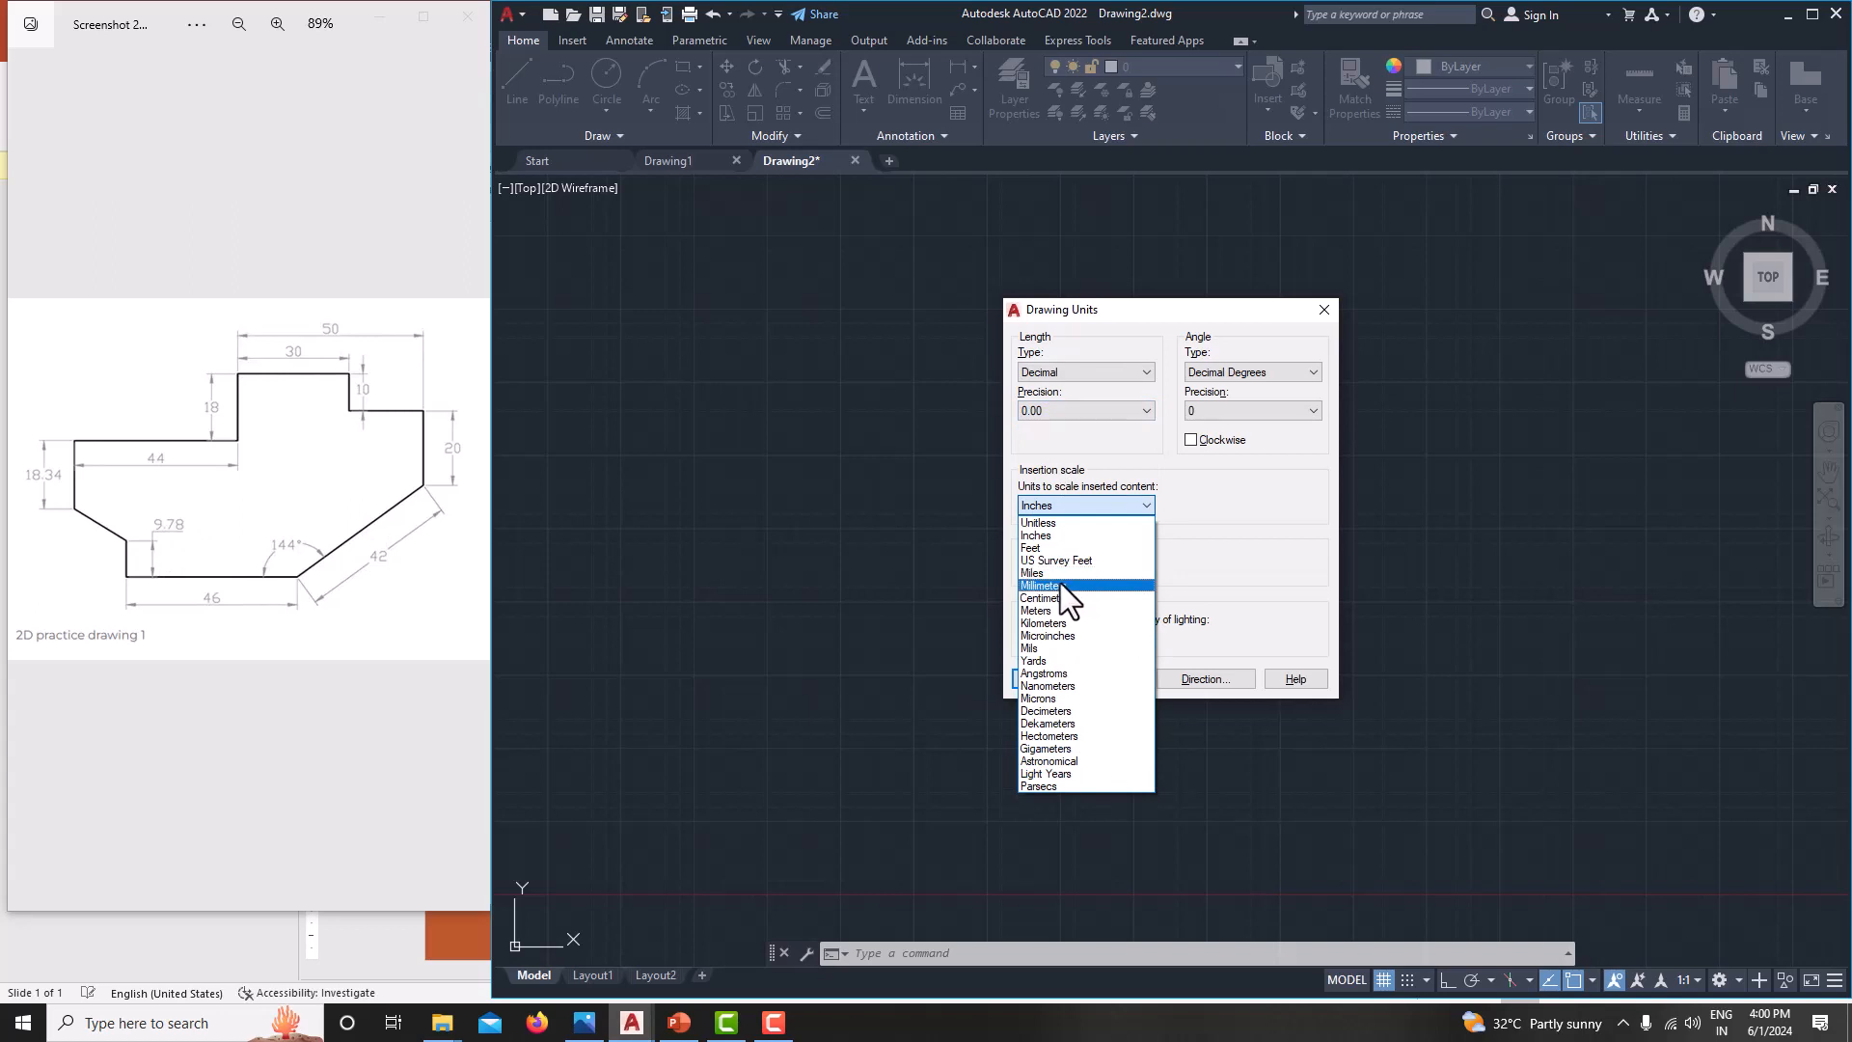
pyautogui.click(1061, 583)
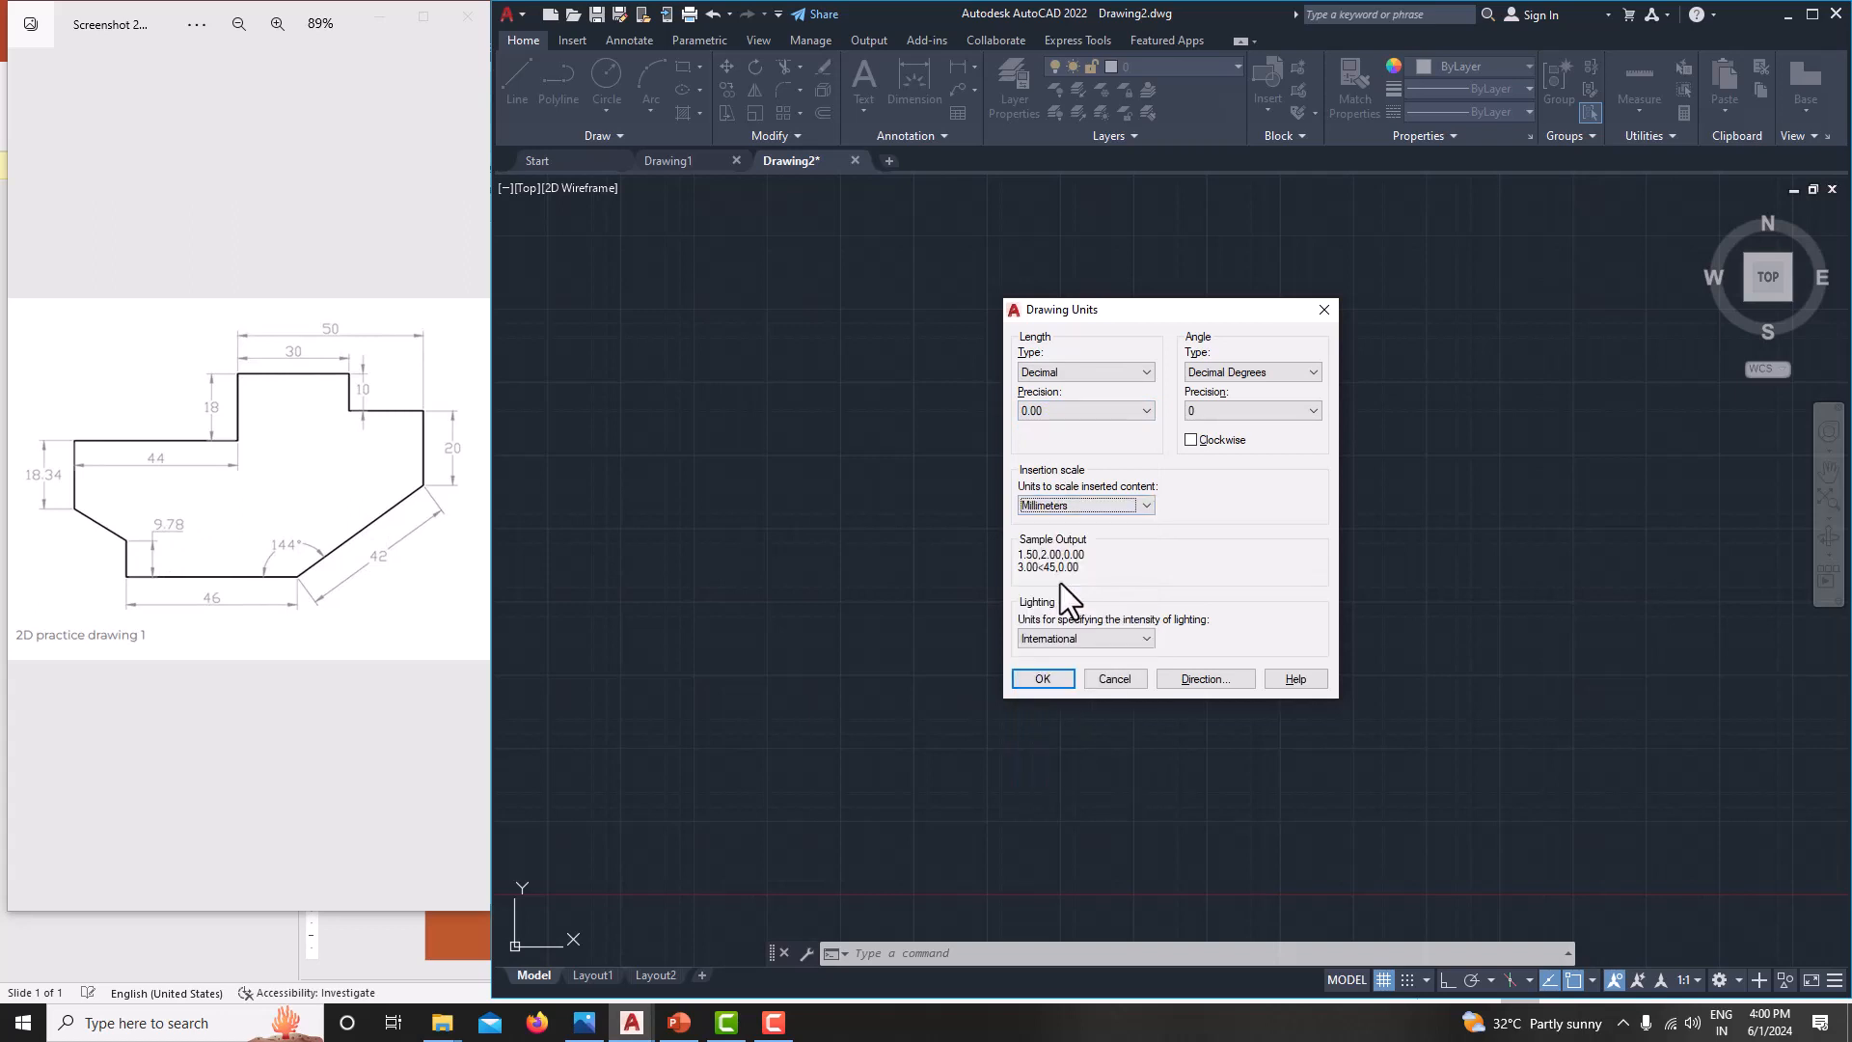
pyautogui.click(1044, 678)
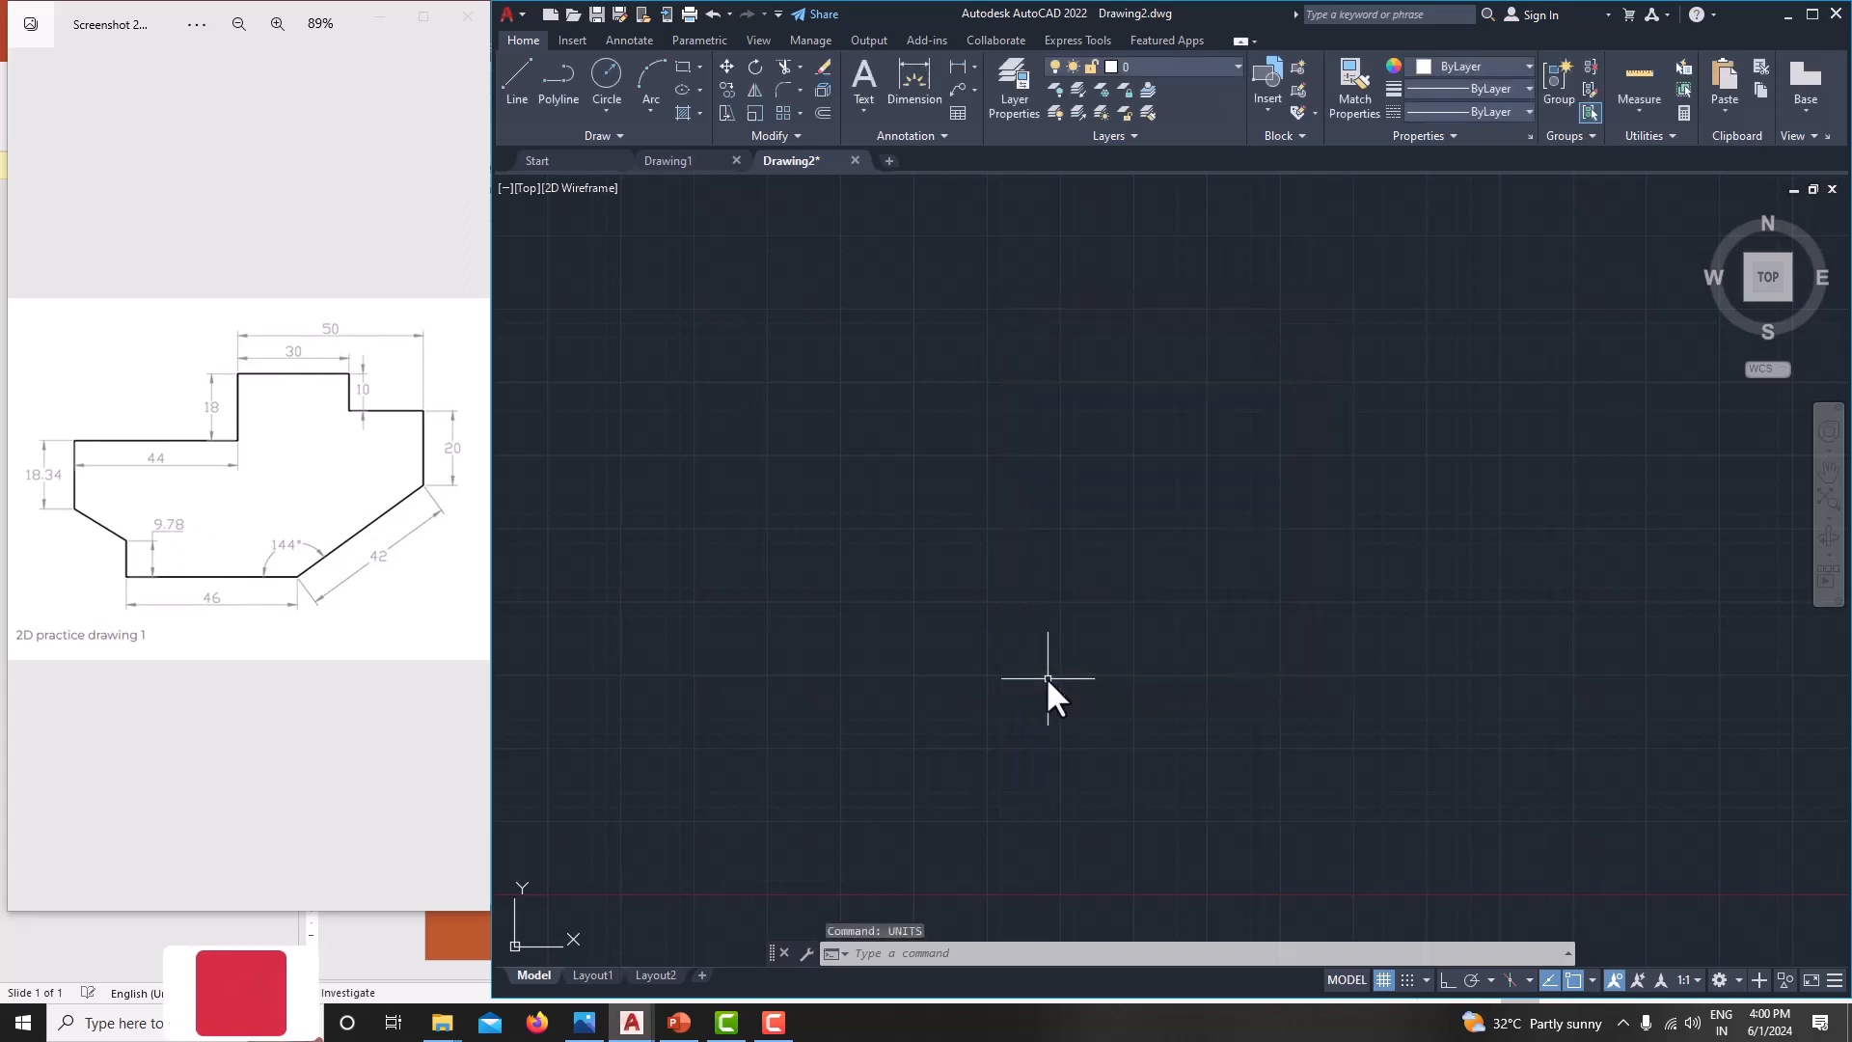
# Set the model space limits from 0,0 to 200,200 and zoom to show the whole drawing area
pyautogui.write('limit')
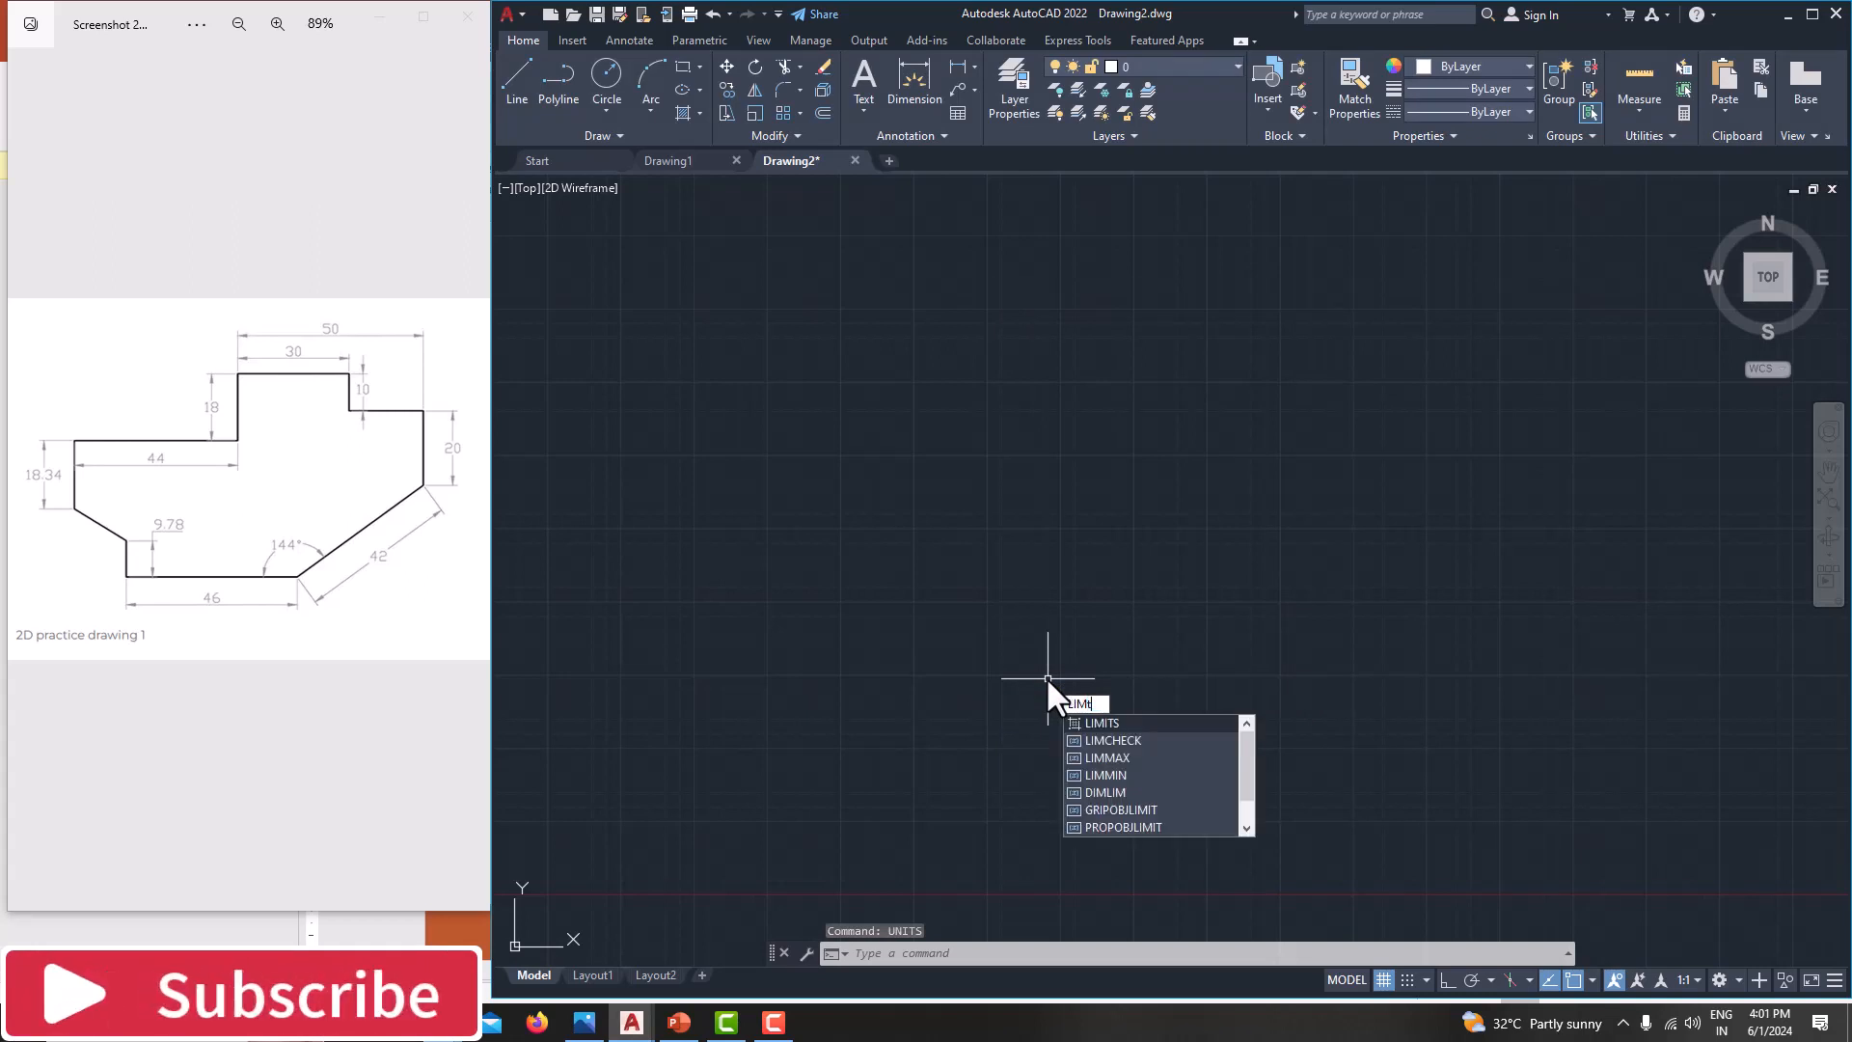
pyautogui.write('s')
pyautogui.press('Return')
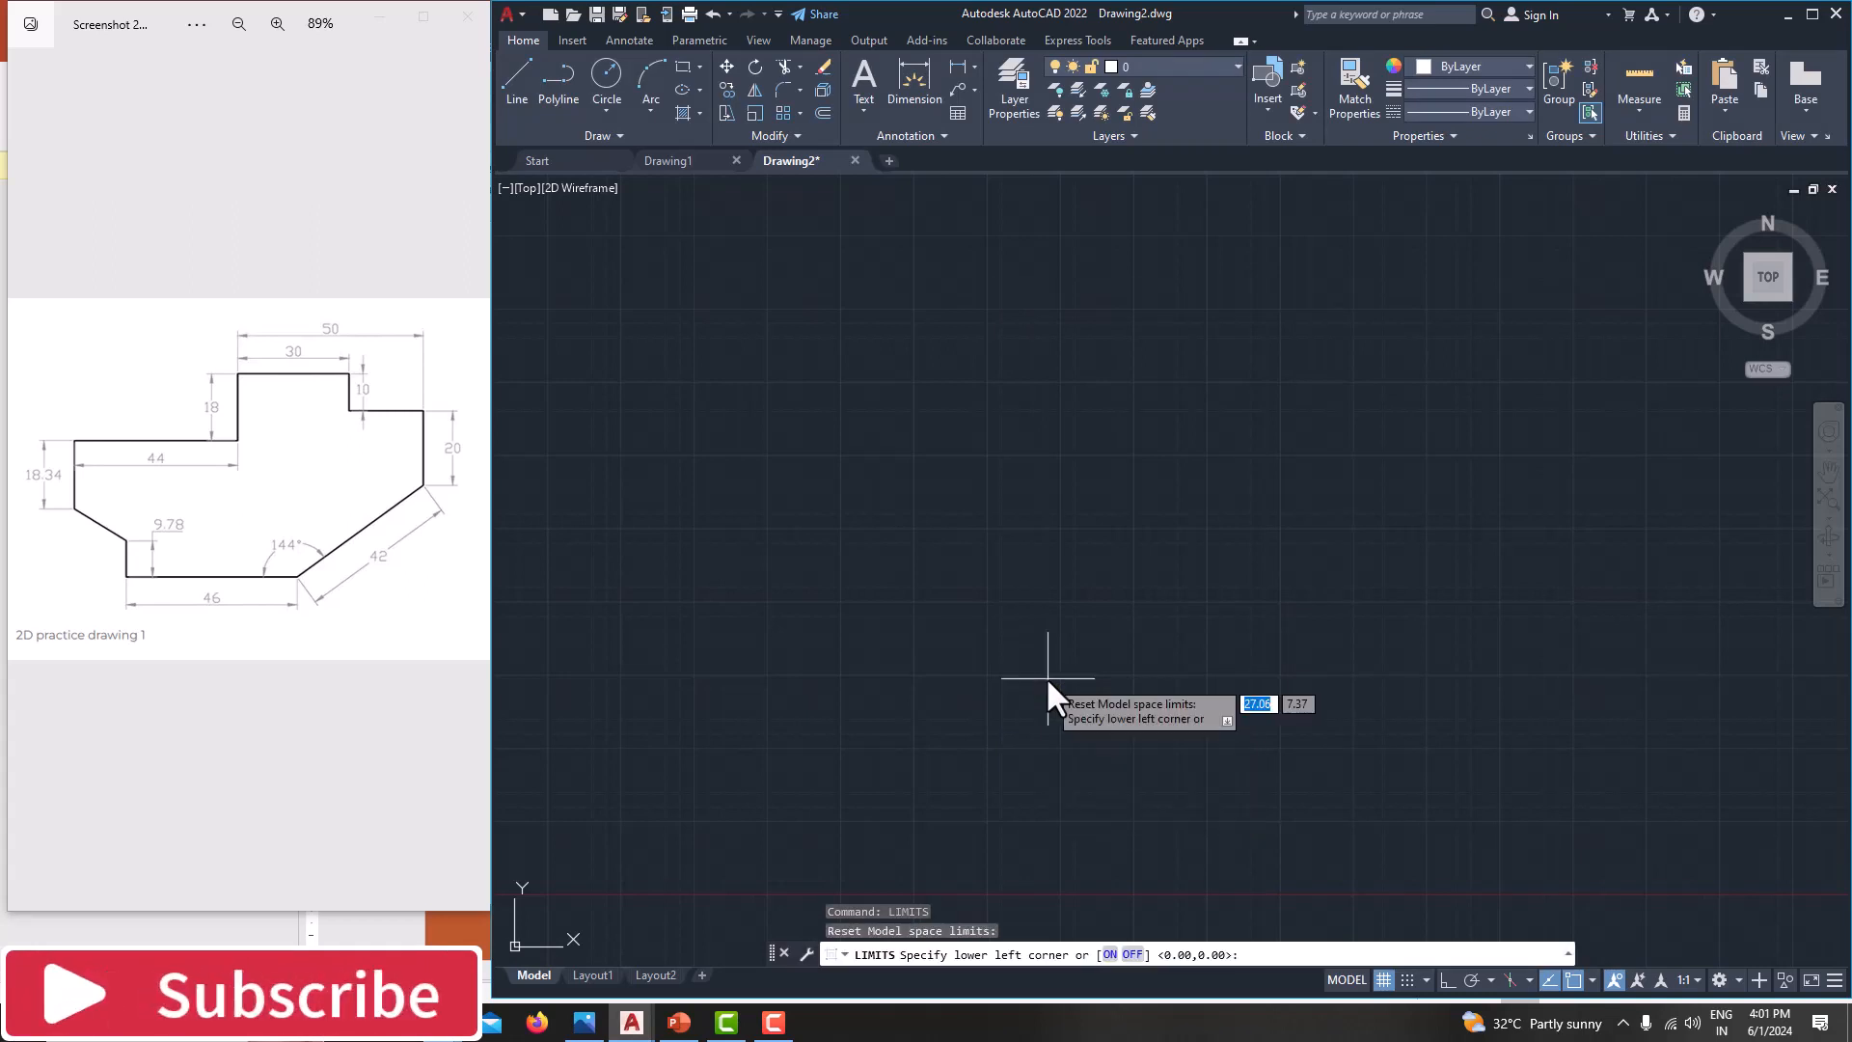
pyautogui.write('0,0')
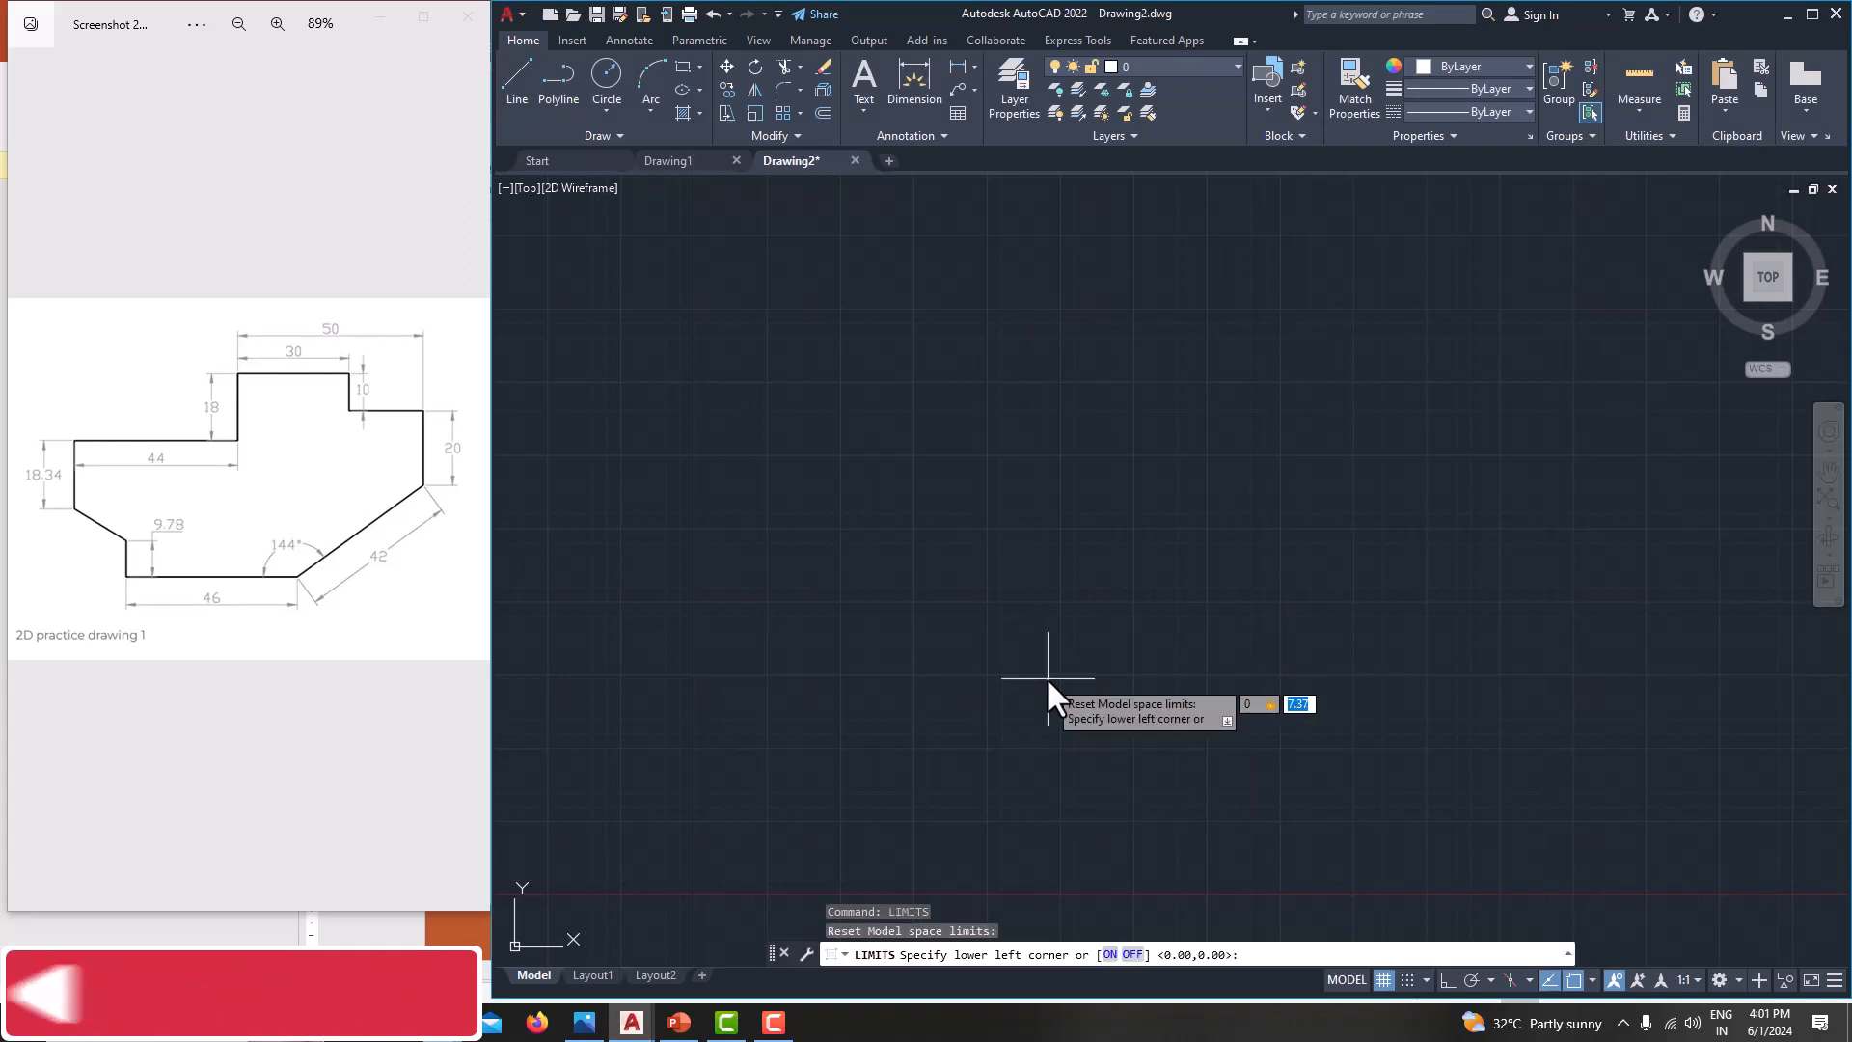
pyautogui.press('Return')
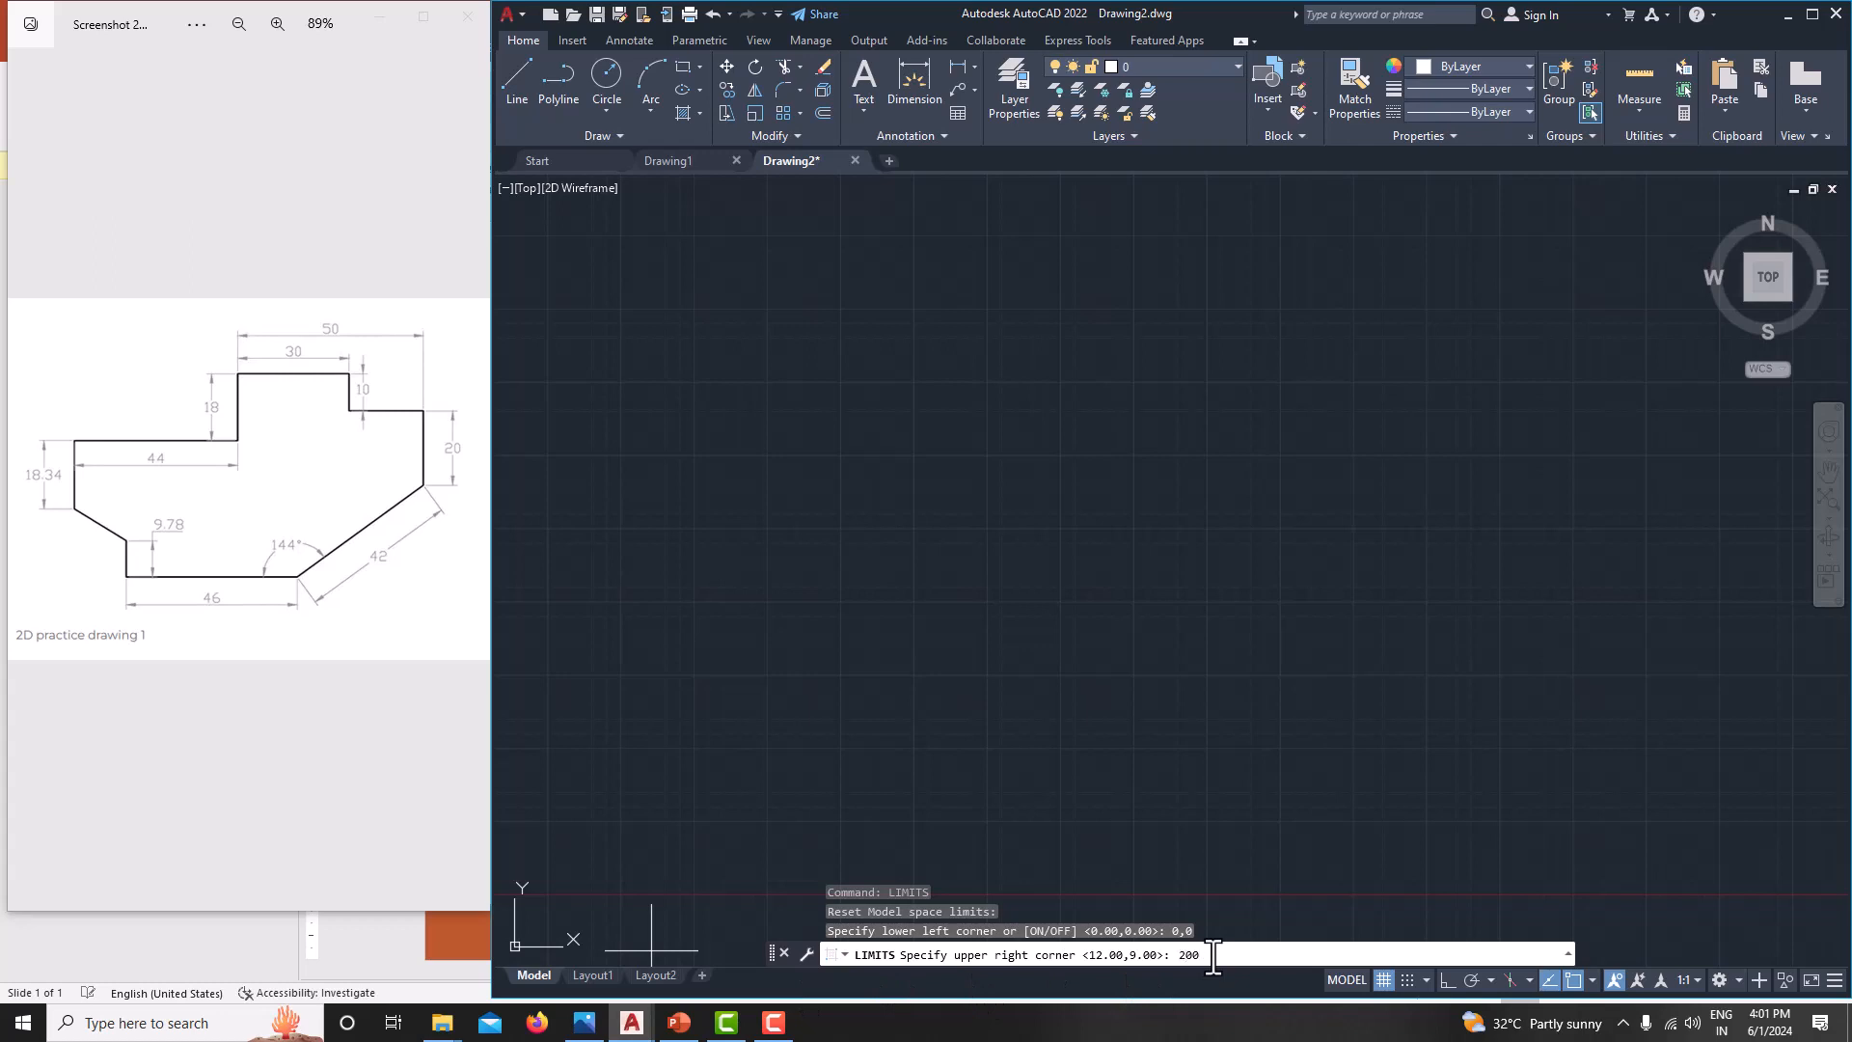
pyautogui.press('Return')
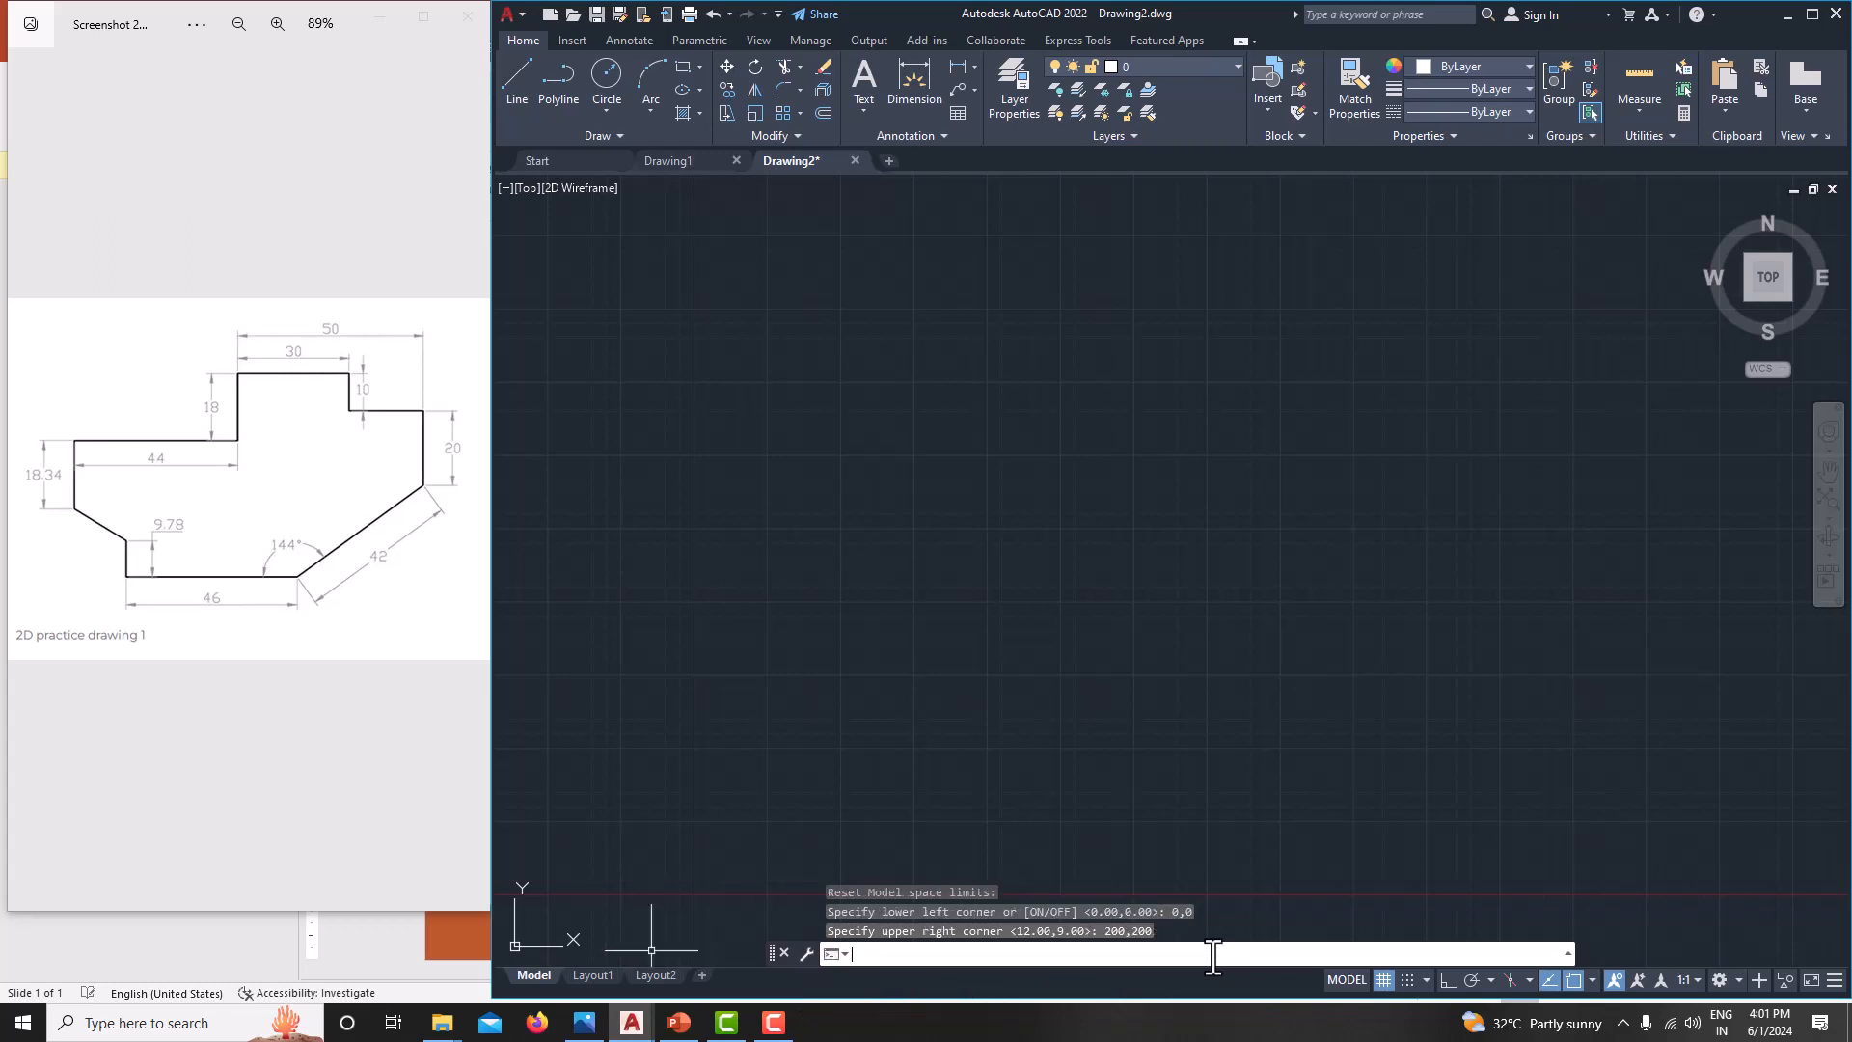
pyautogui.write('z')
pyautogui.press('Return')
pyautogui.write('a')
pyautogui.press('Return')
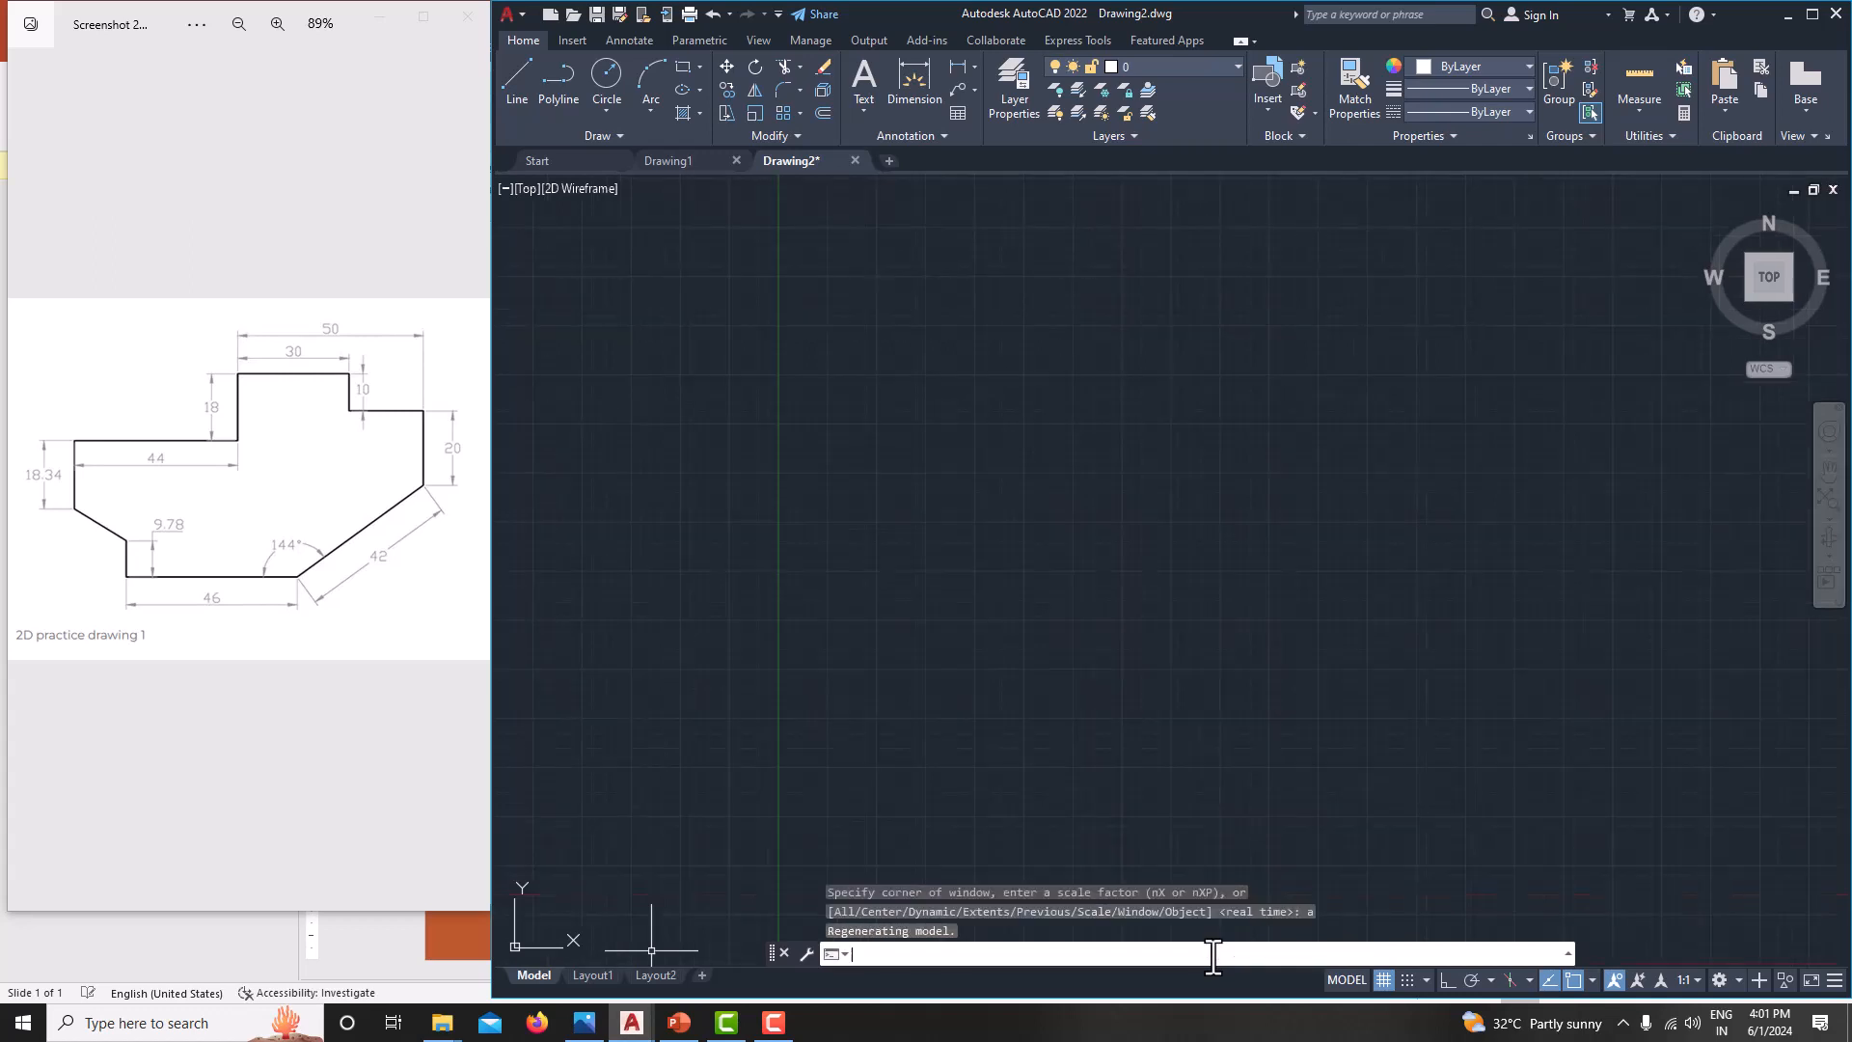
# Start the profile outline with Line in Ortho mode, drawing 18.34 mm straight up and 44 mm to the right
pyautogui.moveTo(1124, 712)
pyautogui.mouseDown(button='middle')
pyautogui.moveTo(1133, 591)
pyautogui.moveTo(1067, 633)
pyautogui.moveTo(1104, 714)
pyautogui.mouseUp(button='middle')
pyautogui.scroll(2, 1104, 714)
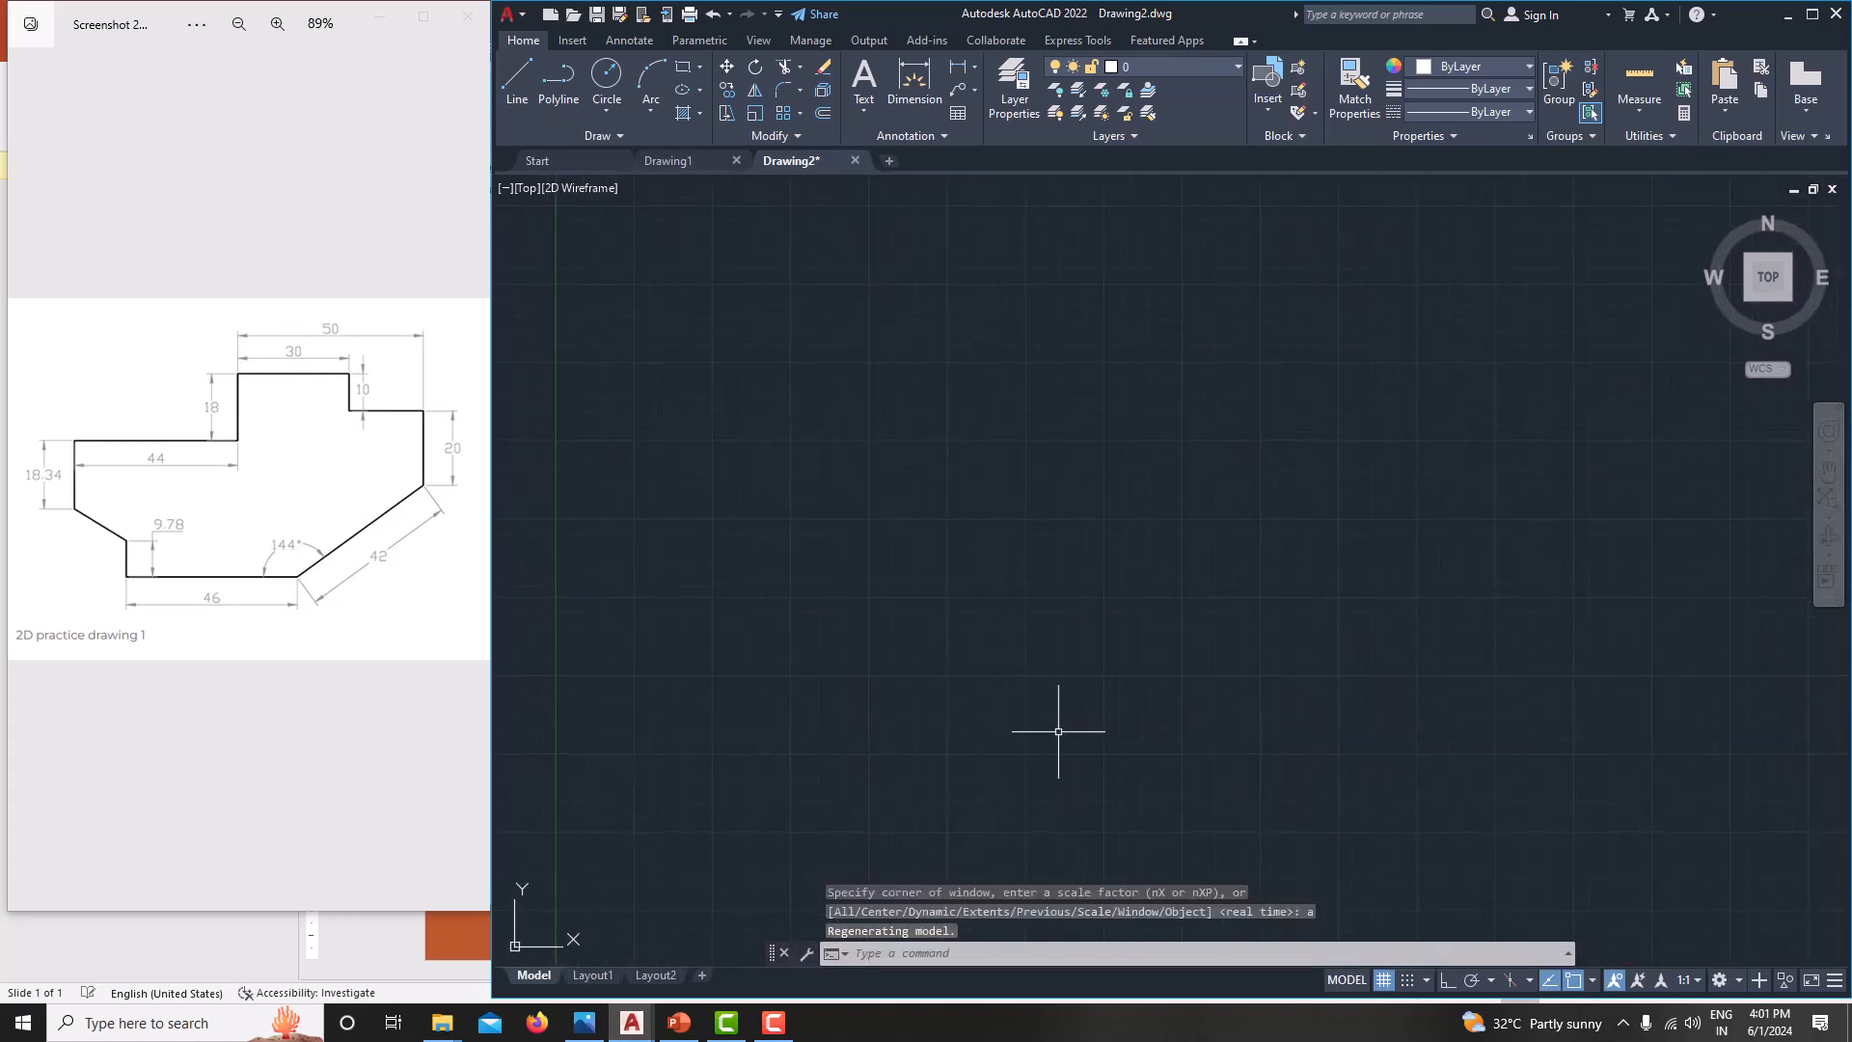
pyautogui.moveTo(1059, 732); pyautogui.dragTo(1081, 740, button='middle')
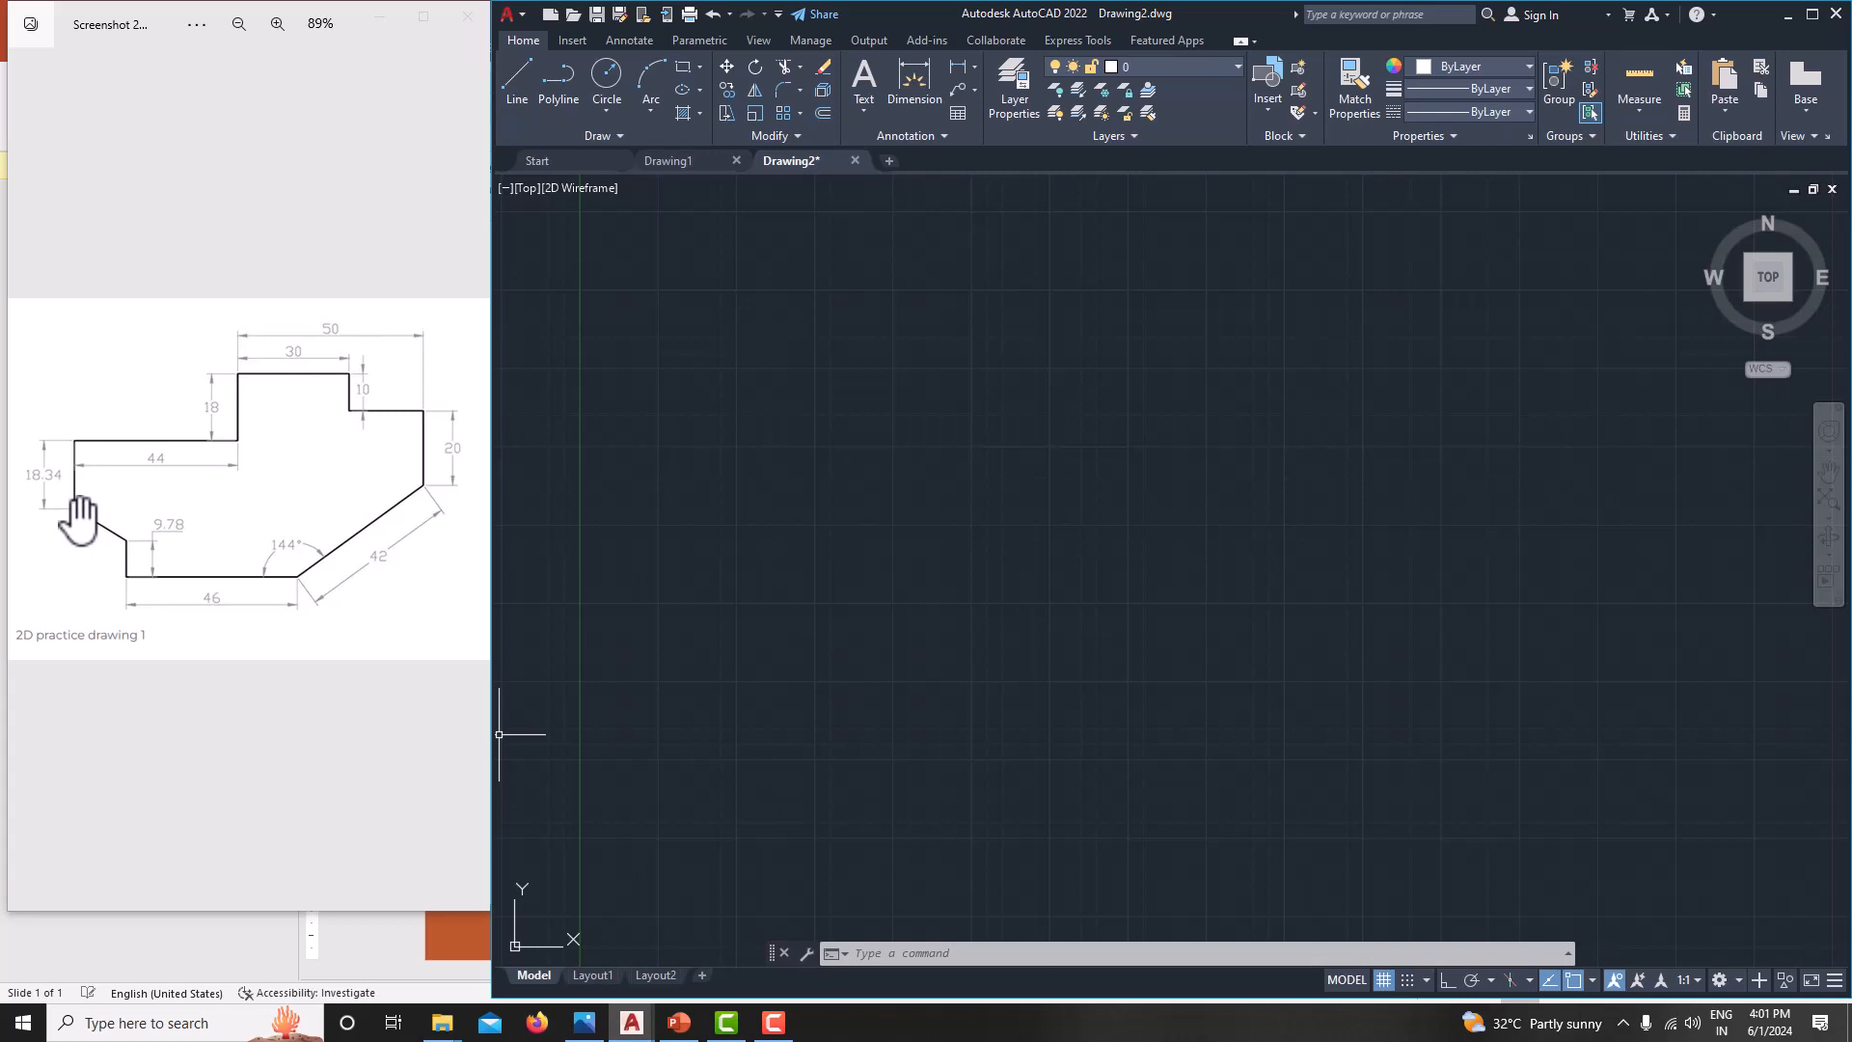
pyautogui.click(513, 91)
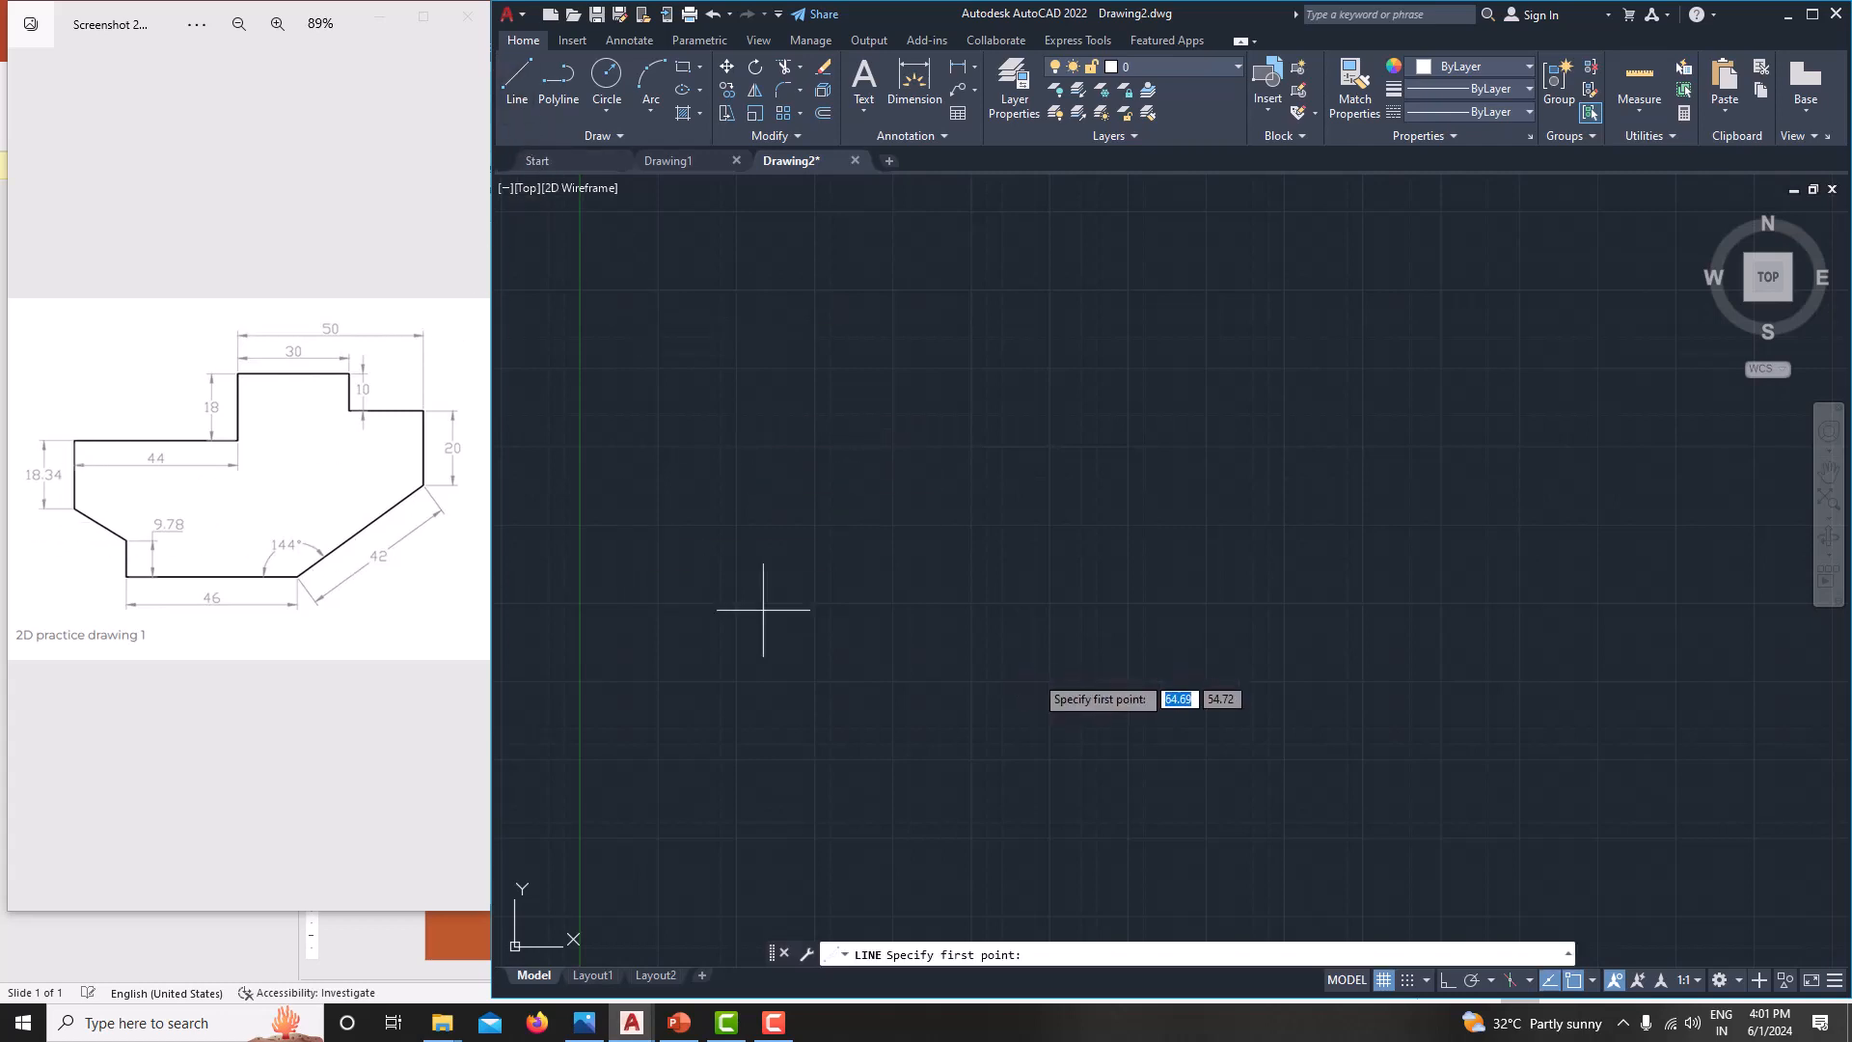
pyautogui.click(795, 658)
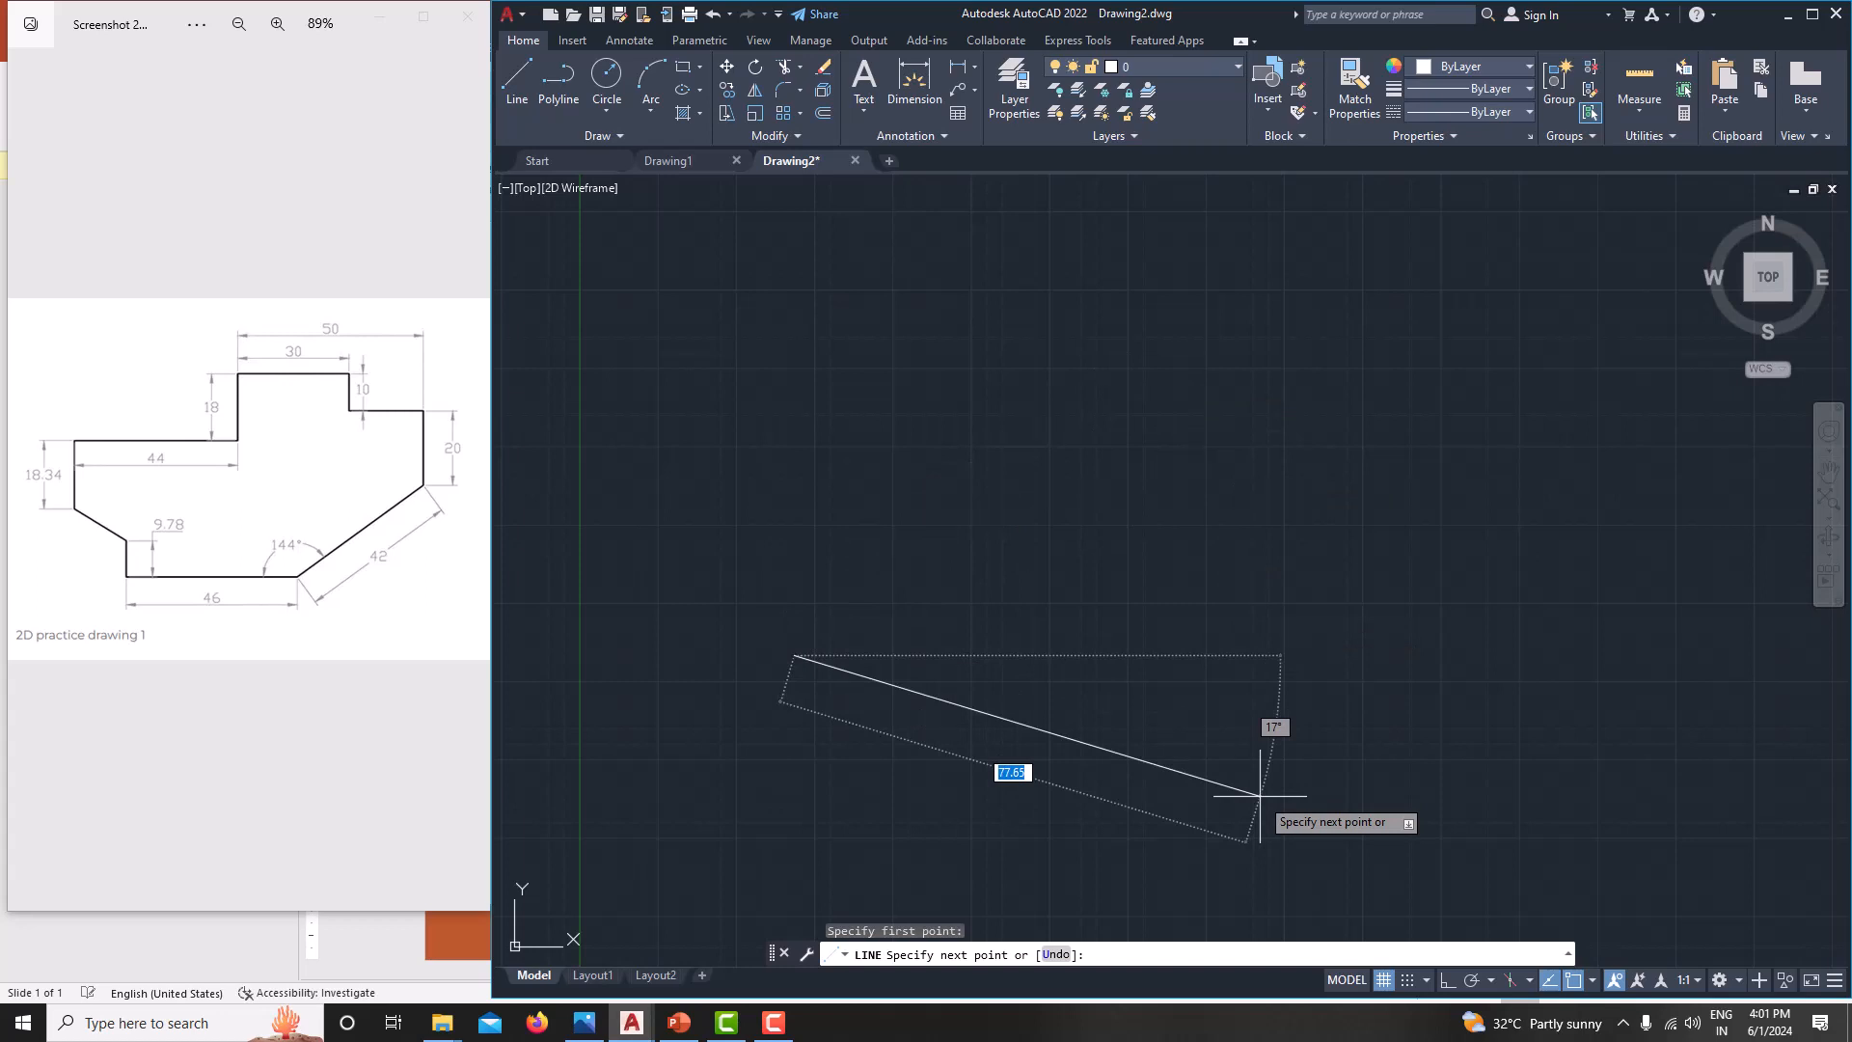
pyautogui.press('F8')
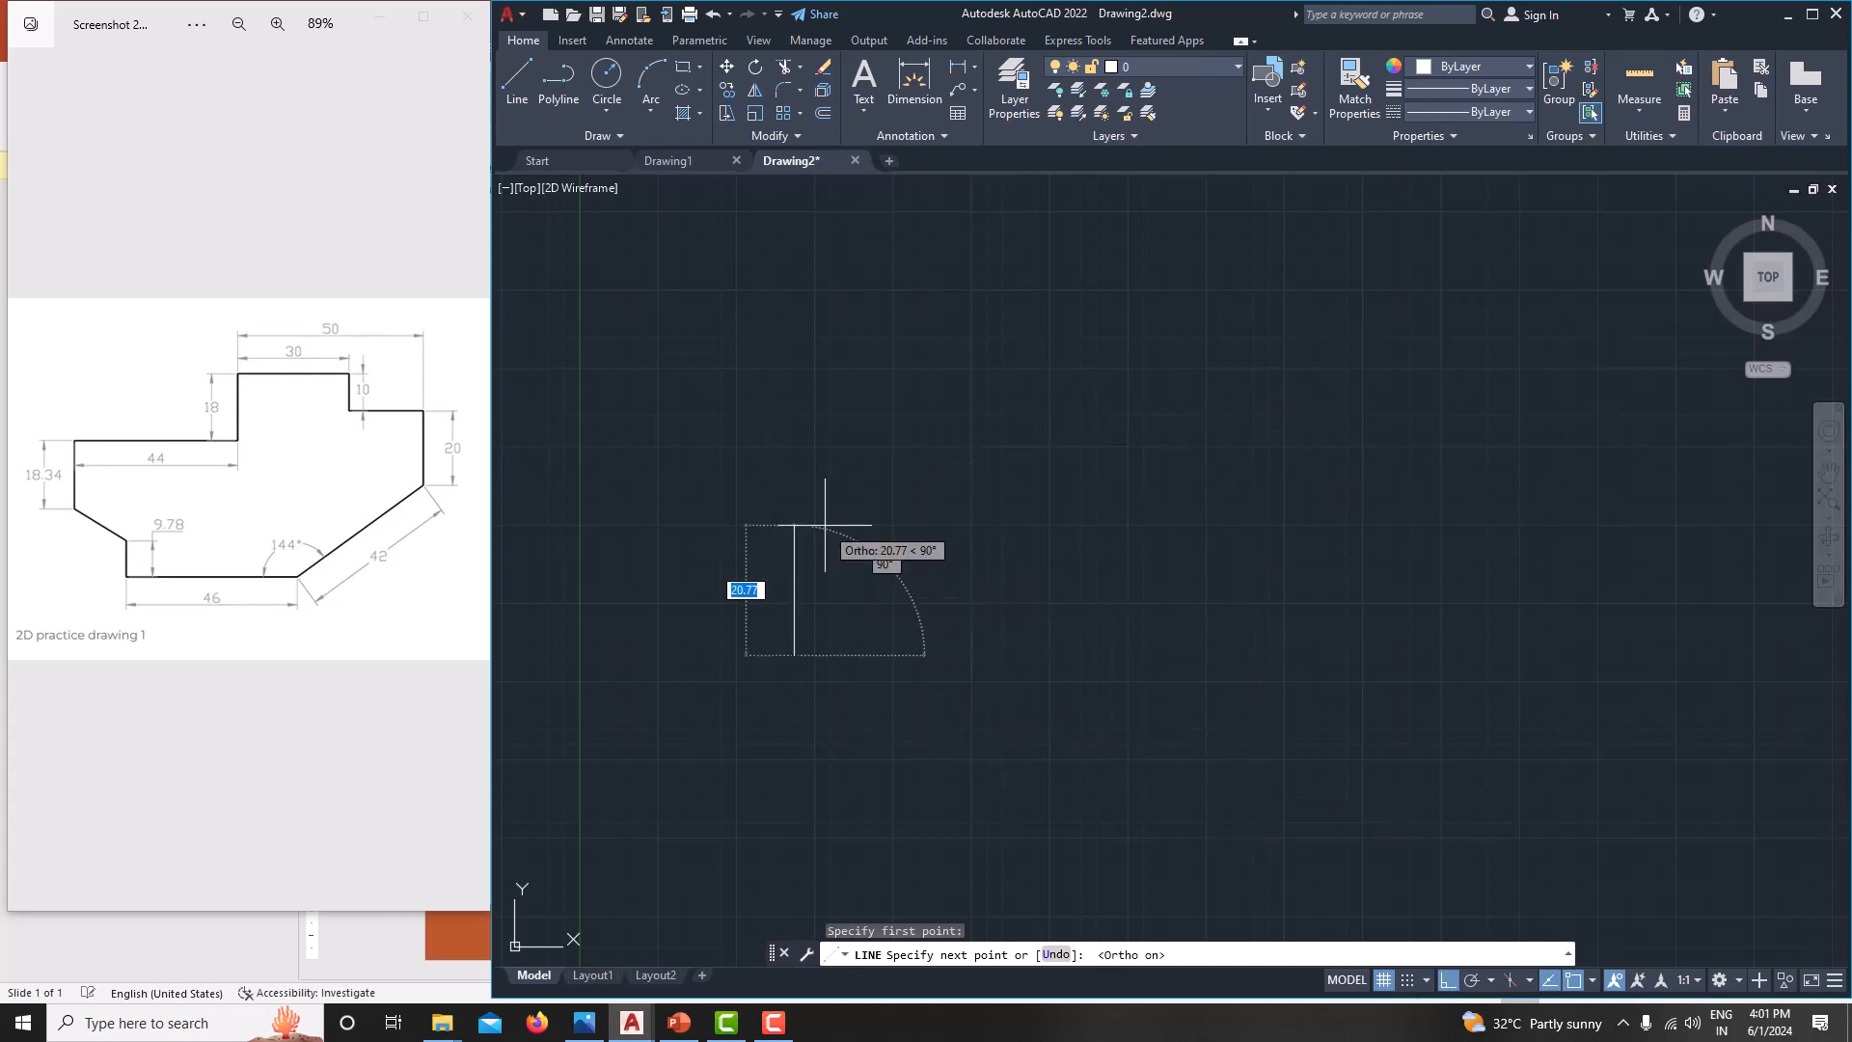
pyautogui.write('18.')
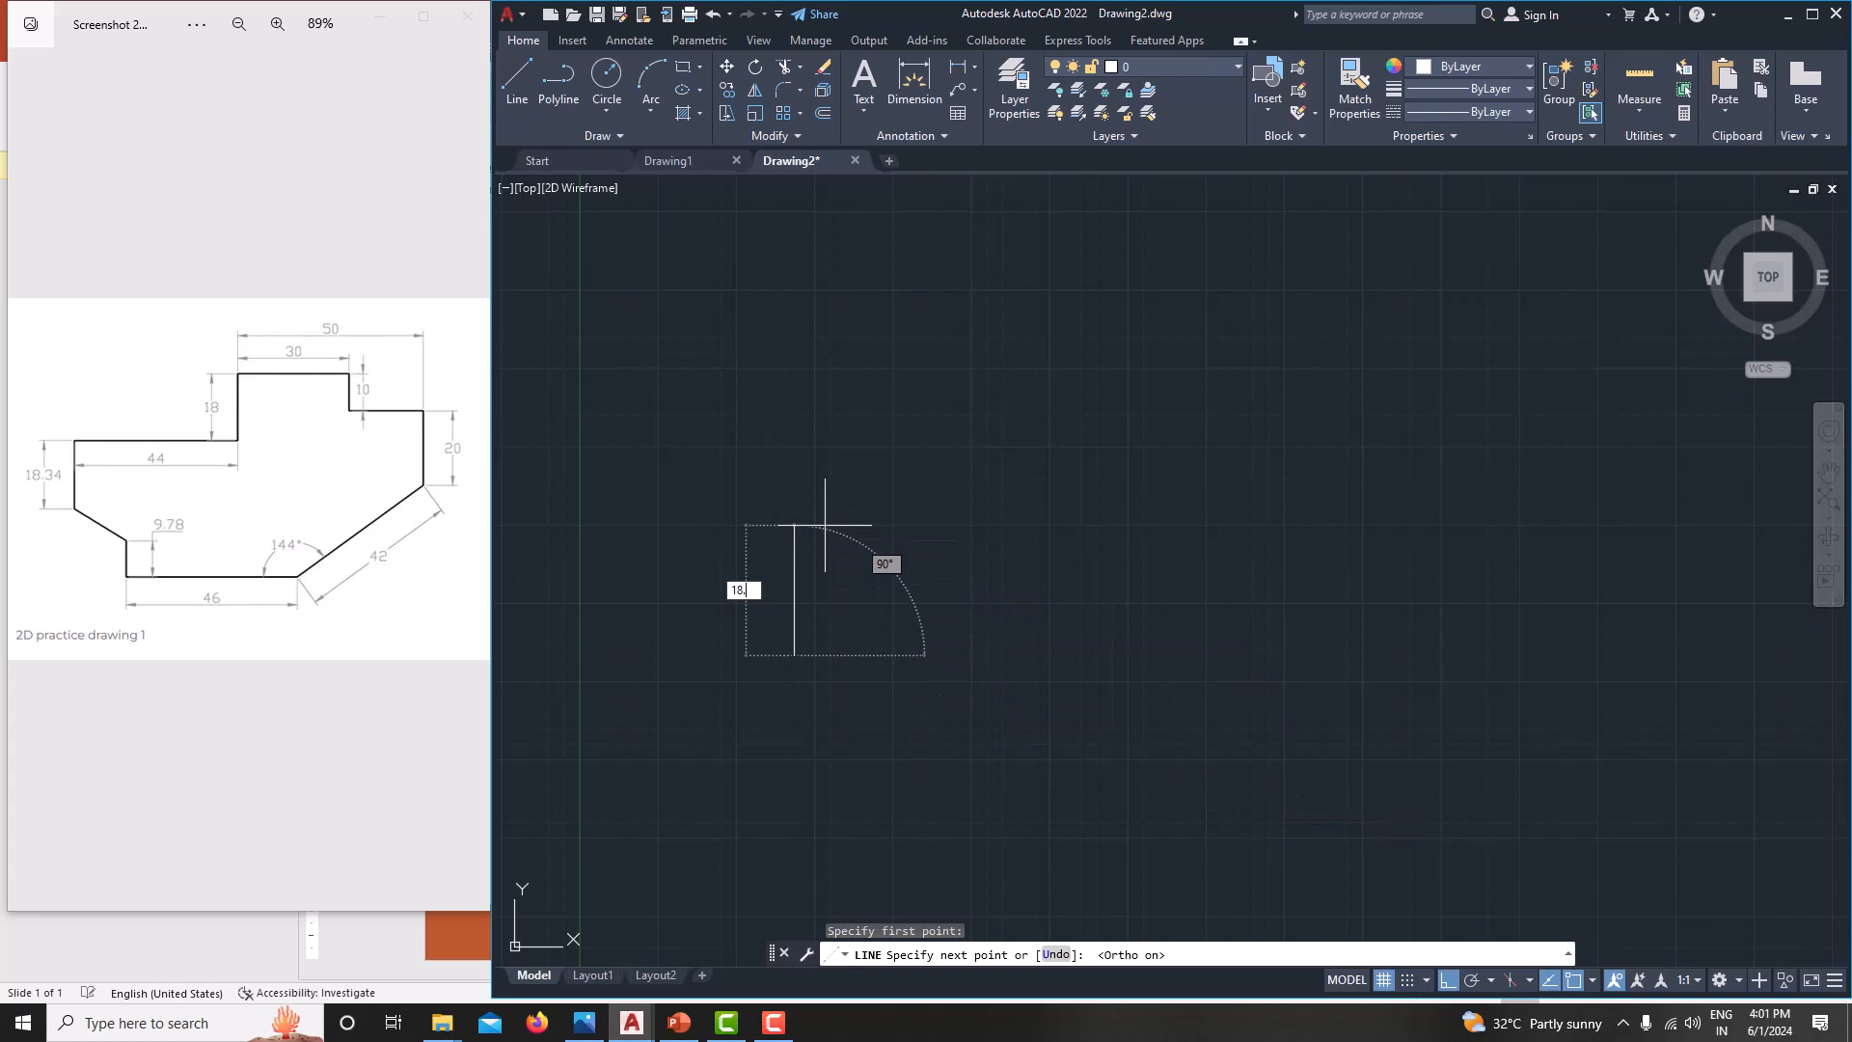
pyautogui.write('34')
pyautogui.press('Return')
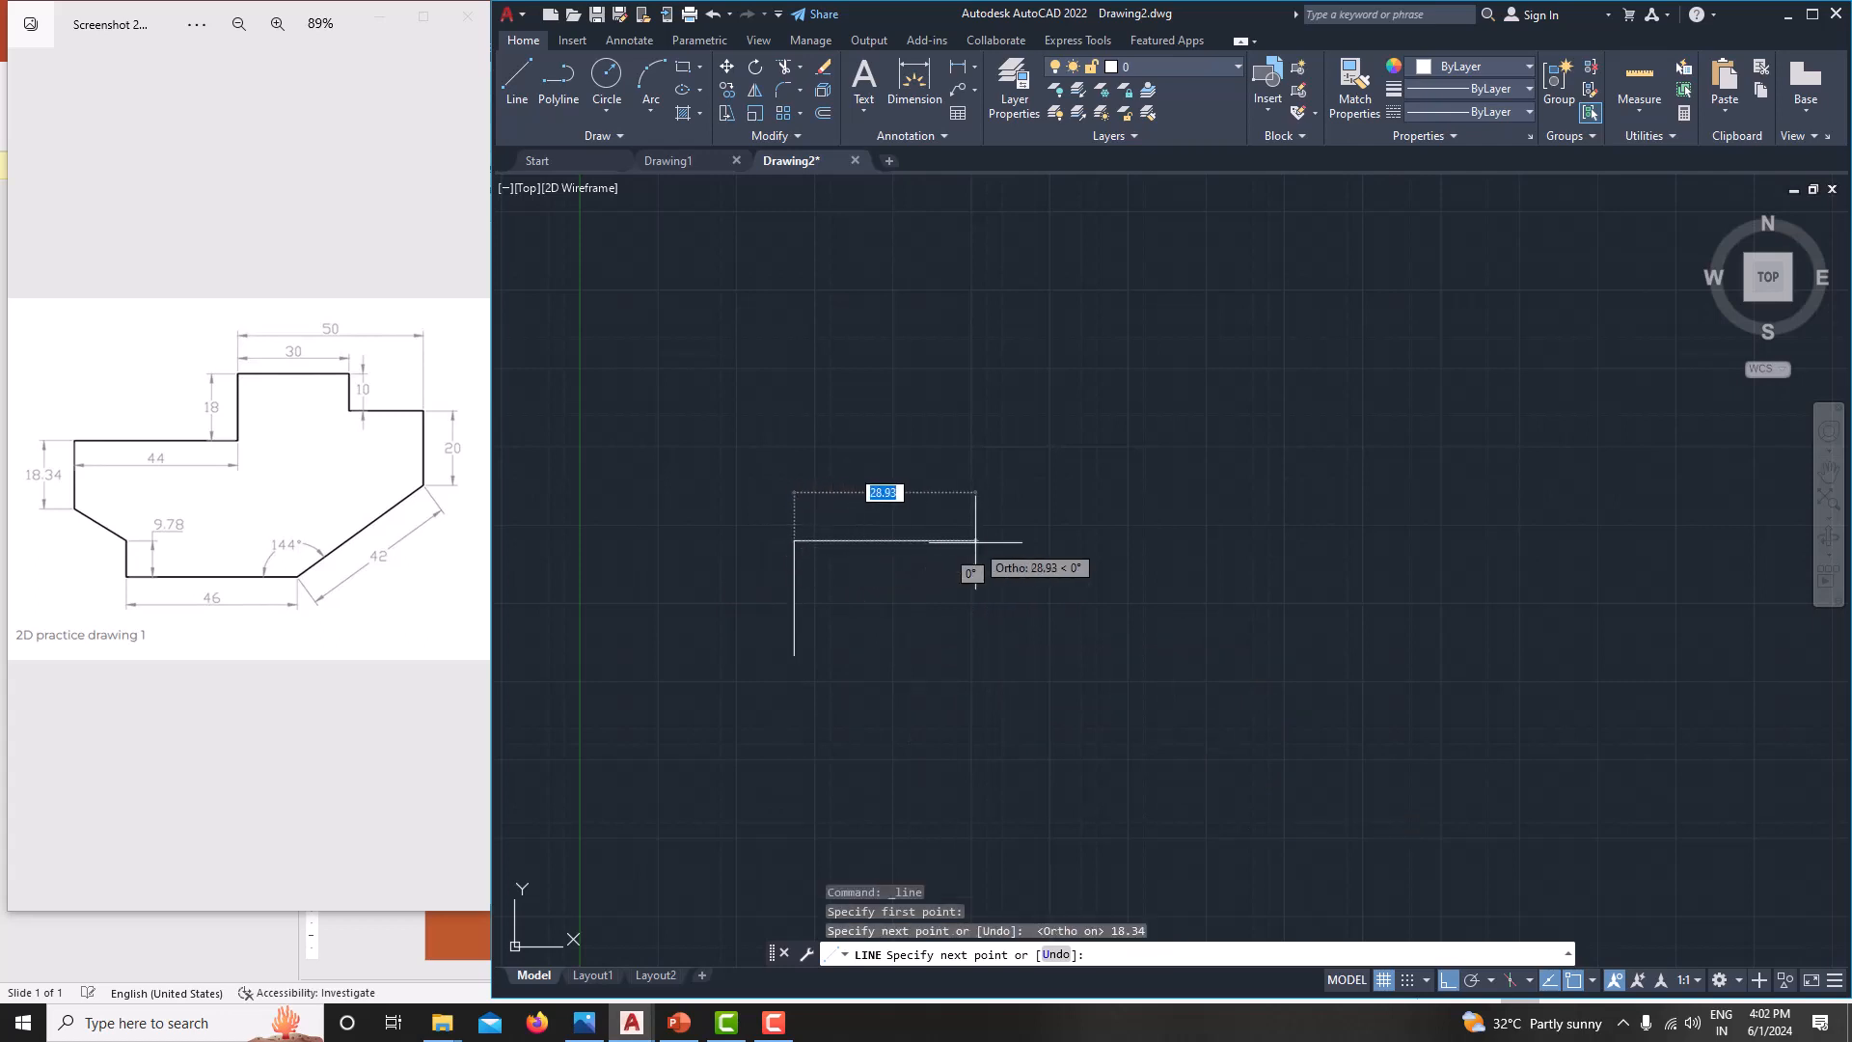
pyautogui.write('44')
pyautogui.press('Return')
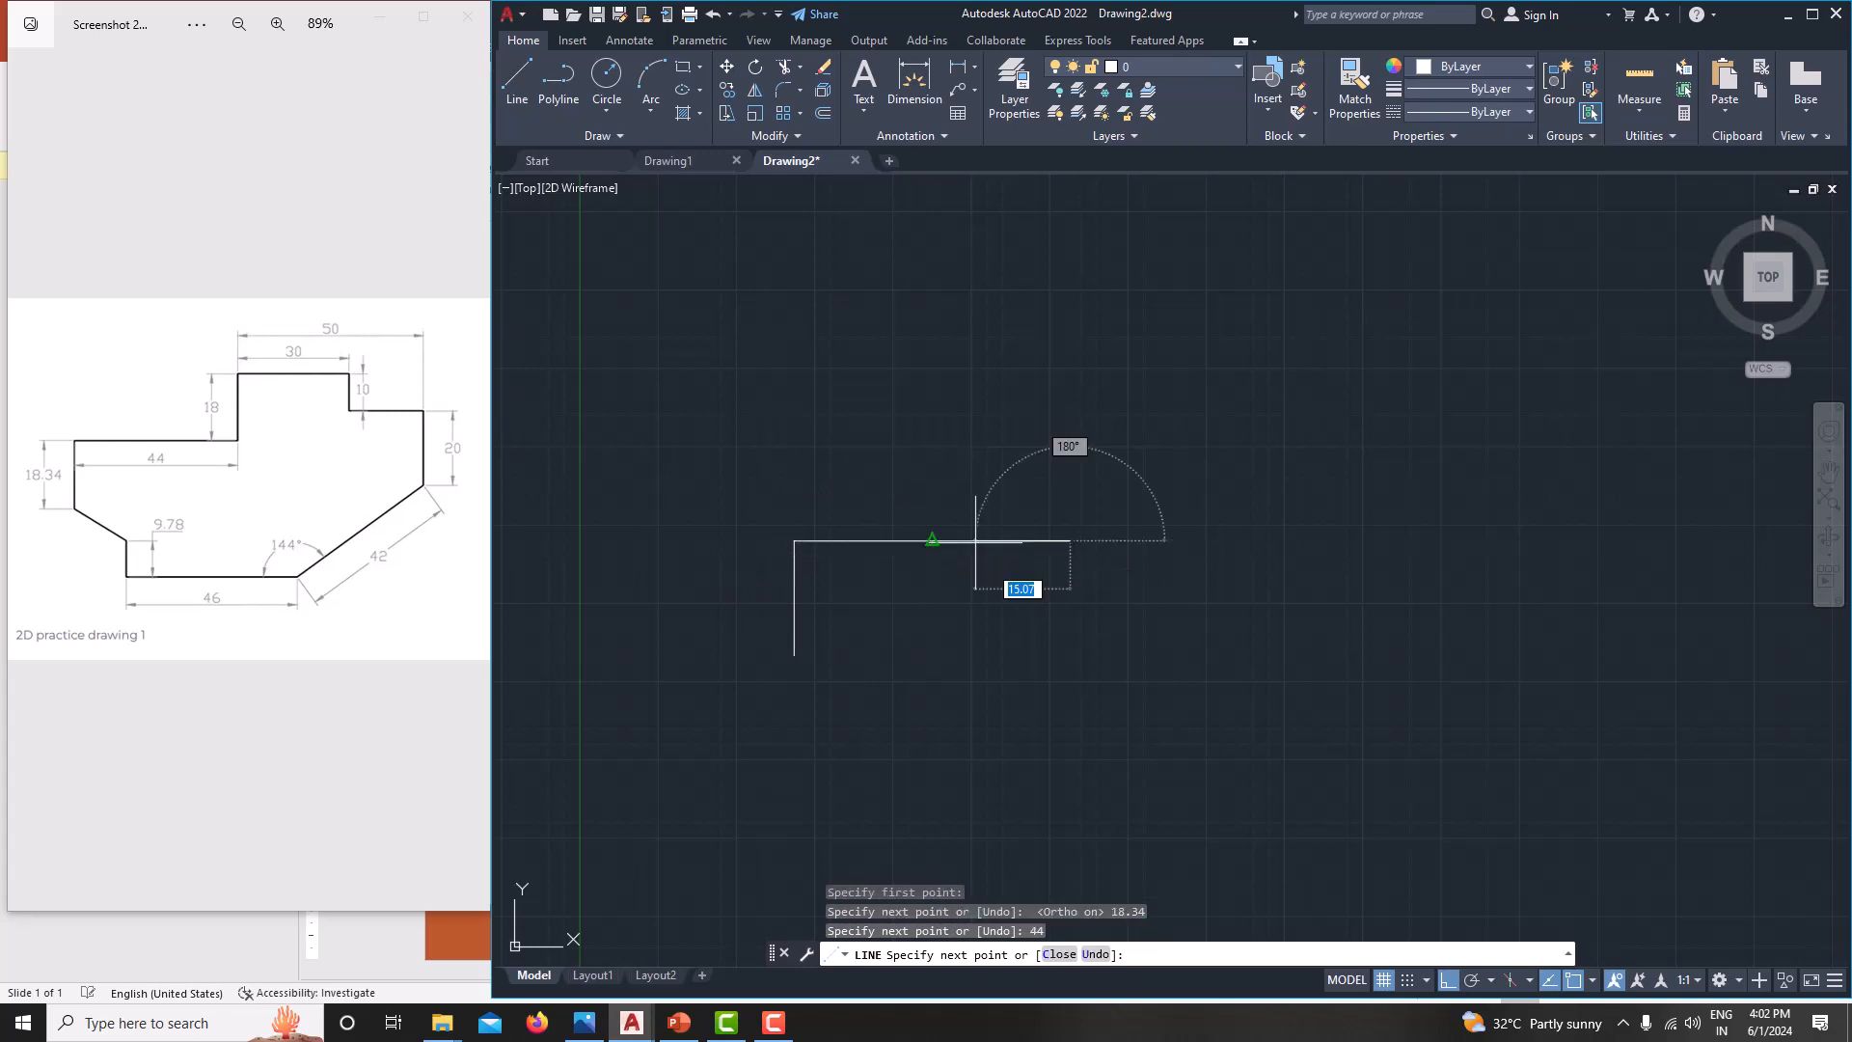
# Continue the outline with the raised section: 18 mm up, 30 mm to the right and 10 mm down
pyautogui.write('1')
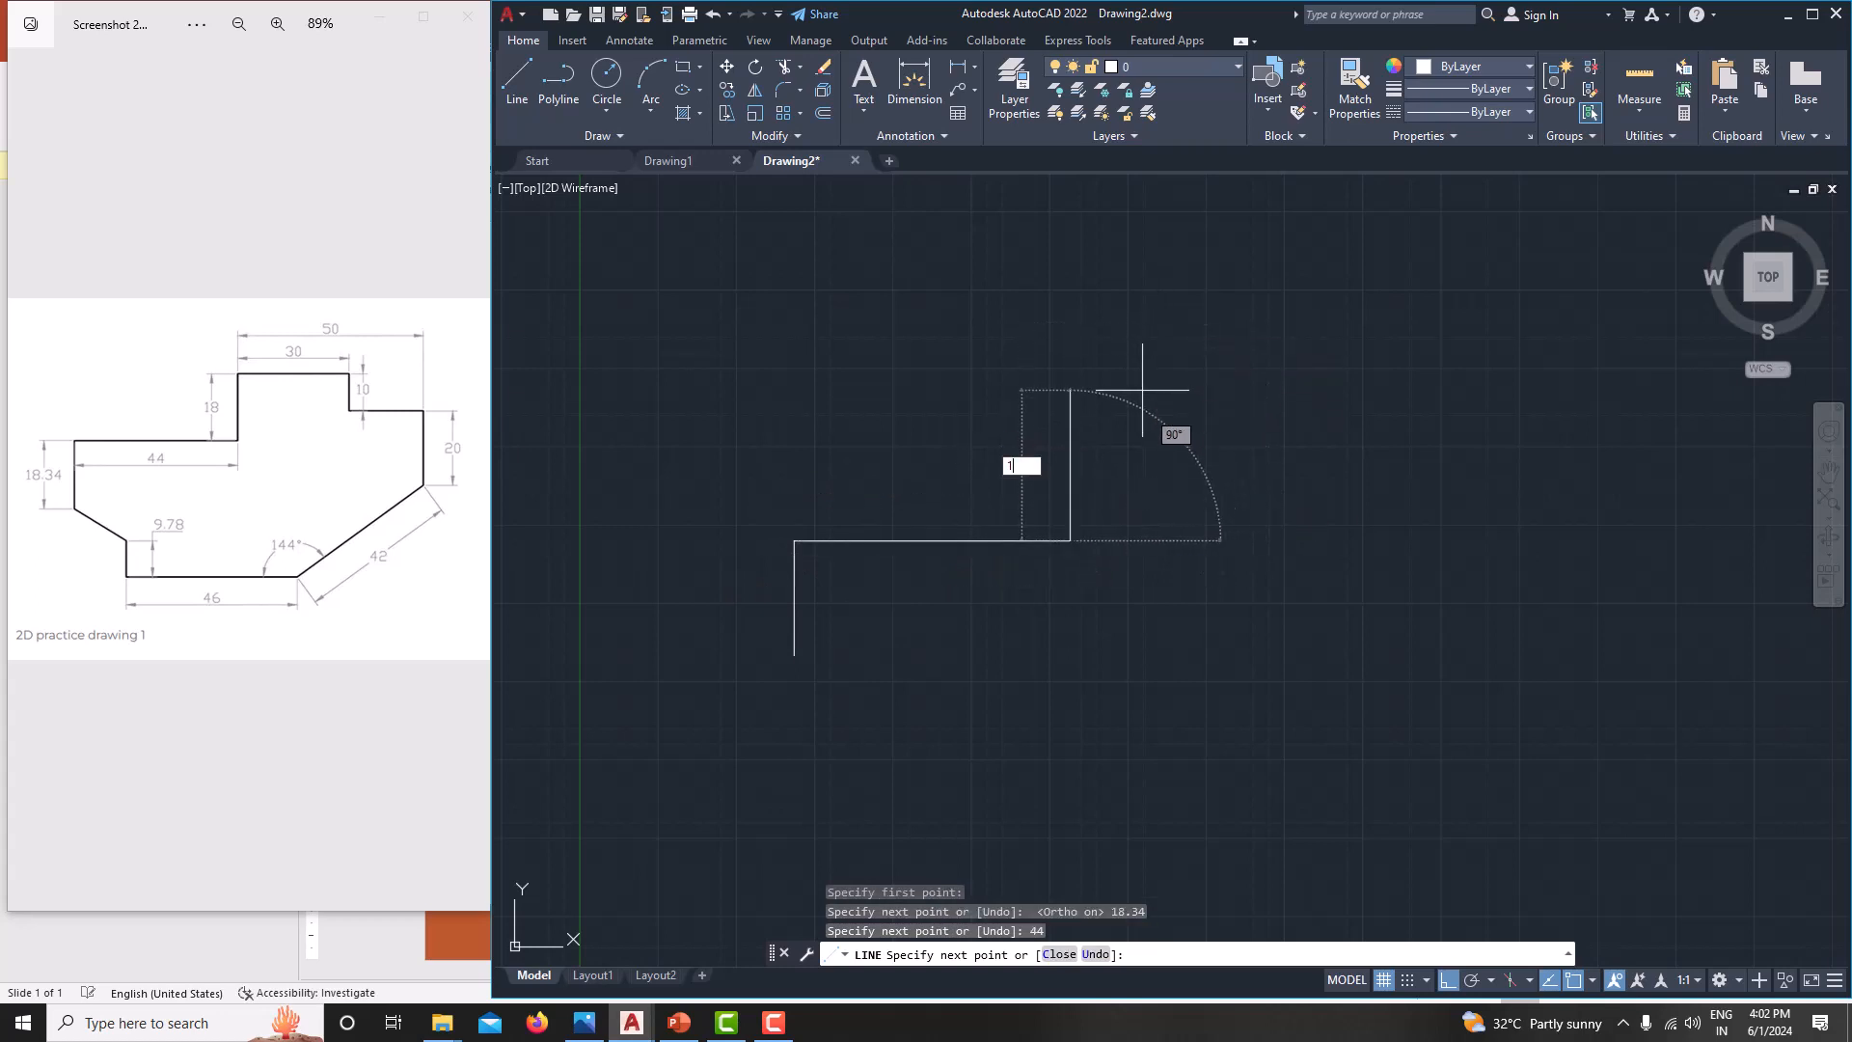
pyautogui.write('8')
pyautogui.press('Return')
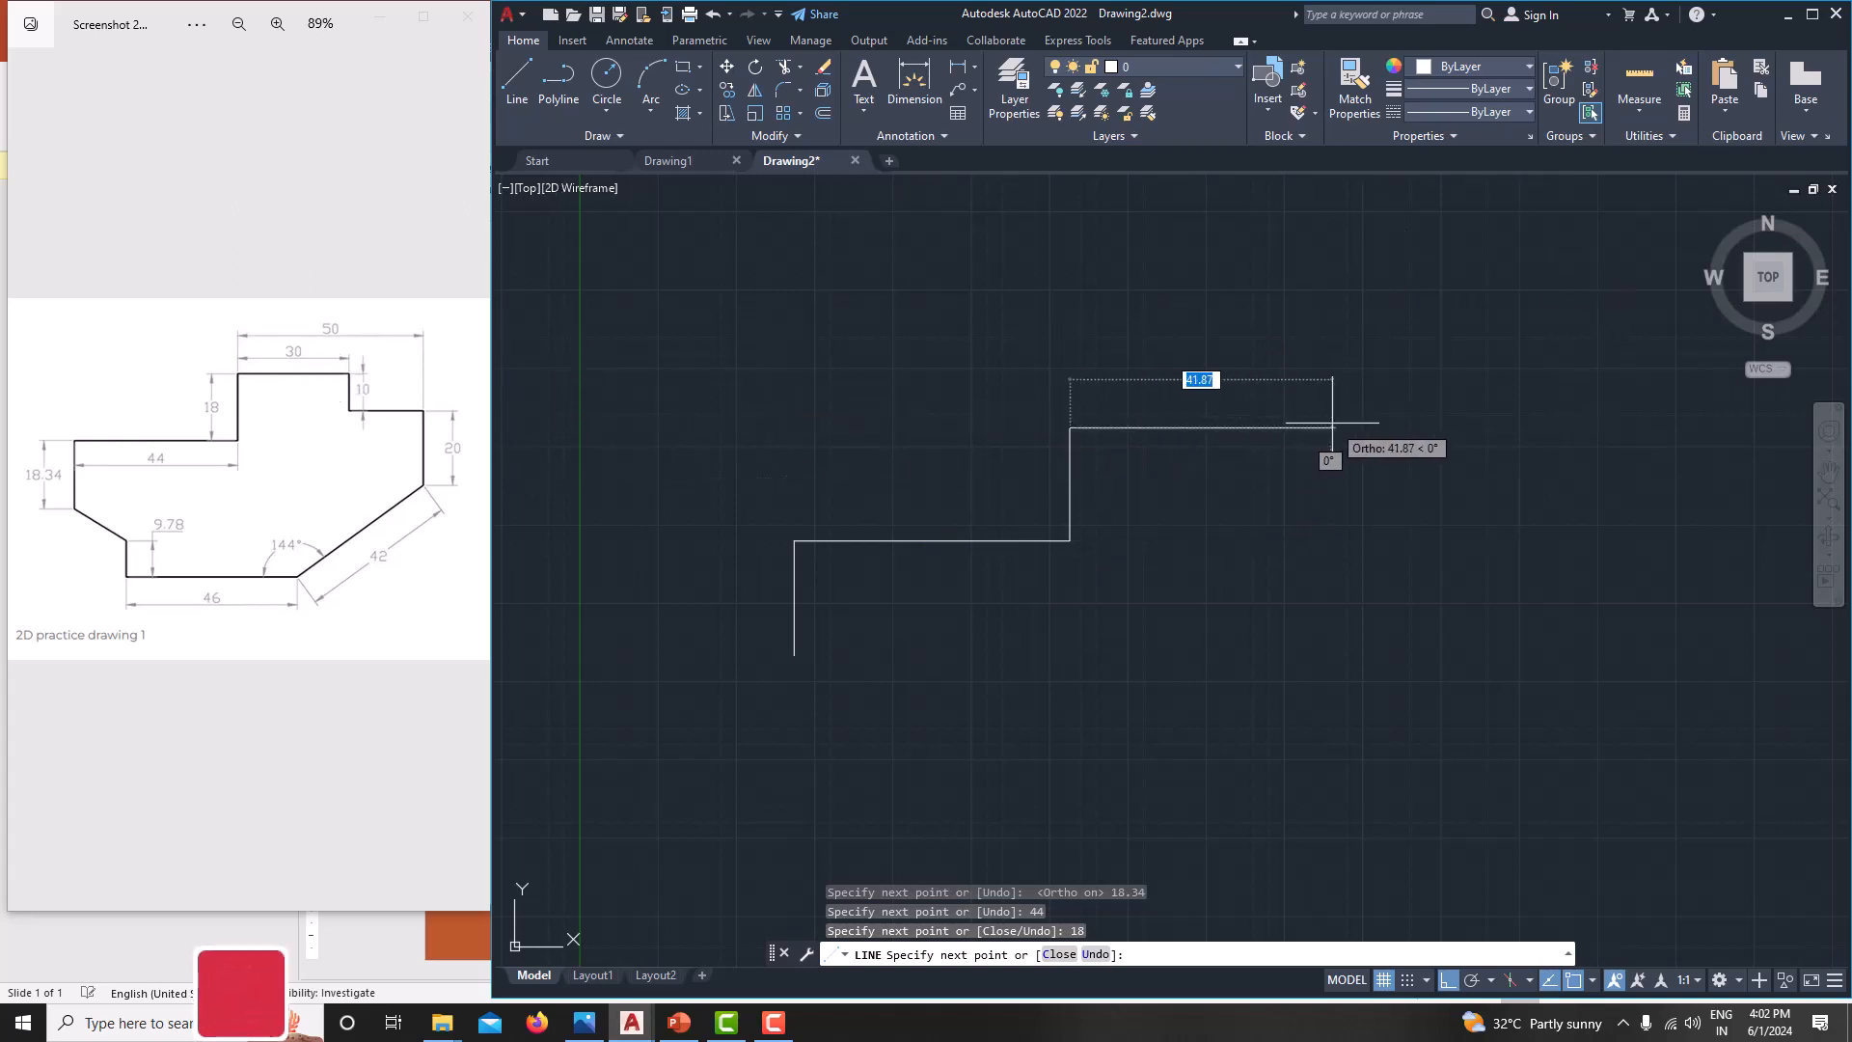
pyautogui.write('30')
pyautogui.press('Return')
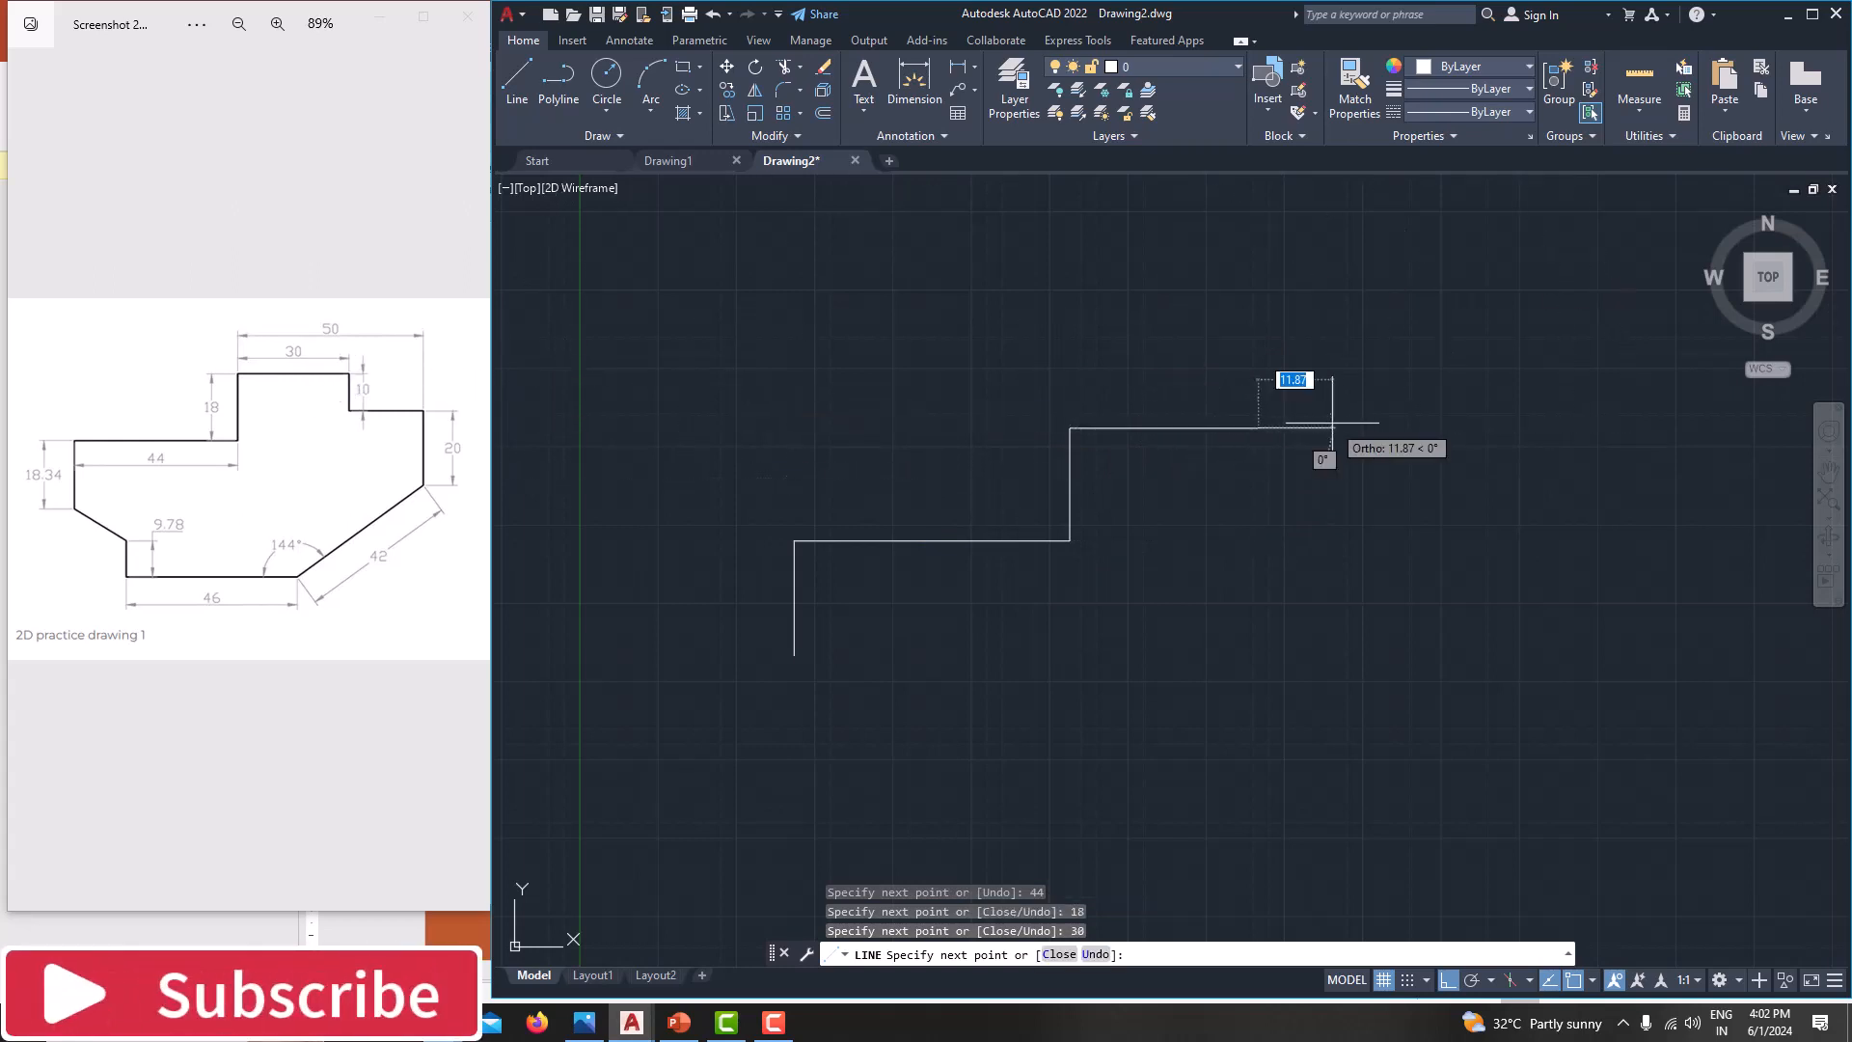
pyautogui.write('10')
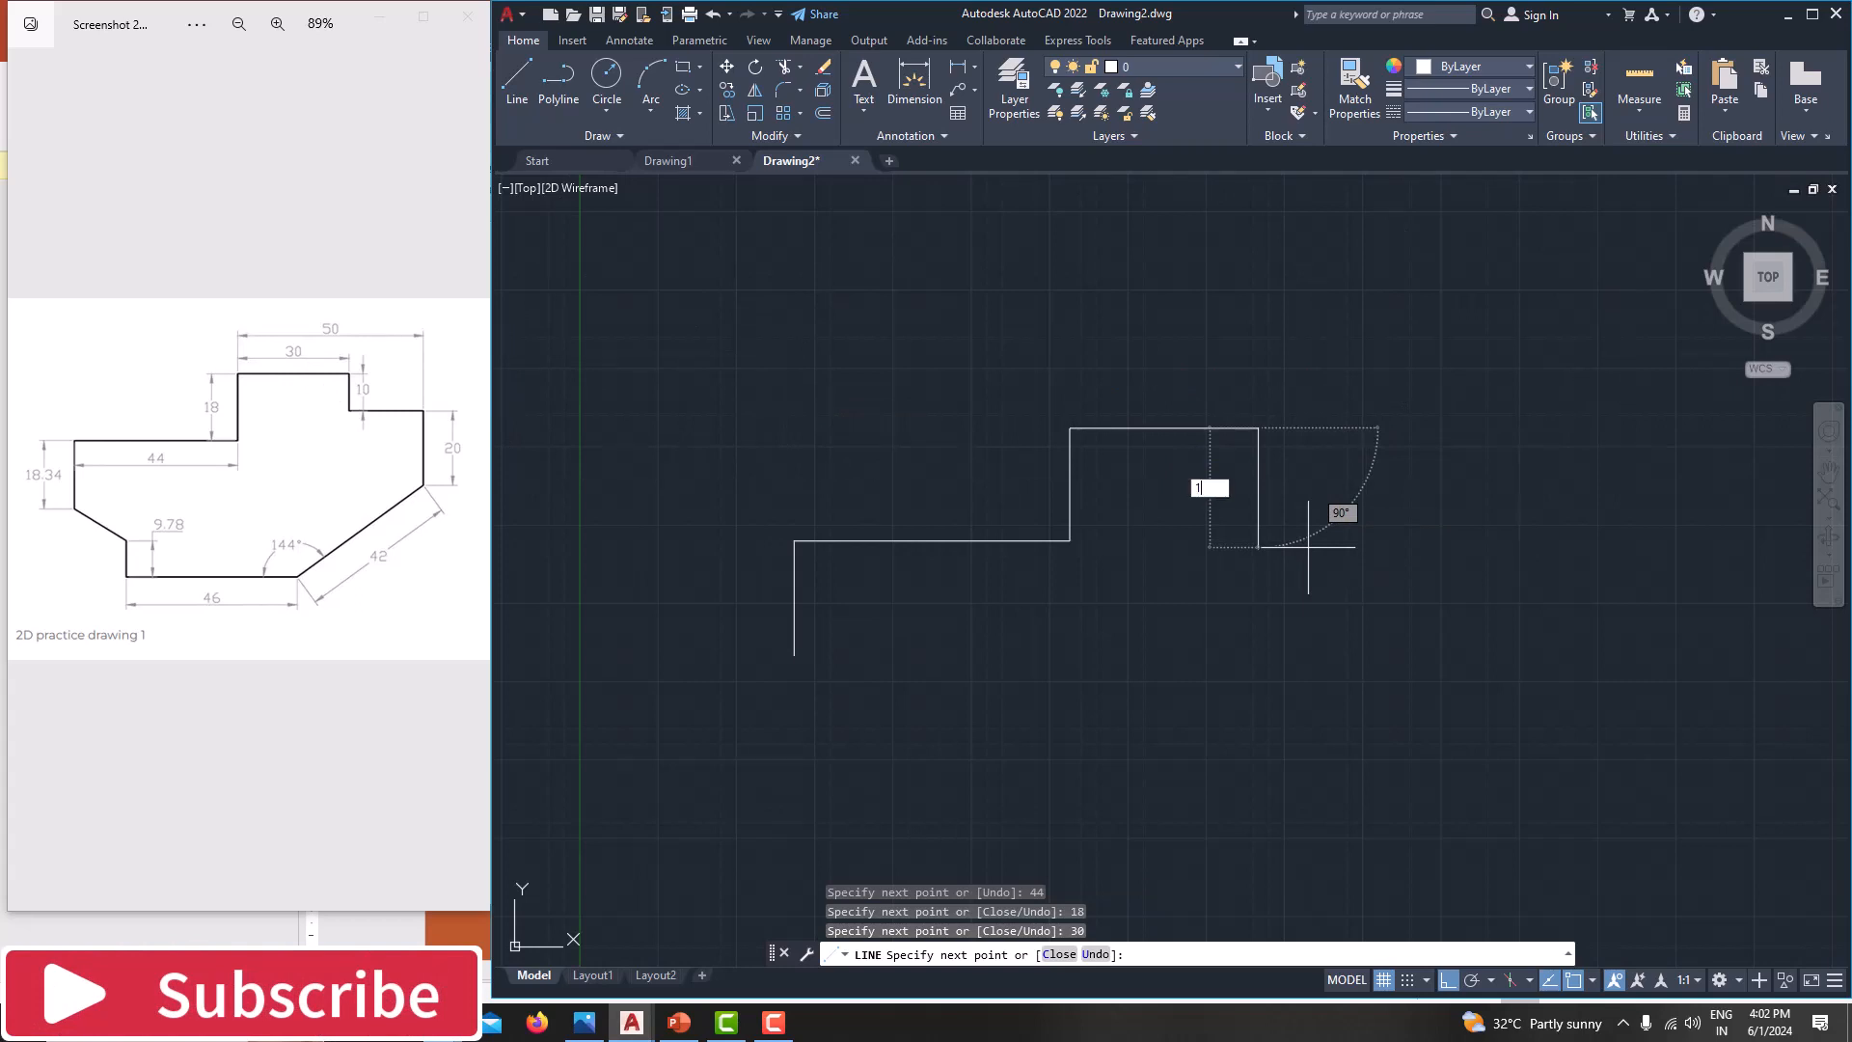
pyautogui.press('Return')
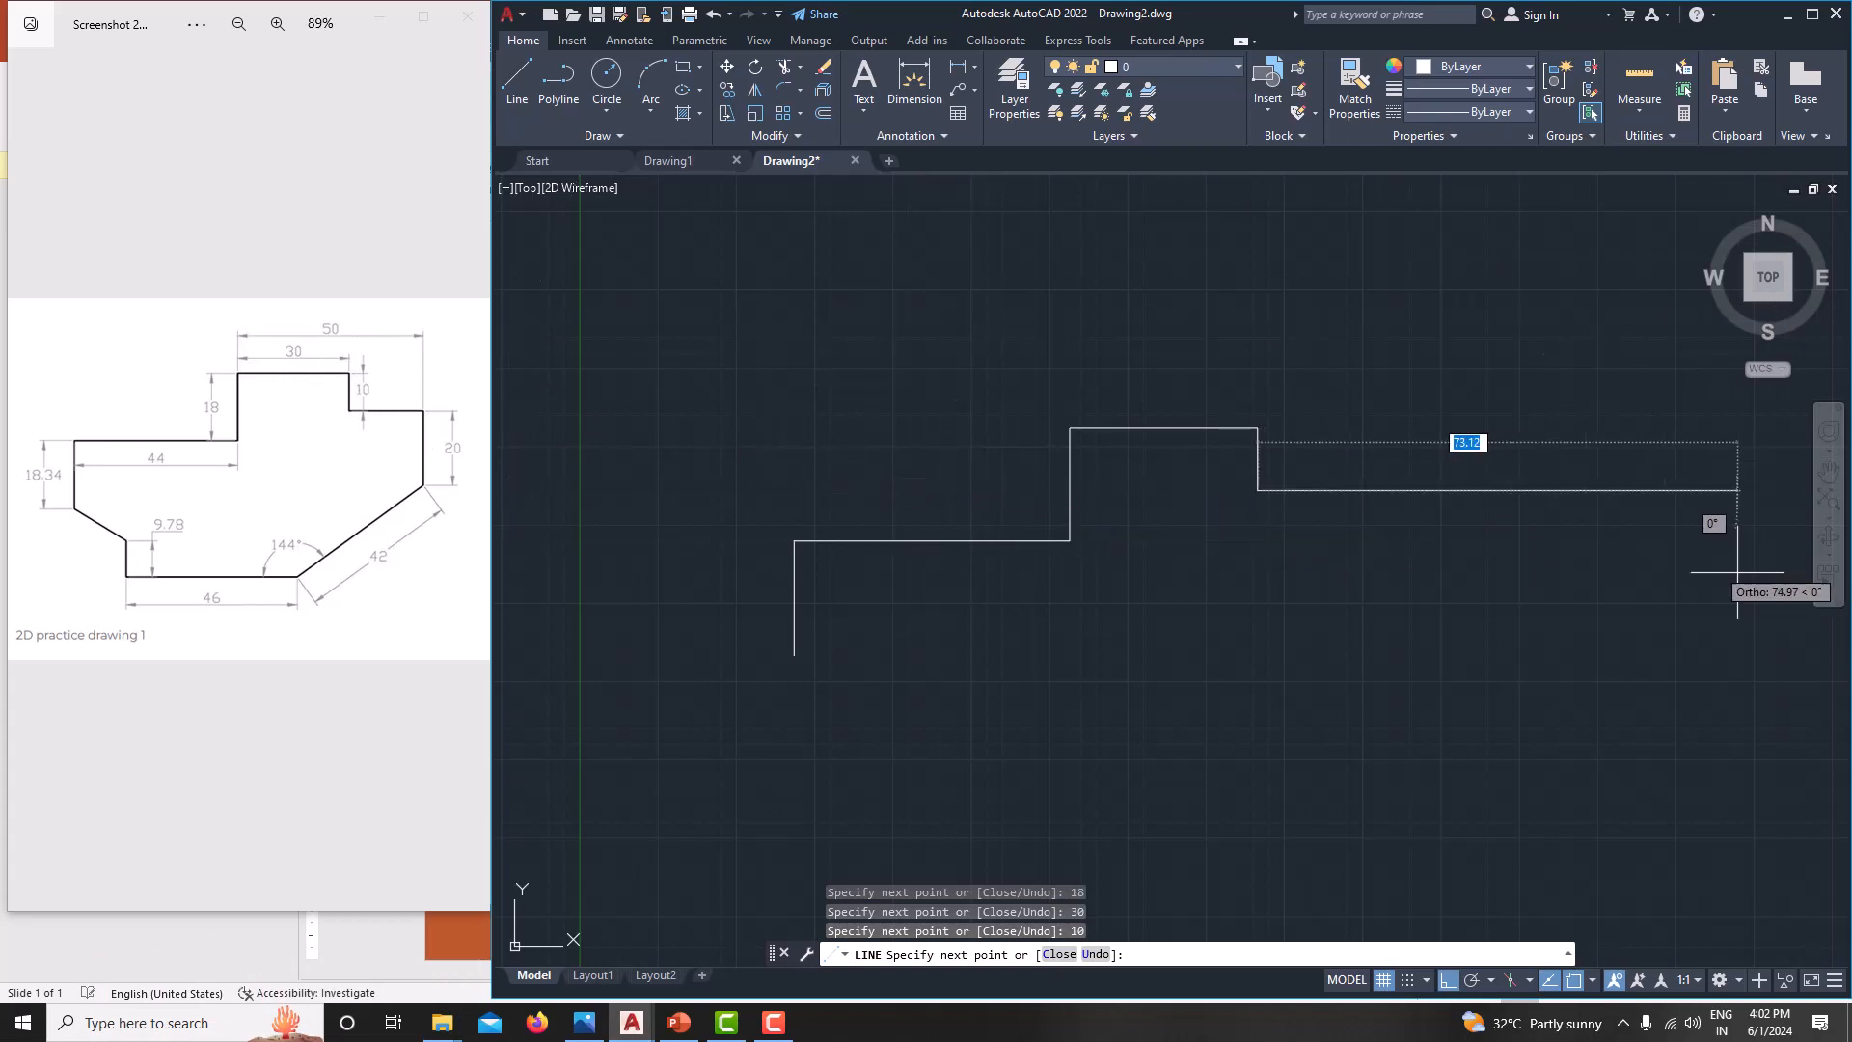
# Extend the outline 20 mm to the right and 20 mm down, then turn Ortho mode off
pyautogui.write('20')
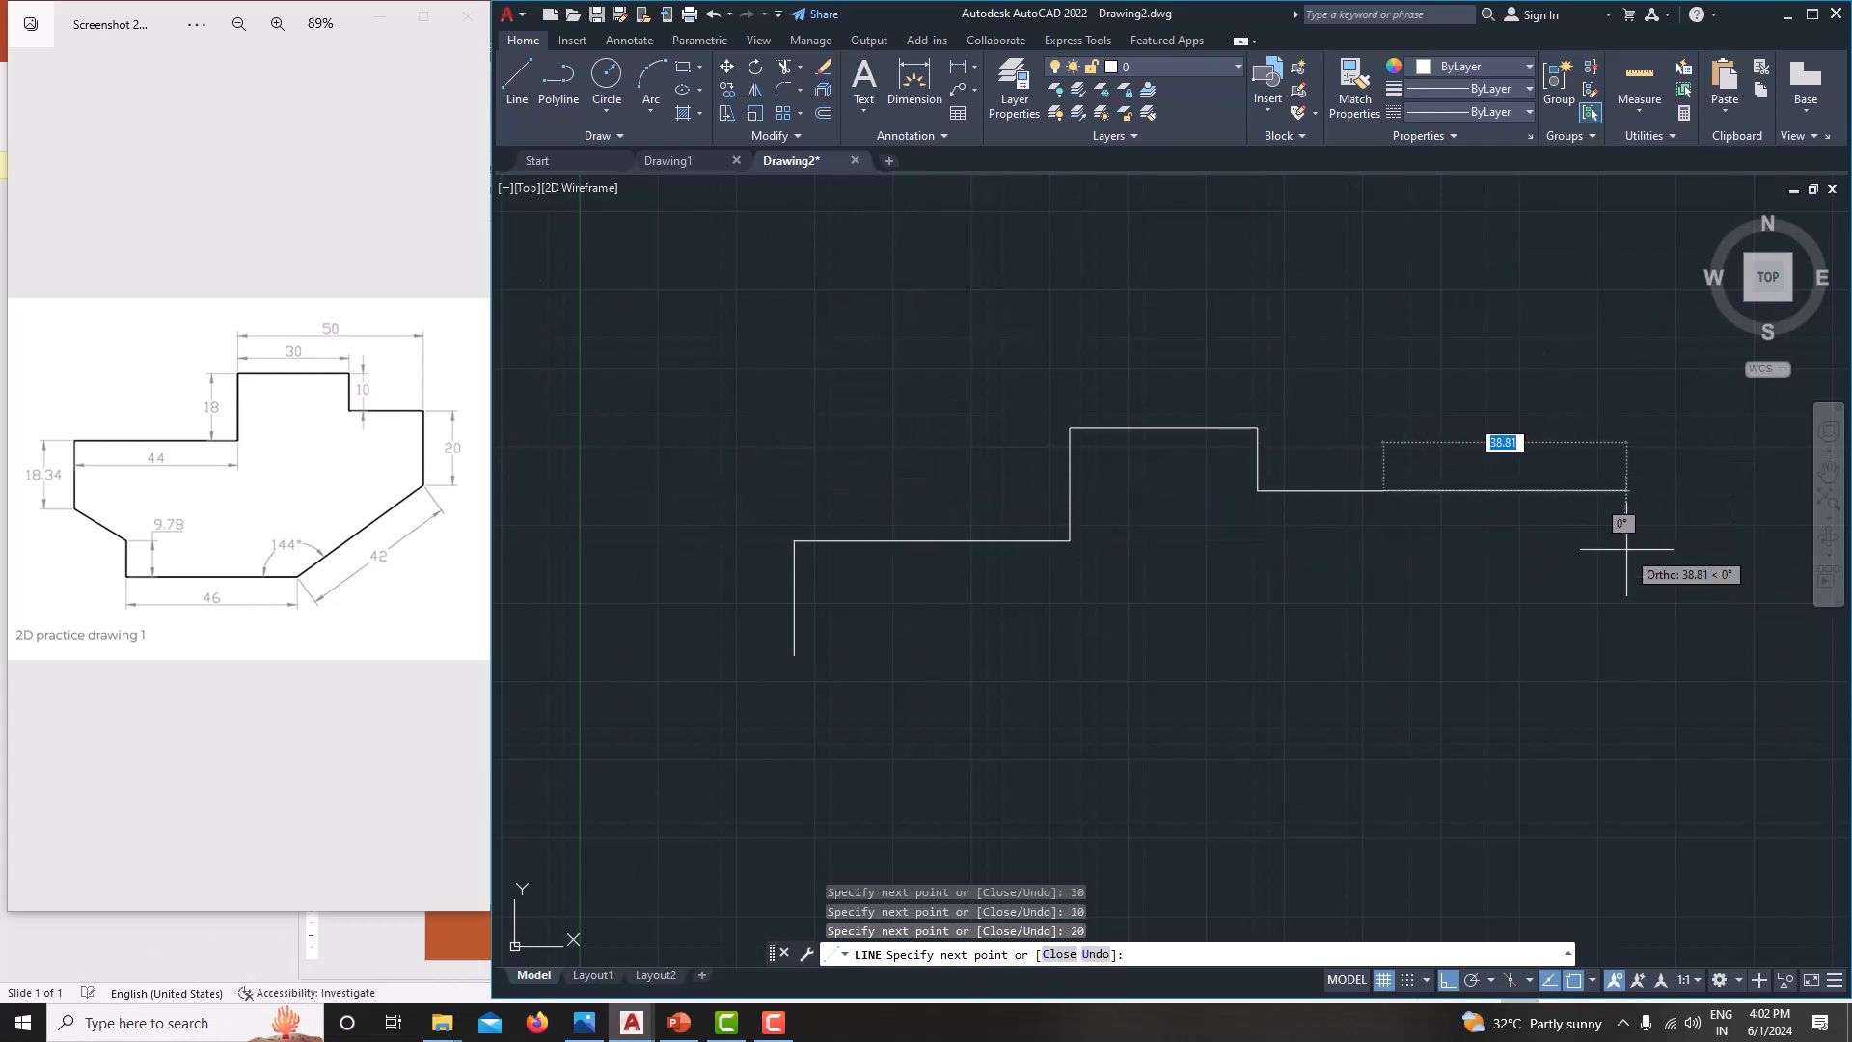
pyautogui.press('Return')
pyautogui.write('20')
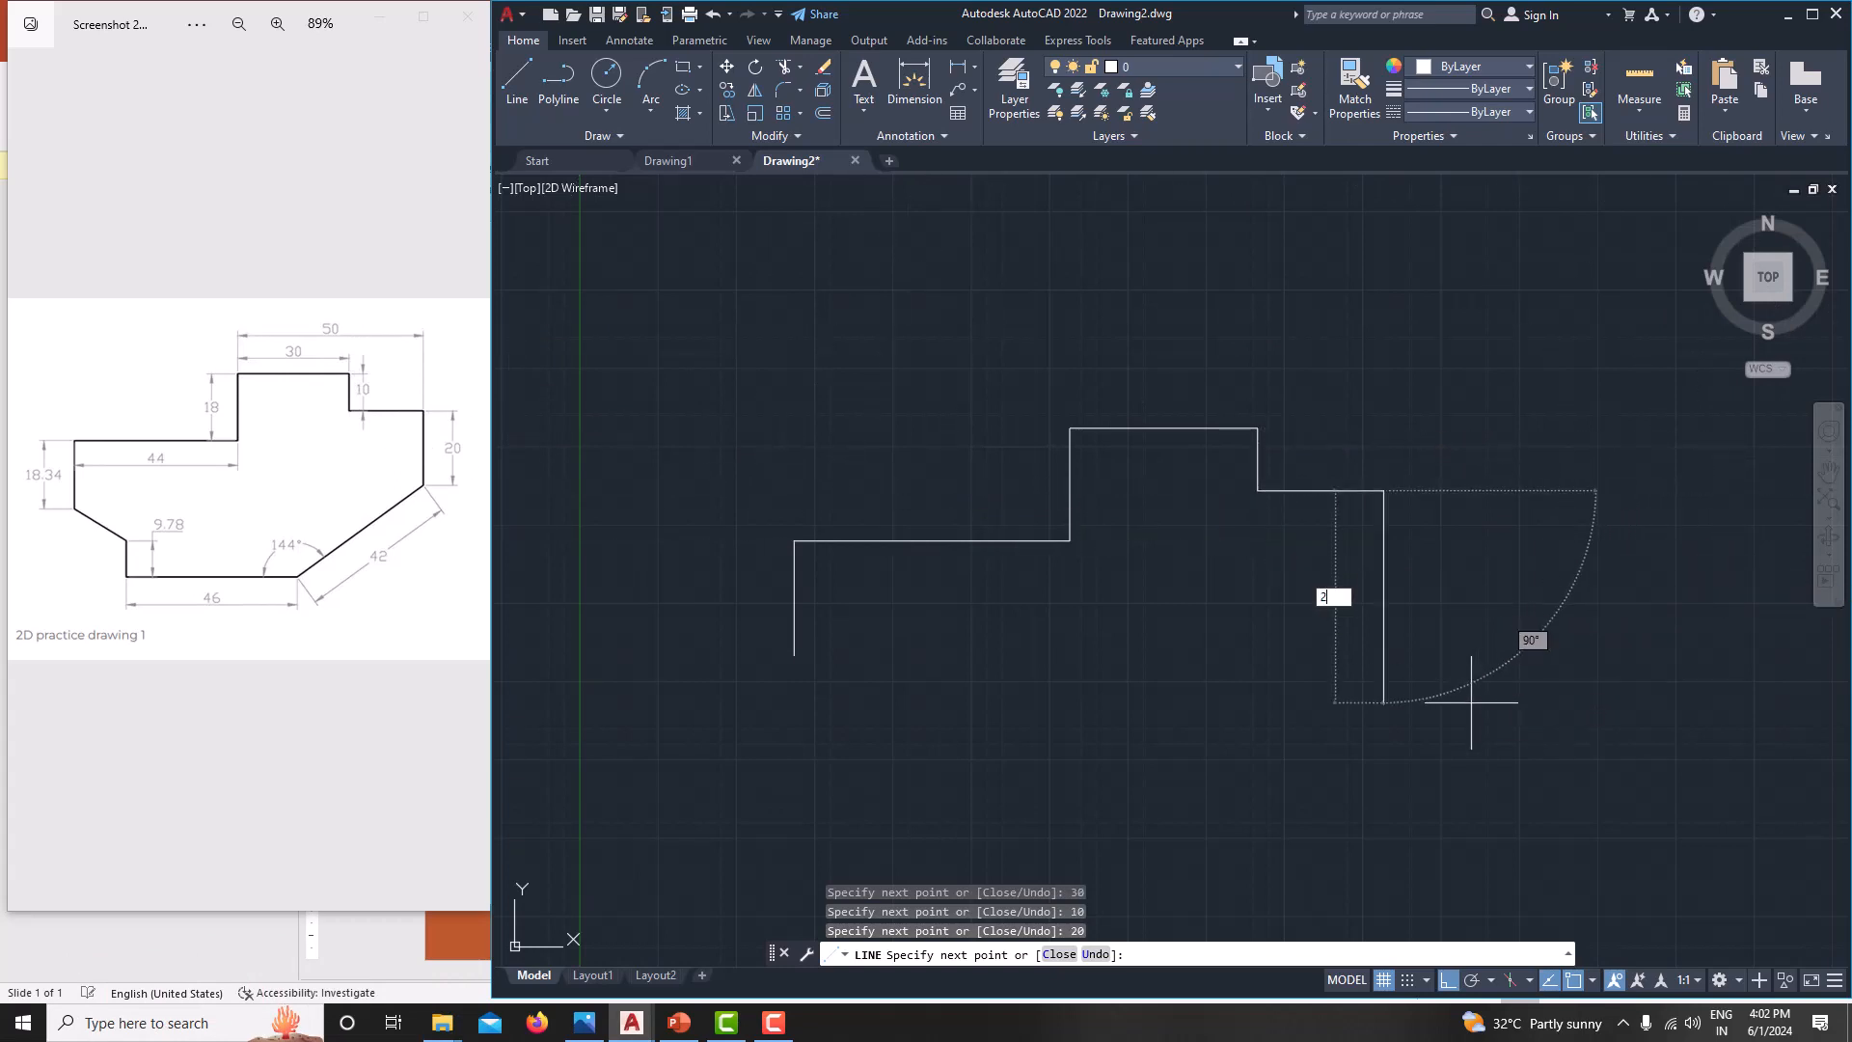
pyautogui.press('Return')
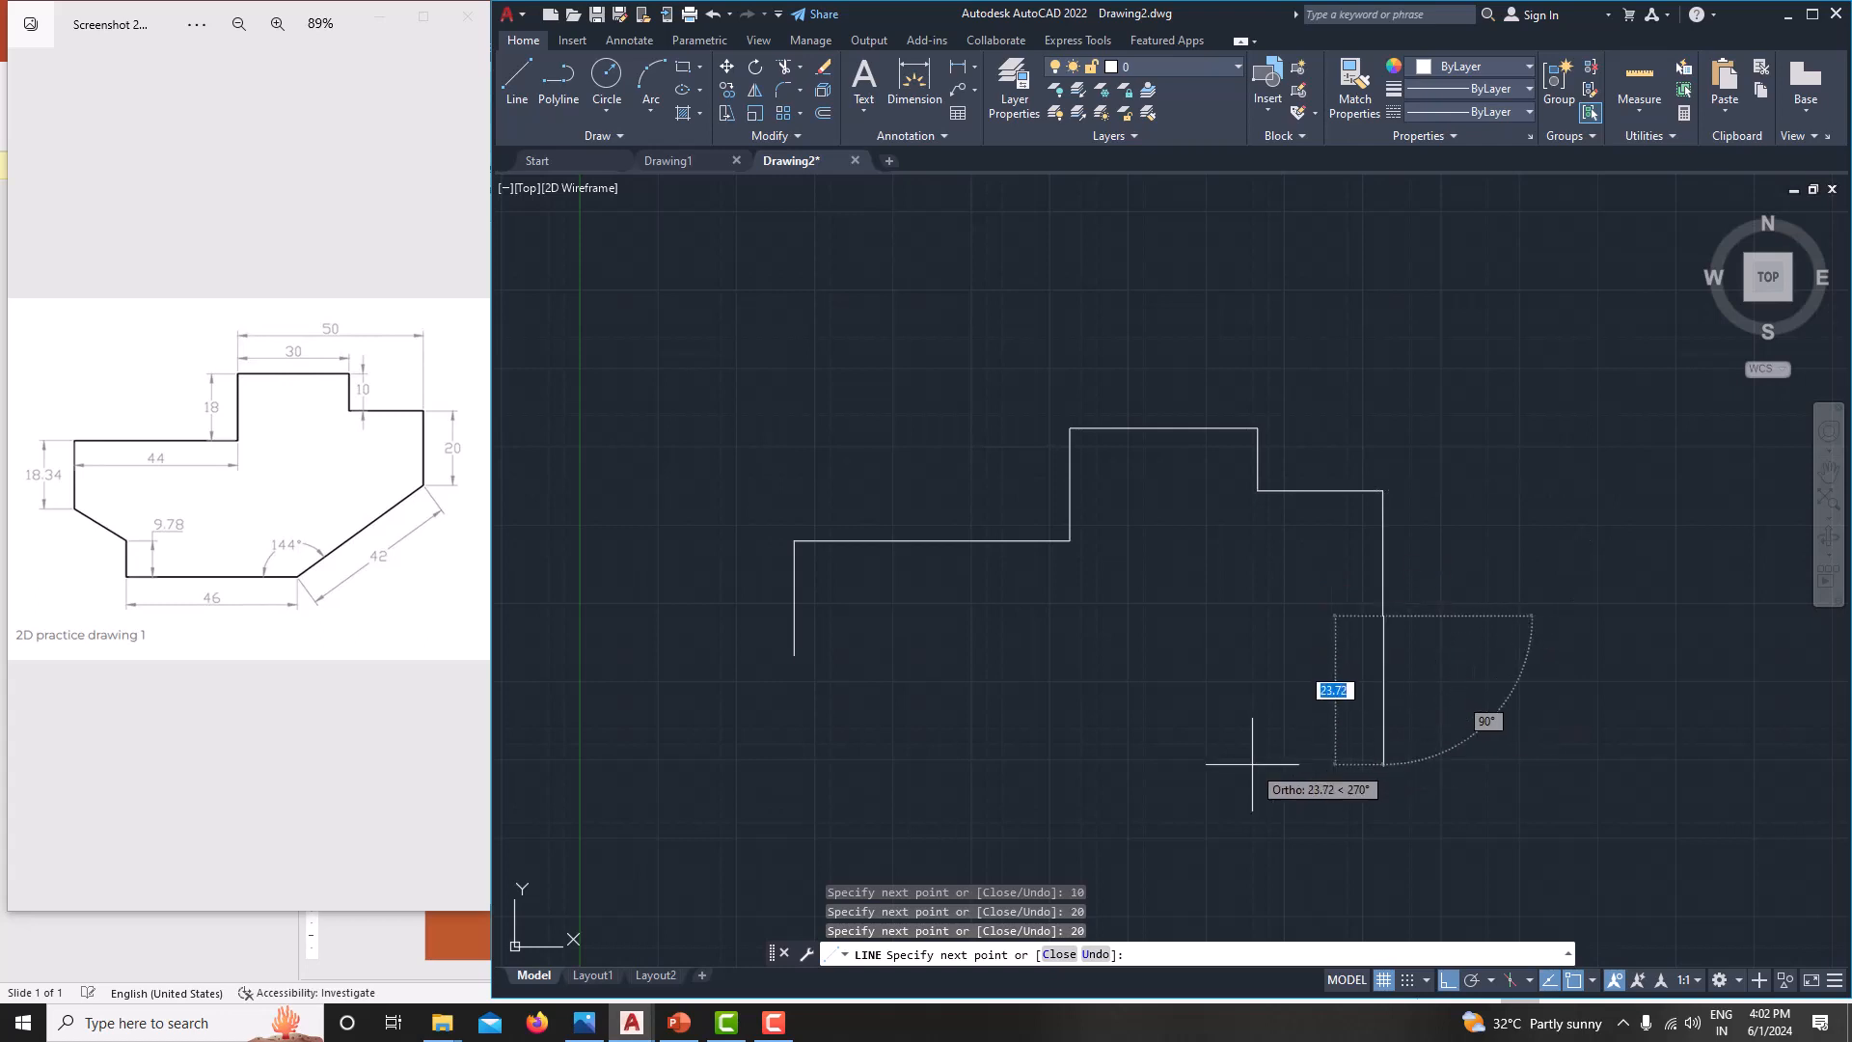
pyautogui.click(1447, 979)
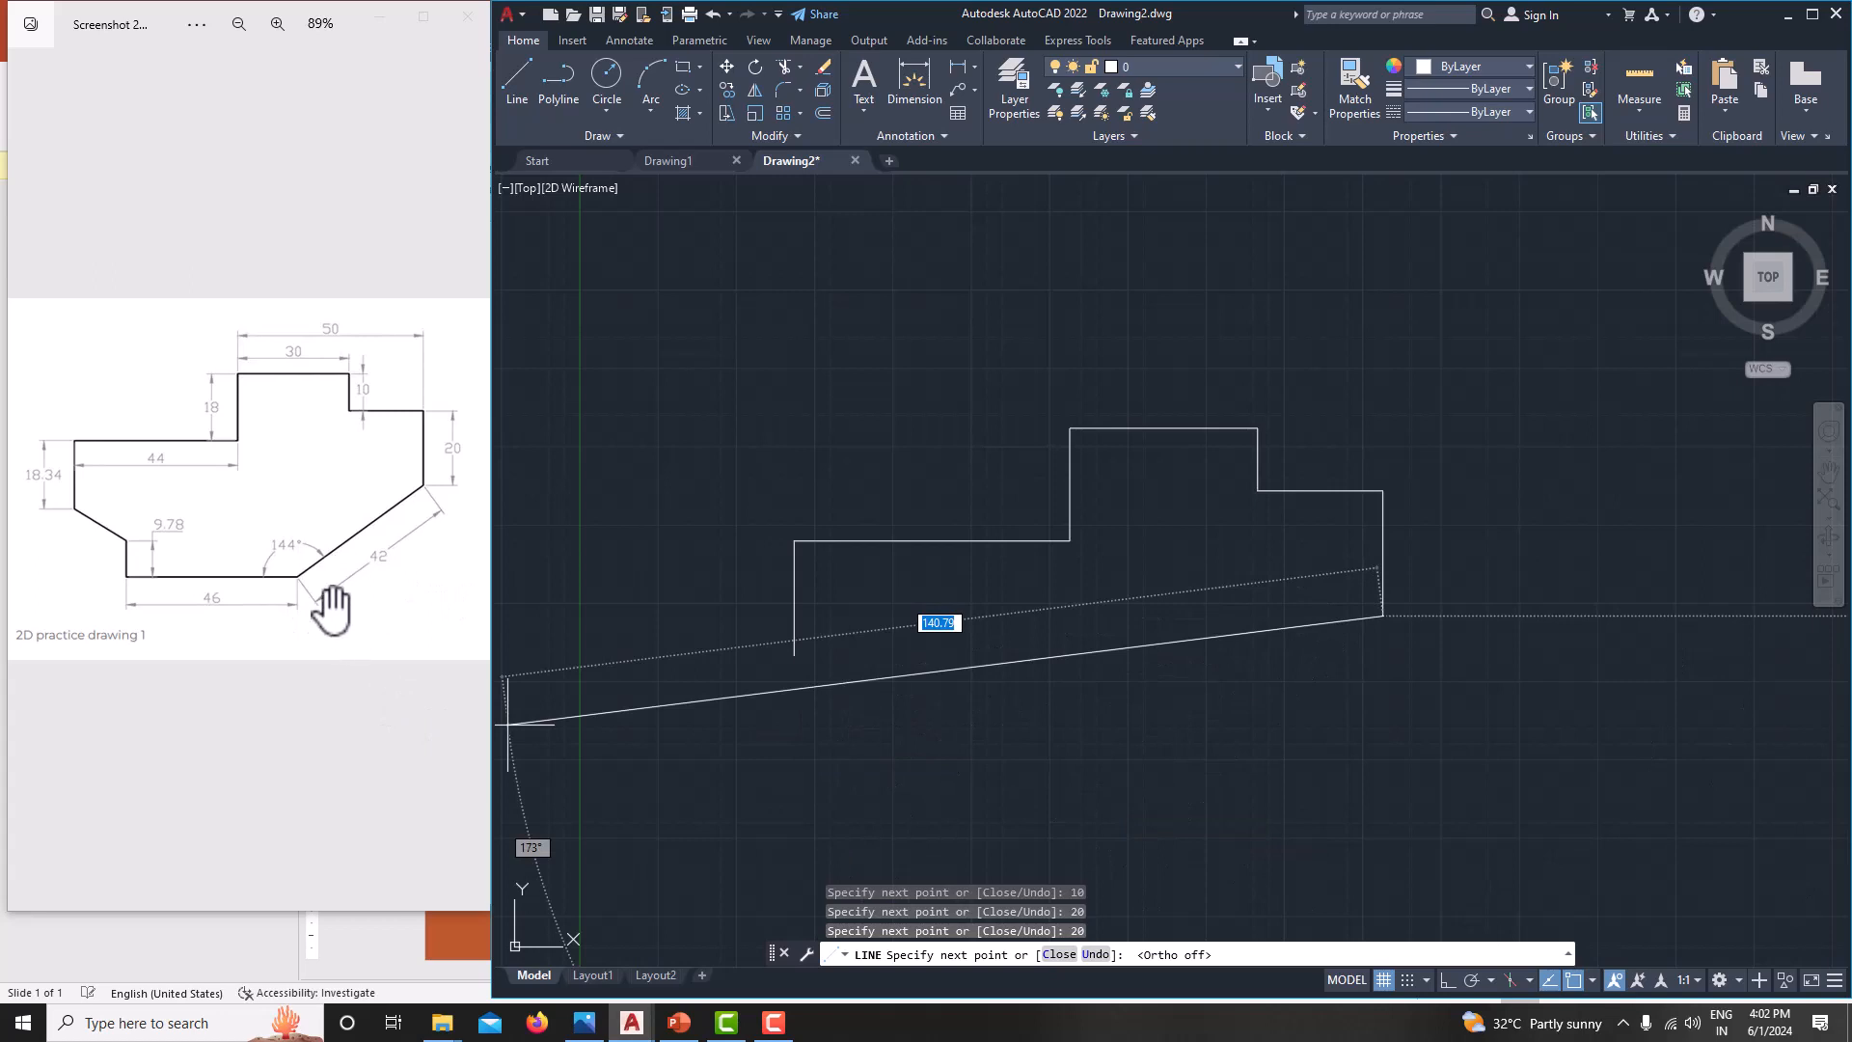
# Open Paint with a blank canvas and bring the reference drawing's image window in front of it
pyautogui.click(174, 1023)
pyautogui.write('paint')
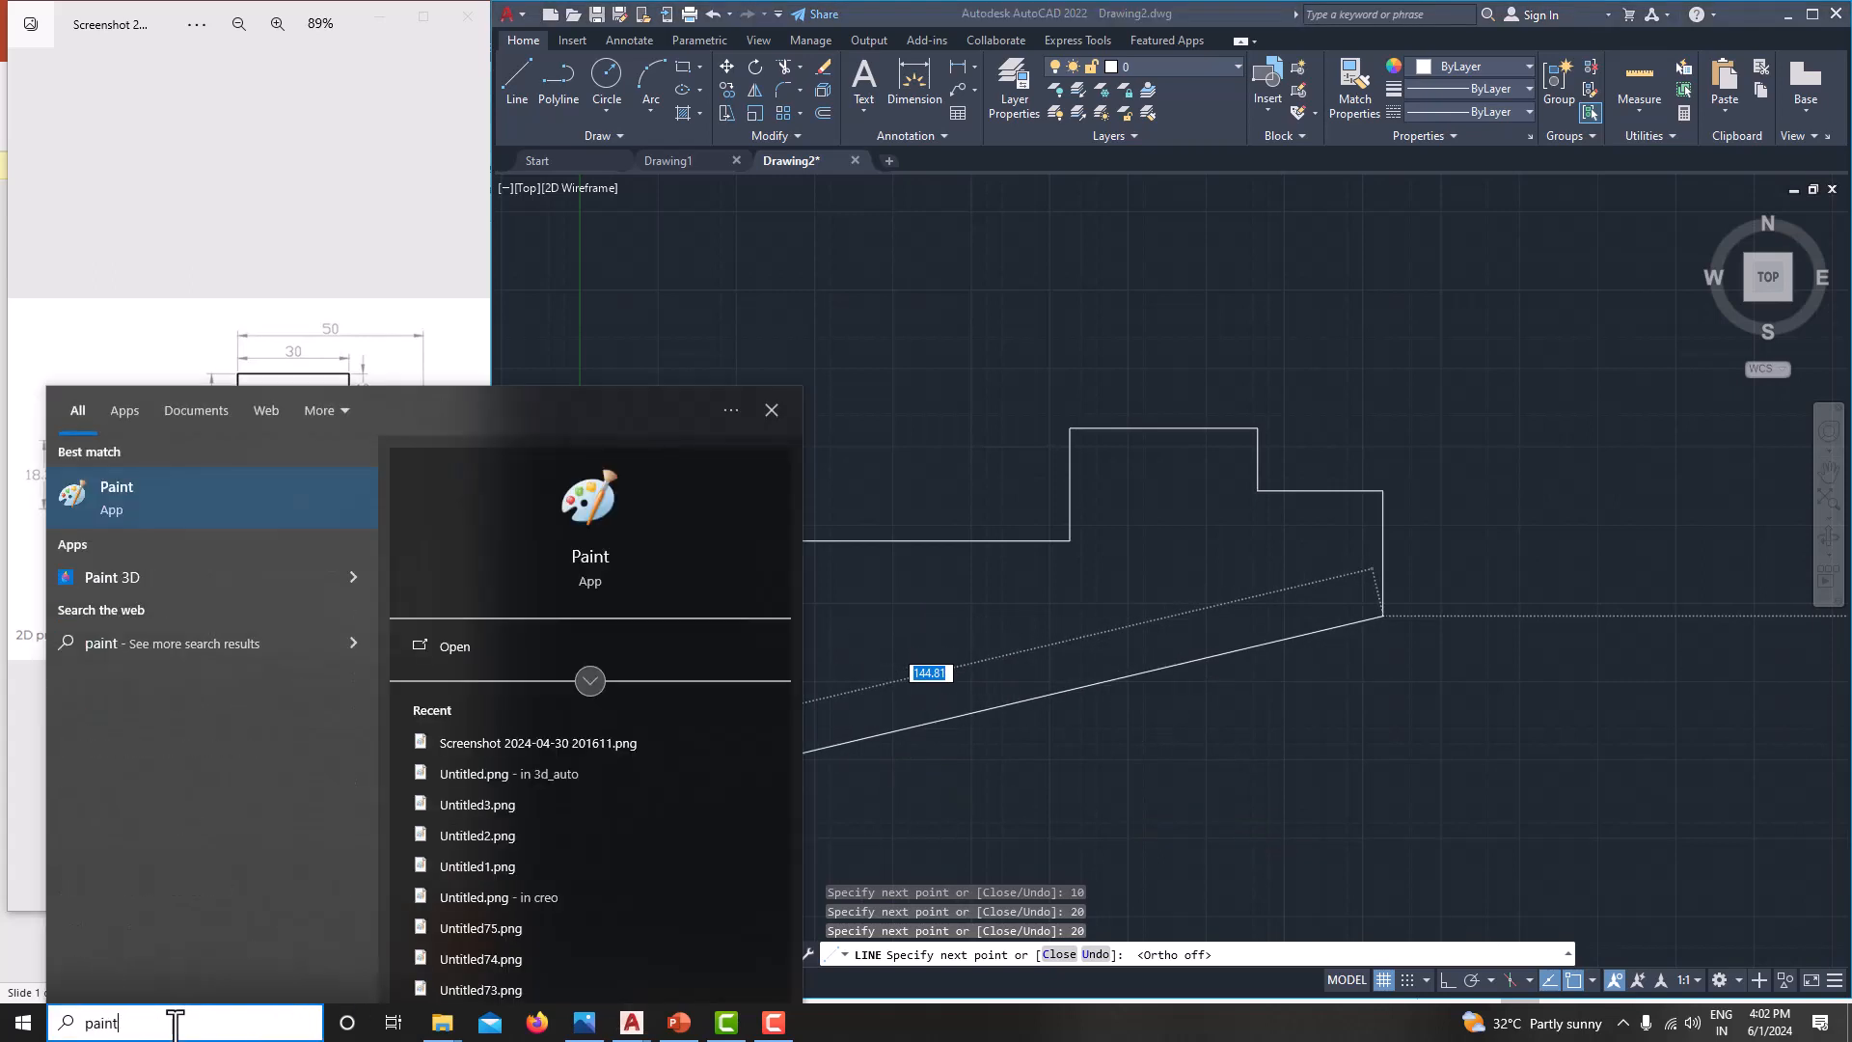
pyautogui.press('Return')
pyautogui.moveTo(338, 428); pyautogui.dragTo(983, 756)
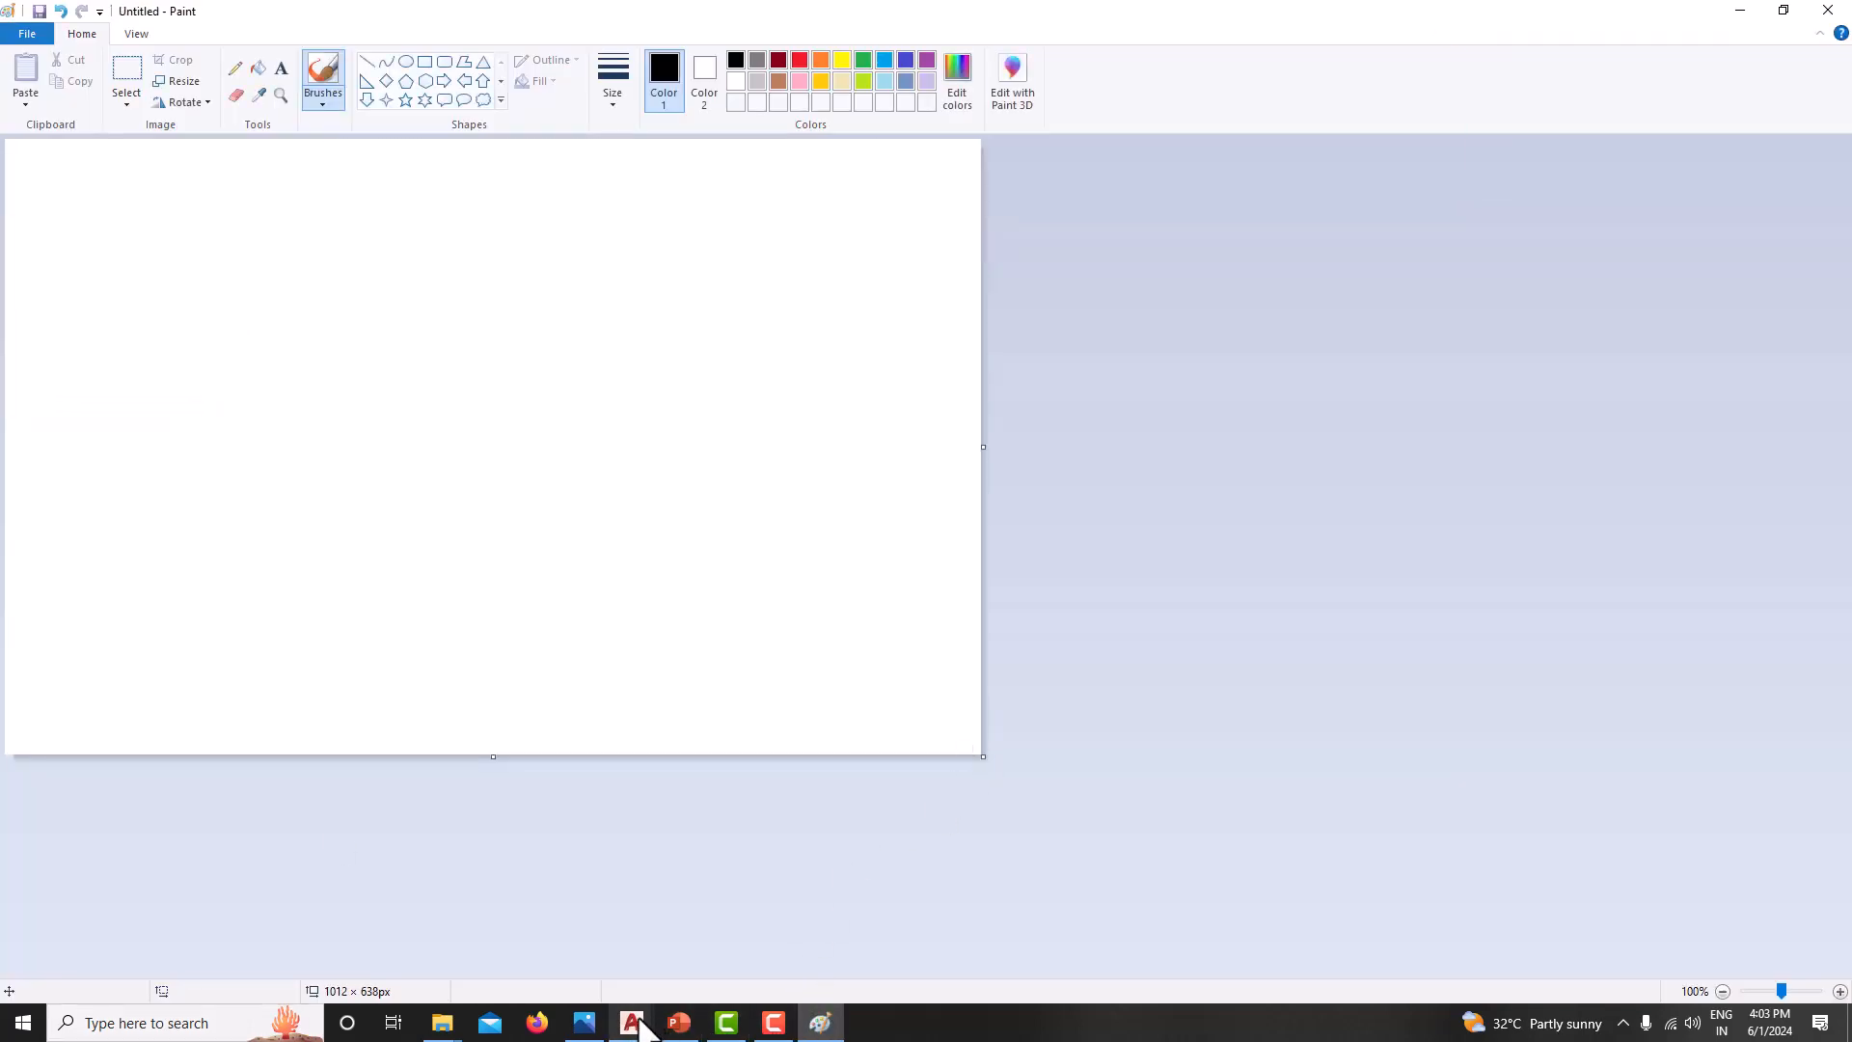
pyautogui.moveTo(584, 1023)
pyautogui.click(695, 927)
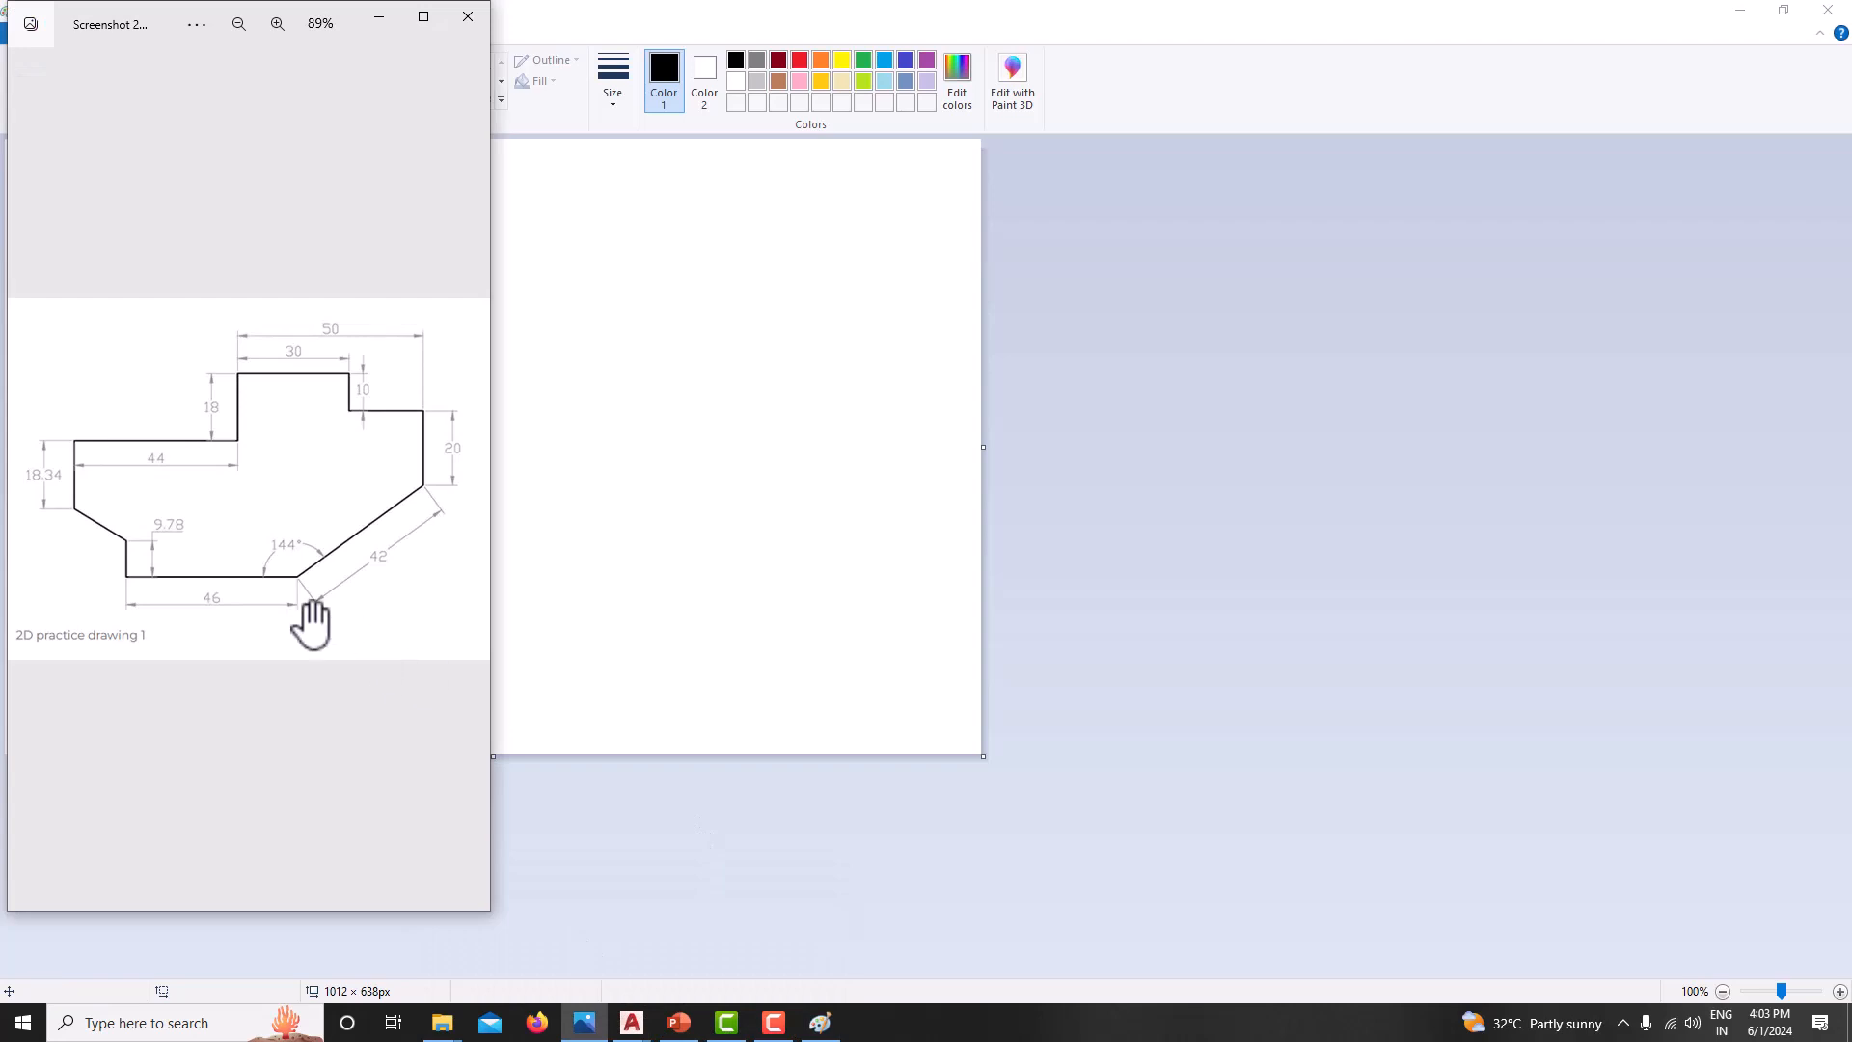
# Sketch a right triangle with the Pencil in Paint, labelling the outer angle at its lower-left corner 144 and marking the inner angle
pyautogui.click(696, 257)
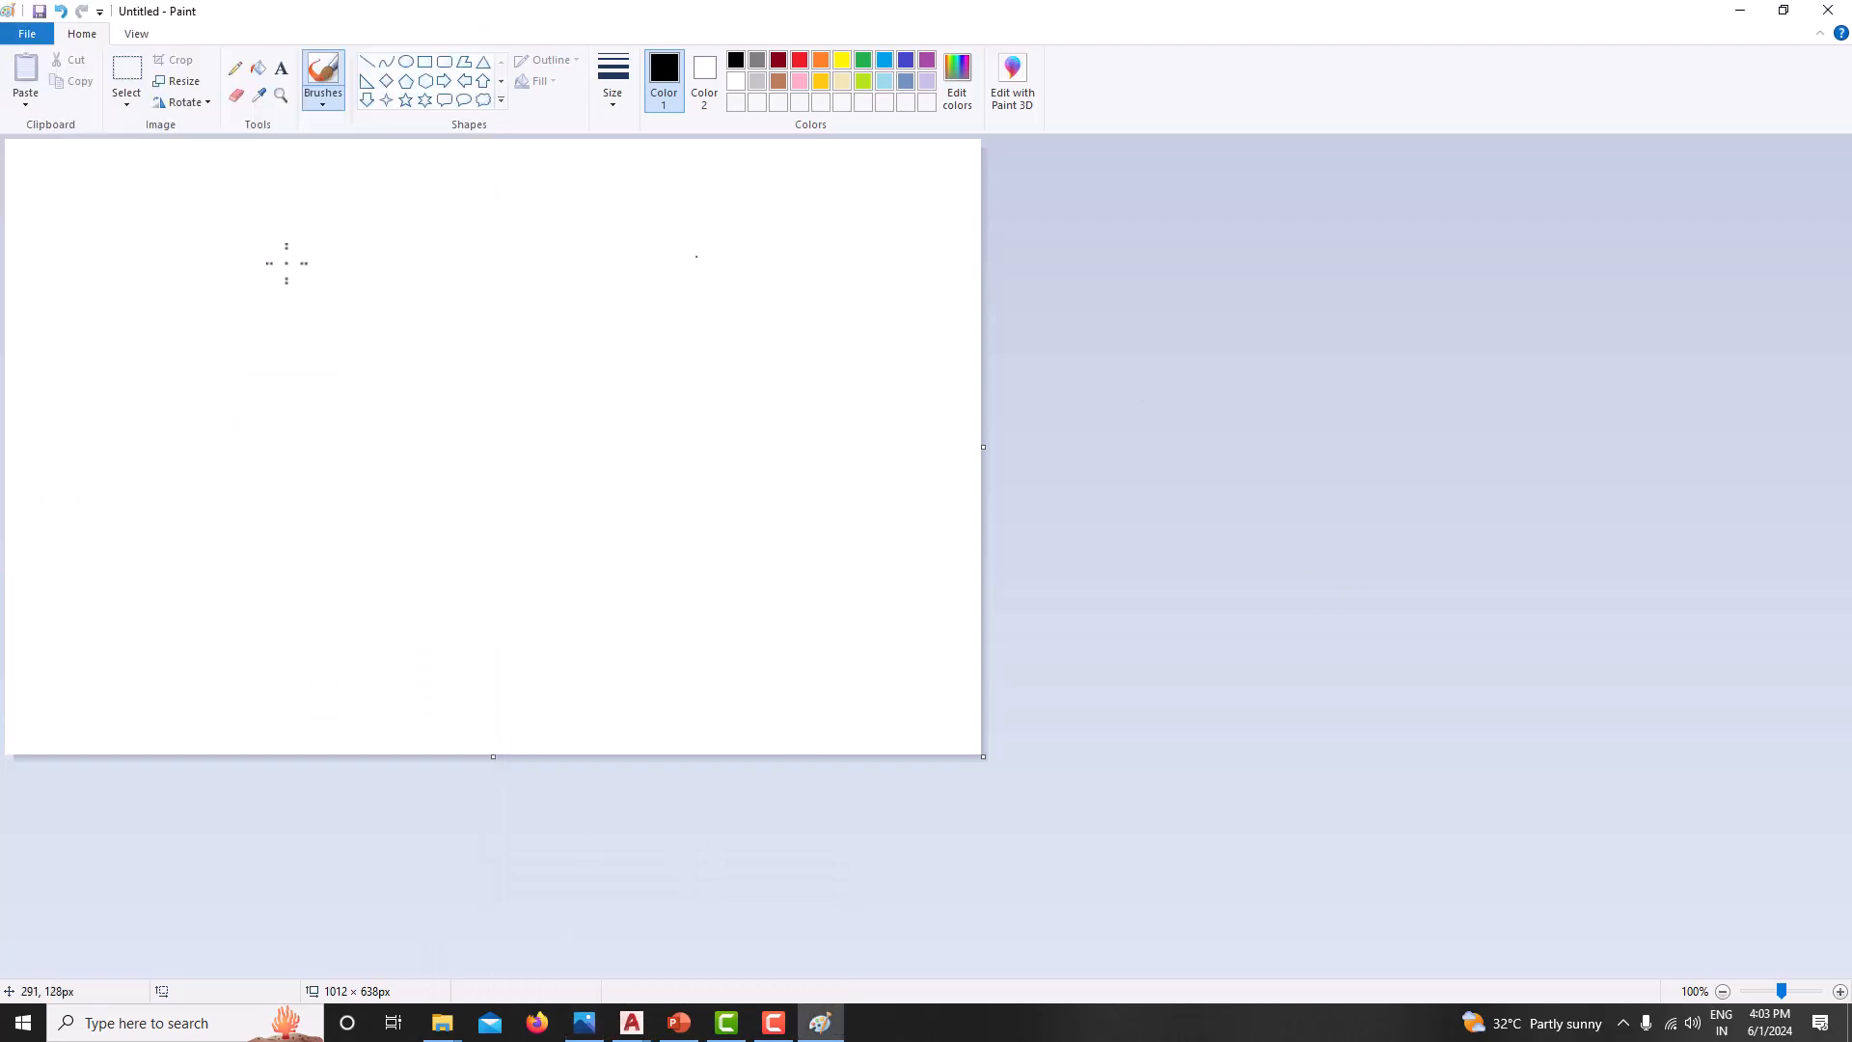
pyautogui.click(236, 68)
pyautogui.moveTo(375, 277)
pyautogui.mouseDown()
pyautogui.moveTo(385, 493)
pyautogui.moveTo(221, 516)
pyautogui.mouseUp()
pyautogui.moveTo(374, 278)
pyautogui.mouseDown()
pyautogui.moveTo(232, 508)
pyautogui.moveTo(207, 500)
pyautogui.moveTo(214, 517)
pyautogui.mouseUp()
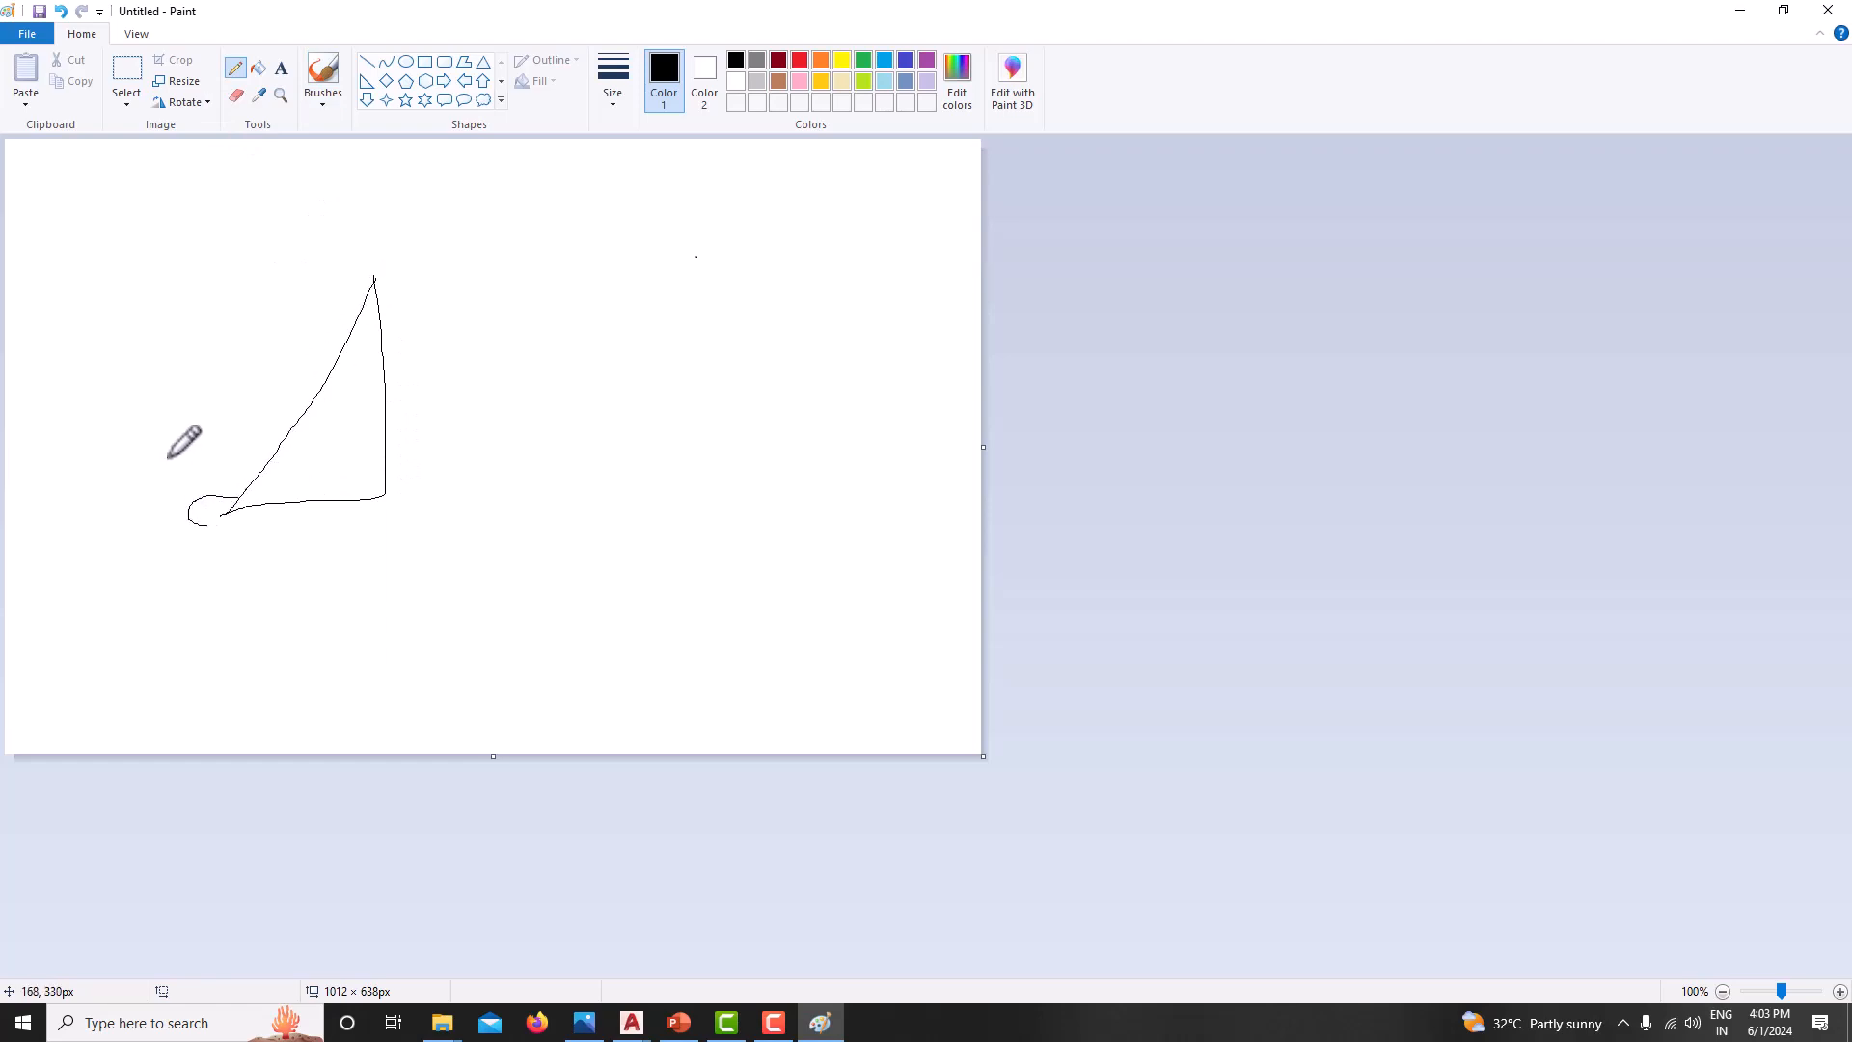
pyautogui.moveTo(169, 459)
pyautogui.mouseDown()
pyautogui.moveTo(168, 486)
pyautogui.moveTo(200, 475)
pyautogui.moveTo(197, 498)
pyautogui.moveTo(243, 465)
pyautogui.moveTo(232, 481)
pyautogui.moveTo(279, 499)
pyautogui.mouseUp()
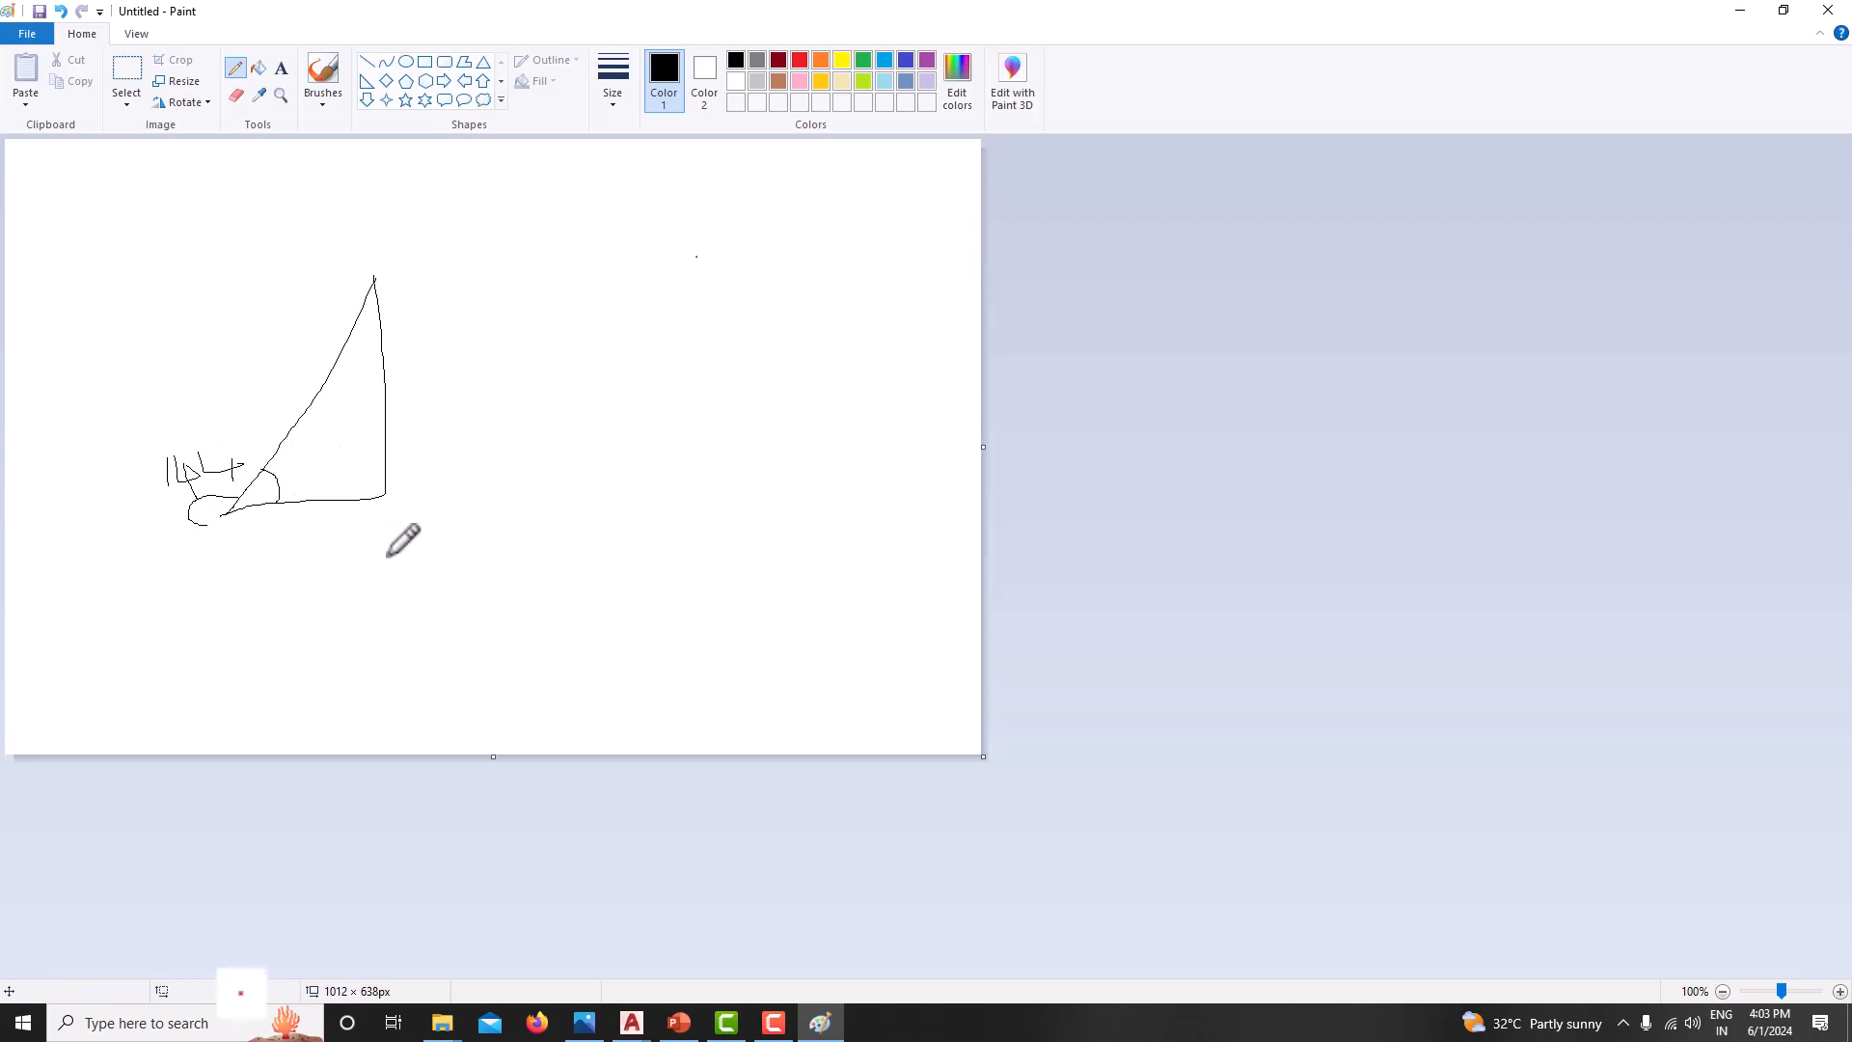
# Open Calculator, compute 180 - 144, and label the triangle's base angles 36 and 90 in the Paint sketch
pyautogui.click(160, 1023)
pyautogui.write('calc')
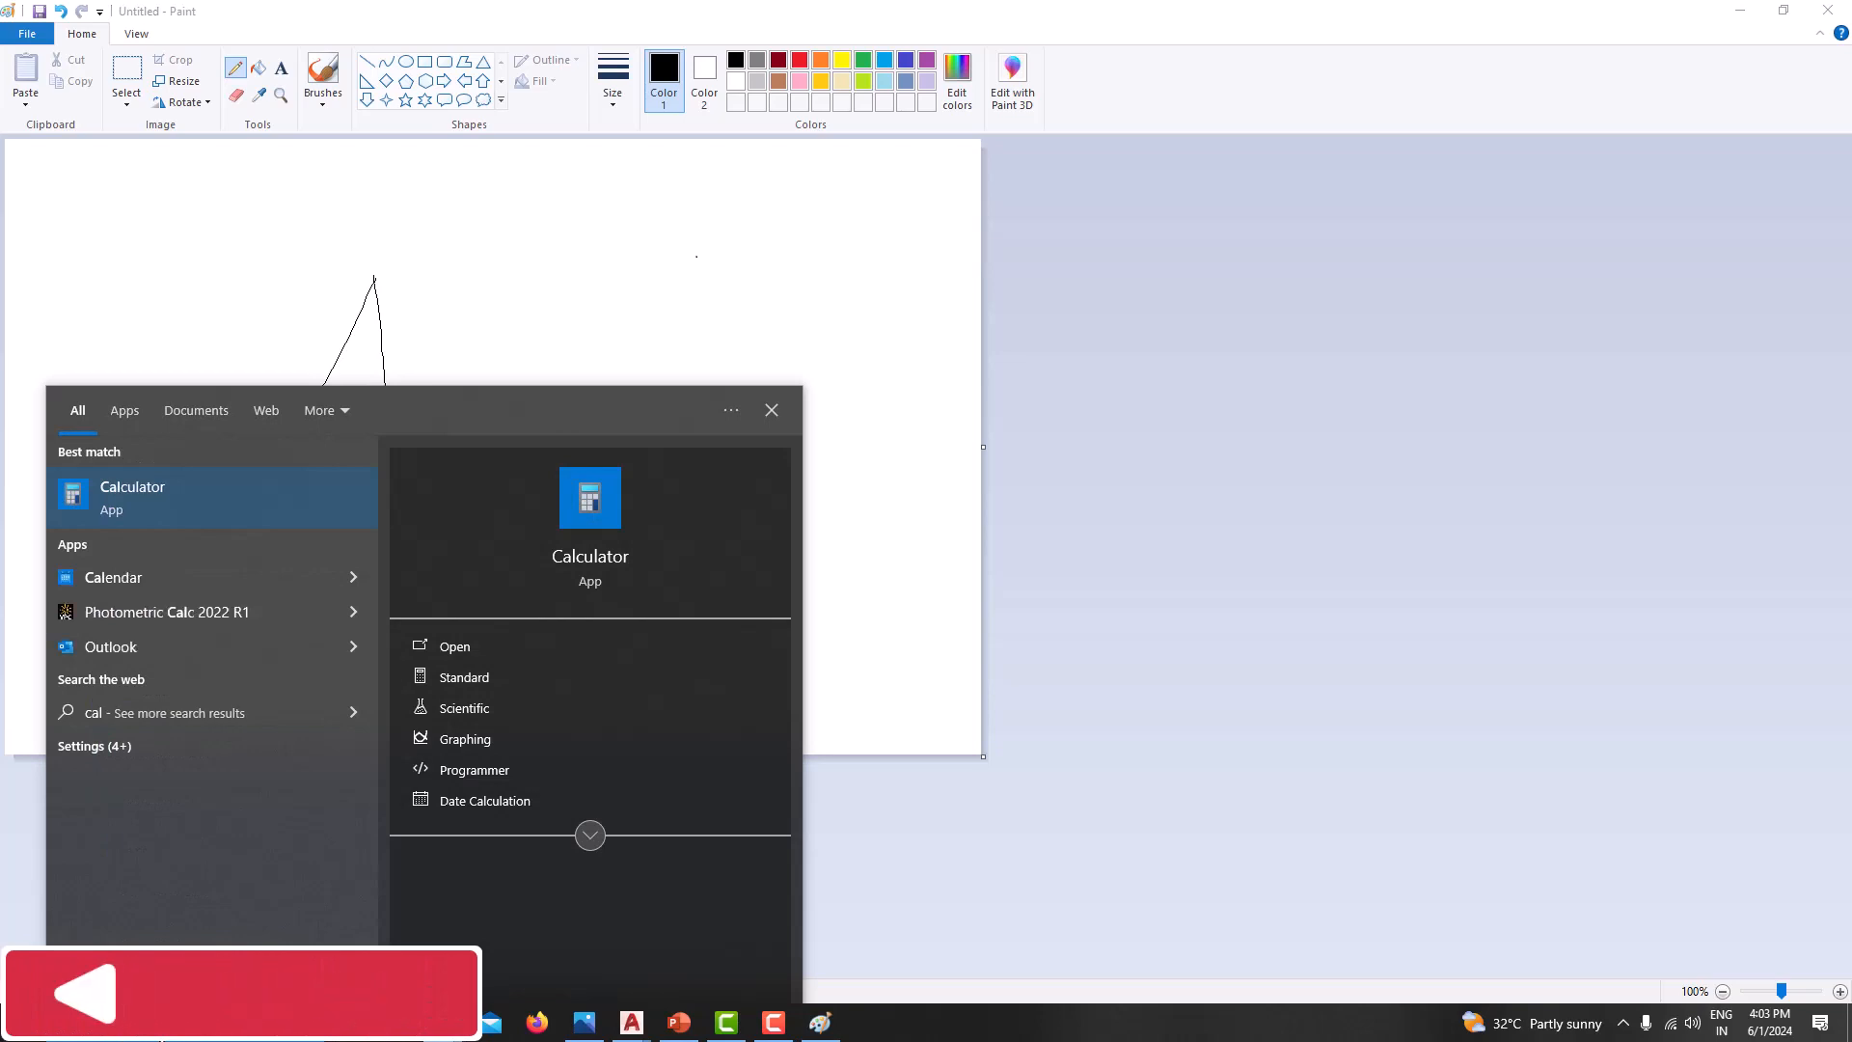
pyautogui.click(145, 501)
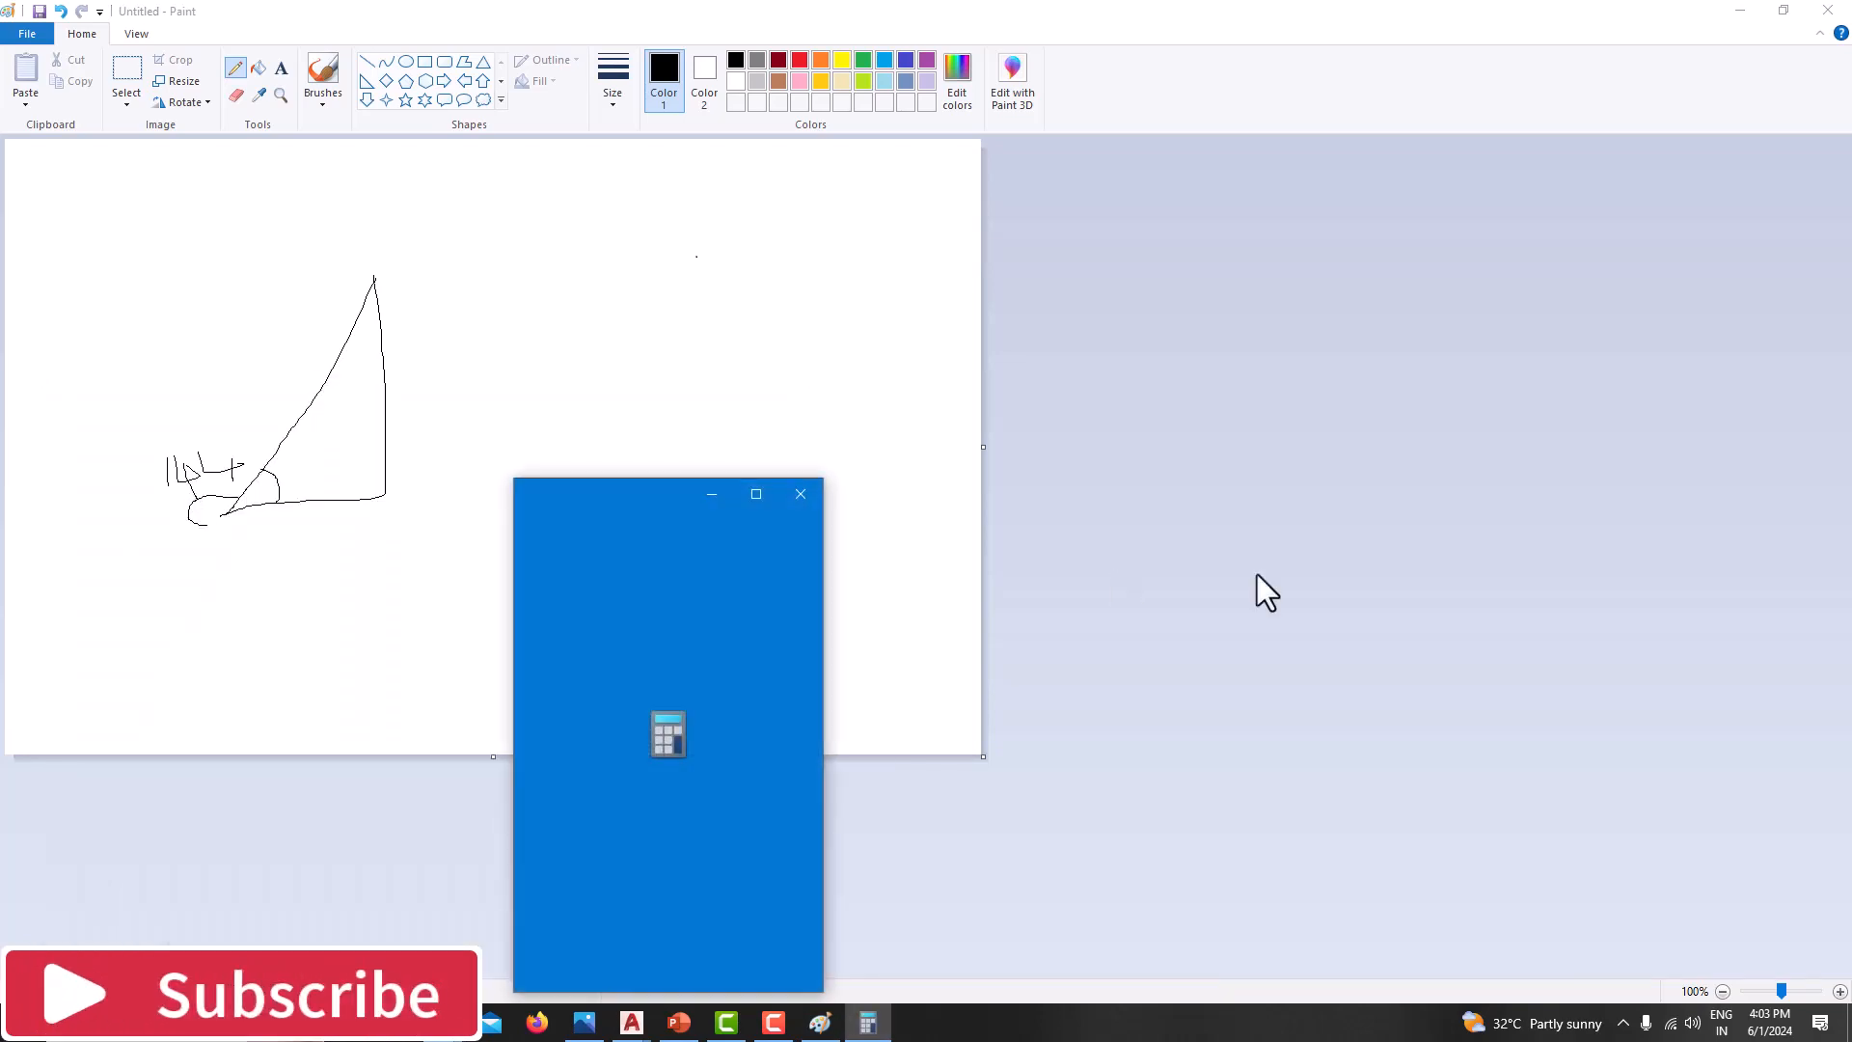
pyautogui.write('180-144')
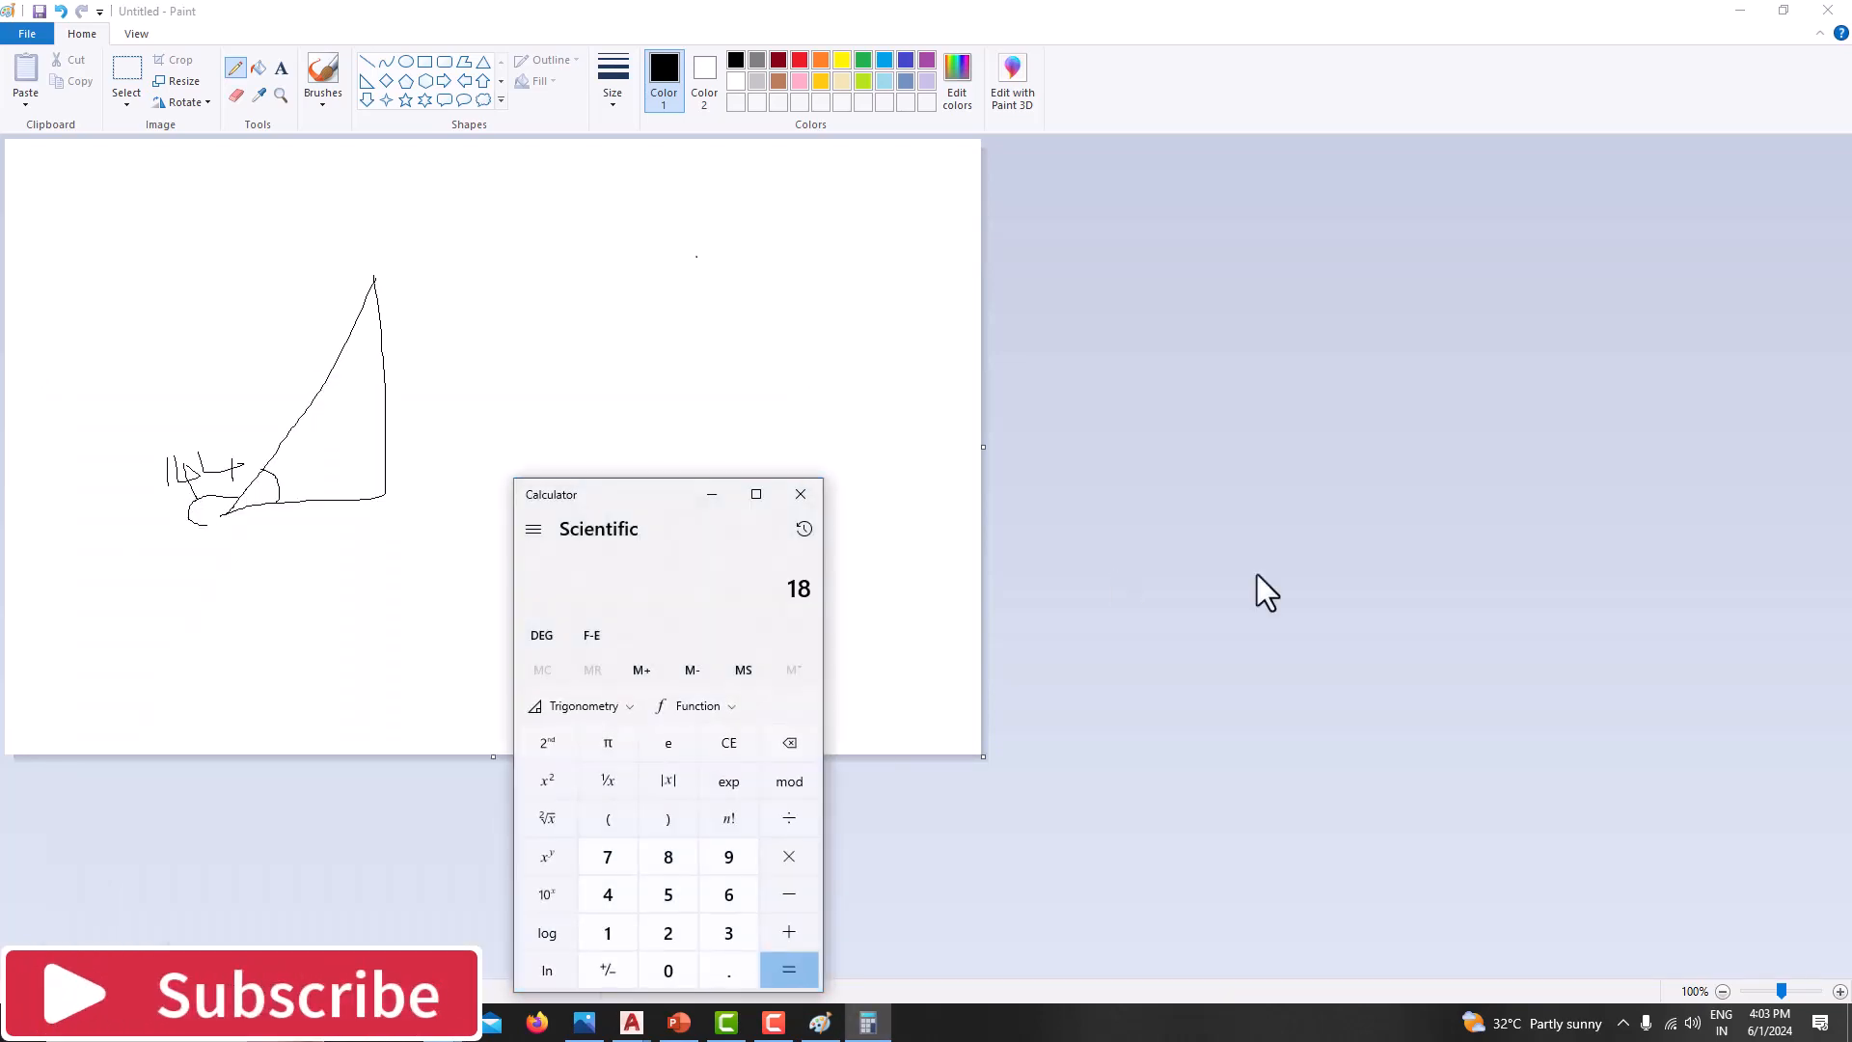
pyautogui.press('Return')
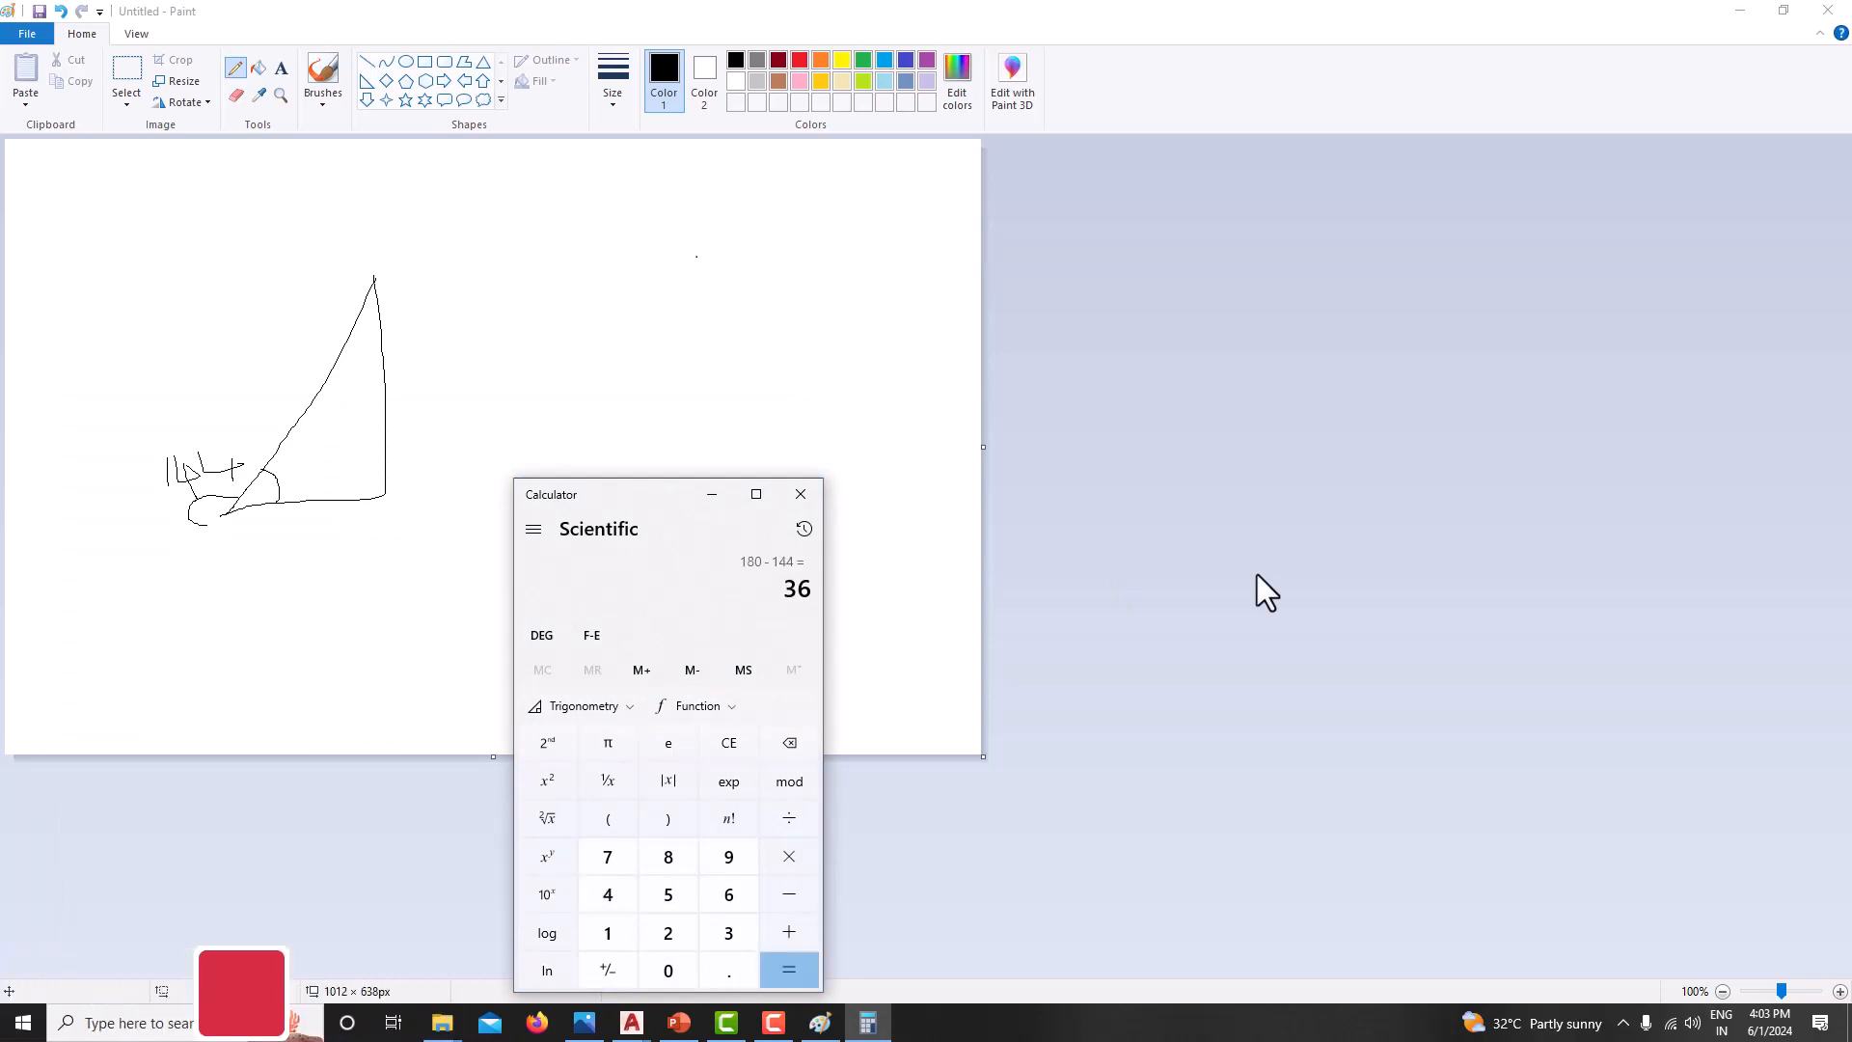
pyautogui.moveTo(292, 473); pyautogui.dragTo(323, 491)
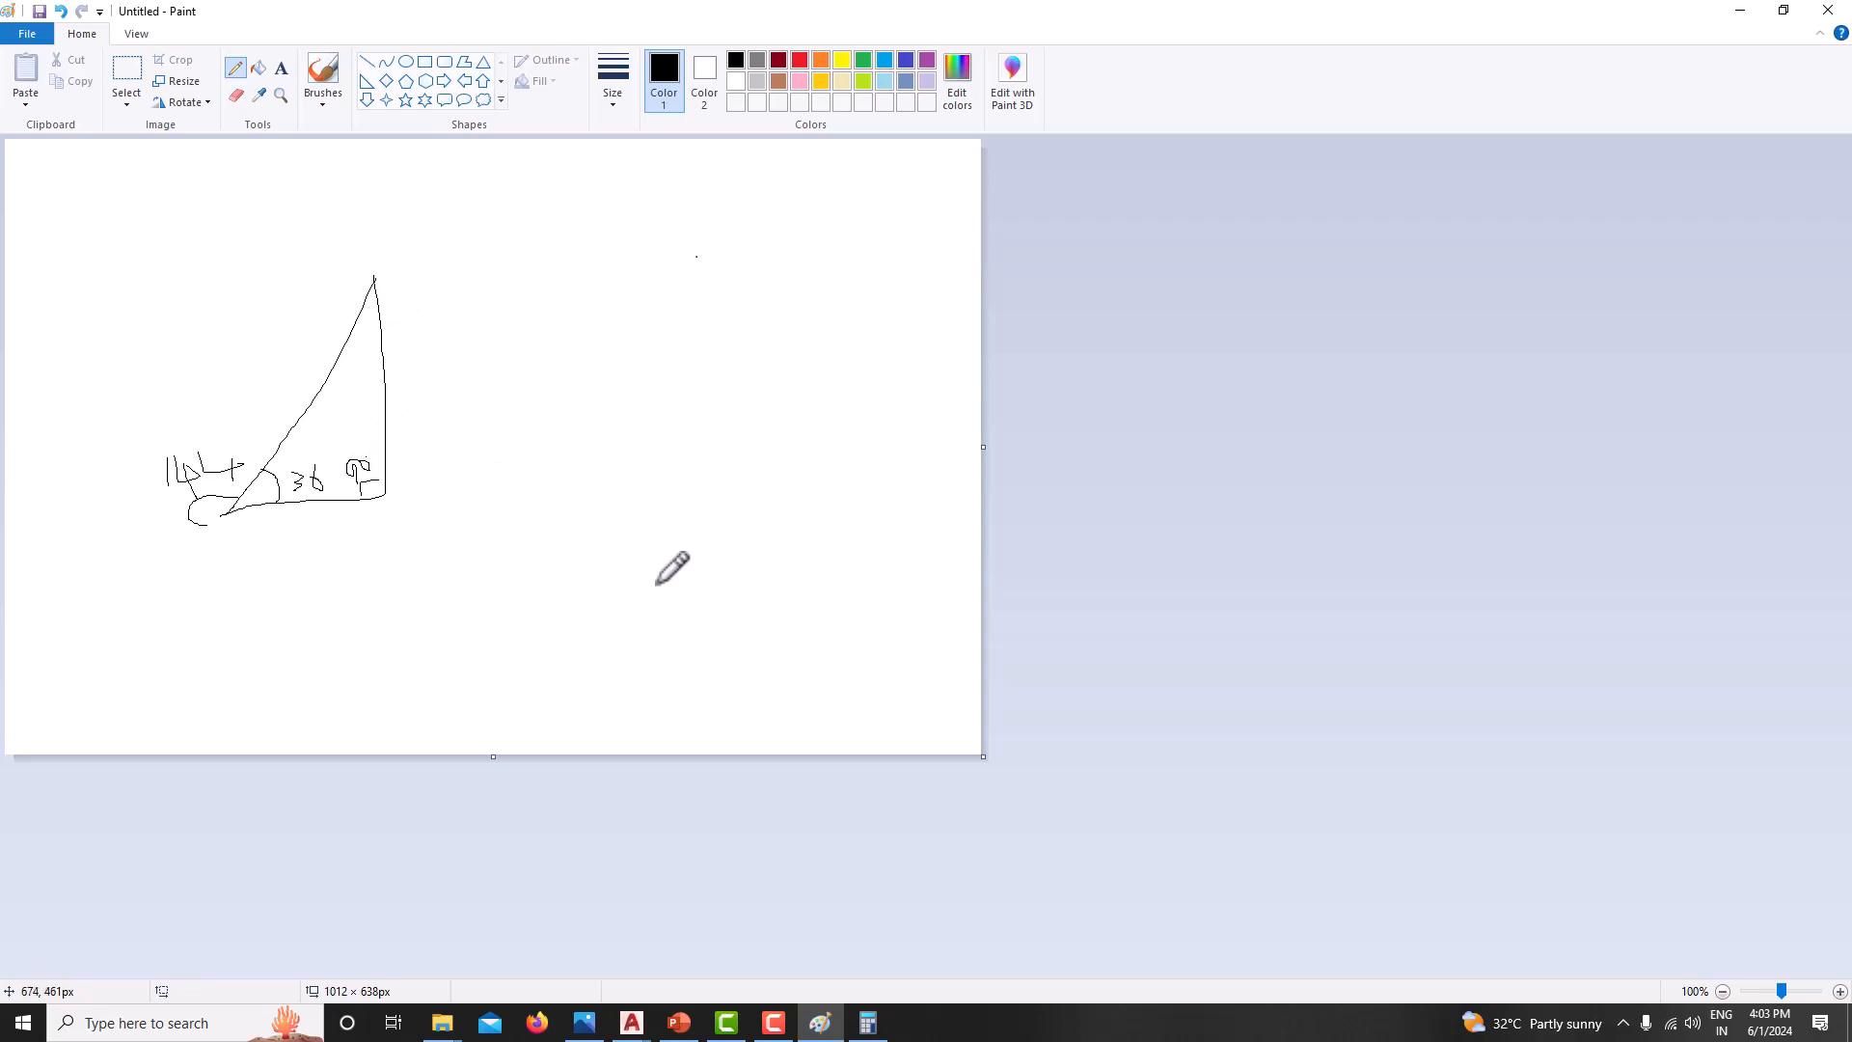
# Calculate 180 - 90 - 36 and write the circled result 54 at the triangle's apex angle in the sketch
pyautogui.click(867, 1022)
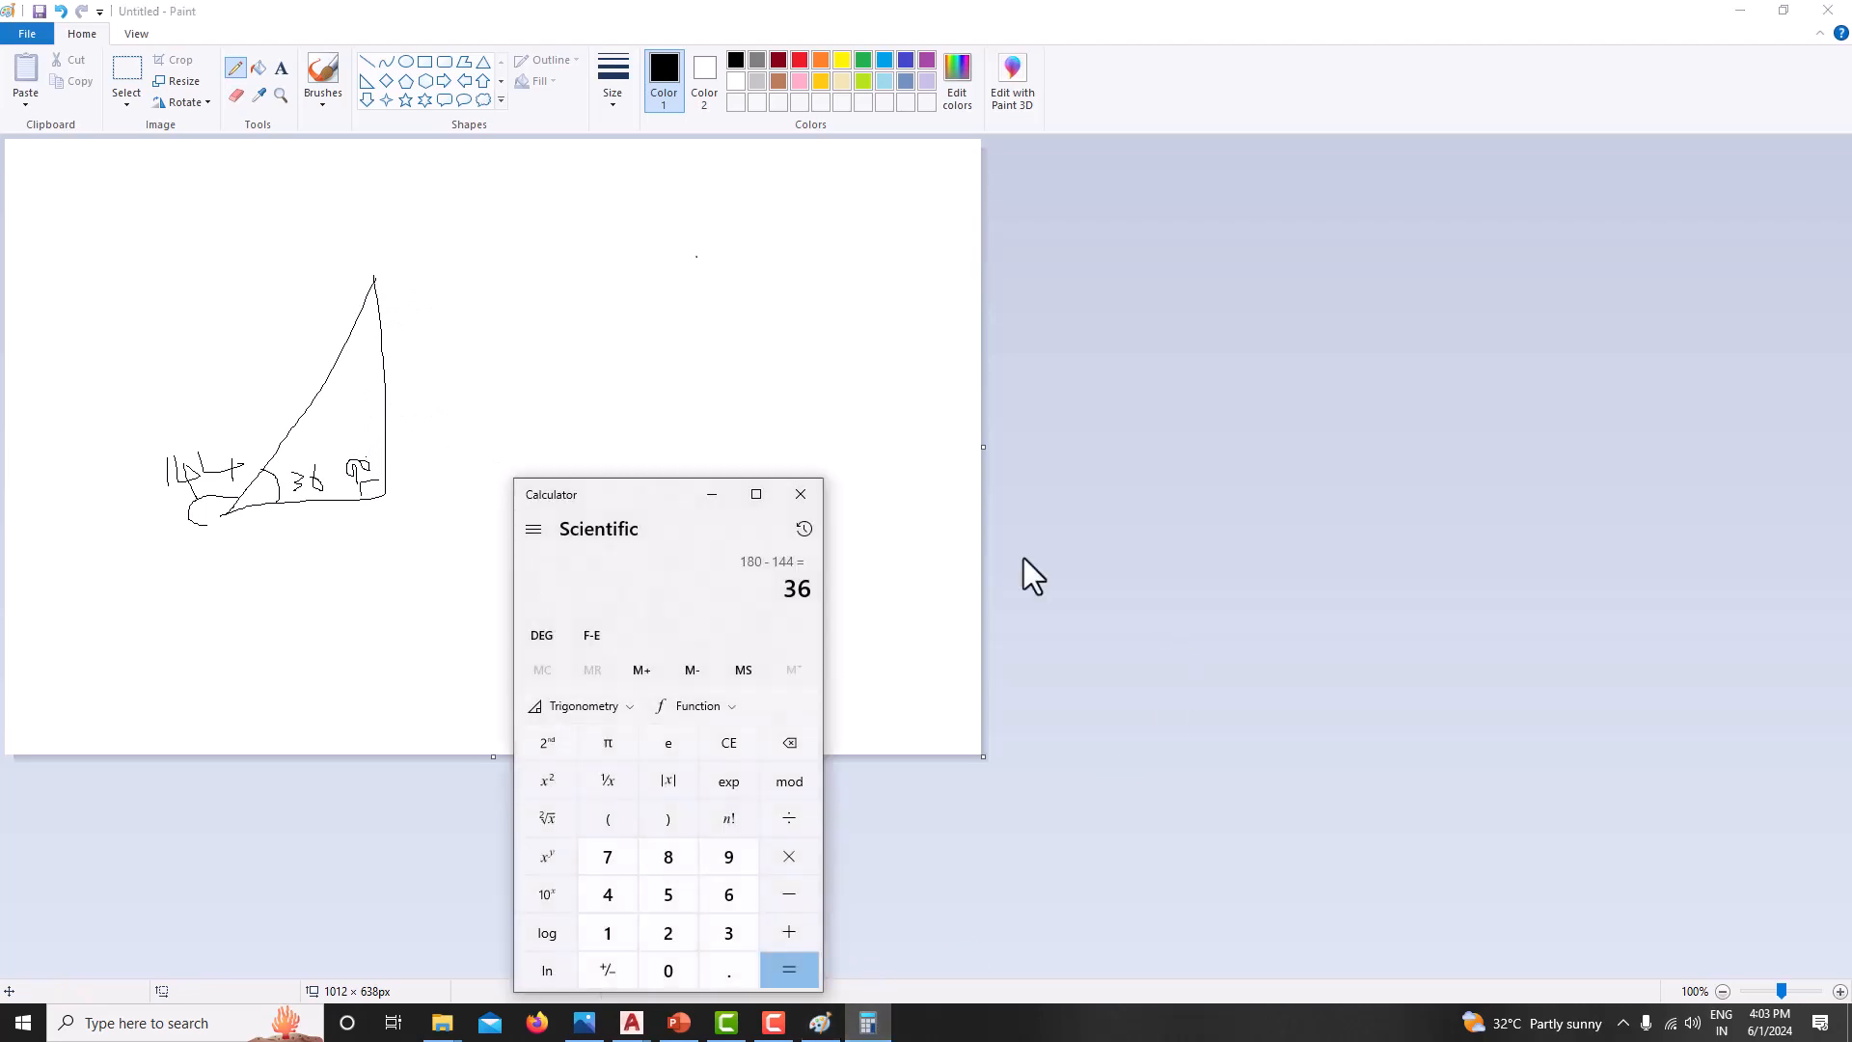
pyautogui.click(726, 749)
pyautogui.write('180 -')
pyautogui.write('90 - 36')
pyautogui.press('Return')
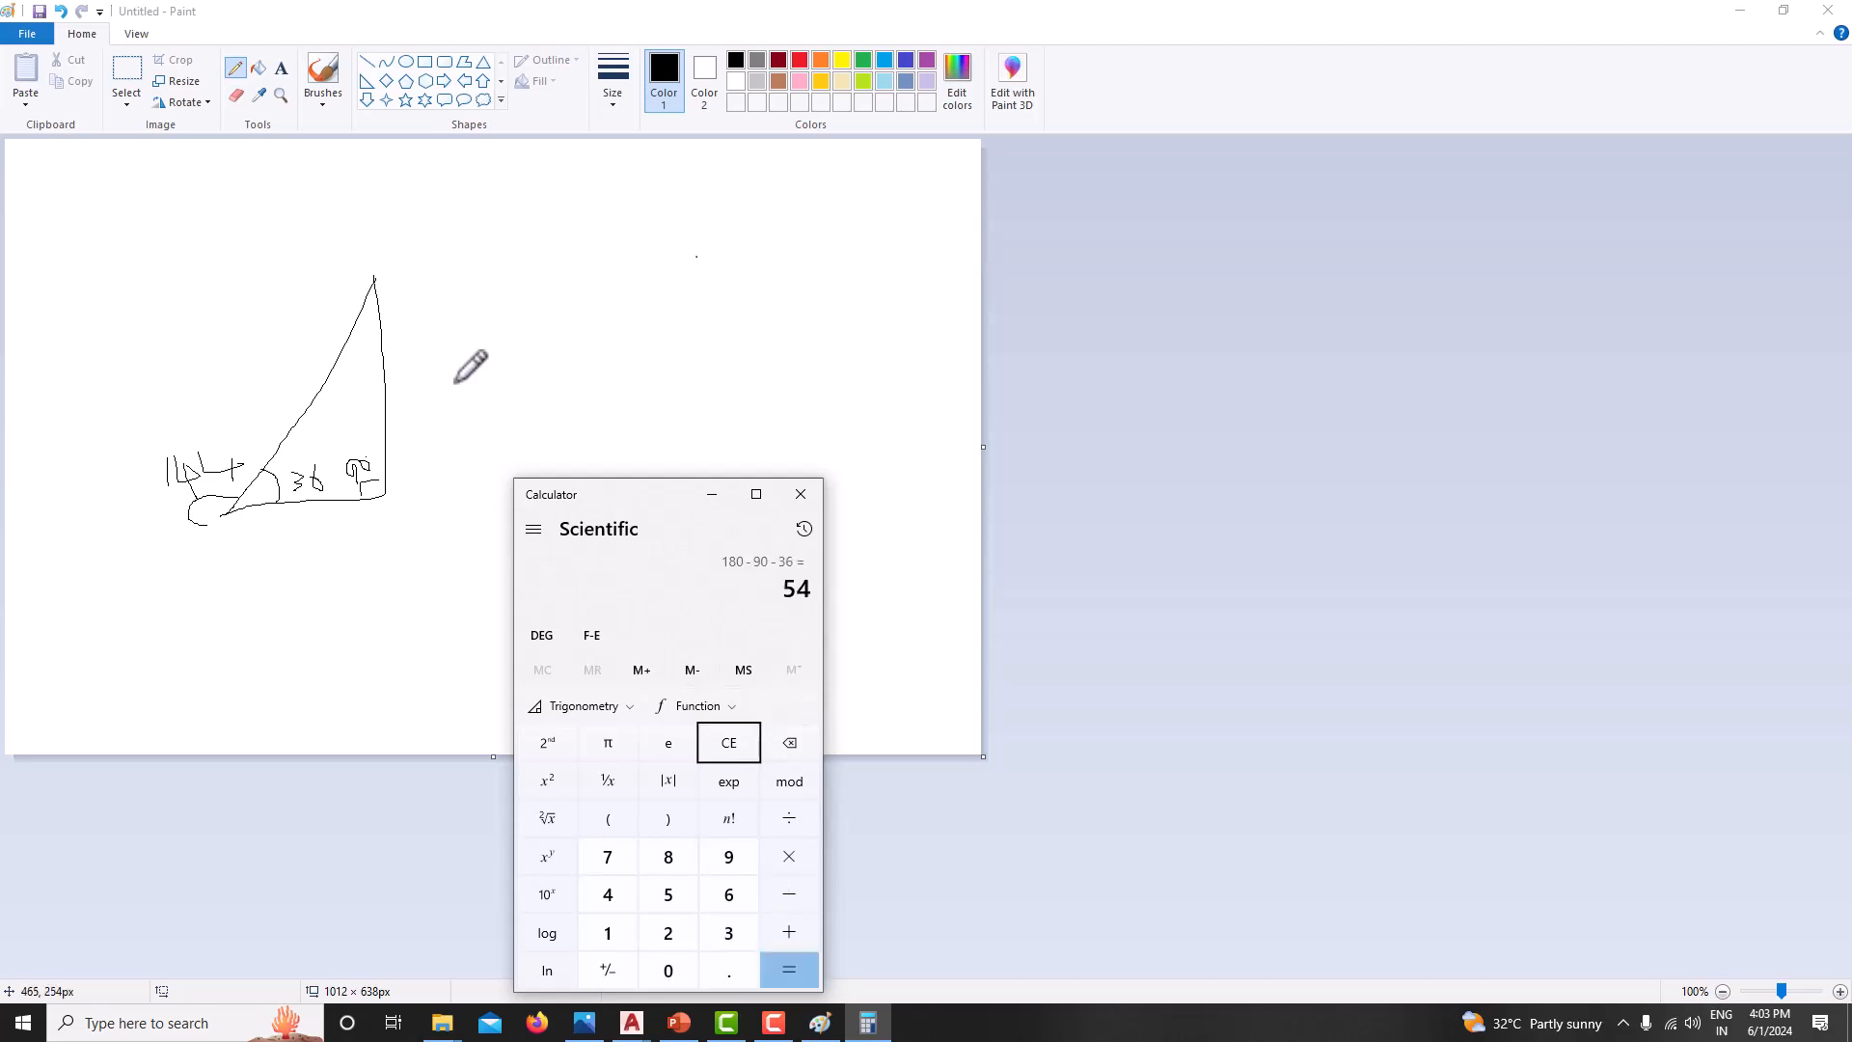
pyautogui.moveTo(359, 332)
pyautogui.mouseDown()
pyautogui.moveTo(385, 345)
pyautogui.moveTo(361, 399)
pyautogui.moveTo(378, 361)
pyautogui.moveTo(403, 392)
pyautogui.moveTo(392, 417)
pyautogui.moveTo(351, 405)
pyautogui.moveTo(414, 386)
pyautogui.moveTo(384, 357)
pyautogui.mouseUp()
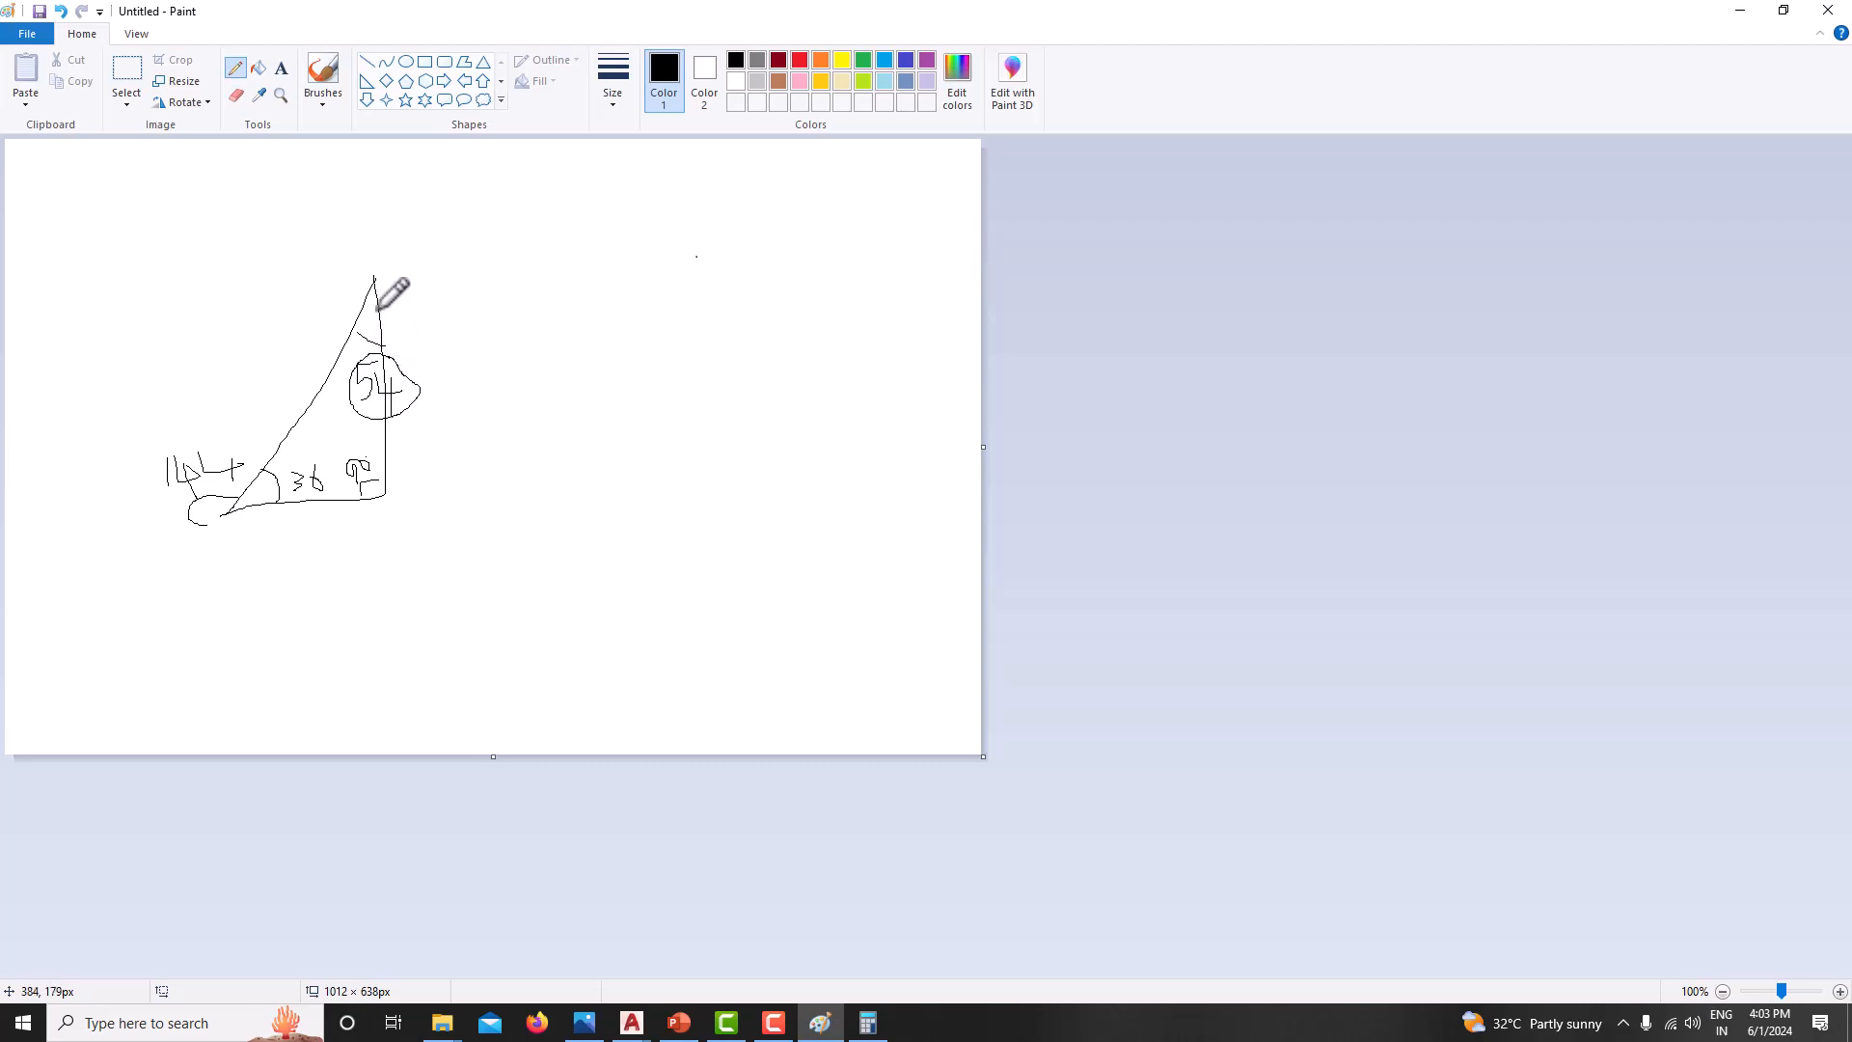
# Add a horizontal line at the triangle's apex with a right angle labelled 90, and calculate 90 + 54
pyautogui.moveTo(369, 286)
pyautogui.mouseDown()
pyautogui.moveTo(496, 280)
pyautogui.moveTo(430, 290)
pyautogui.mouseUp()
pyautogui.moveTo(431, 289)
pyautogui.mouseDown()
pyautogui.moveTo(389, 324)
pyautogui.moveTo(439, 333)
pyautogui.moveTo(440, 367)
pyautogui.moveTo(485, 319)
pyautogui.moveTo(476, 364)
pyautogui.mouseUp()
pyautogui.click(867, 1020)
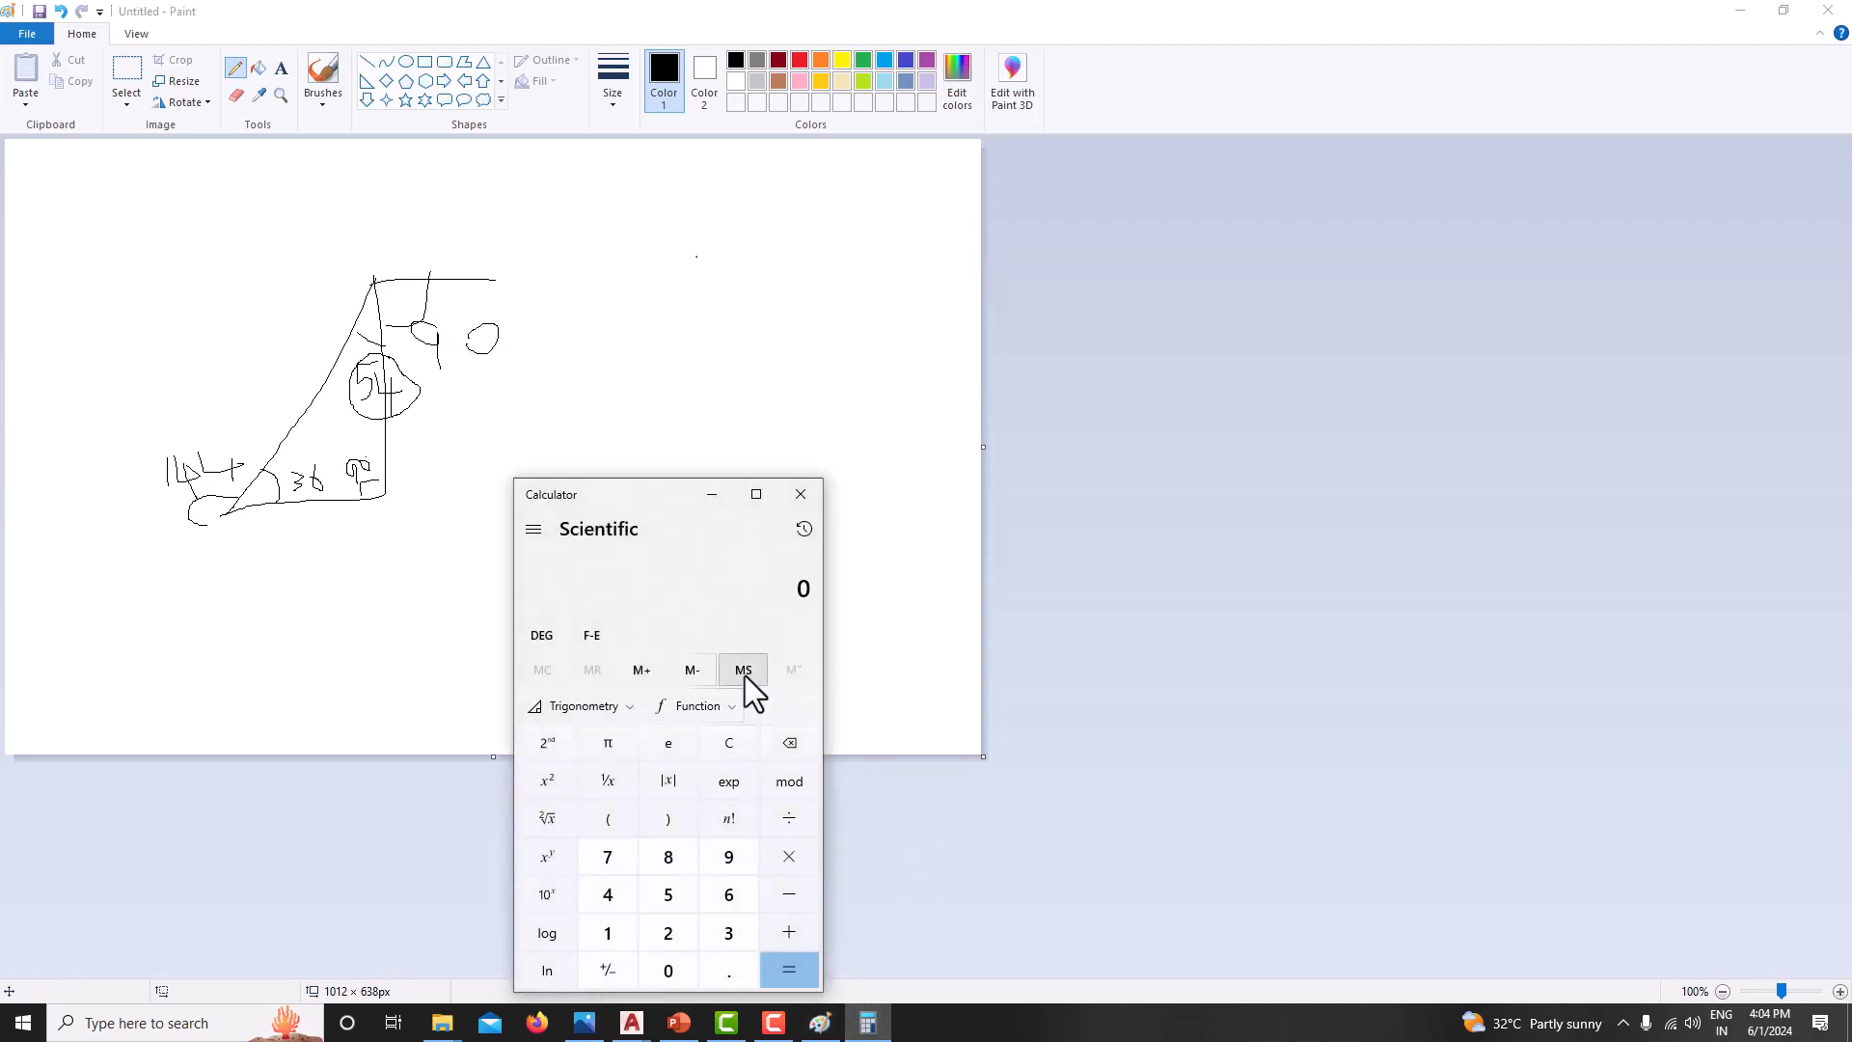
pyautogui.write('90 + 54')
pyautogui.press('Return')
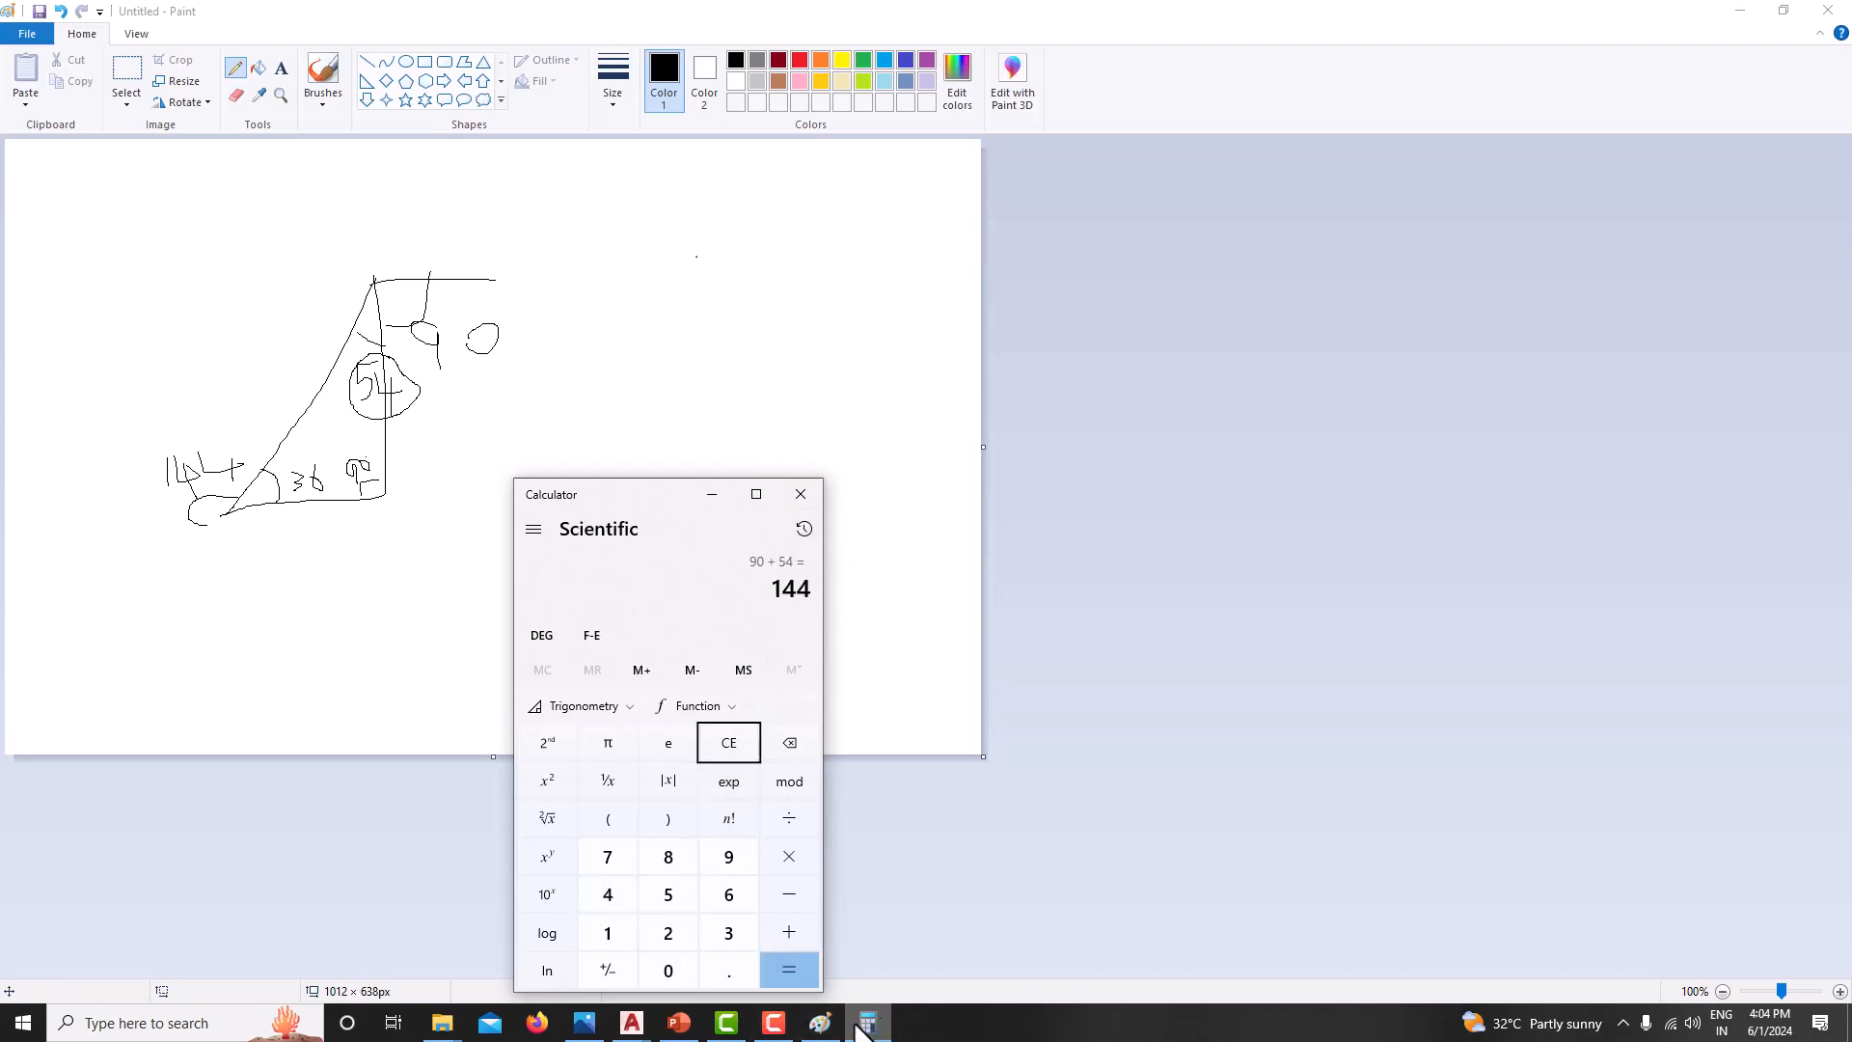
# Return to Drawing2 in AutoCAD with the reference image alongside, and draw the sloped edge 42 mm long down to the left at 144°
pyautogui.moveTo(632, 1023)
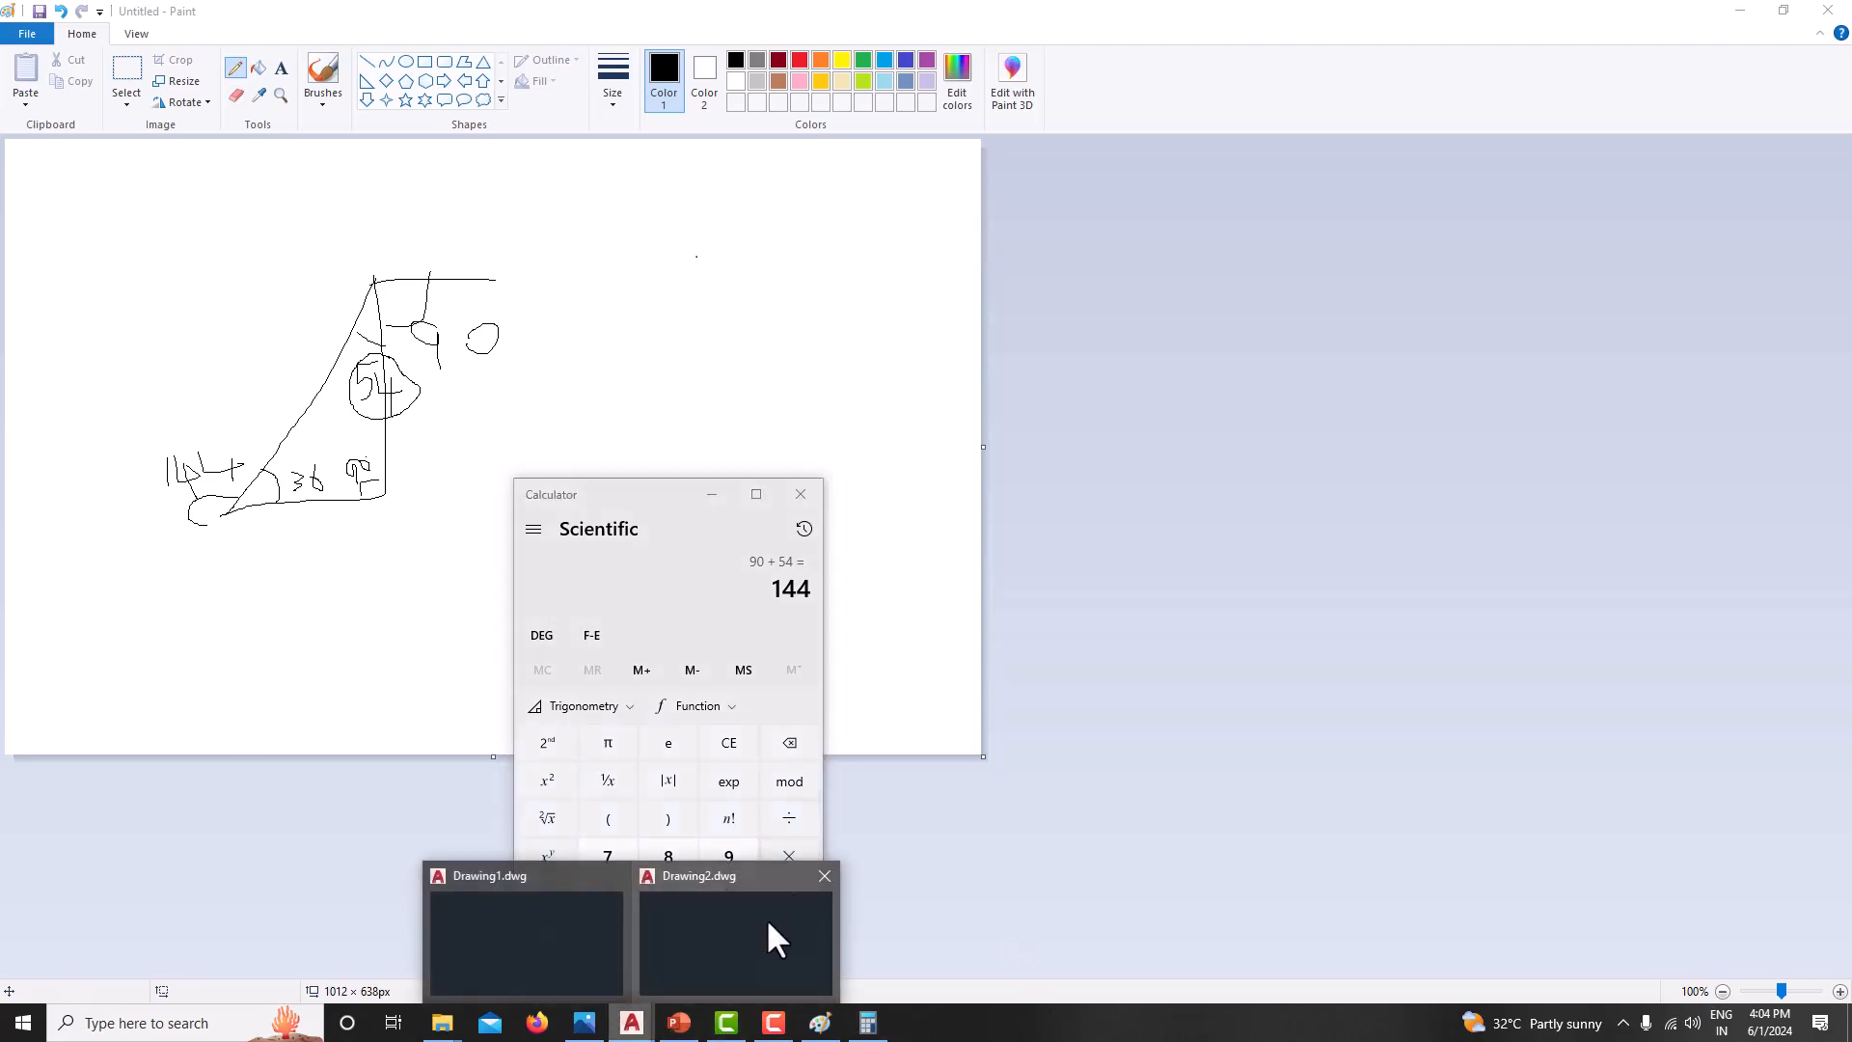
pyautogui.click(766, 918)
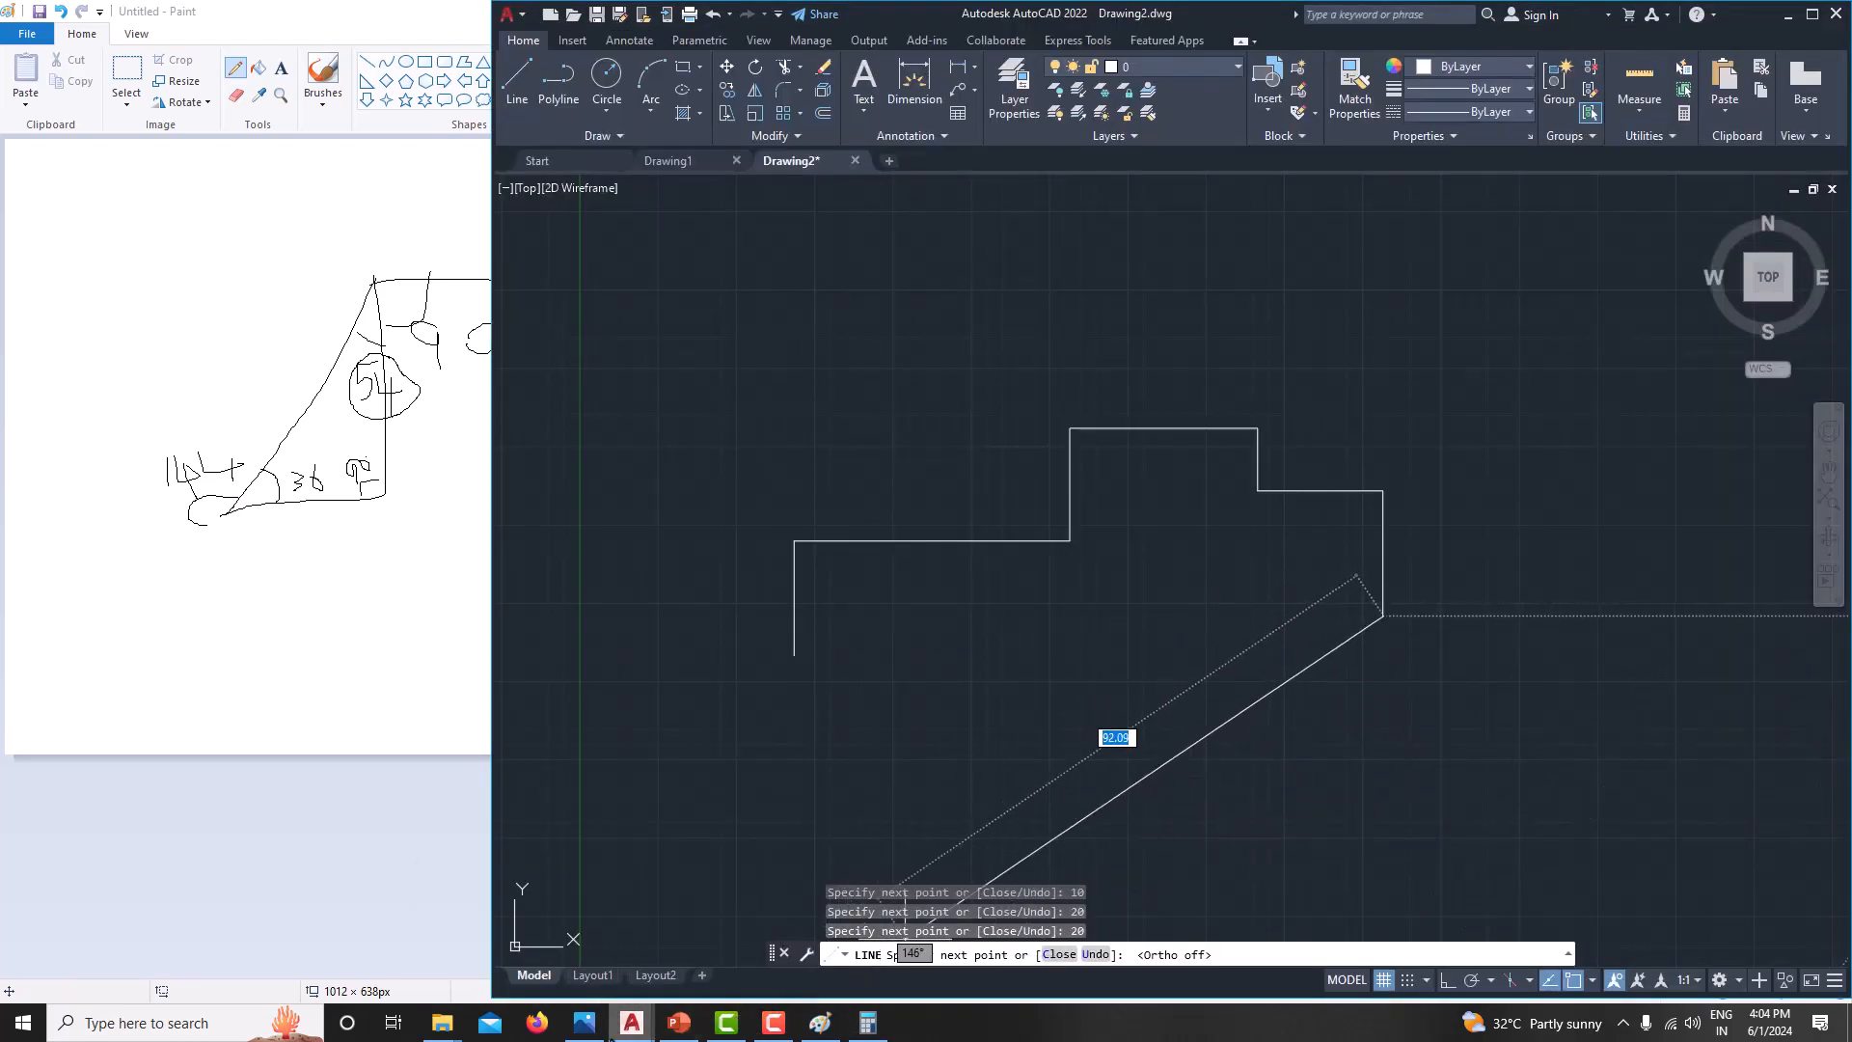
pyautogui.click(584, 1022)
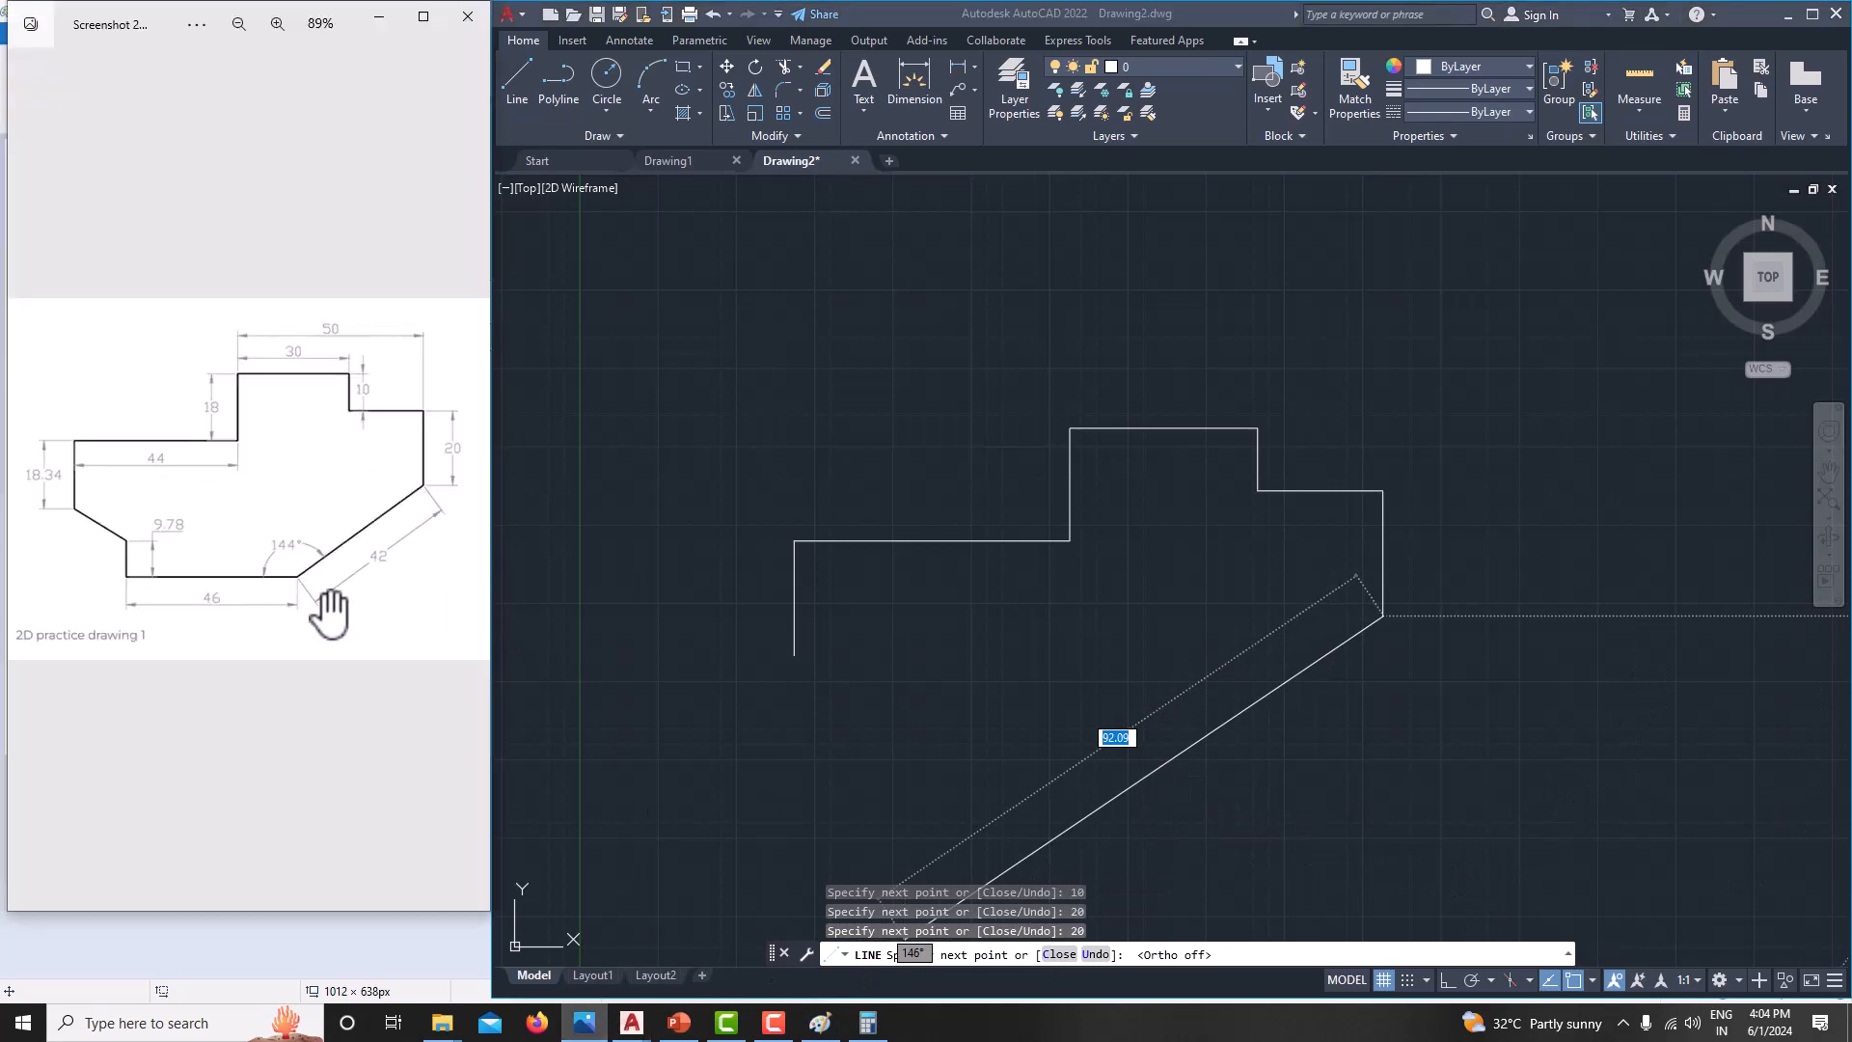
pyautogui.click(1264, 701)
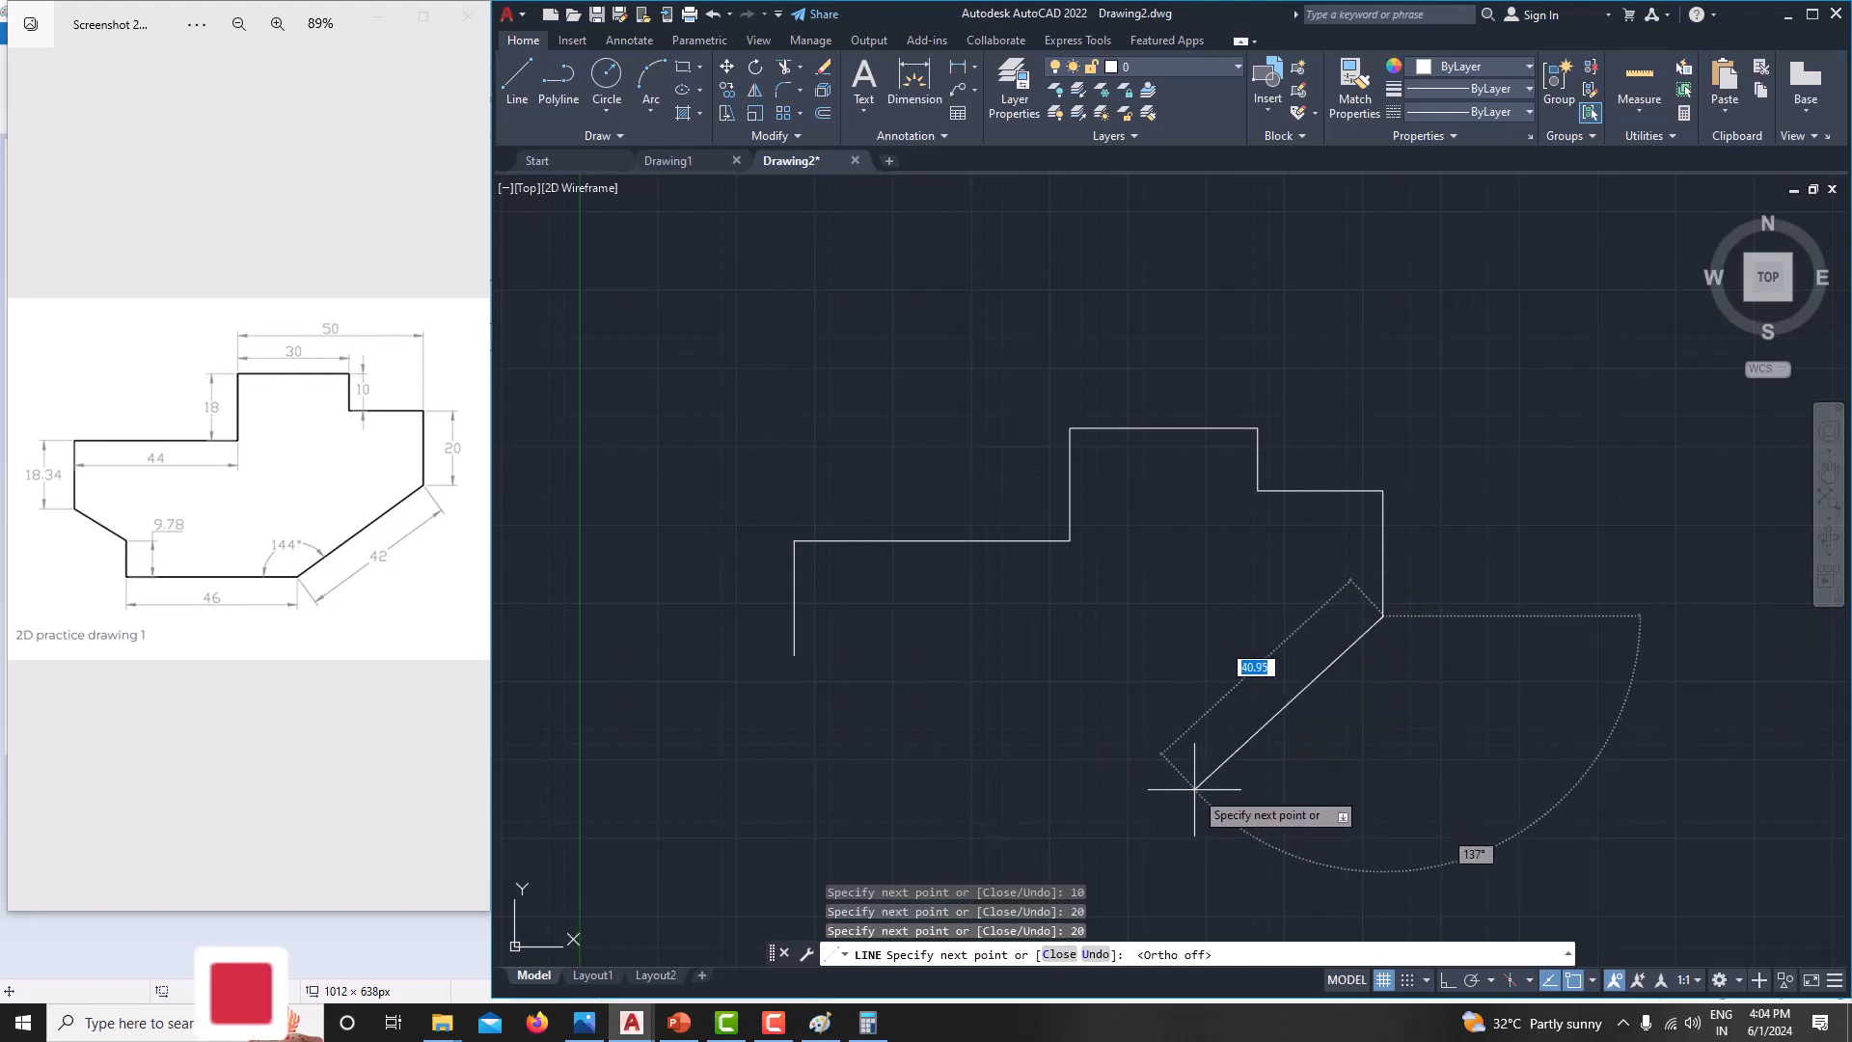
pyautogui.write('42')
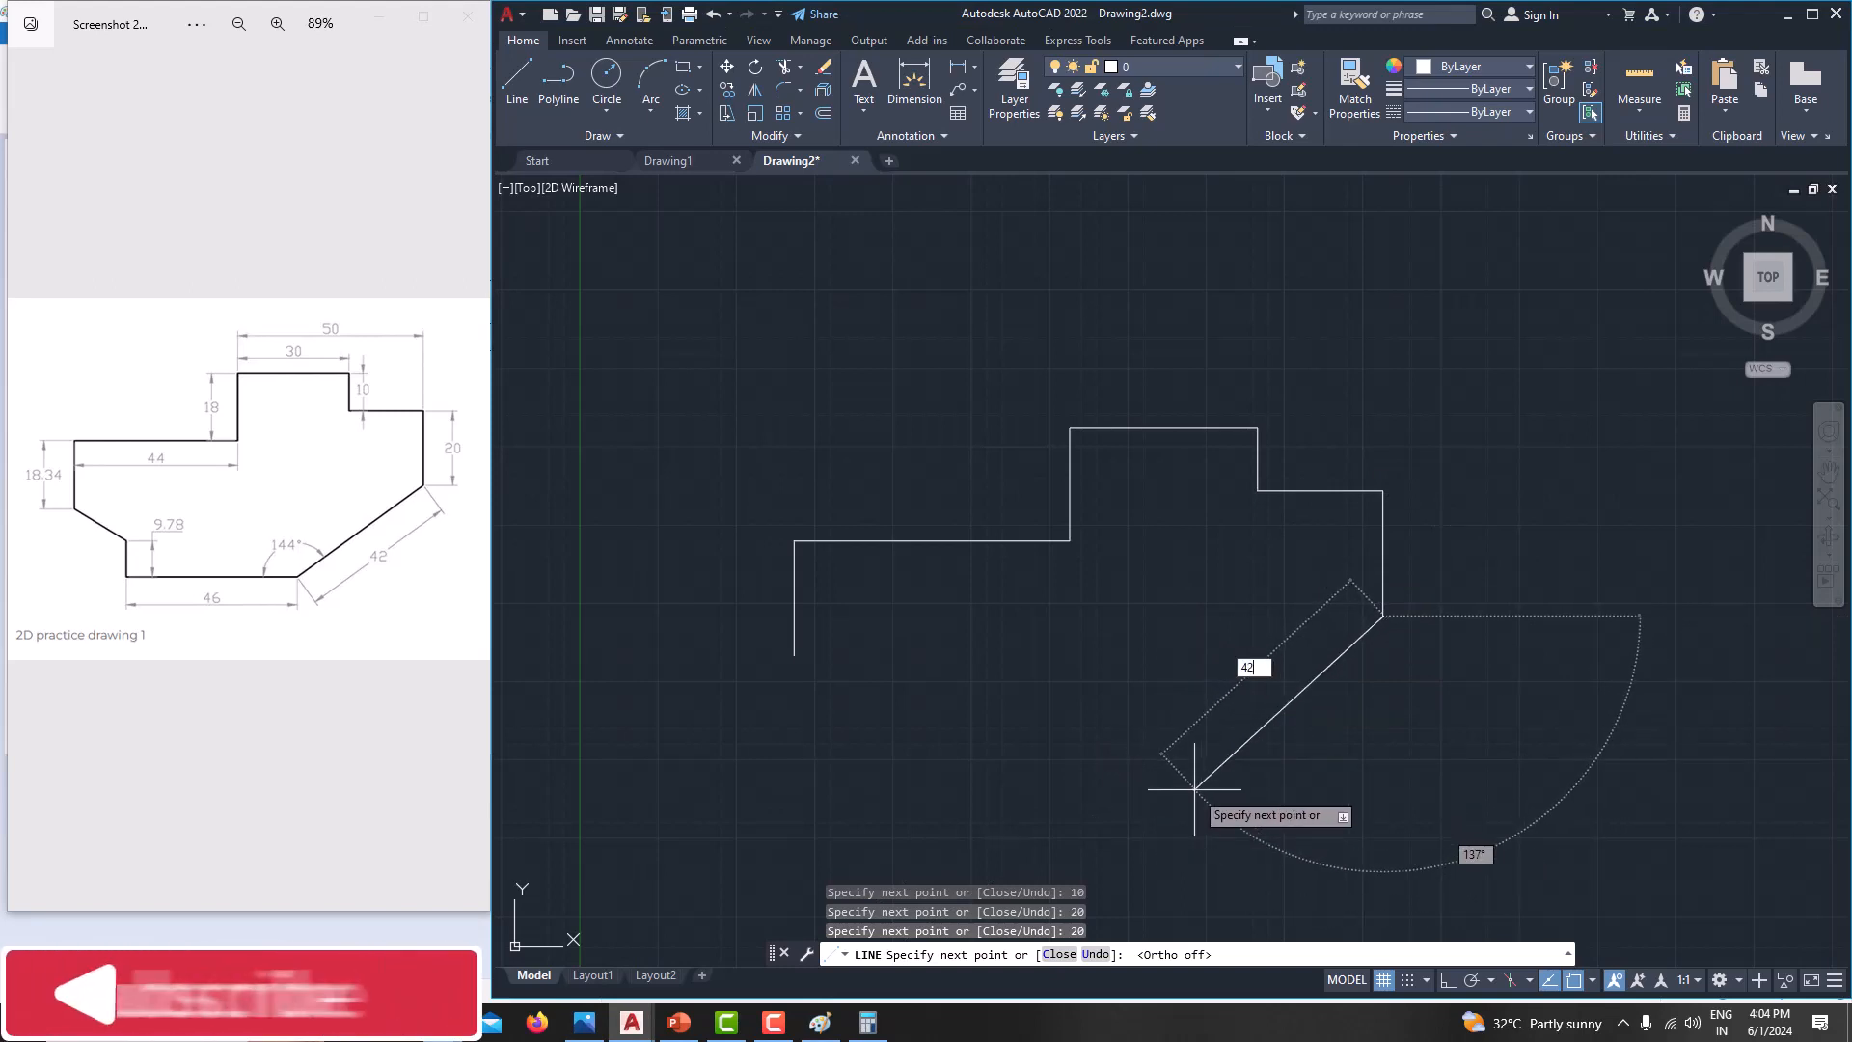
pyautogui.press('Tab')
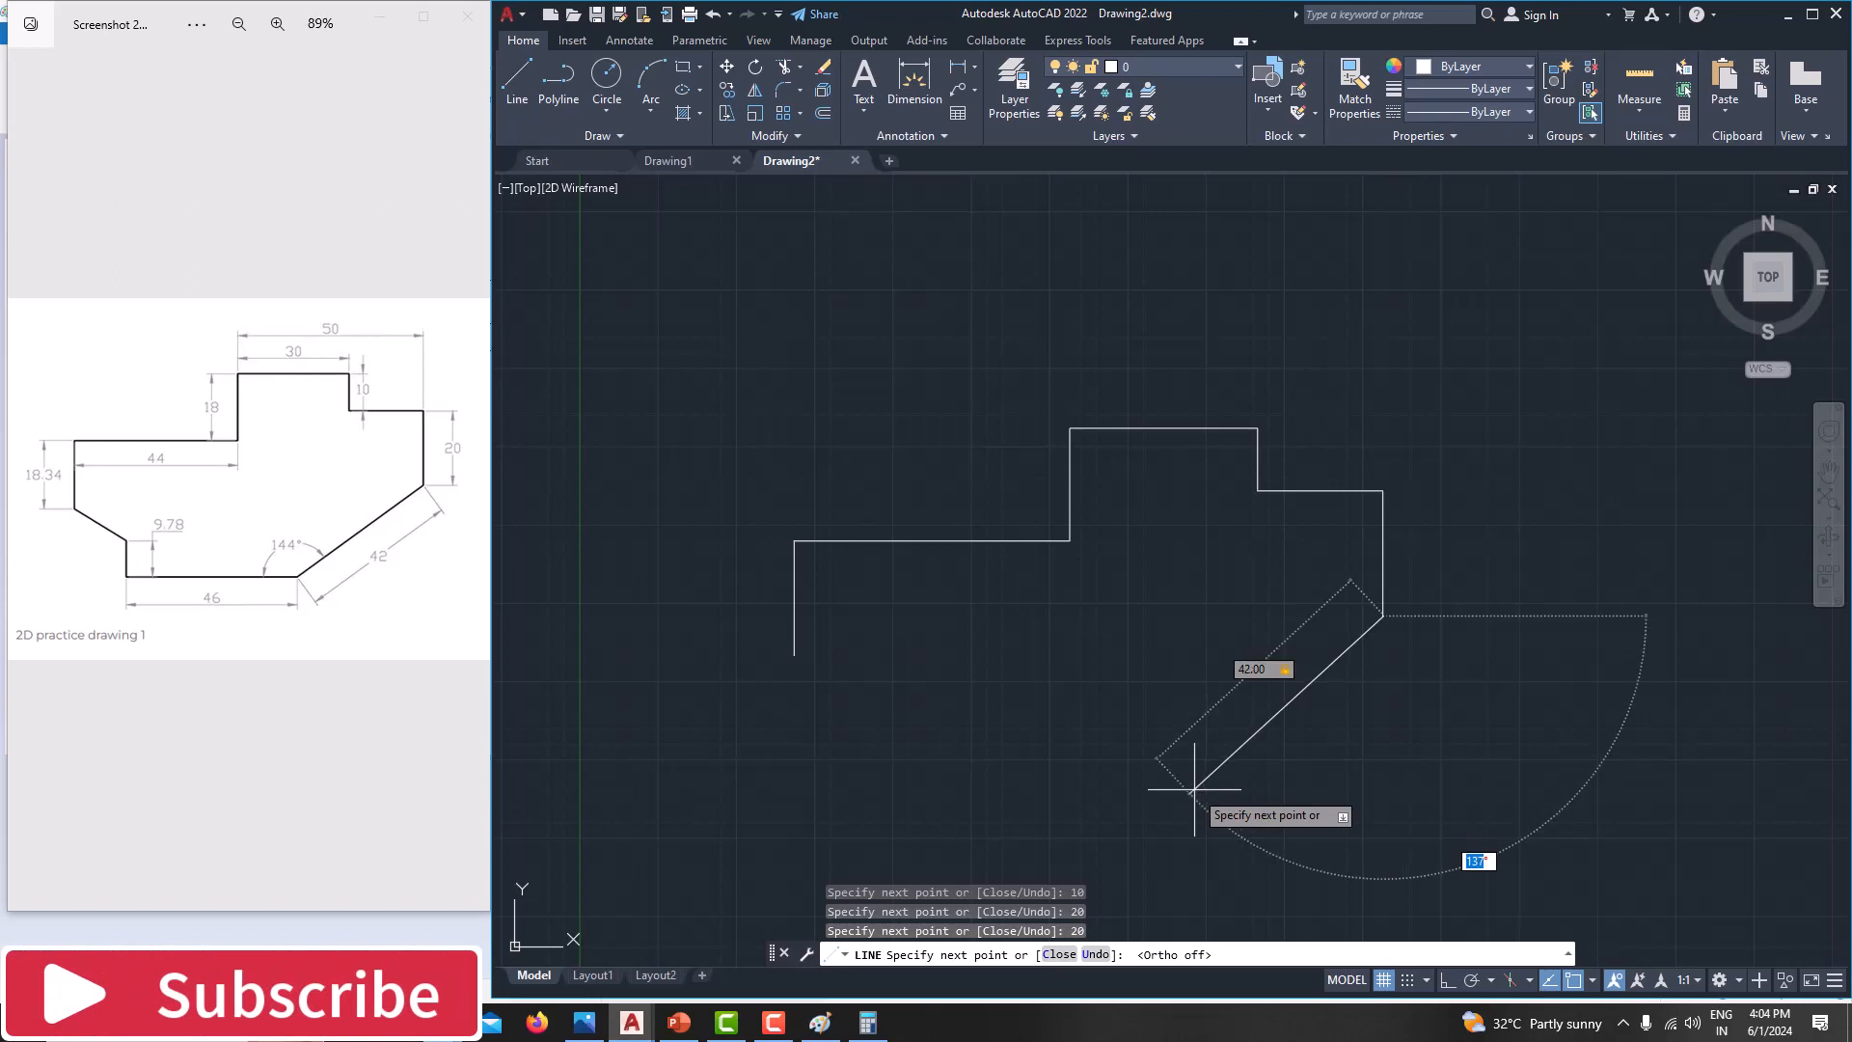
pyautogui.write('144')
pyautogui.press('Return')
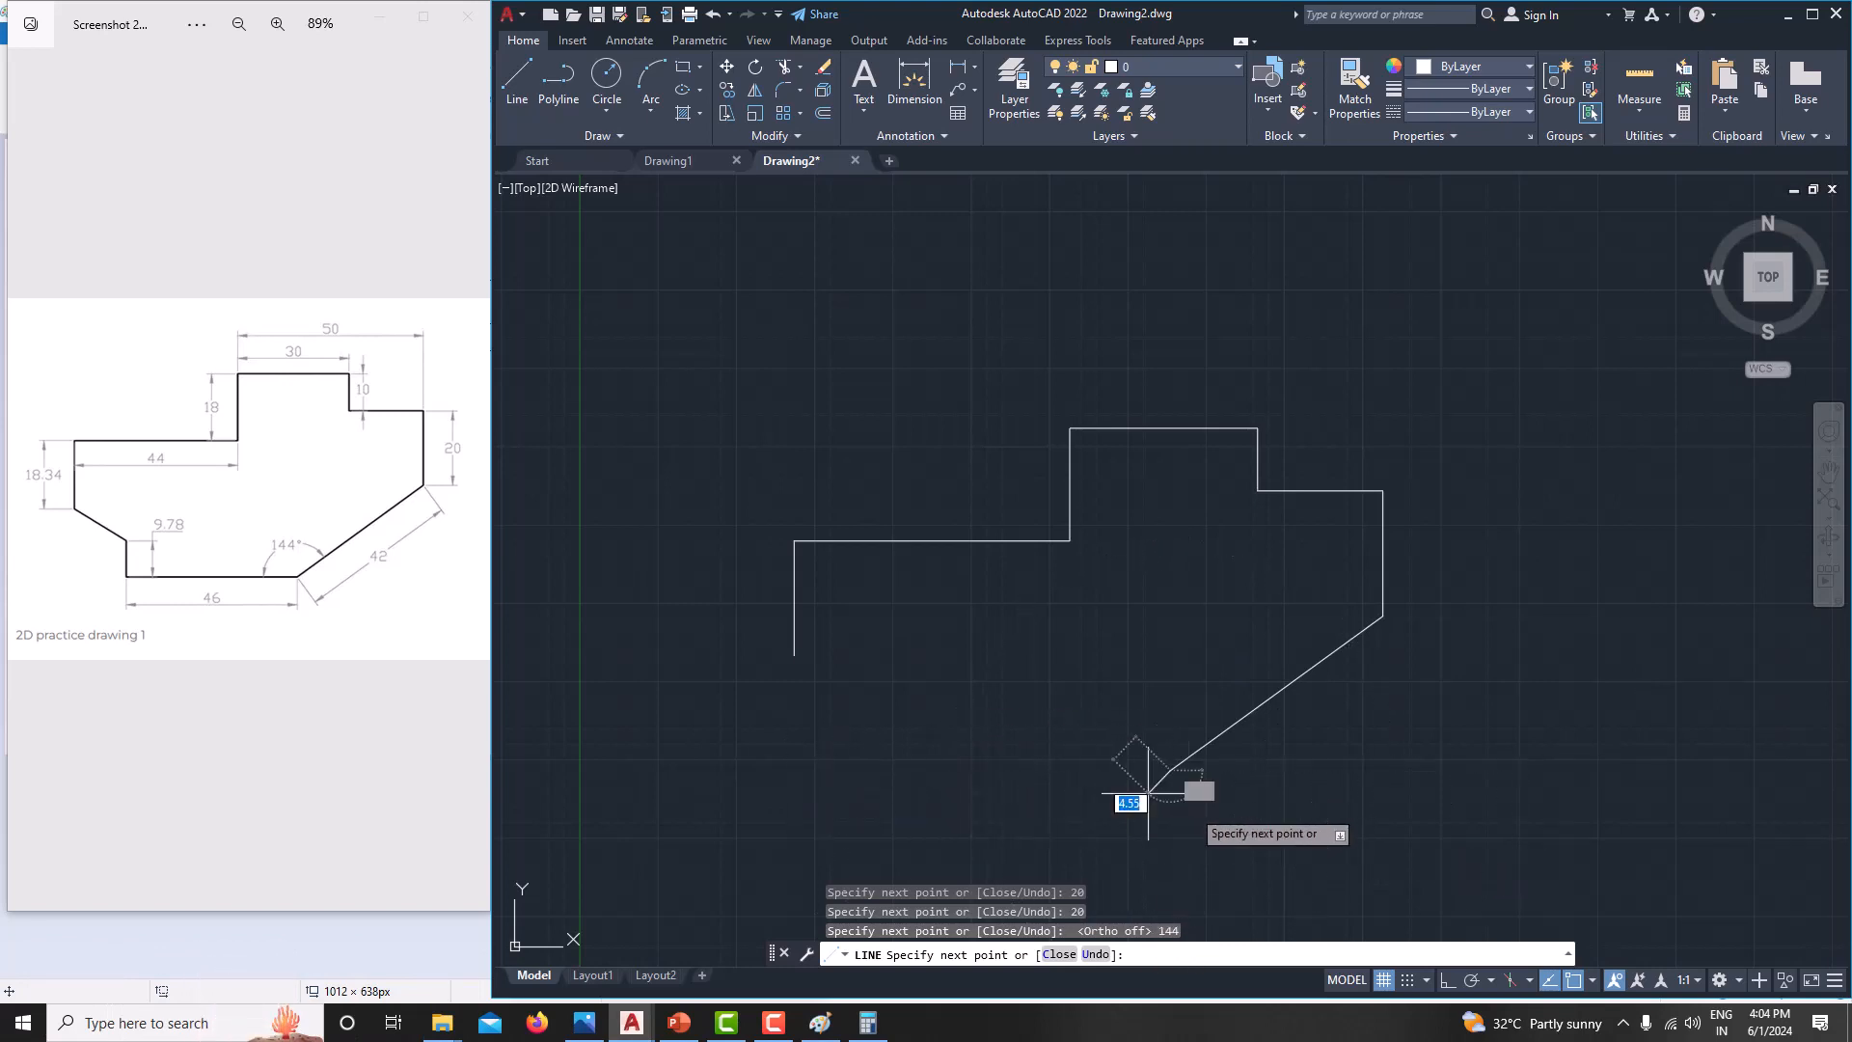
# Turn Ortho mode on and continue the outline 46 mm to the left and 9.78 mm up
pyautogui.click(1449, 981)
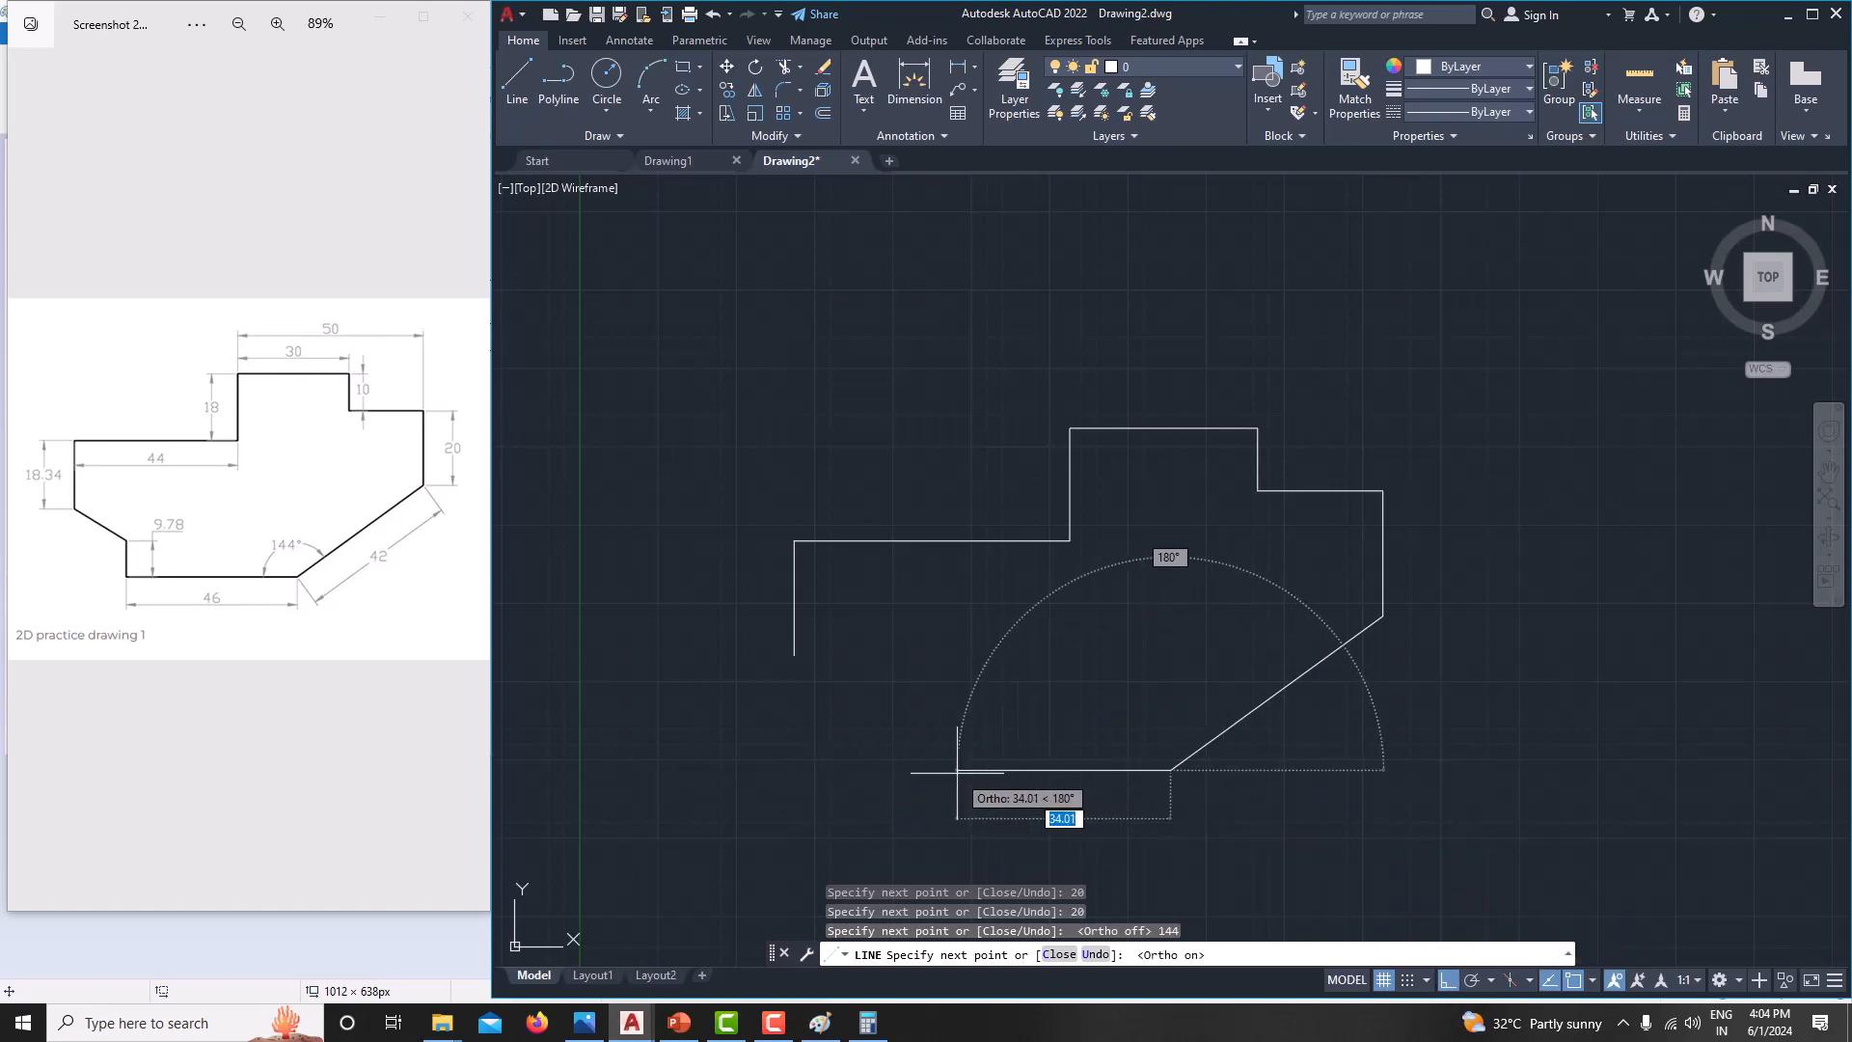
pyautogui.write('46')
pyautogui.press('Return')
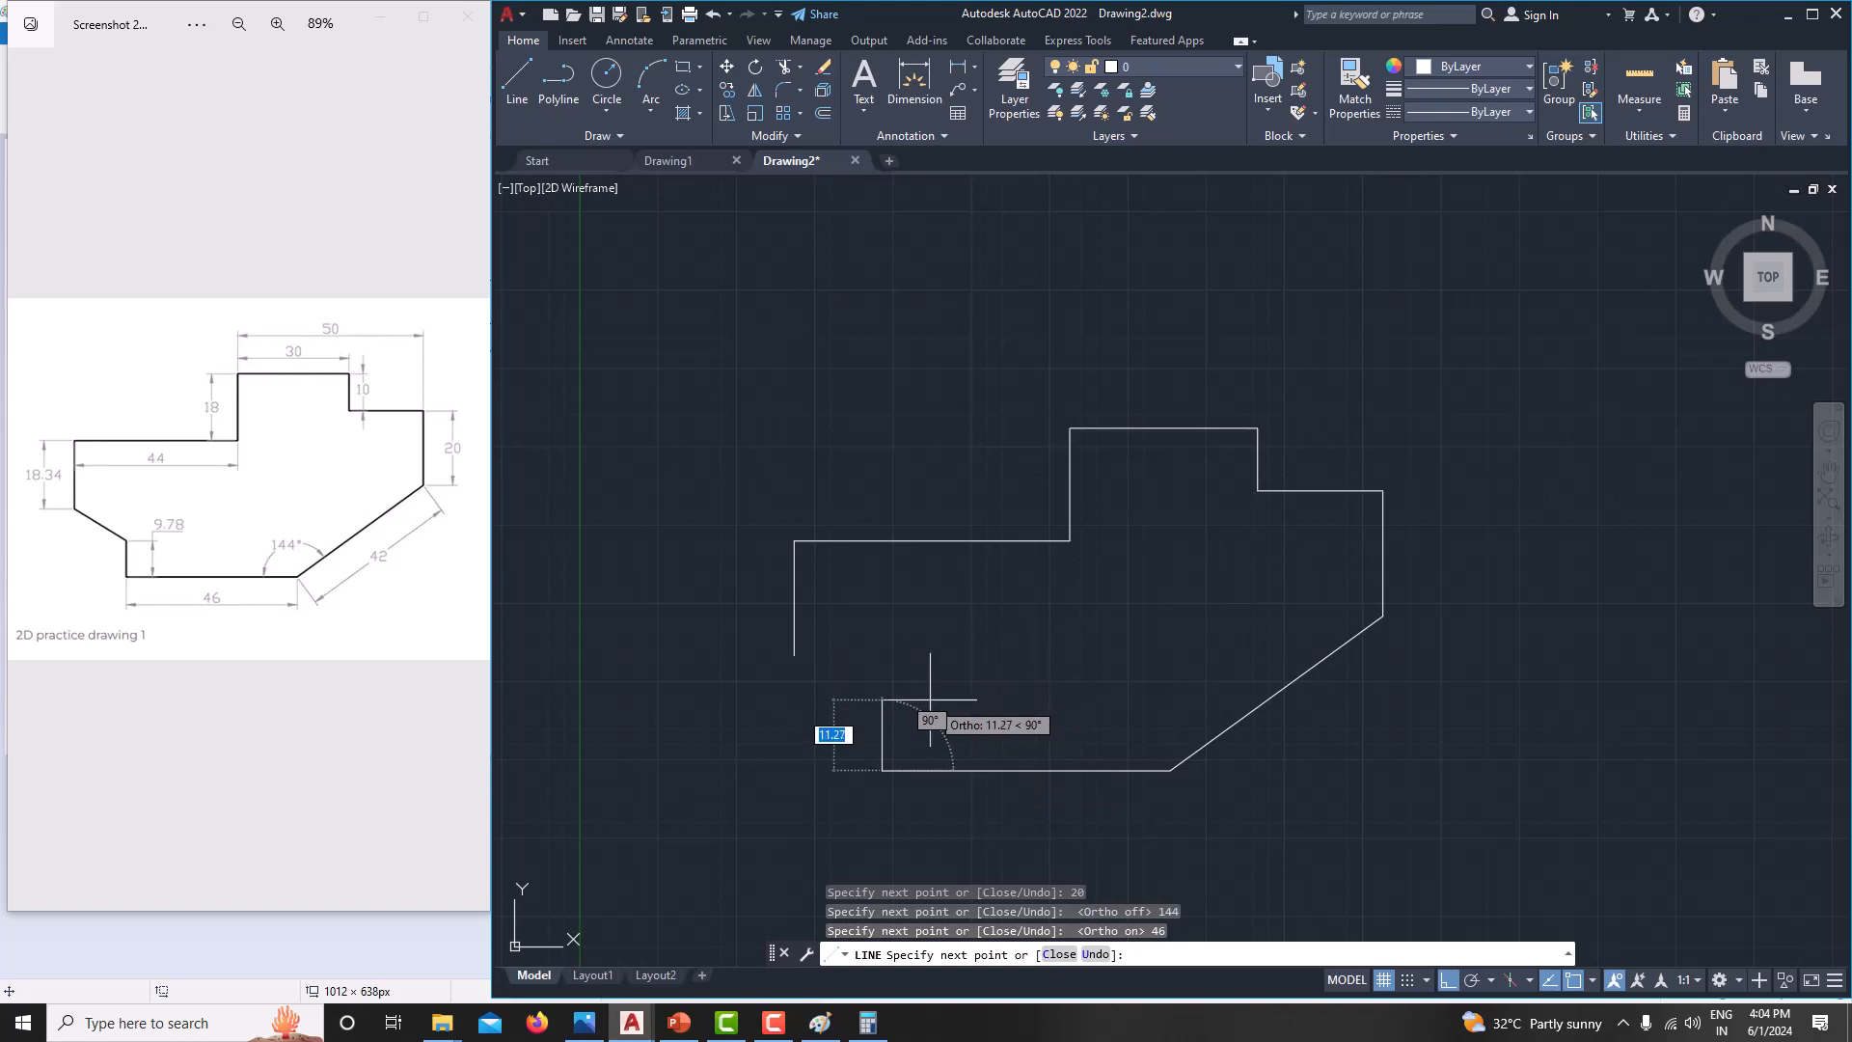
pyautogui.write('9.78')
pyautogui.press('Return')
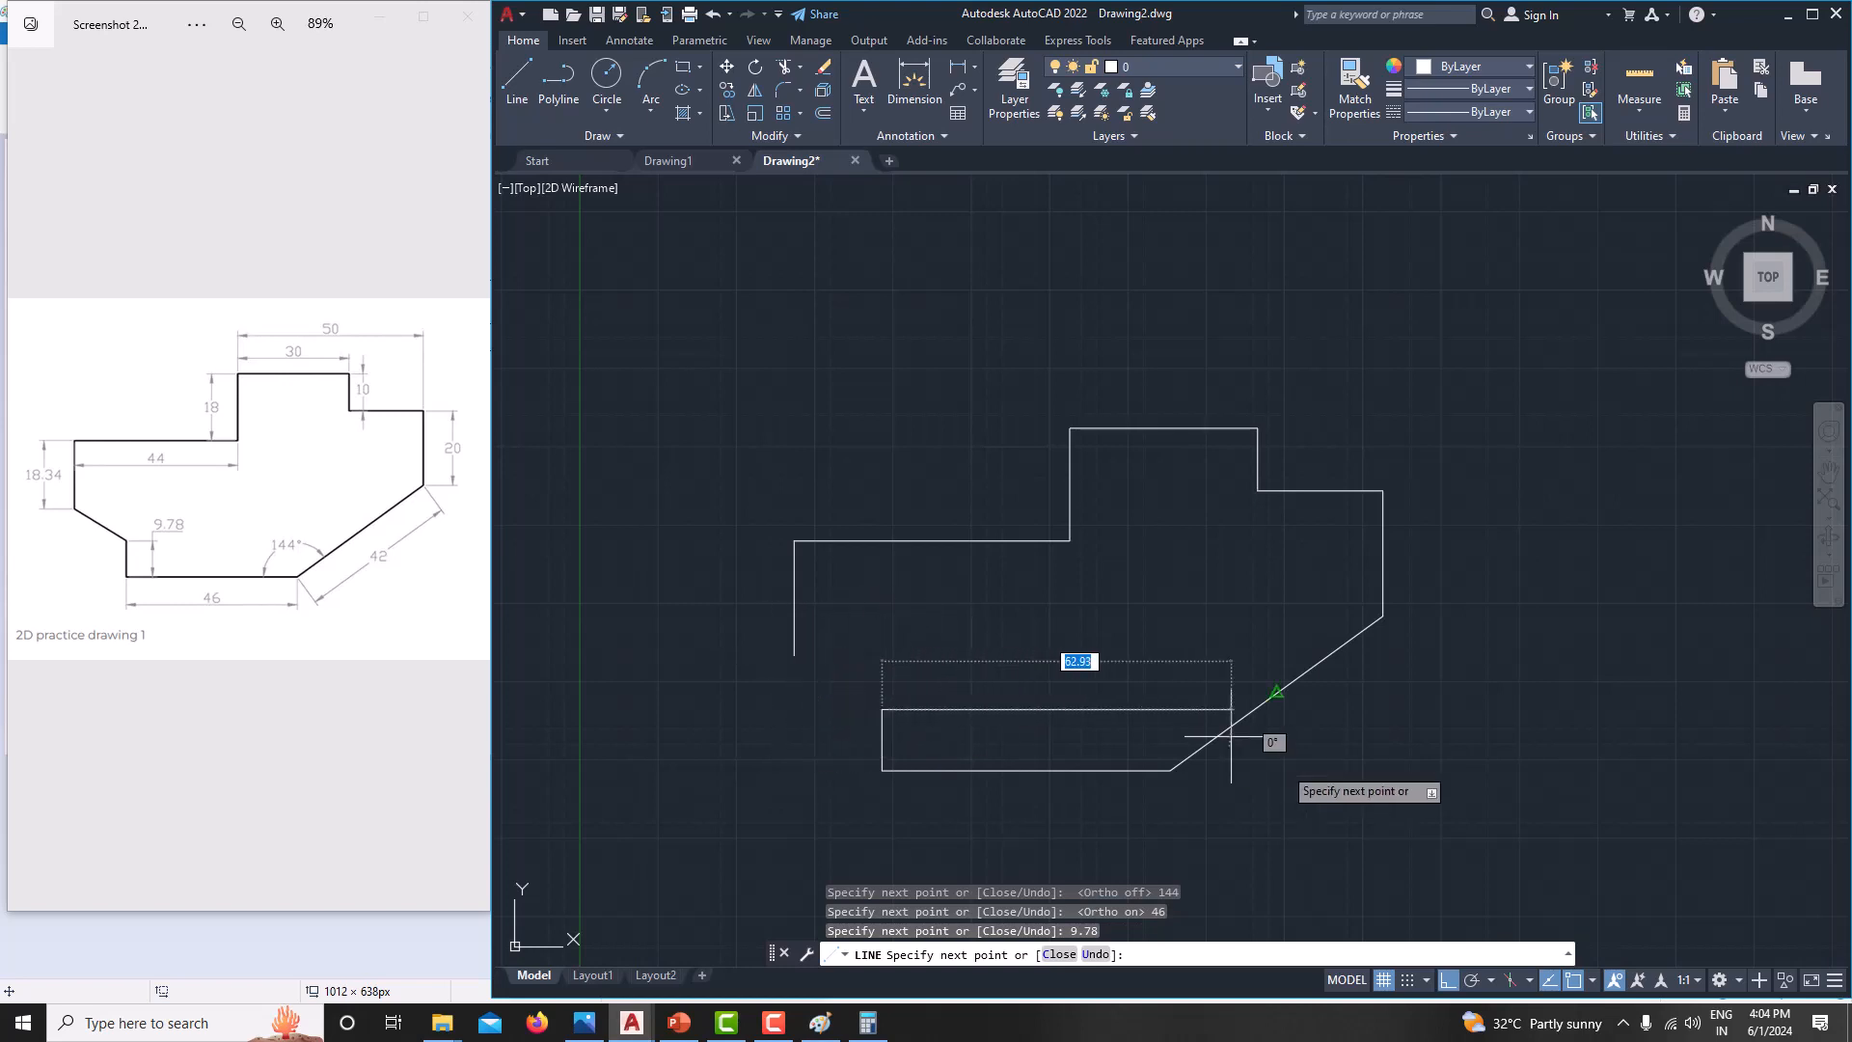
# Turn Ortho mode off, close the profile with a sloped line to its starting endpoint, and end the Line command
pyautogui.click(1447, 979)
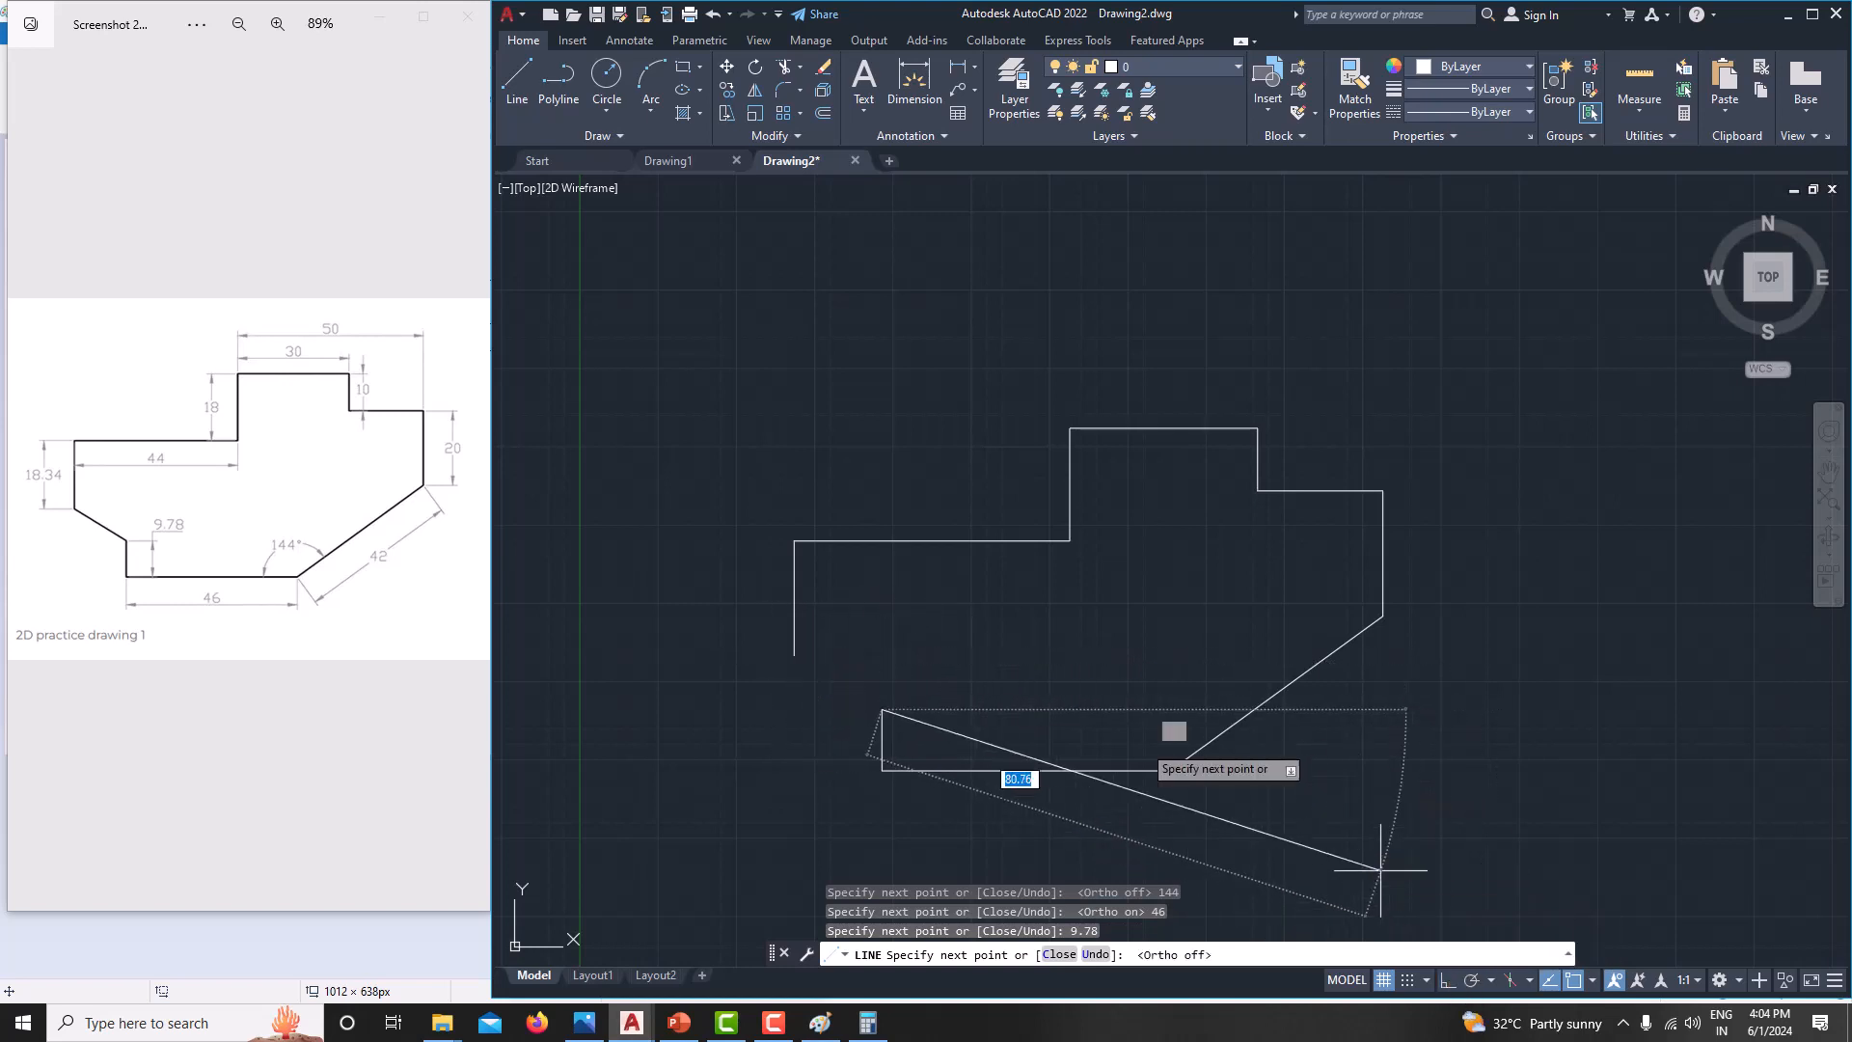
pyautogui.click(794, 655)
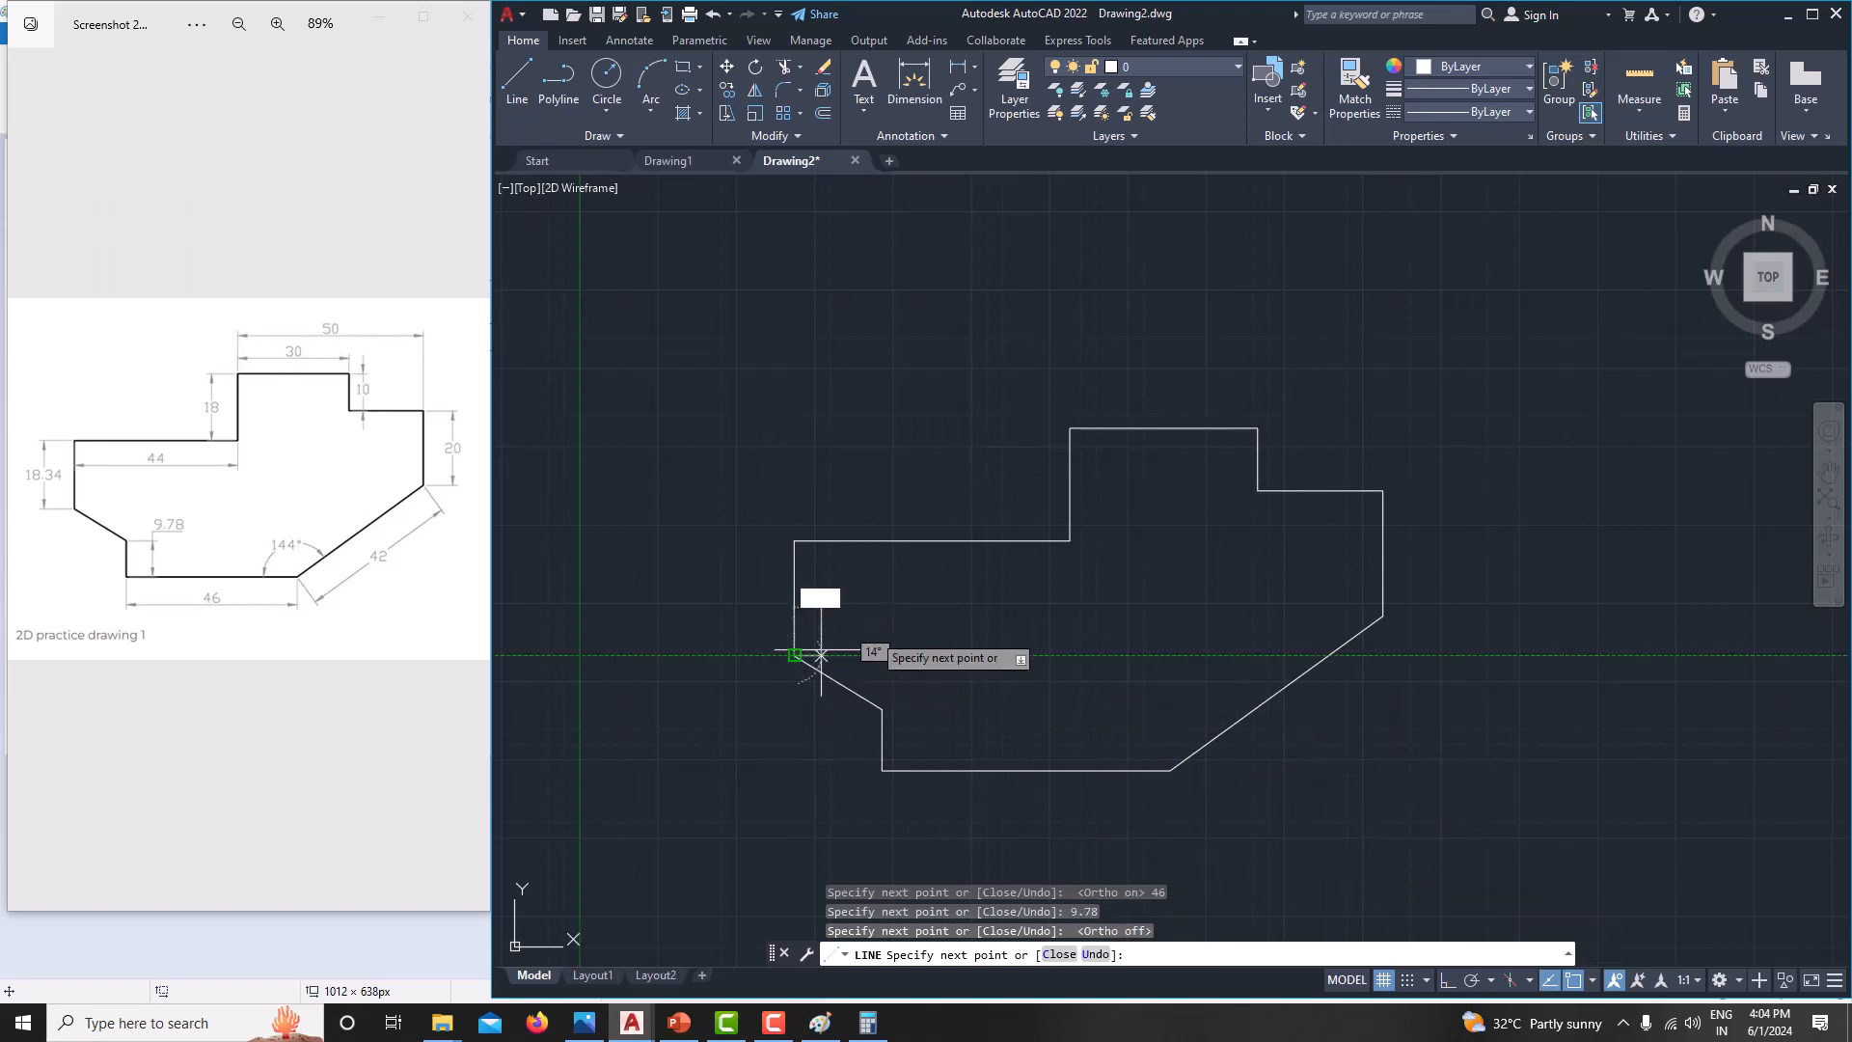
pyautogui.rightClick(897, 629)
pyautogui.click(945, 652)
pyautogui.moveTo(1017, 595)
pyautogui.mouseDown(button='middle')
pyautogui.moveTo(1052, 540)
pyautogui.moveTo(1038, 553)
pyautogui.moveTo(1067, 566)
pyautogui.moveTo(1025, 576)
pyautogui.mouseUp(button='middle')
pyautogui.scroll(2, 1038, 559)
pyautogui.scroll(-2, 1067, 565)
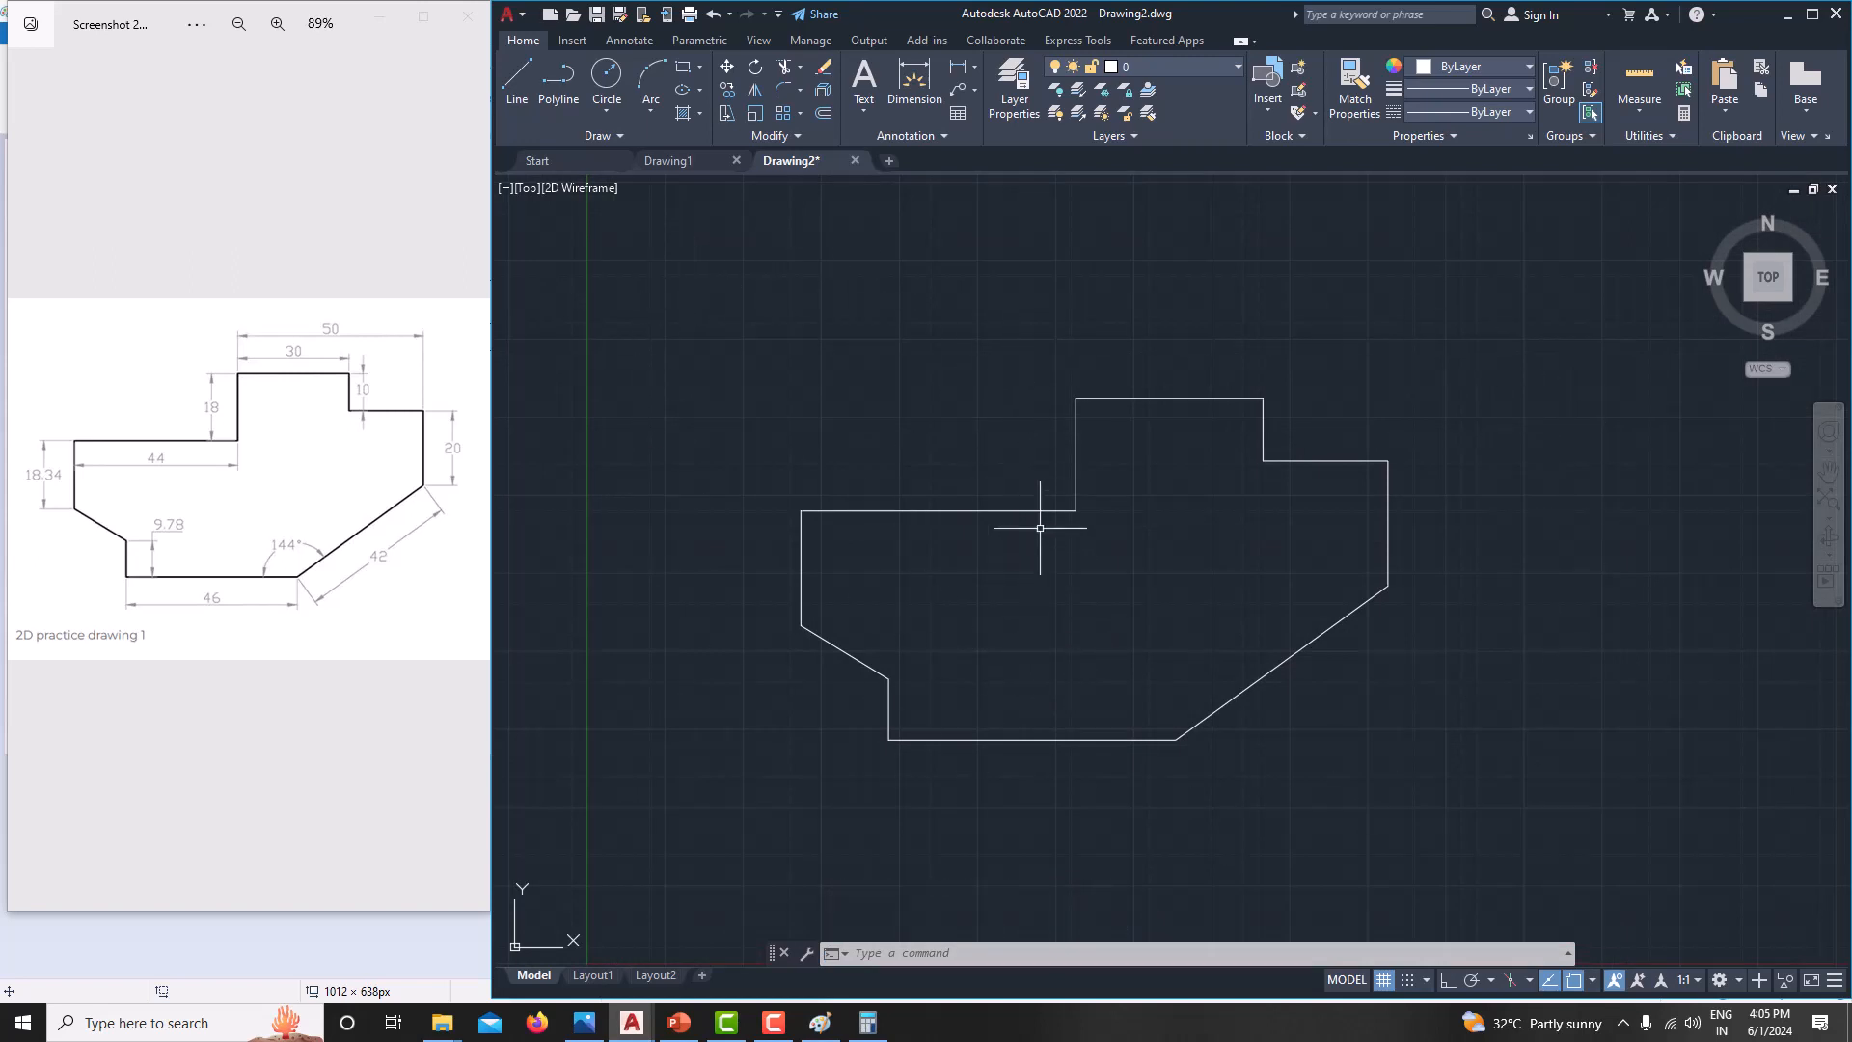
# Set the lineweight of the whole profile to 0.35 mm and clear the selection
pyautogui.click(701, 255)
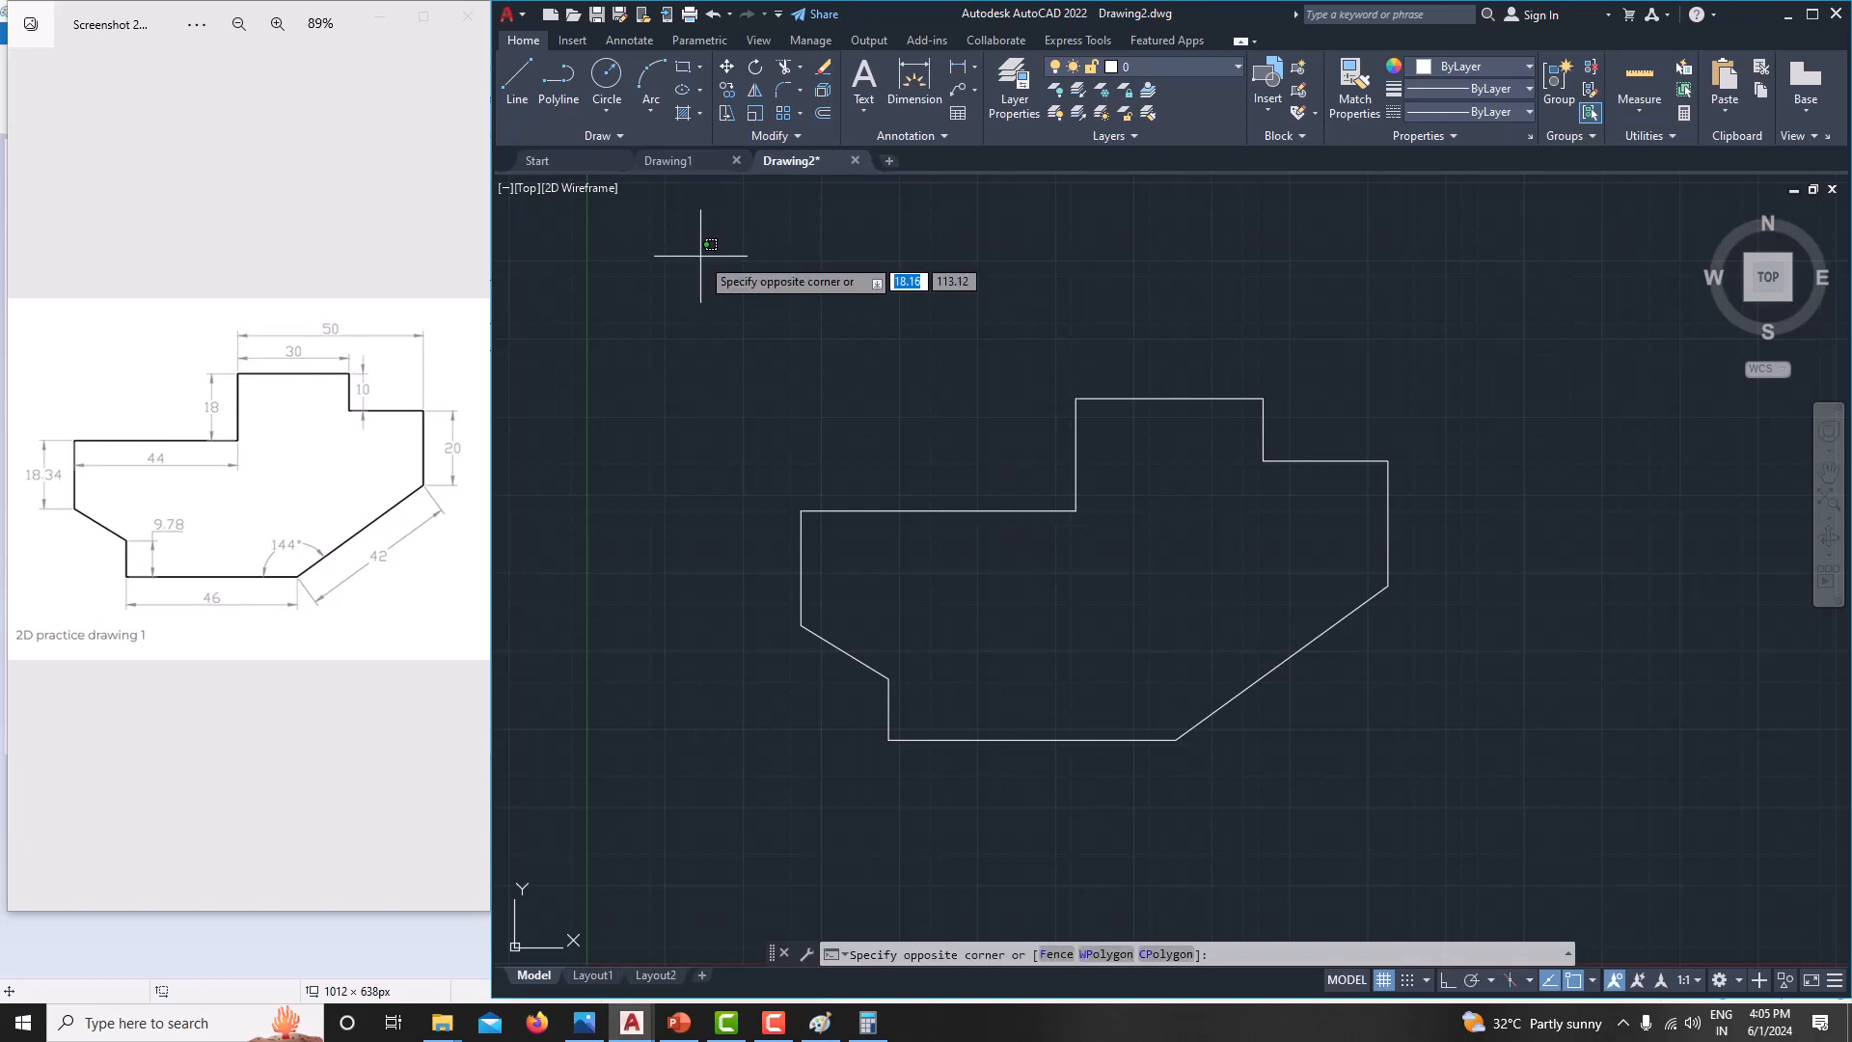
pyautogui.click(1533, 813)
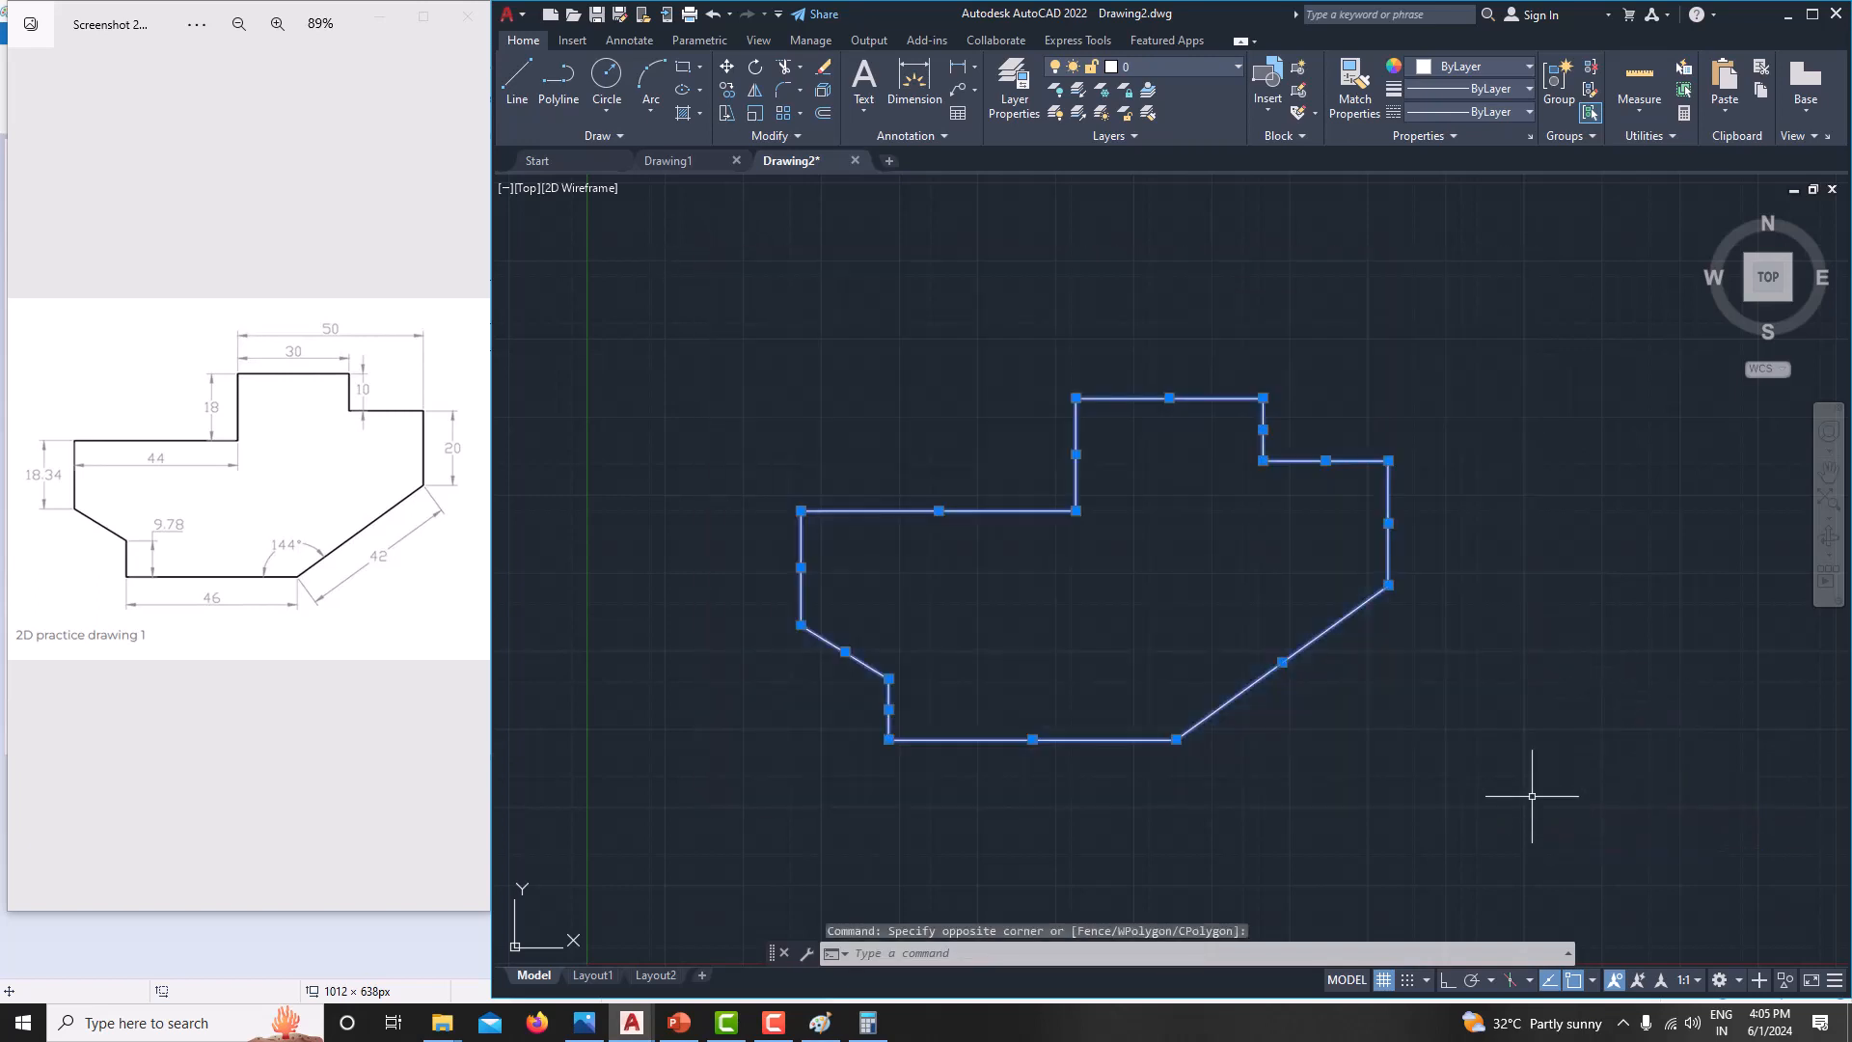
pyautogui.click(1477, 90)
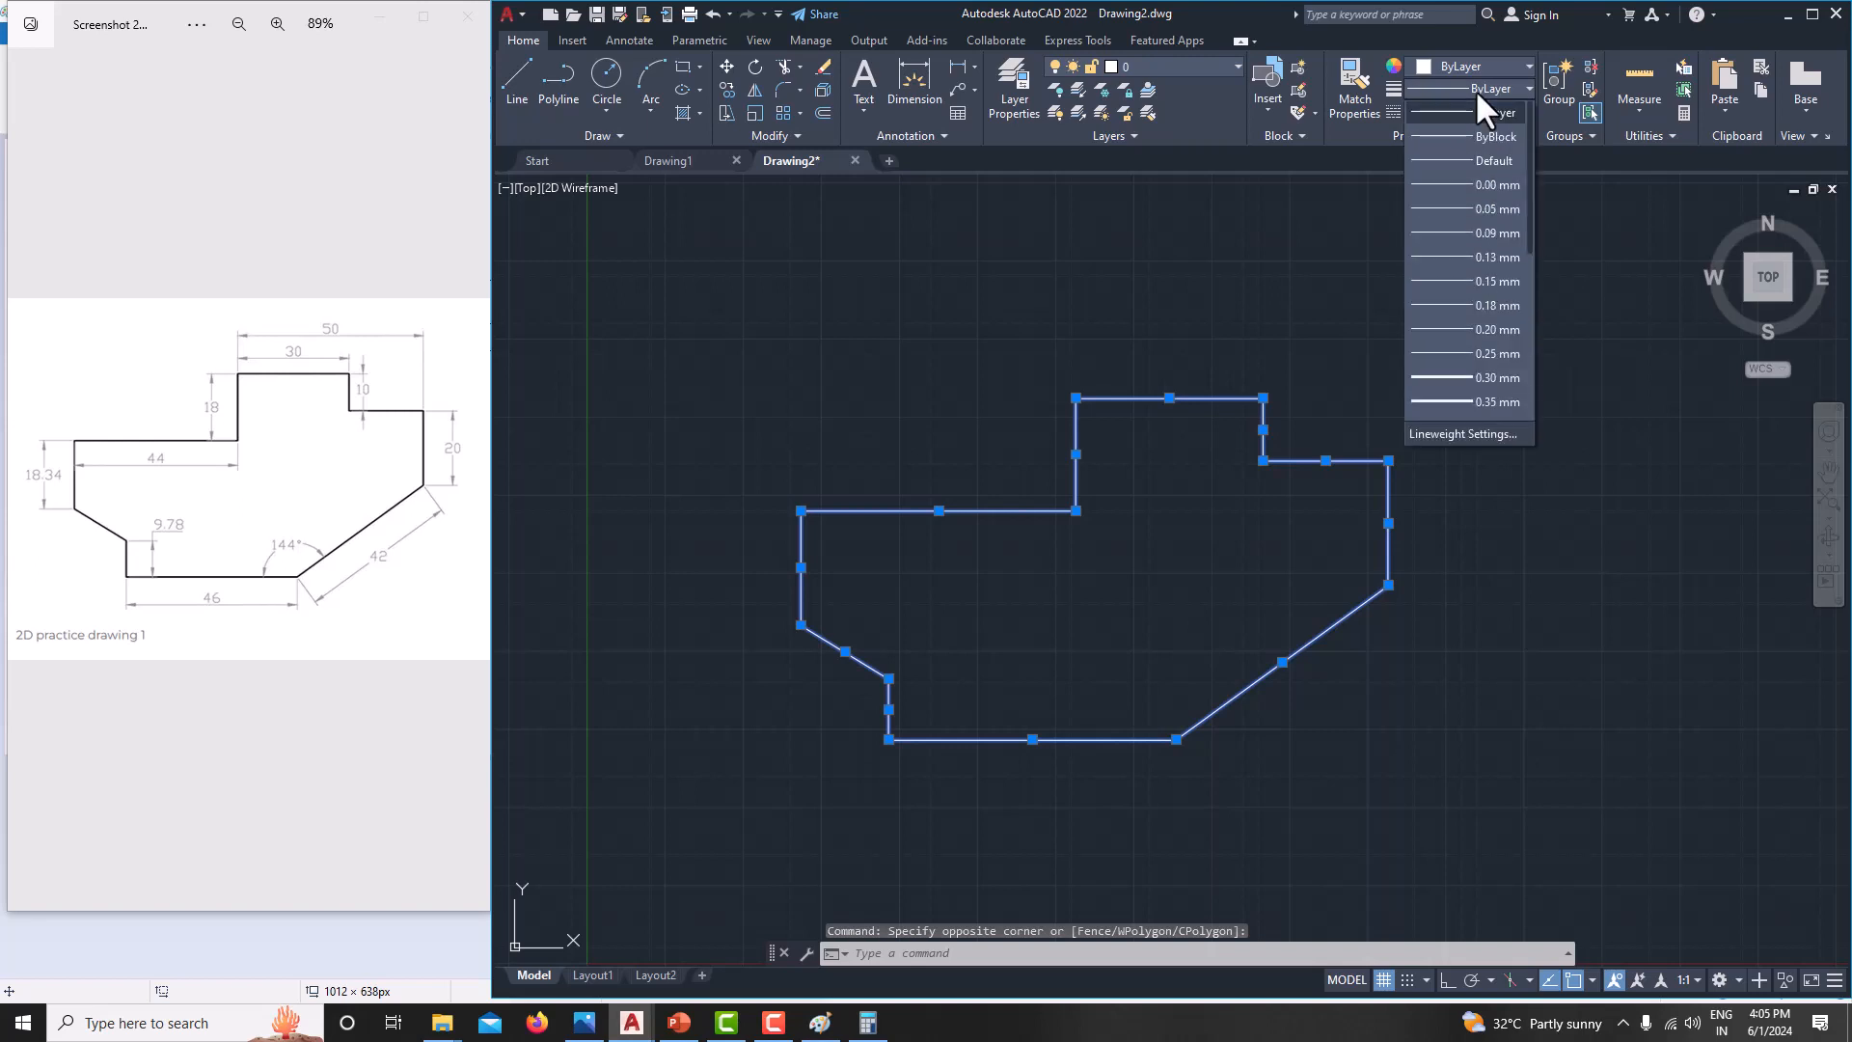
pyautogui.click(1479, 401)
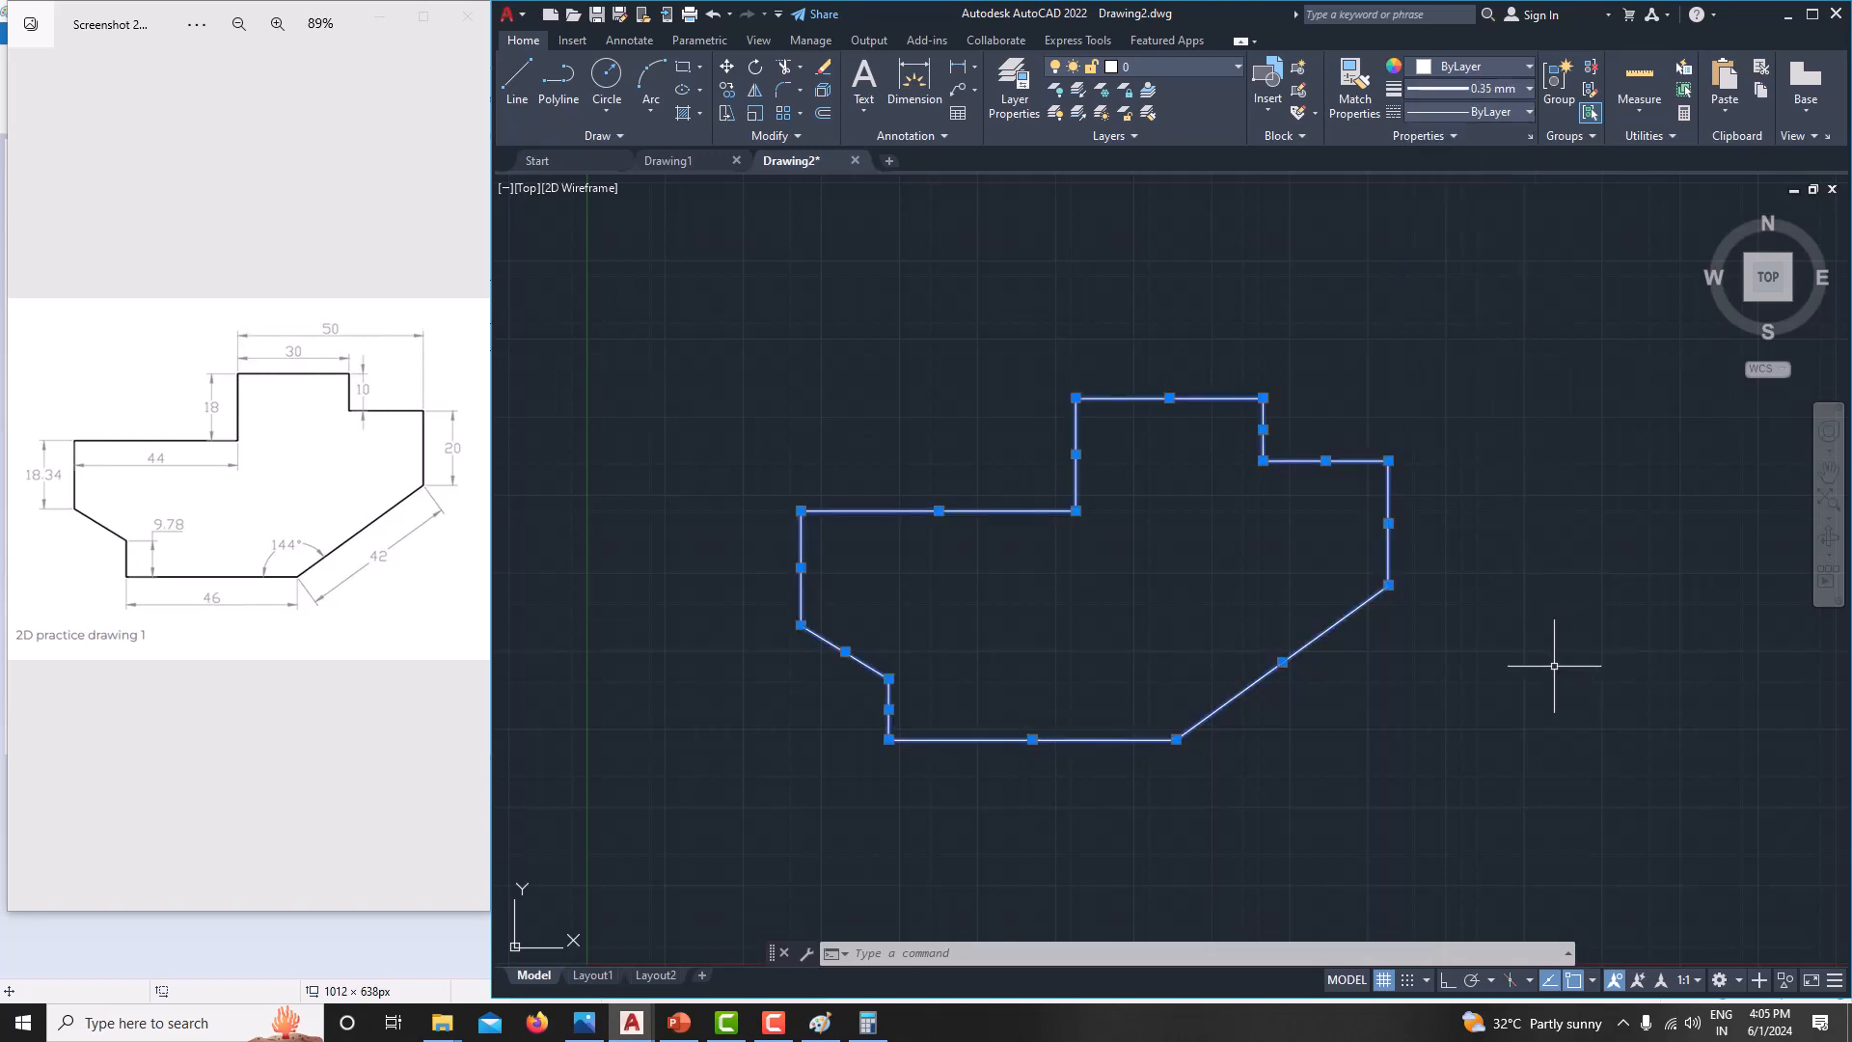
pyautogui.click(1531, 610)
pyautogui.press('Escape')
pyautogui.press('Escape')
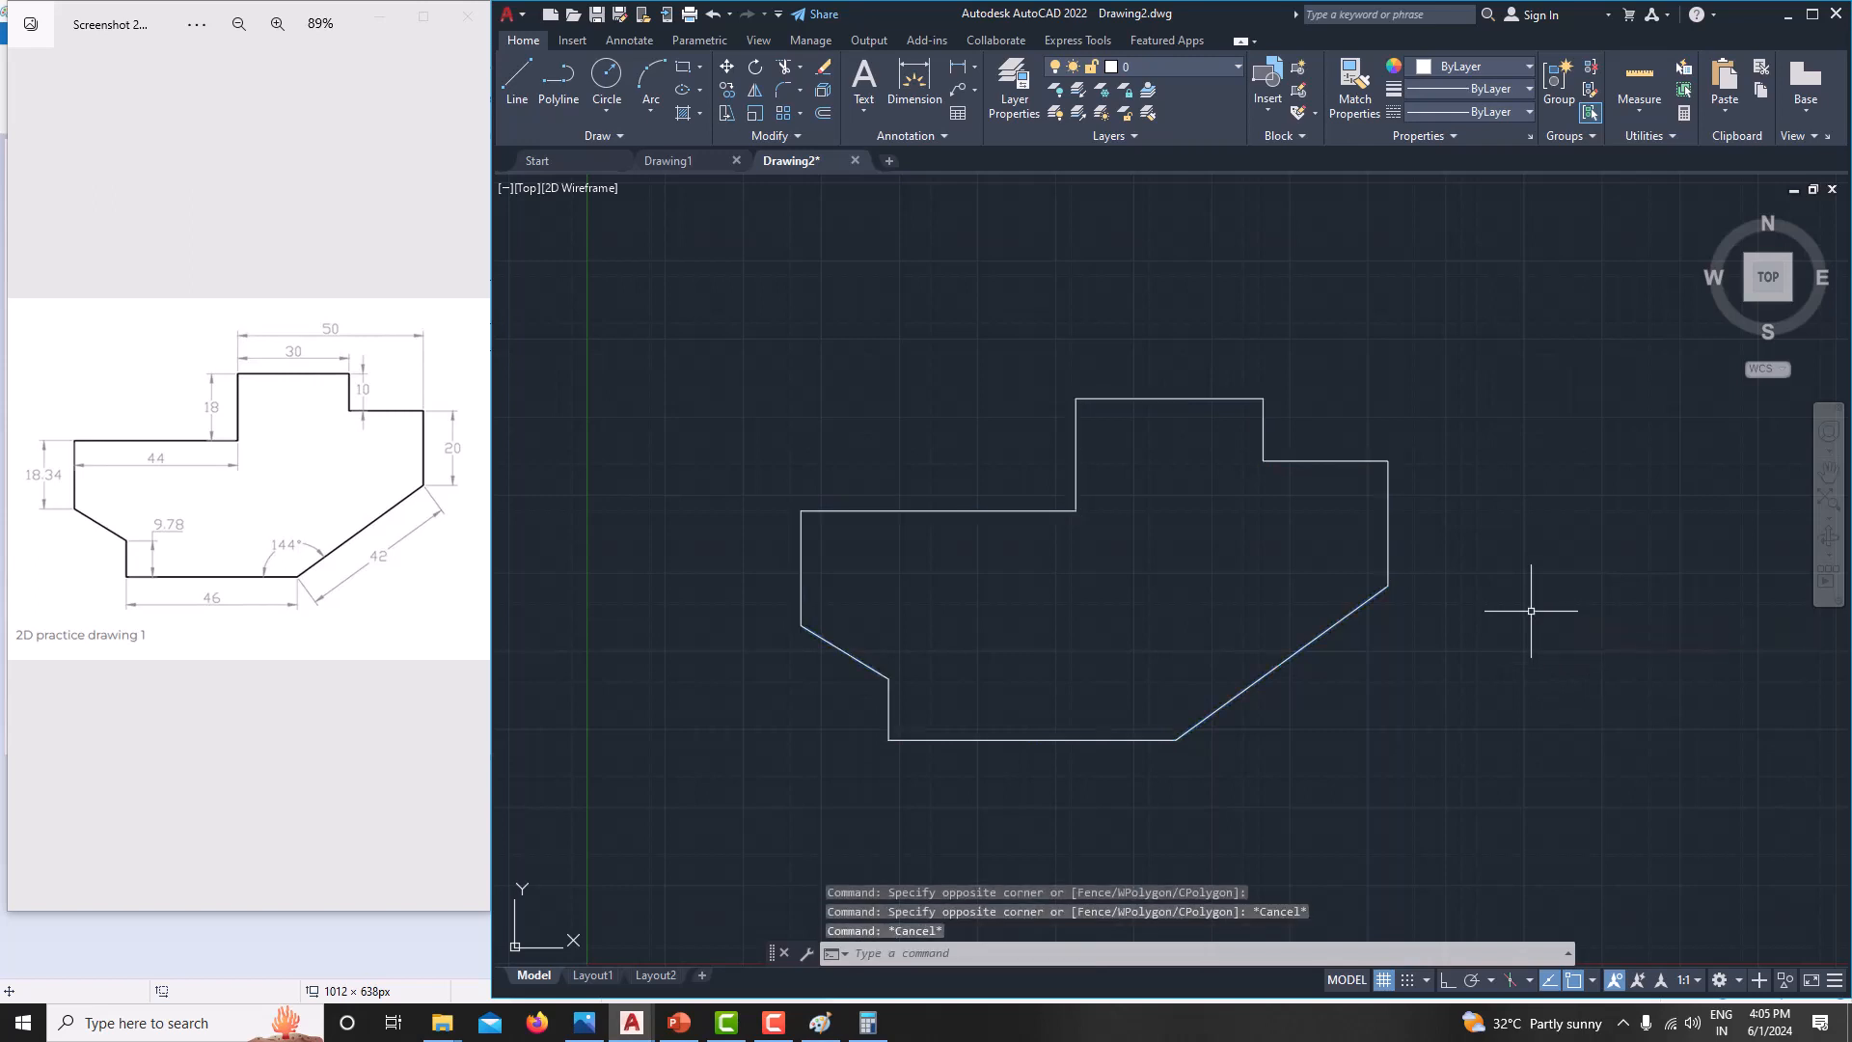
pyautogui.click(1739, 981)
pyautogui.click(1739, 981)
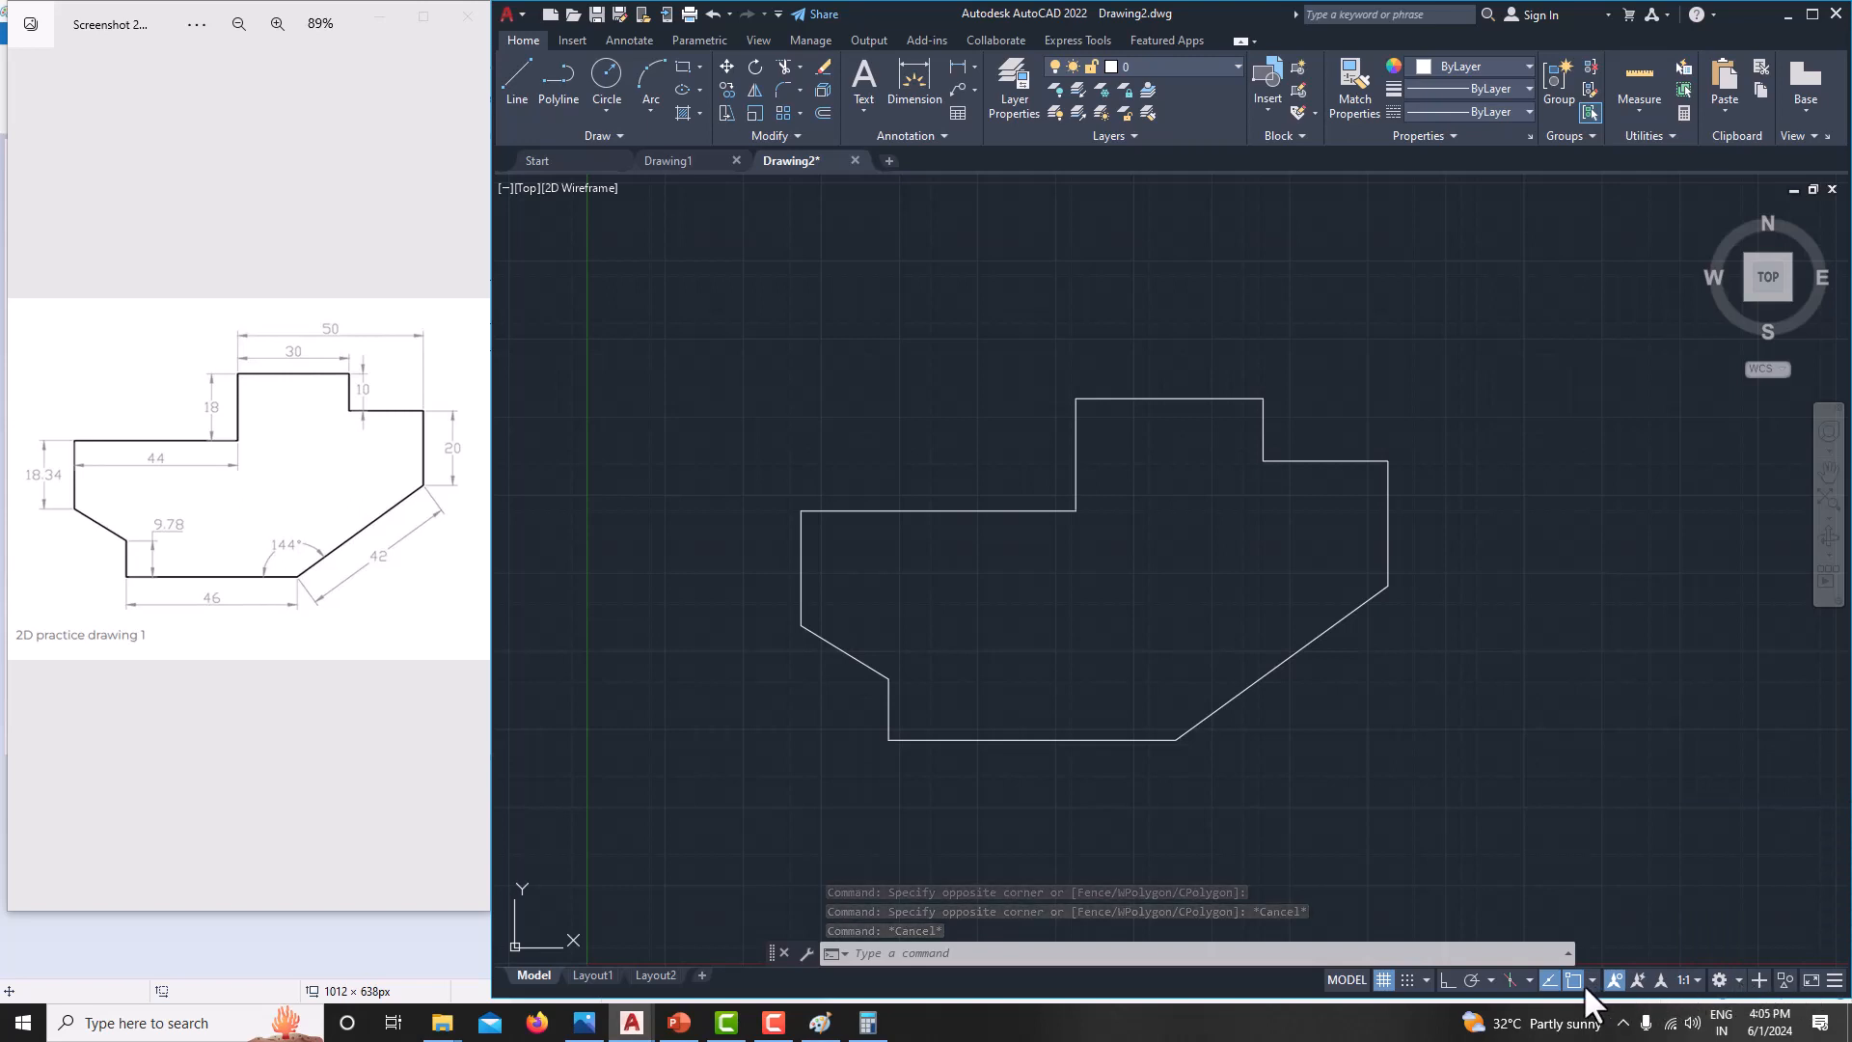
pyautogui.click(1738, 980)
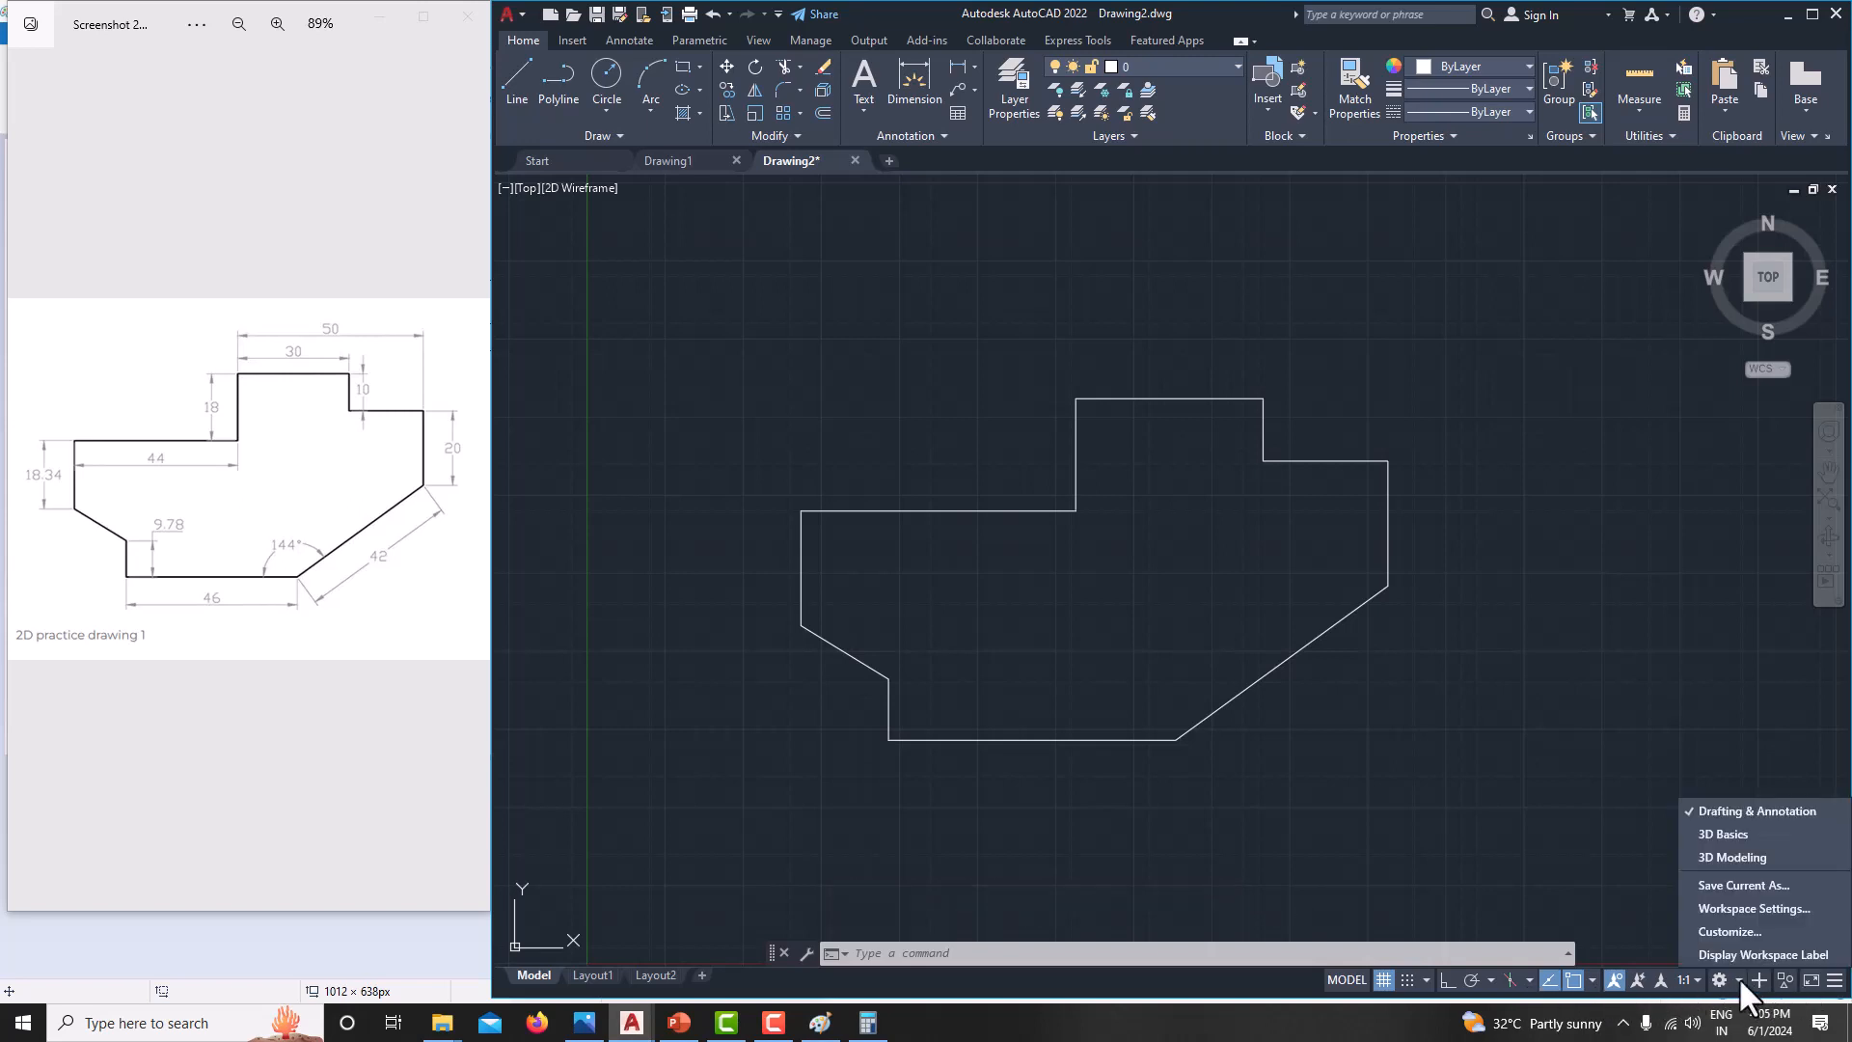
pyautogui.click(1739, 980)
pyautogui.click(1692, 977)
pyautogui.click(1693, 977)
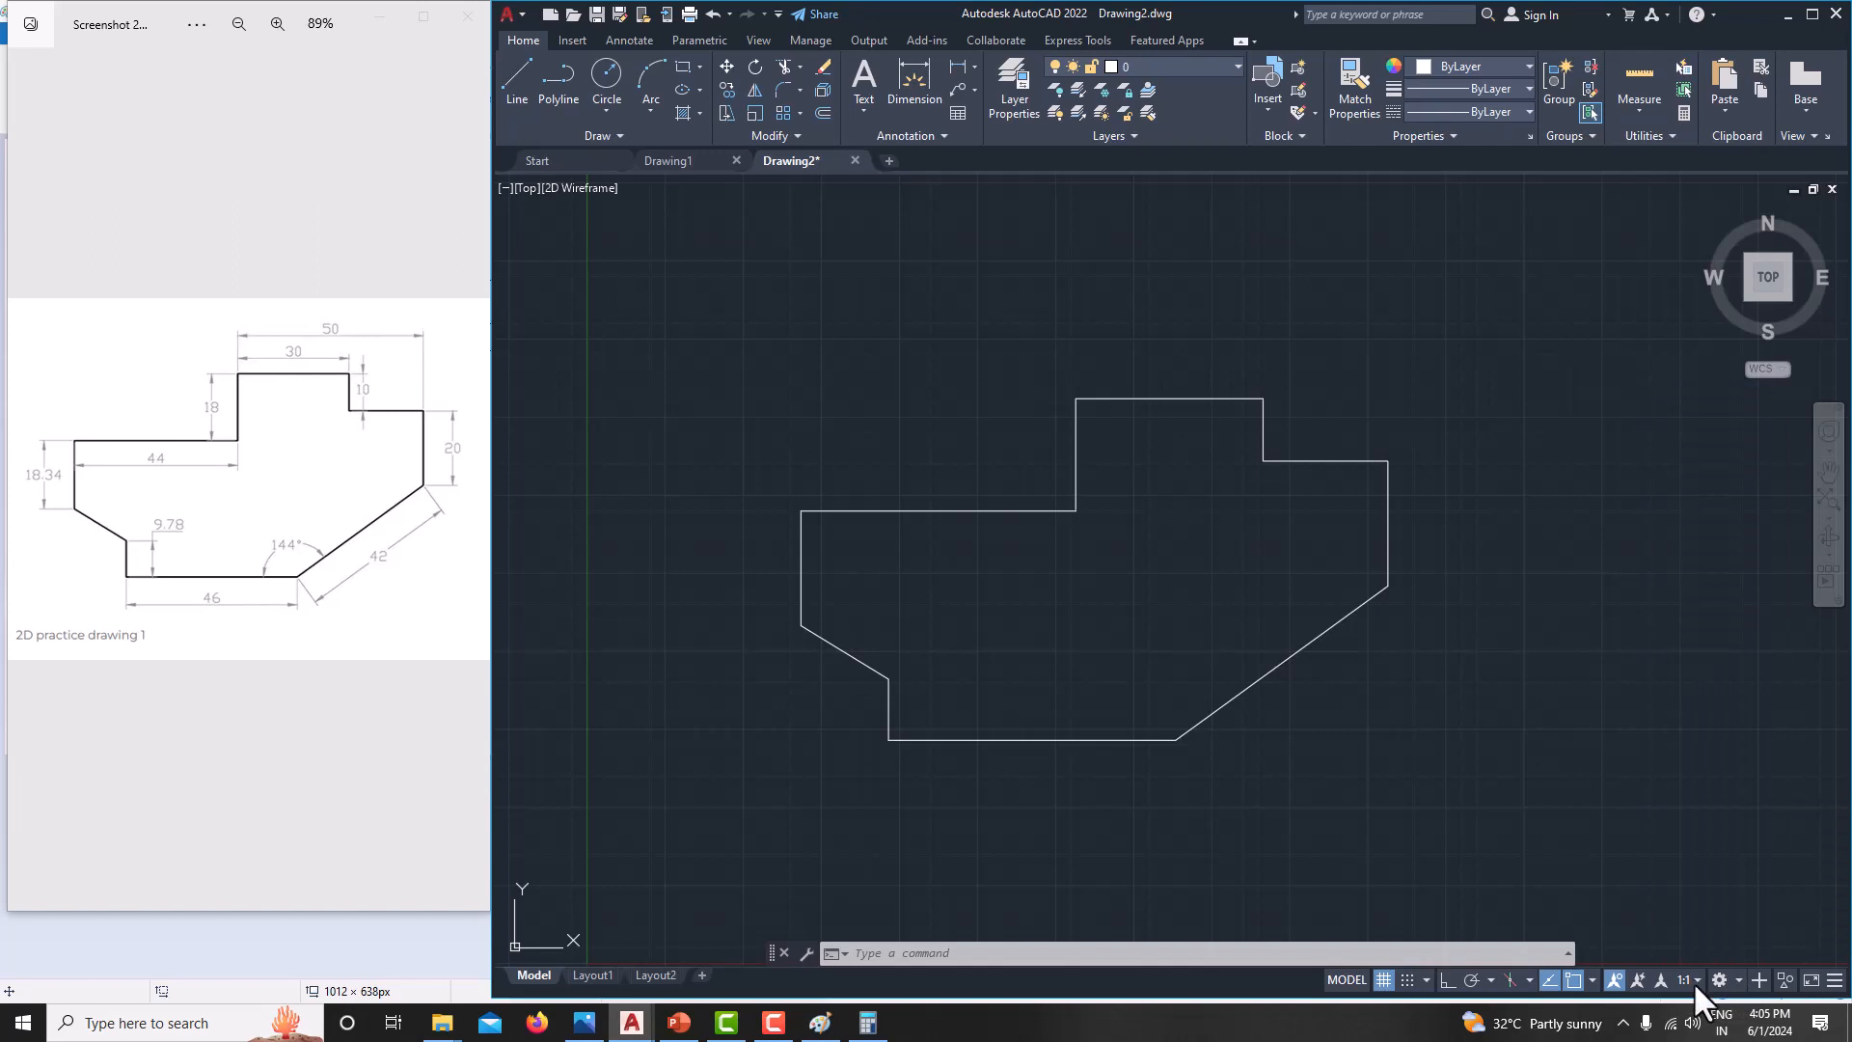
# Make the LineWeight toggle available and turn on lineweight display for the drawing
pyautogui.click(1834, 980)
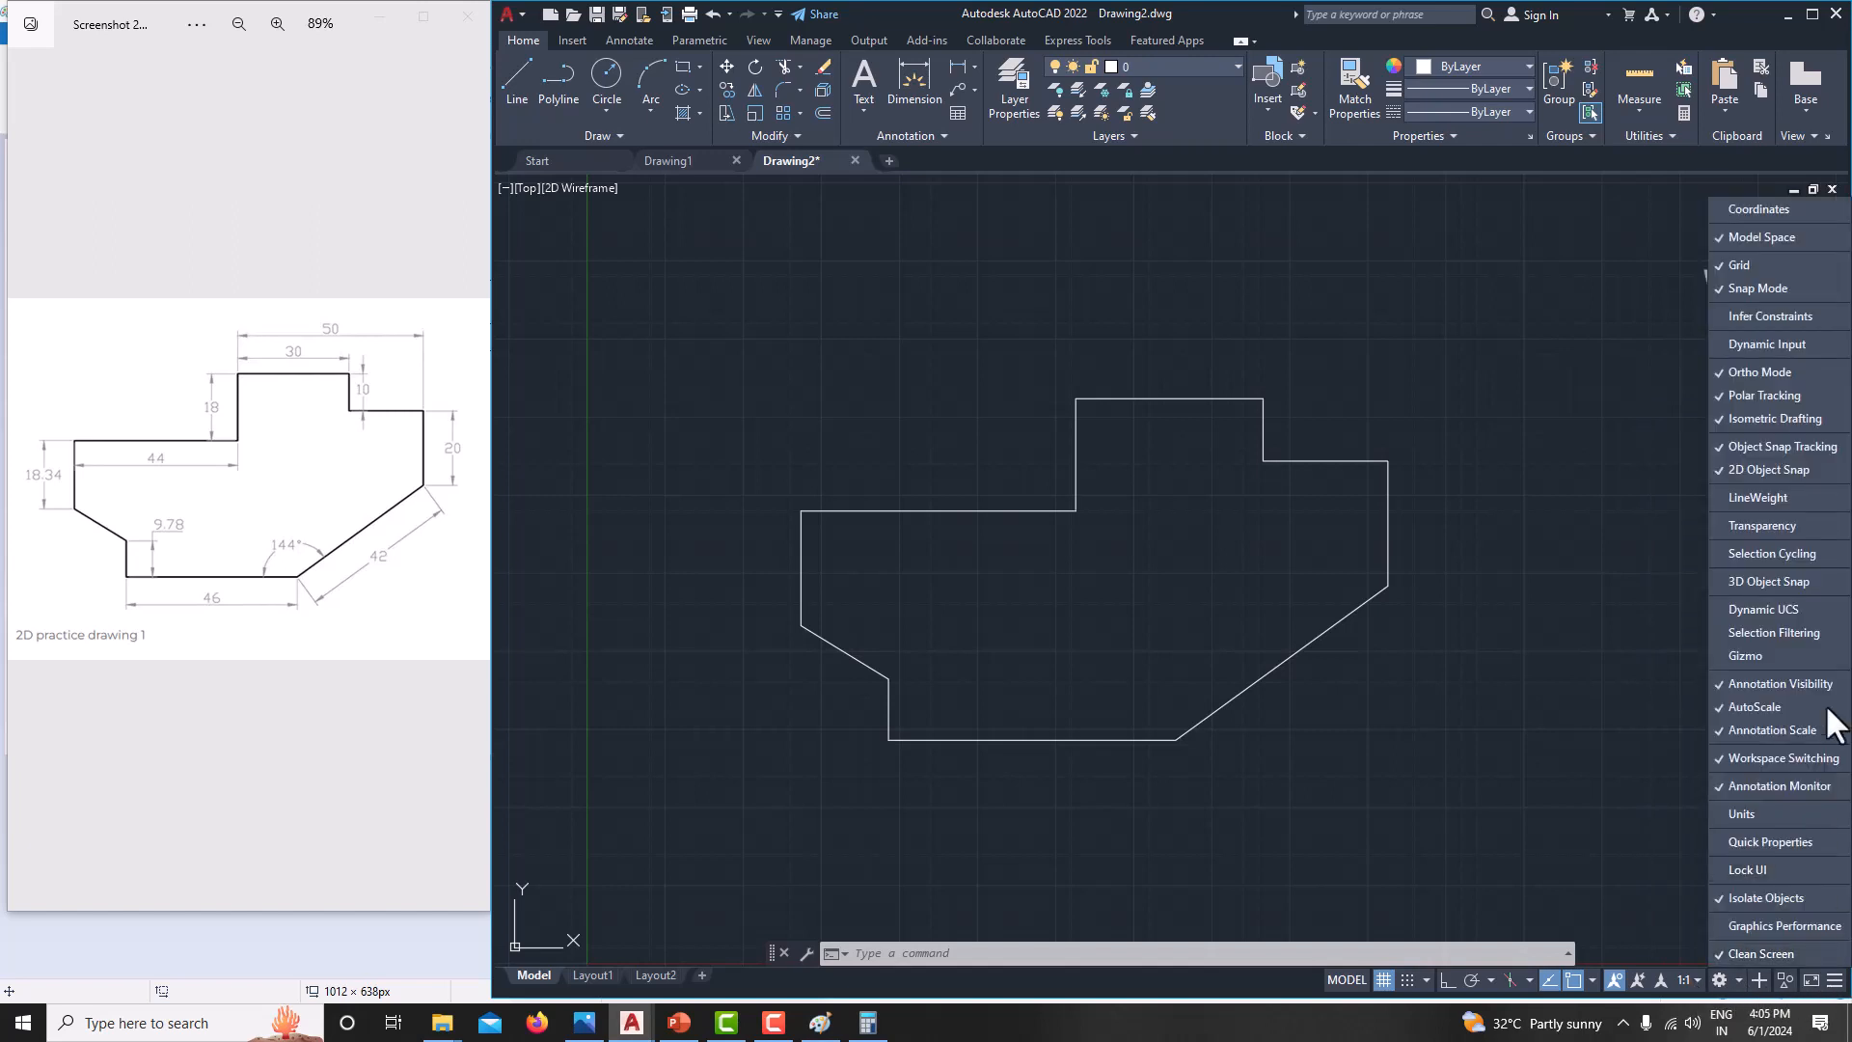
pyautogui.click(1803, 496)
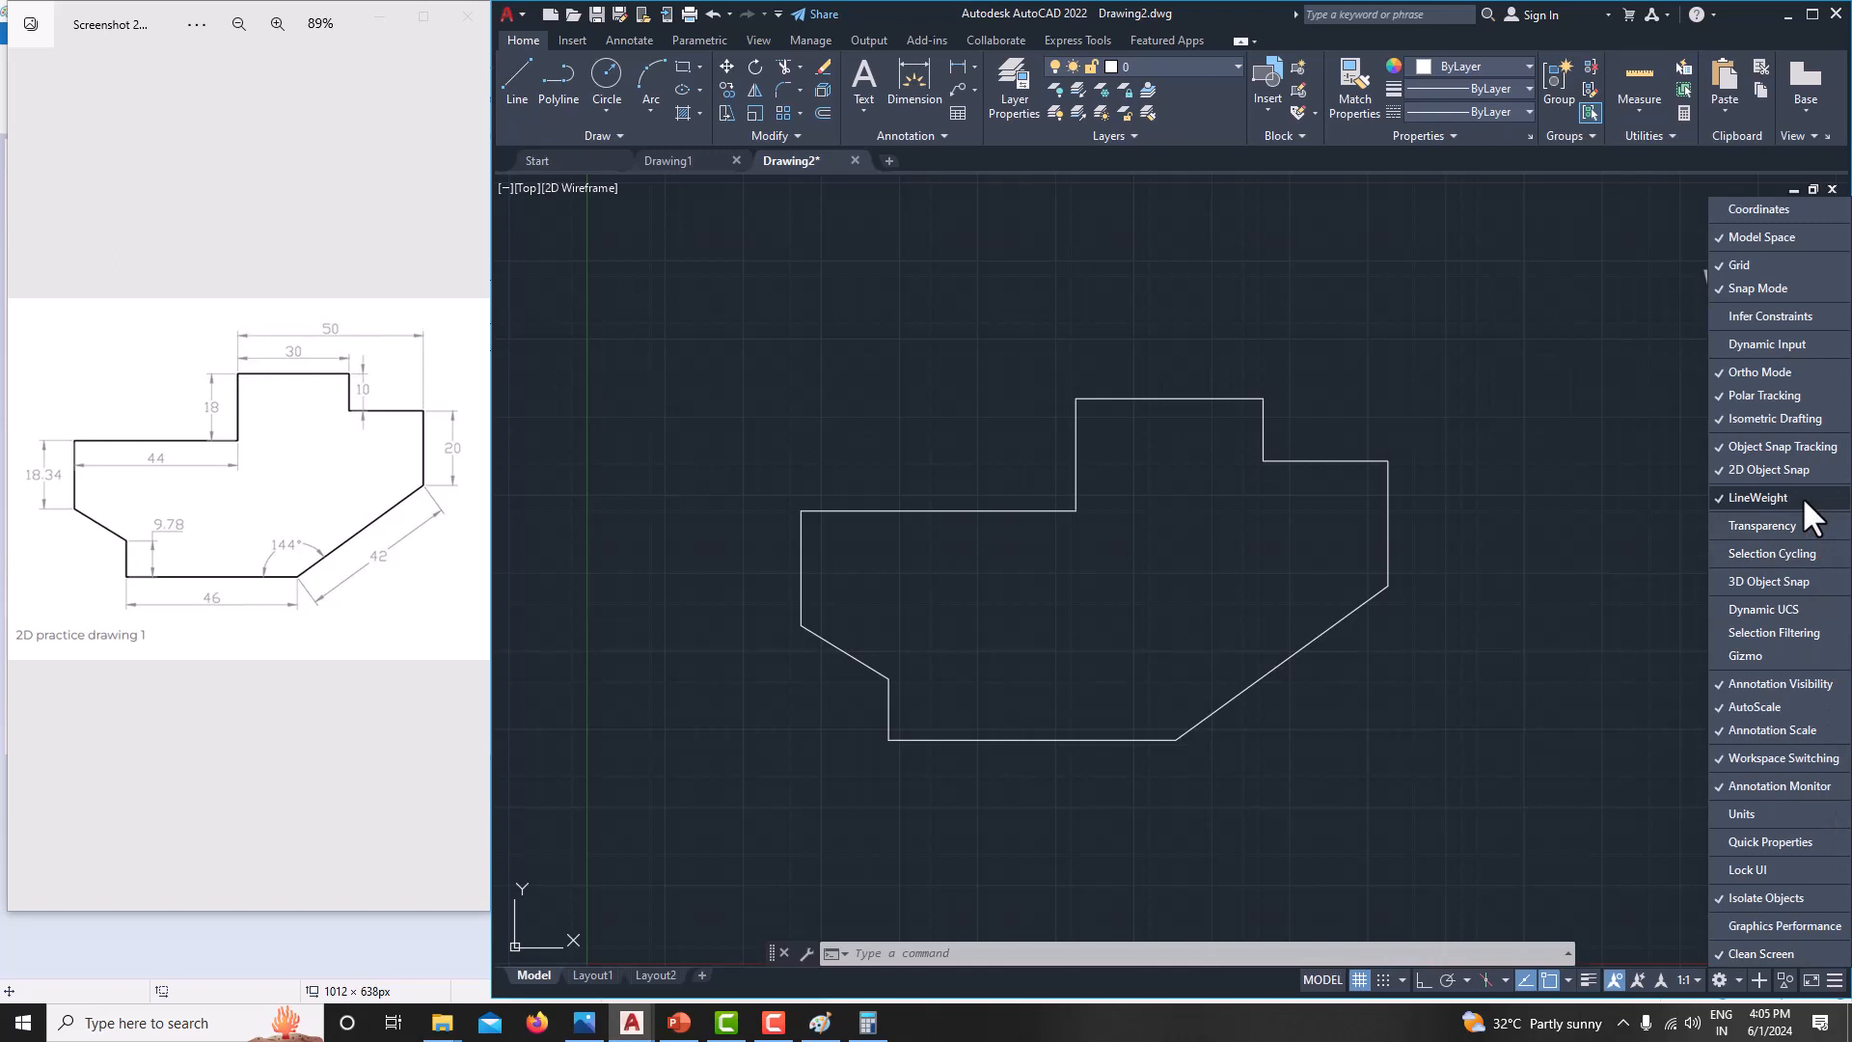
pyautogui.click(1594, 974)
pyautogui.press('Escape')
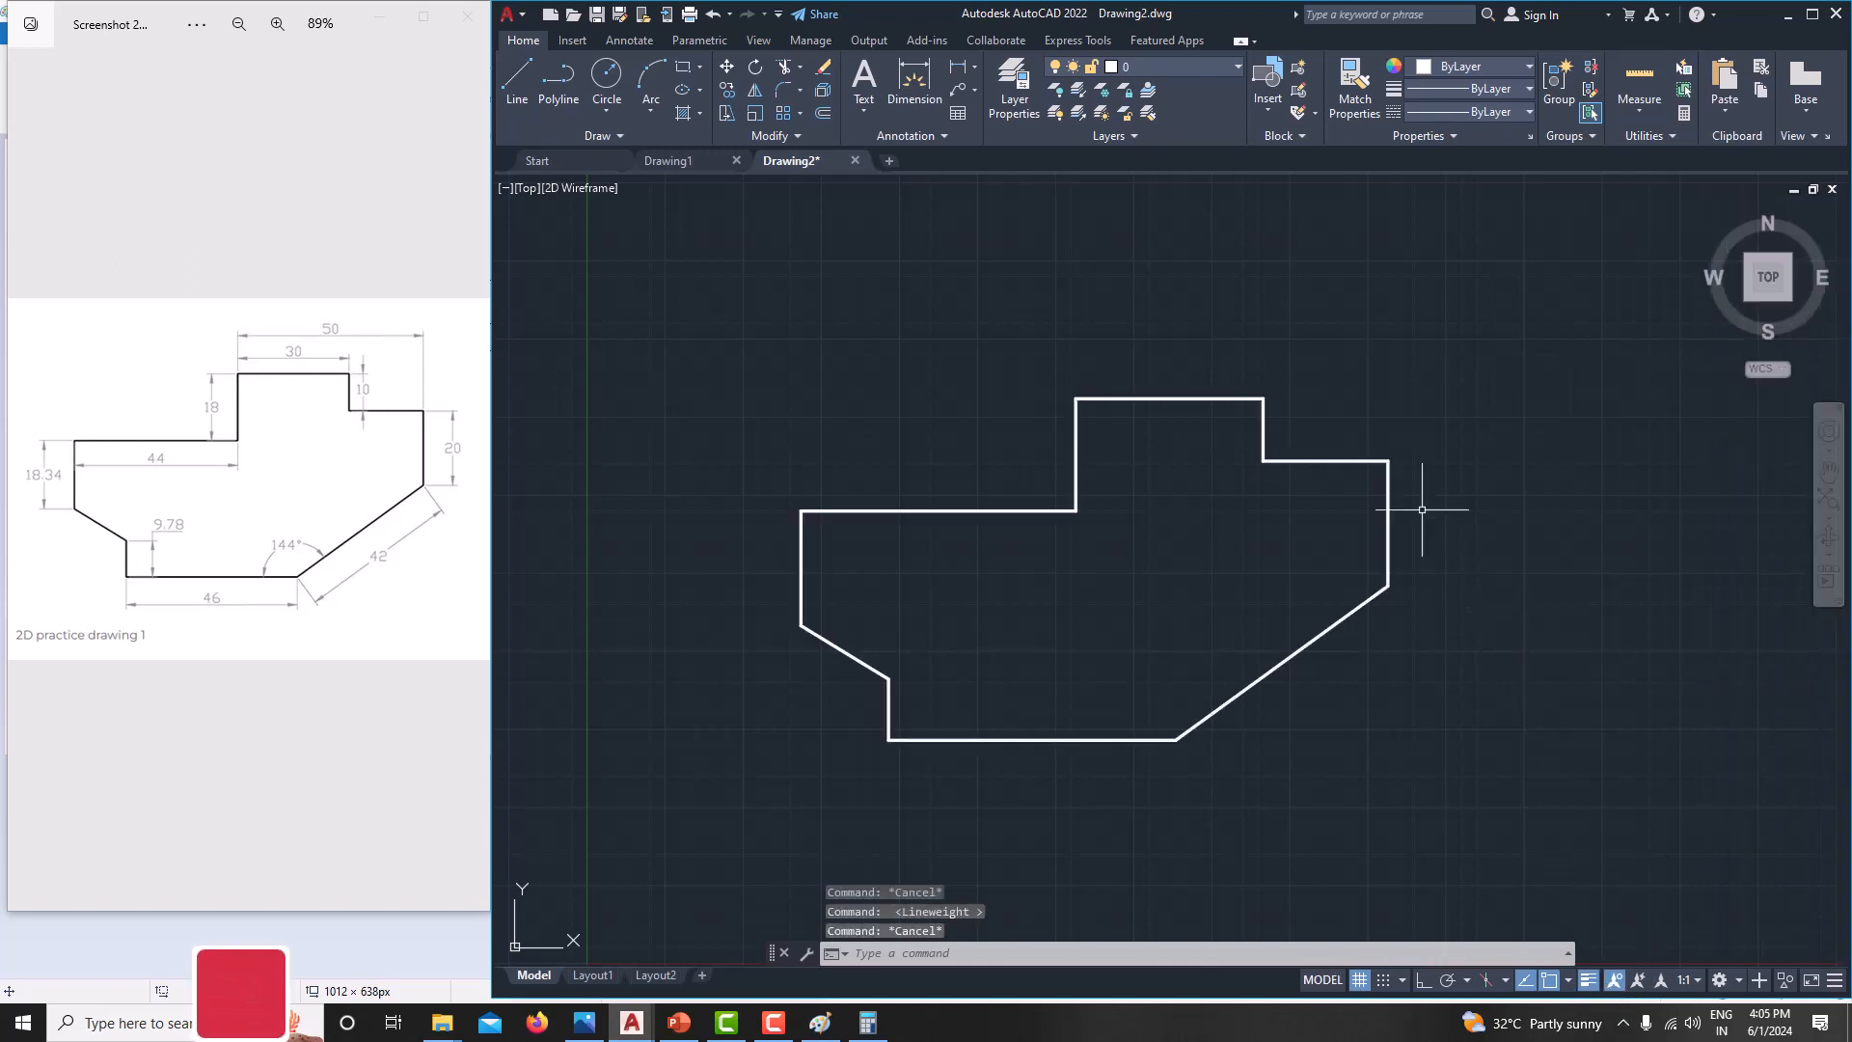
# Add a linear dimension to the profile's lowest horizontal edge, placed below it, and end the command
pyautogui.moveTo(1363, 533); pyautogui.dragTo(1391, 521, button='middle')
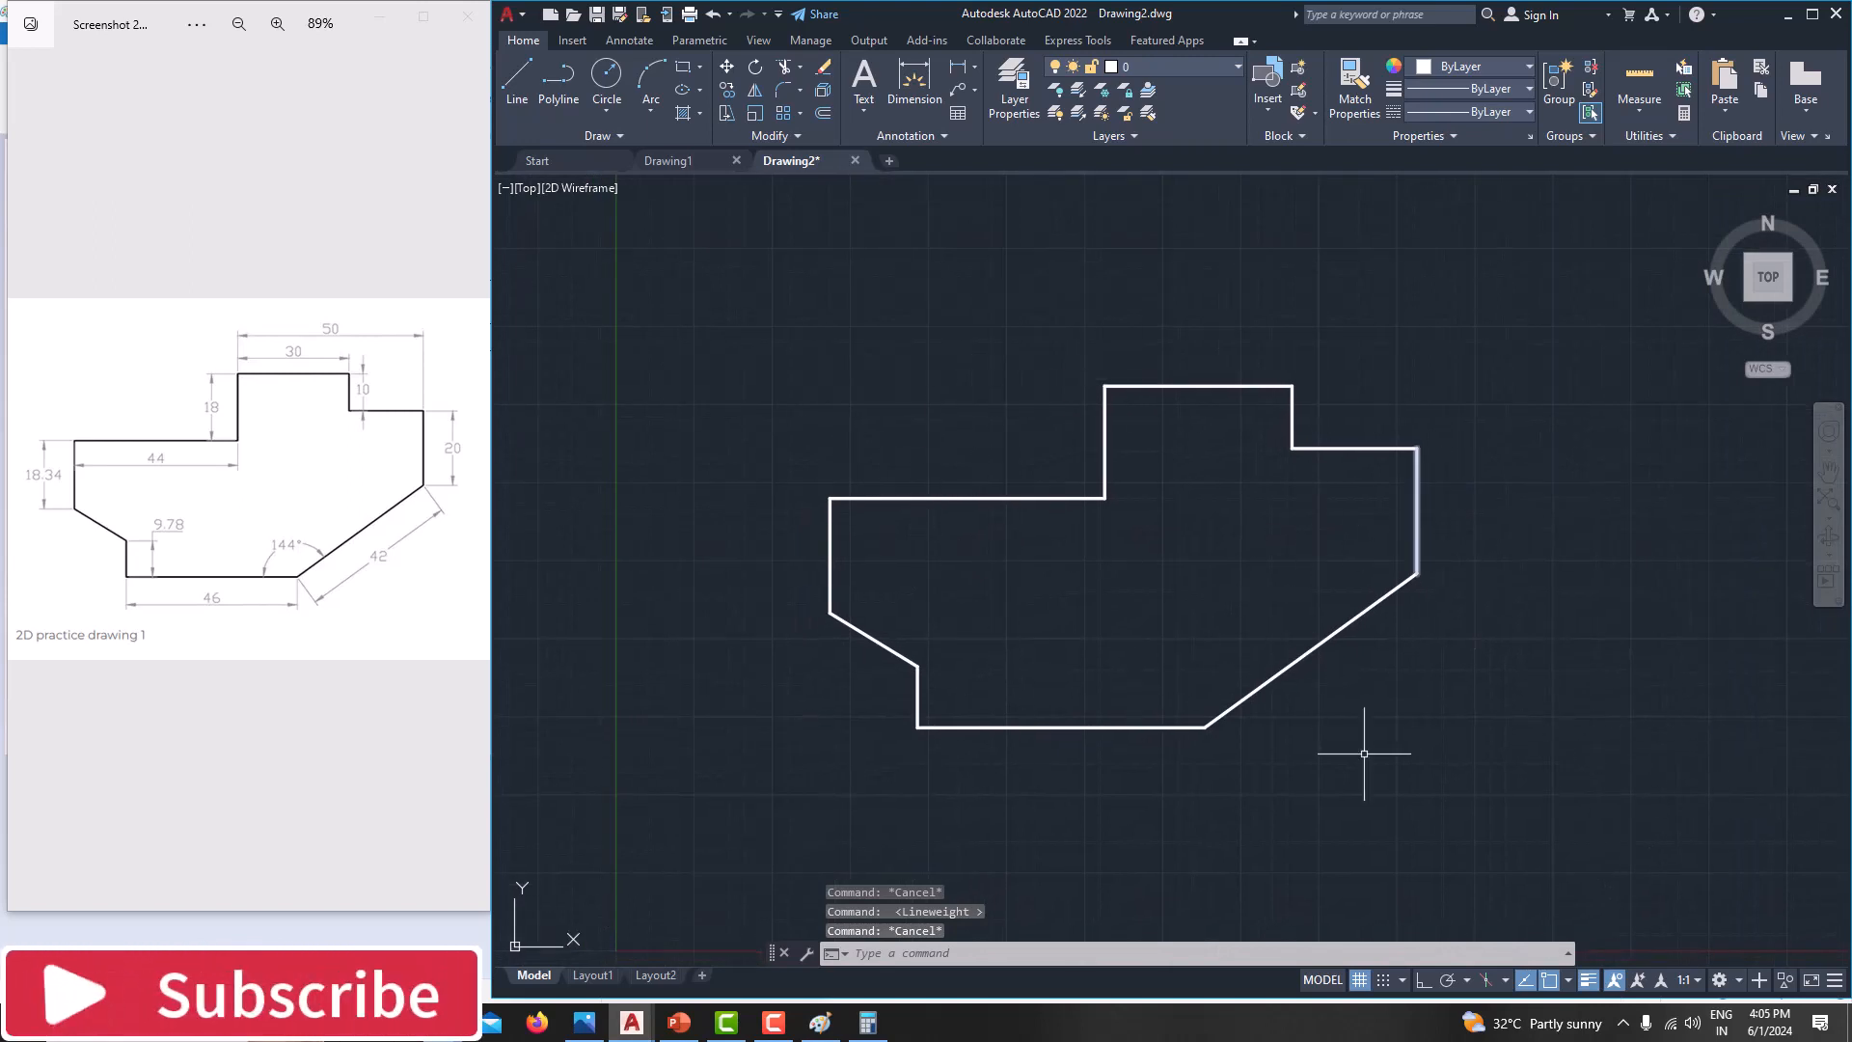
pyautogui.moveTo(1242, 777); pyautogui.dragTo(1248, 776, button='middle')
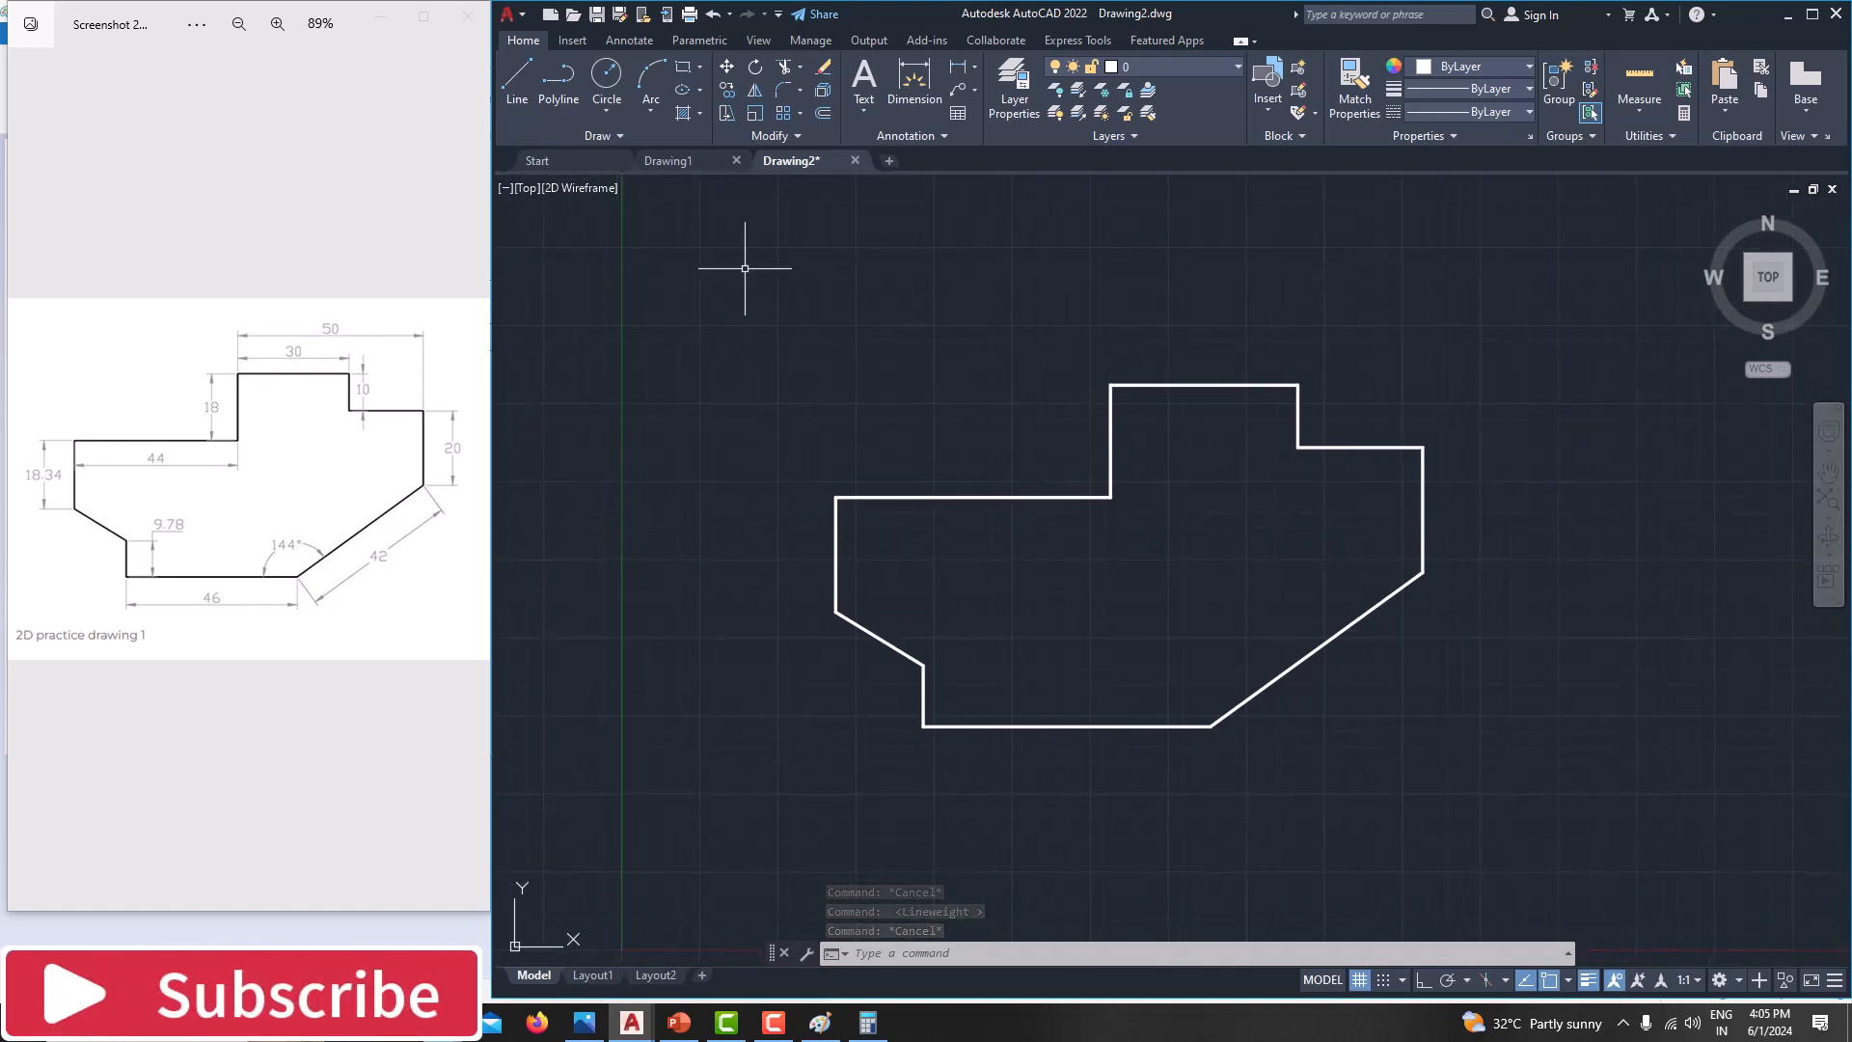
pyautogui.click(976, 65)
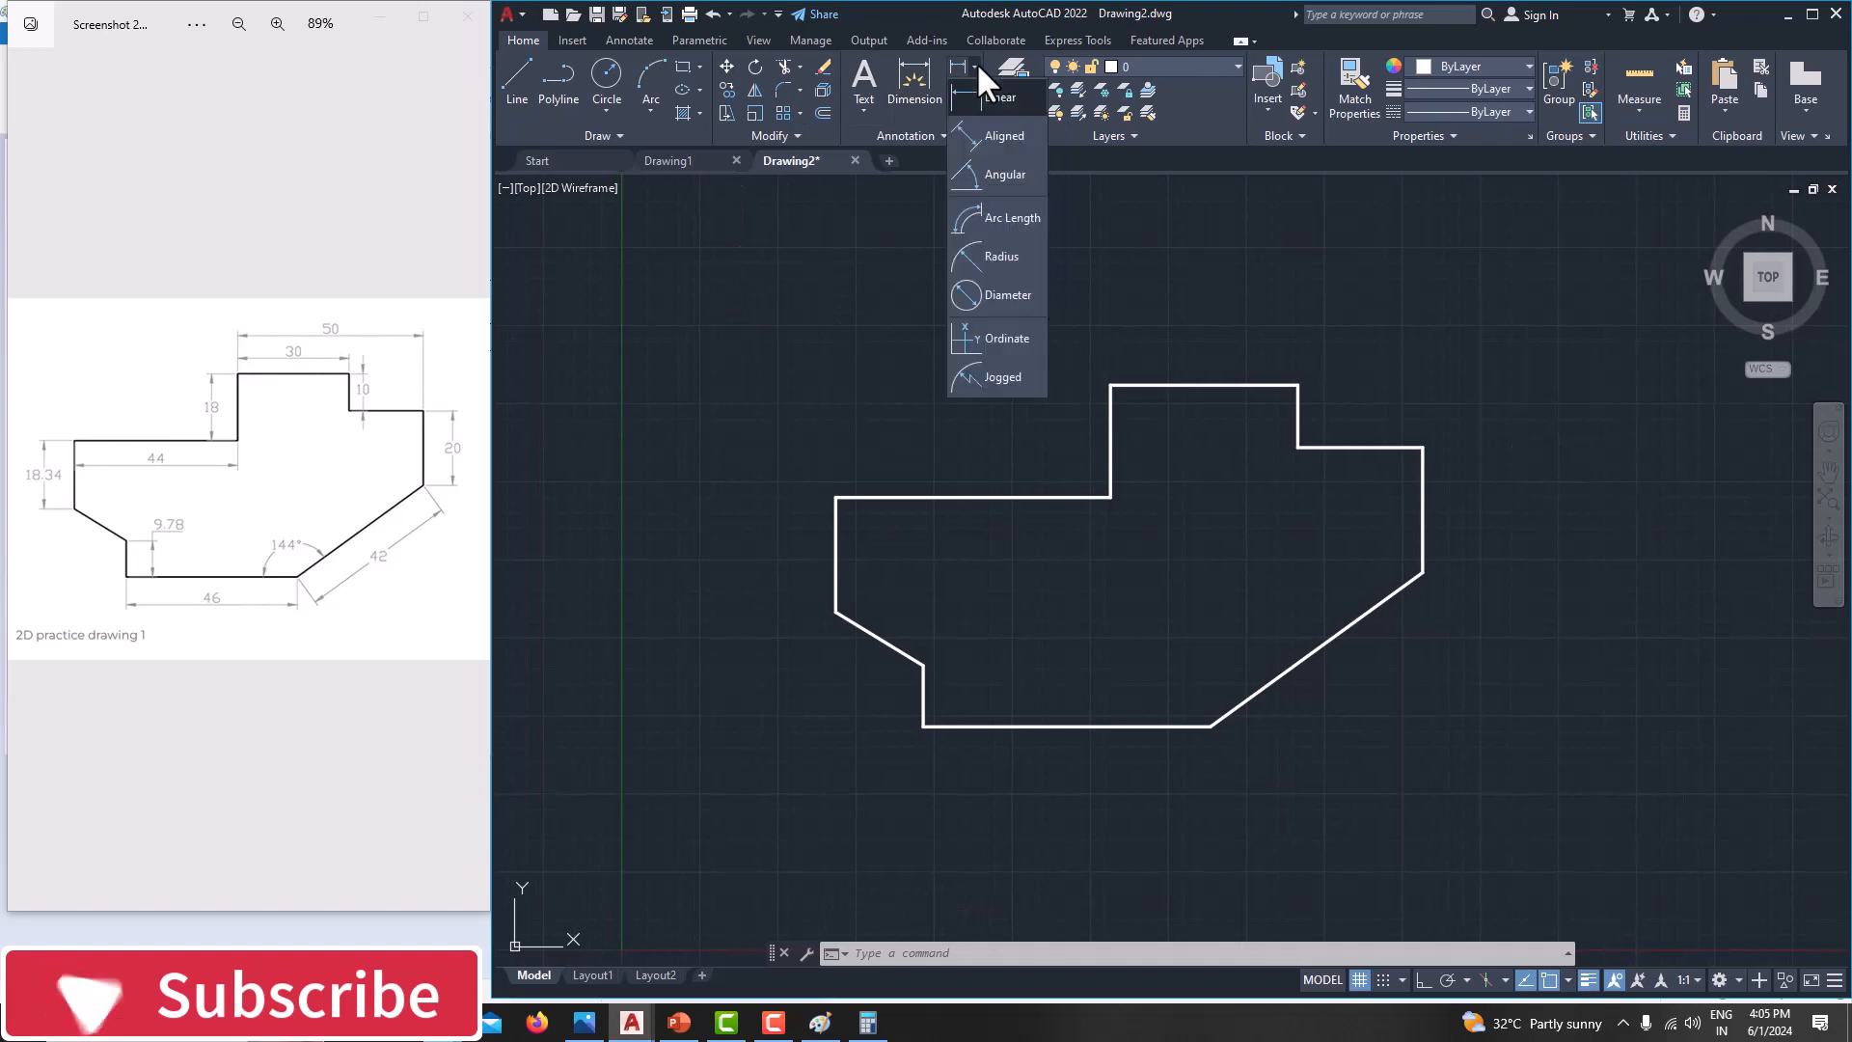
pyautogui.click(977, 96)
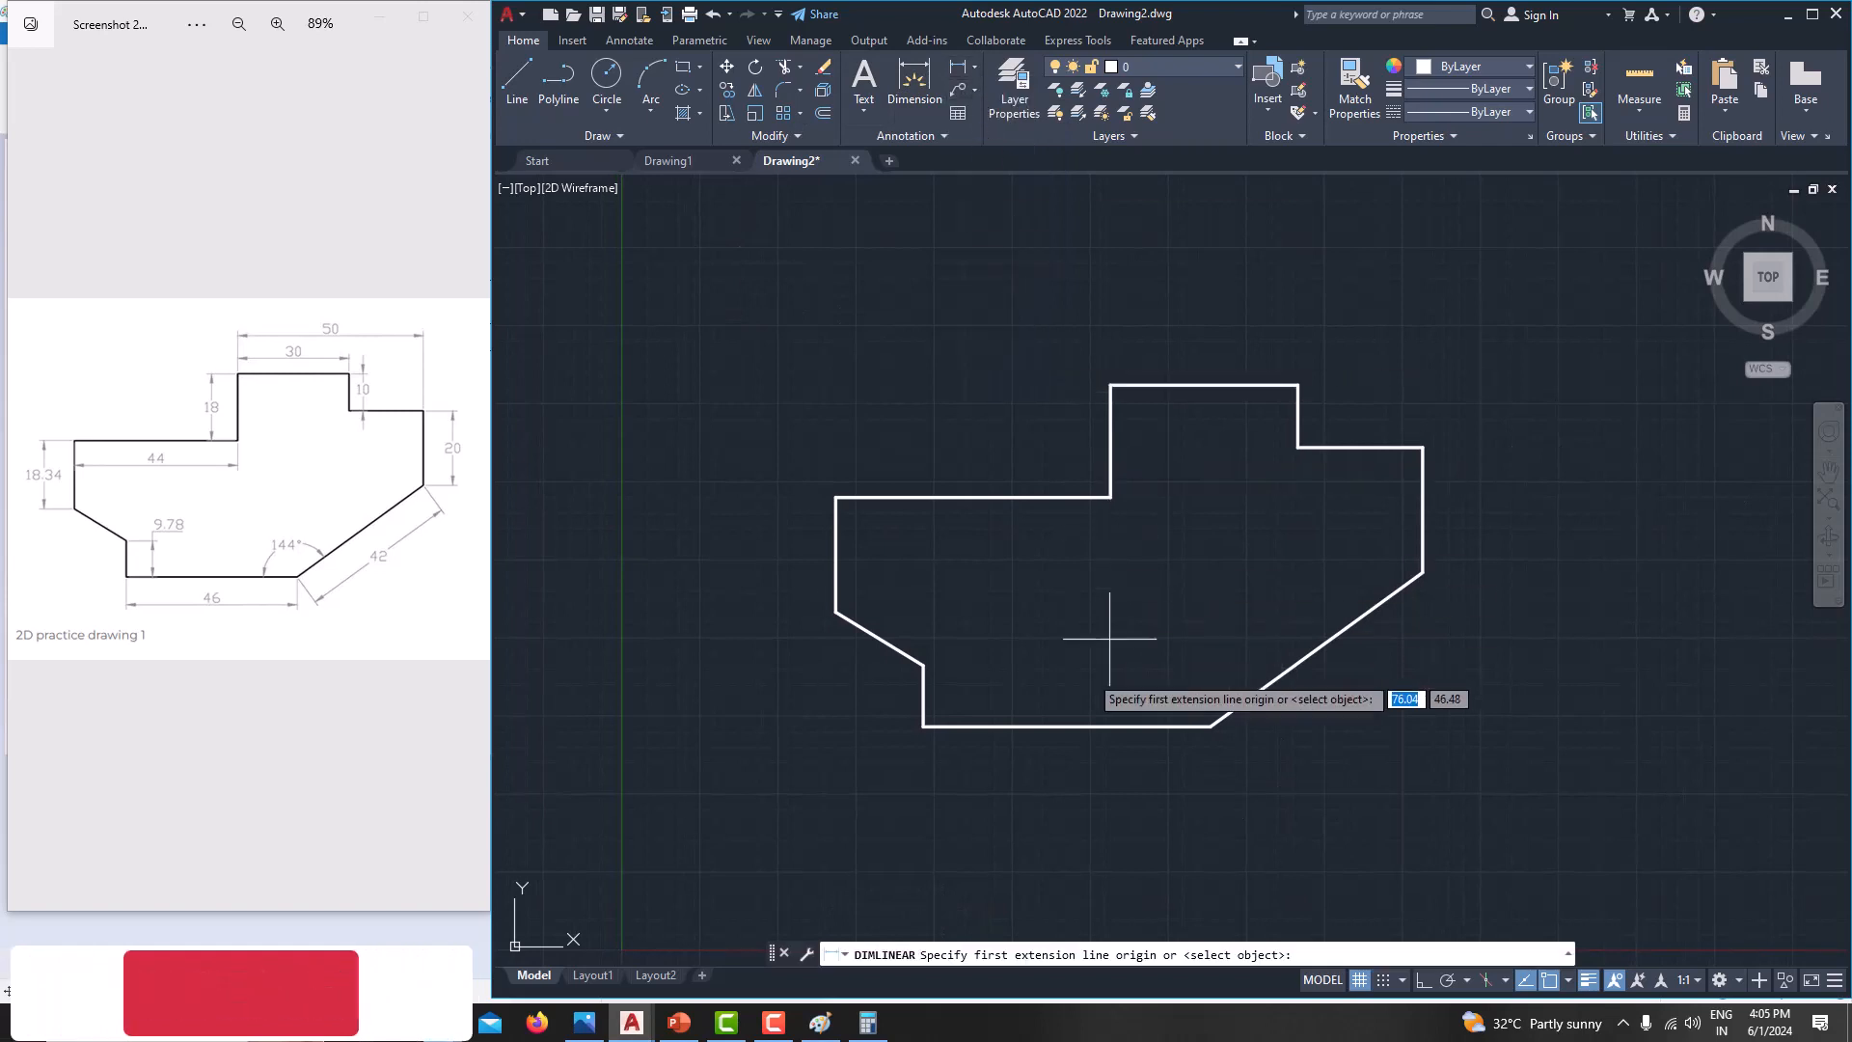
pyautogui.click(924, 725)
pyautogui.click(1211, 725)
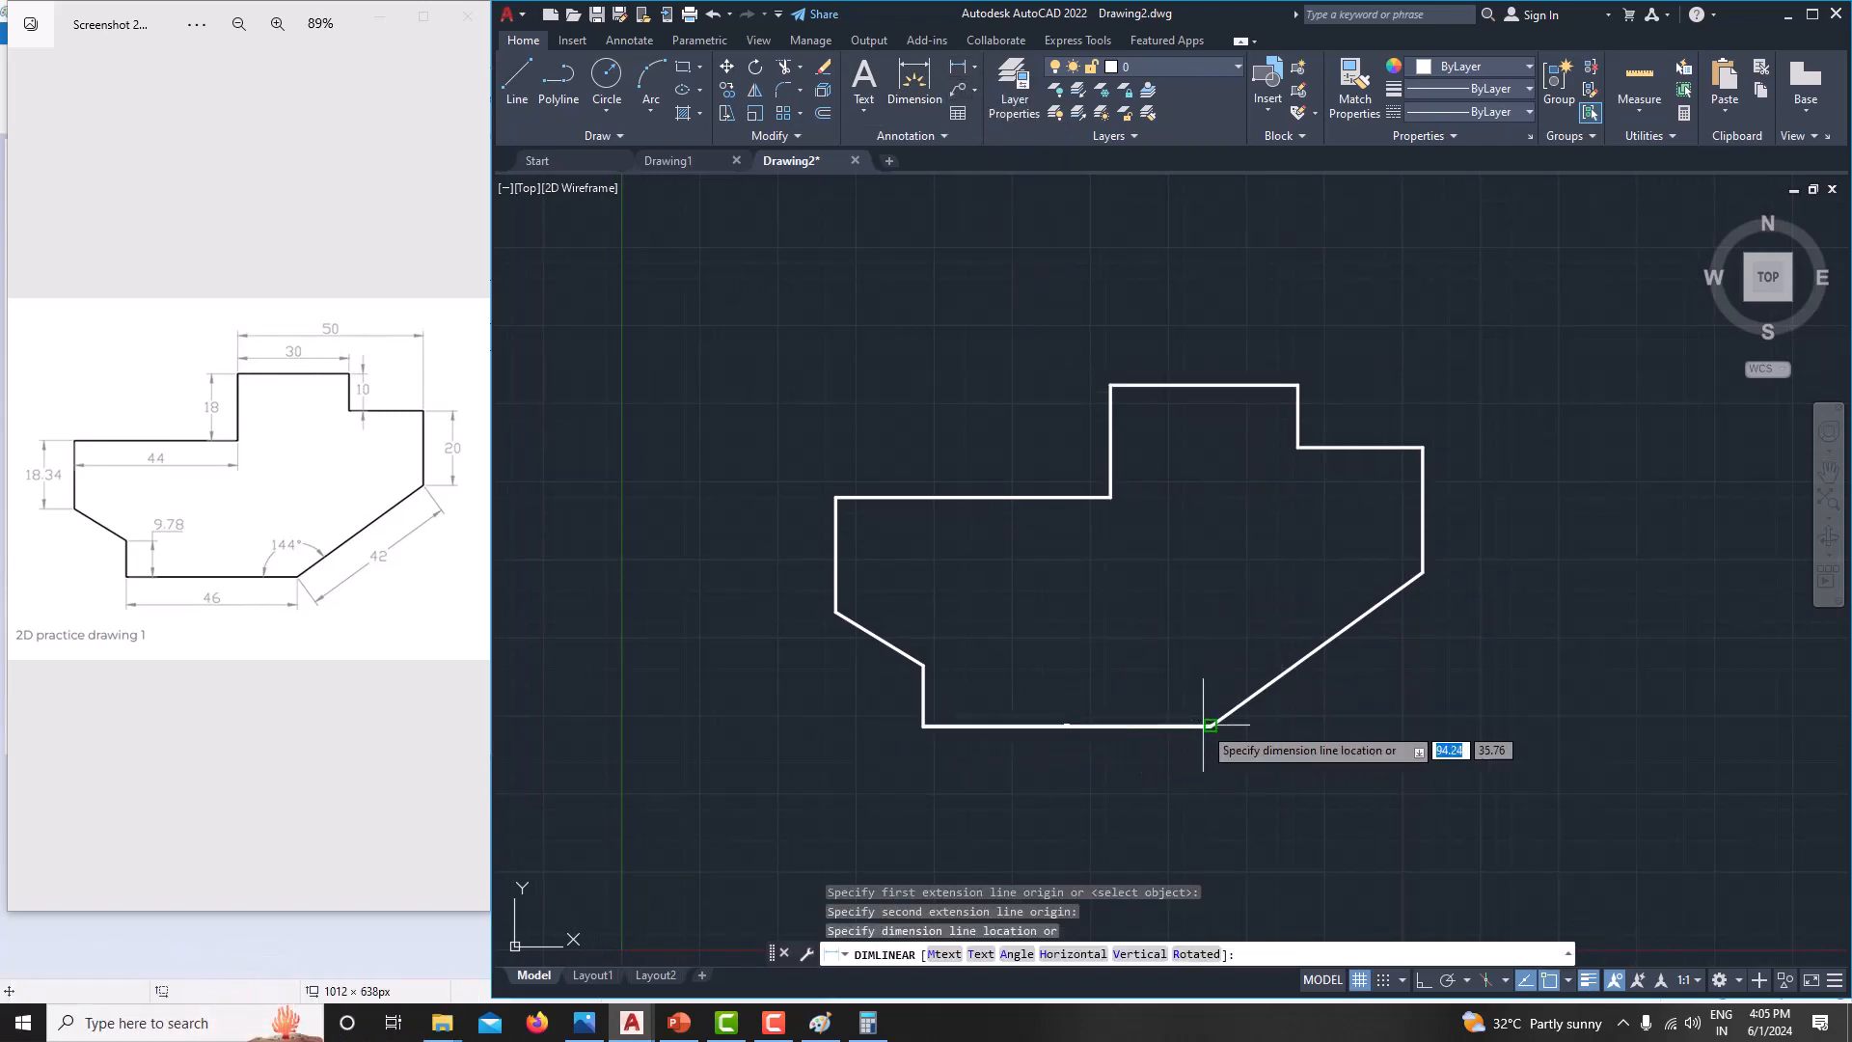
pyautogui.click(1181, 796)
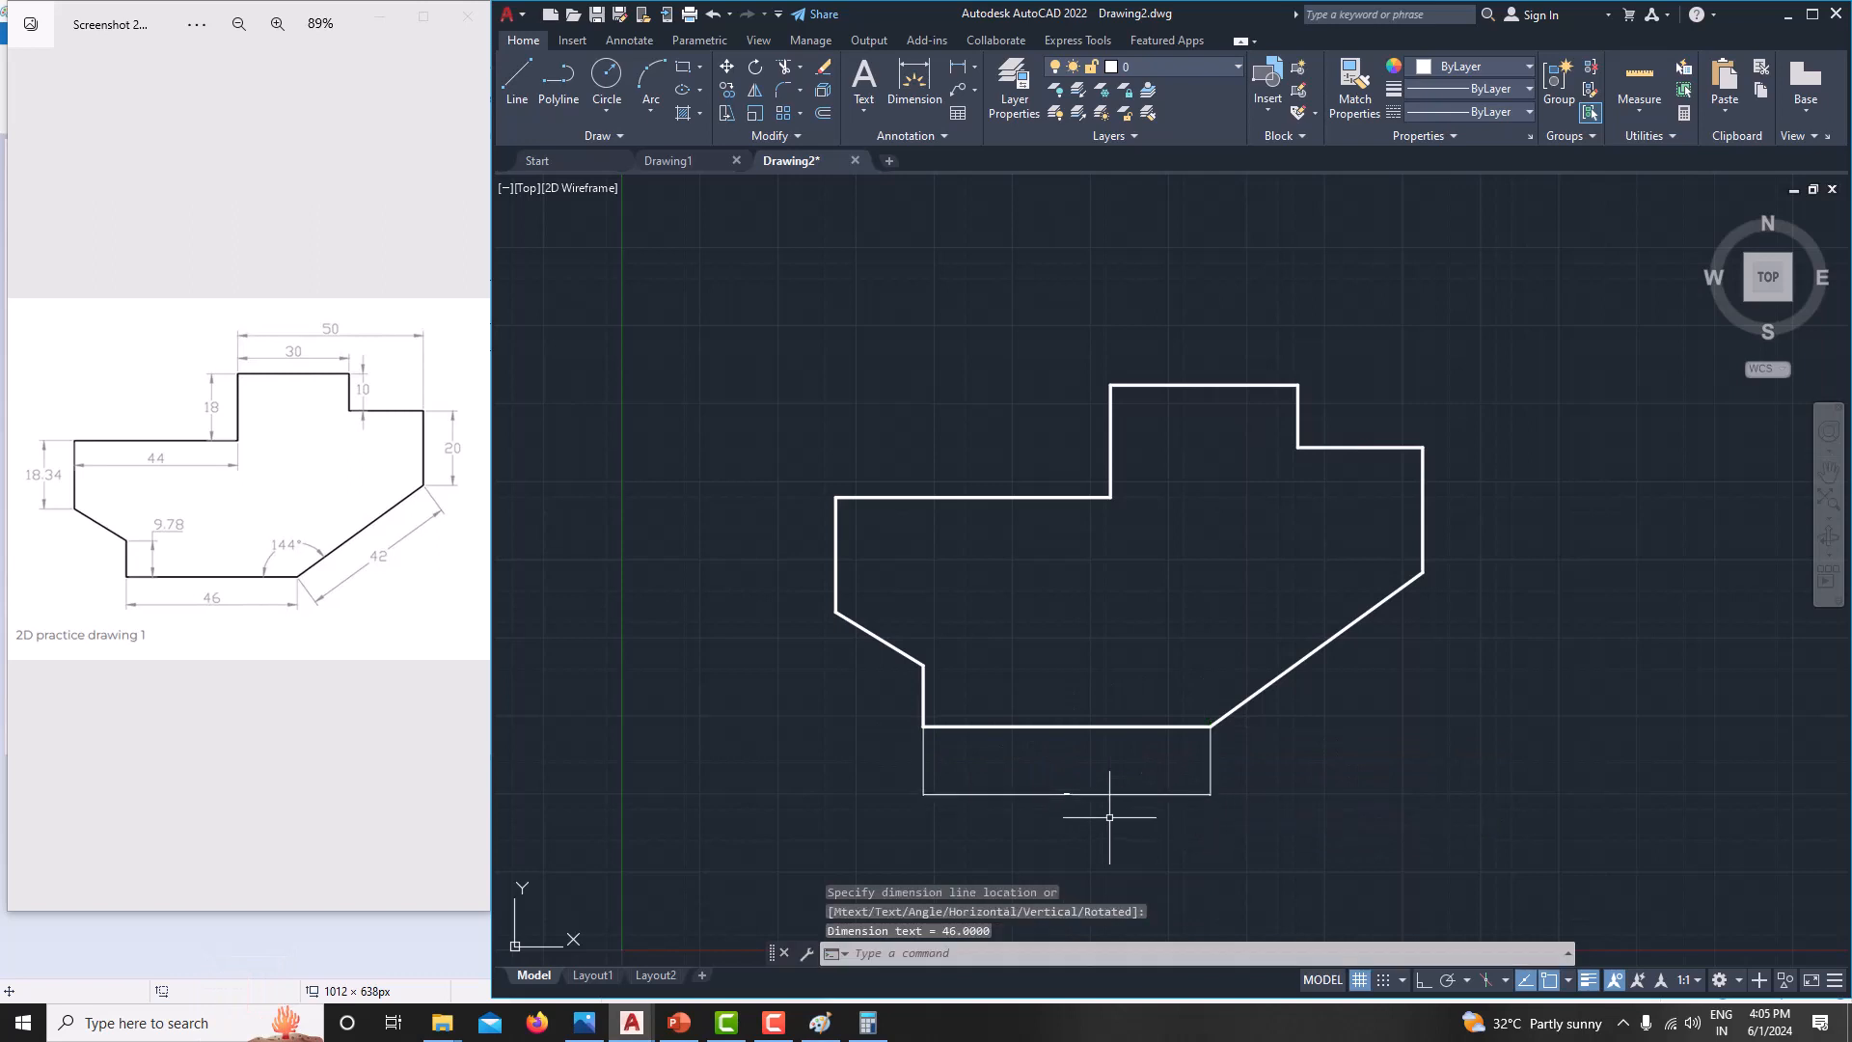
pyautogui.press('Escape')
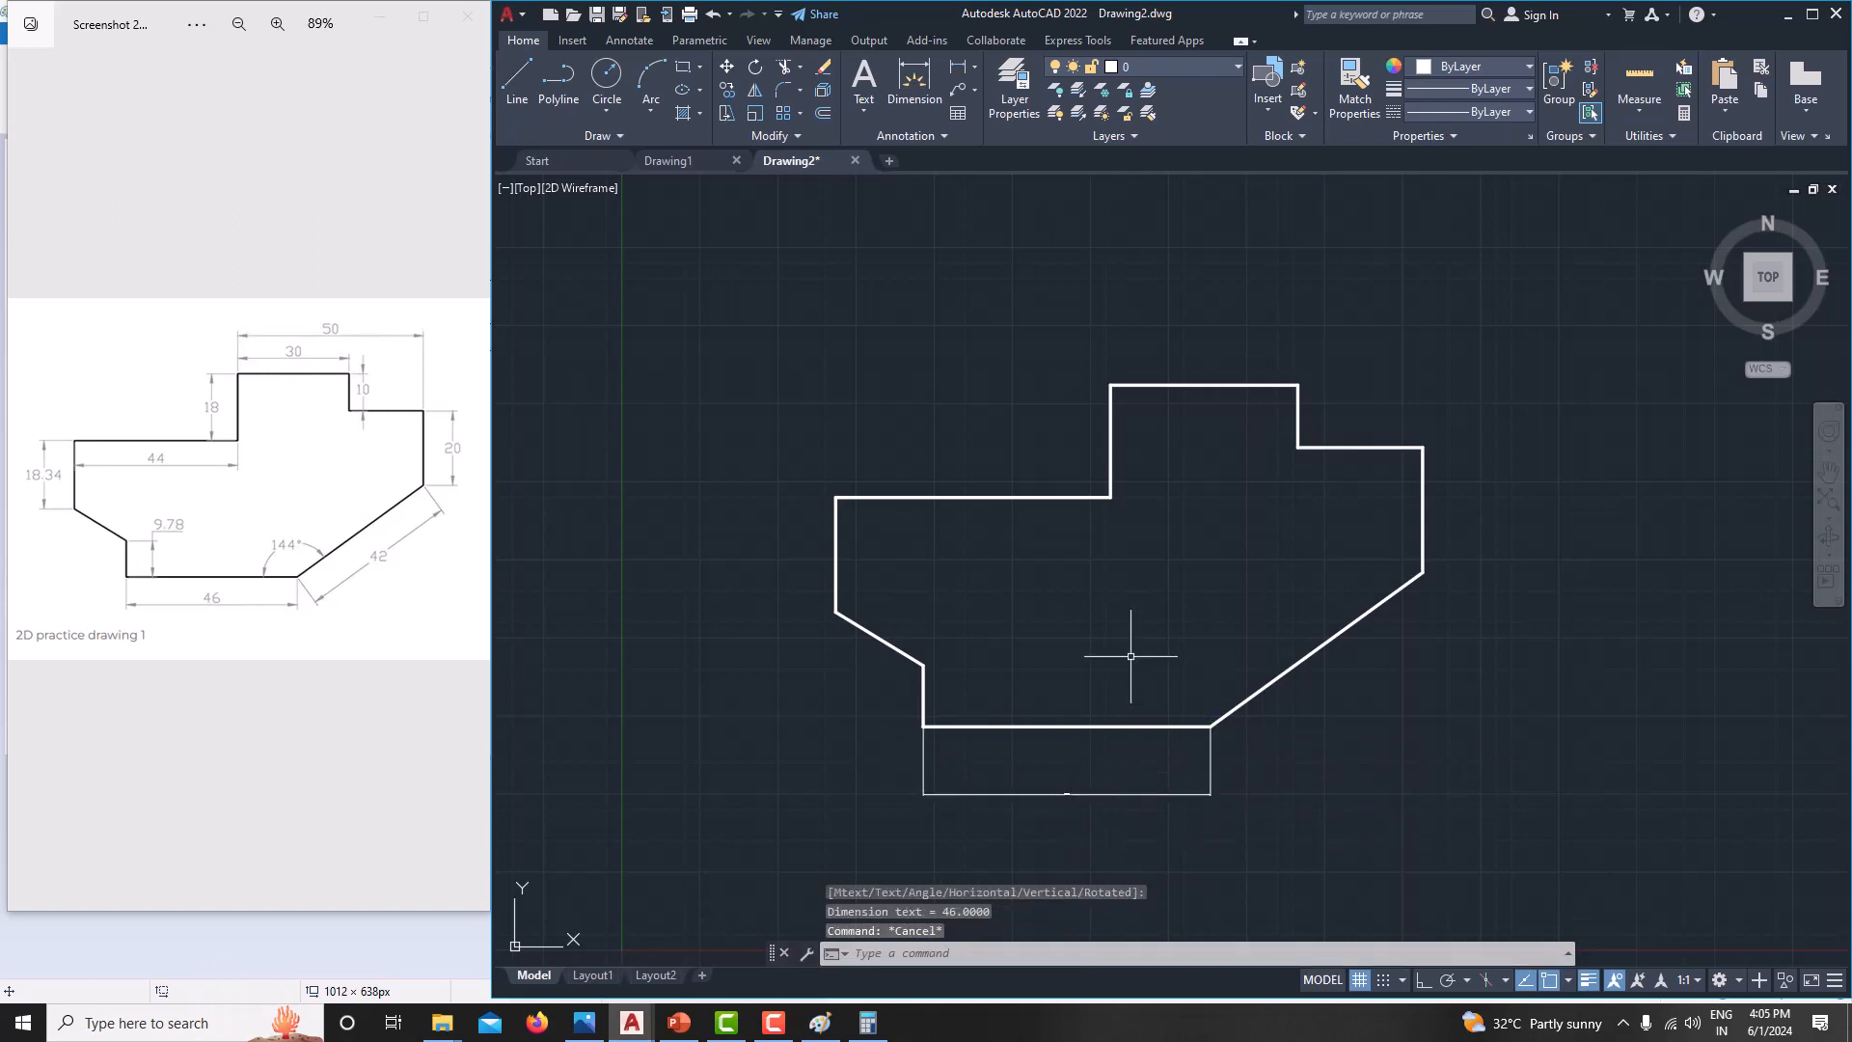
# Modify the Standard dimension style with DIMSTYLE, setting the arrow size to 4 and enlarging the text height
pyautogui.write('dimsty')
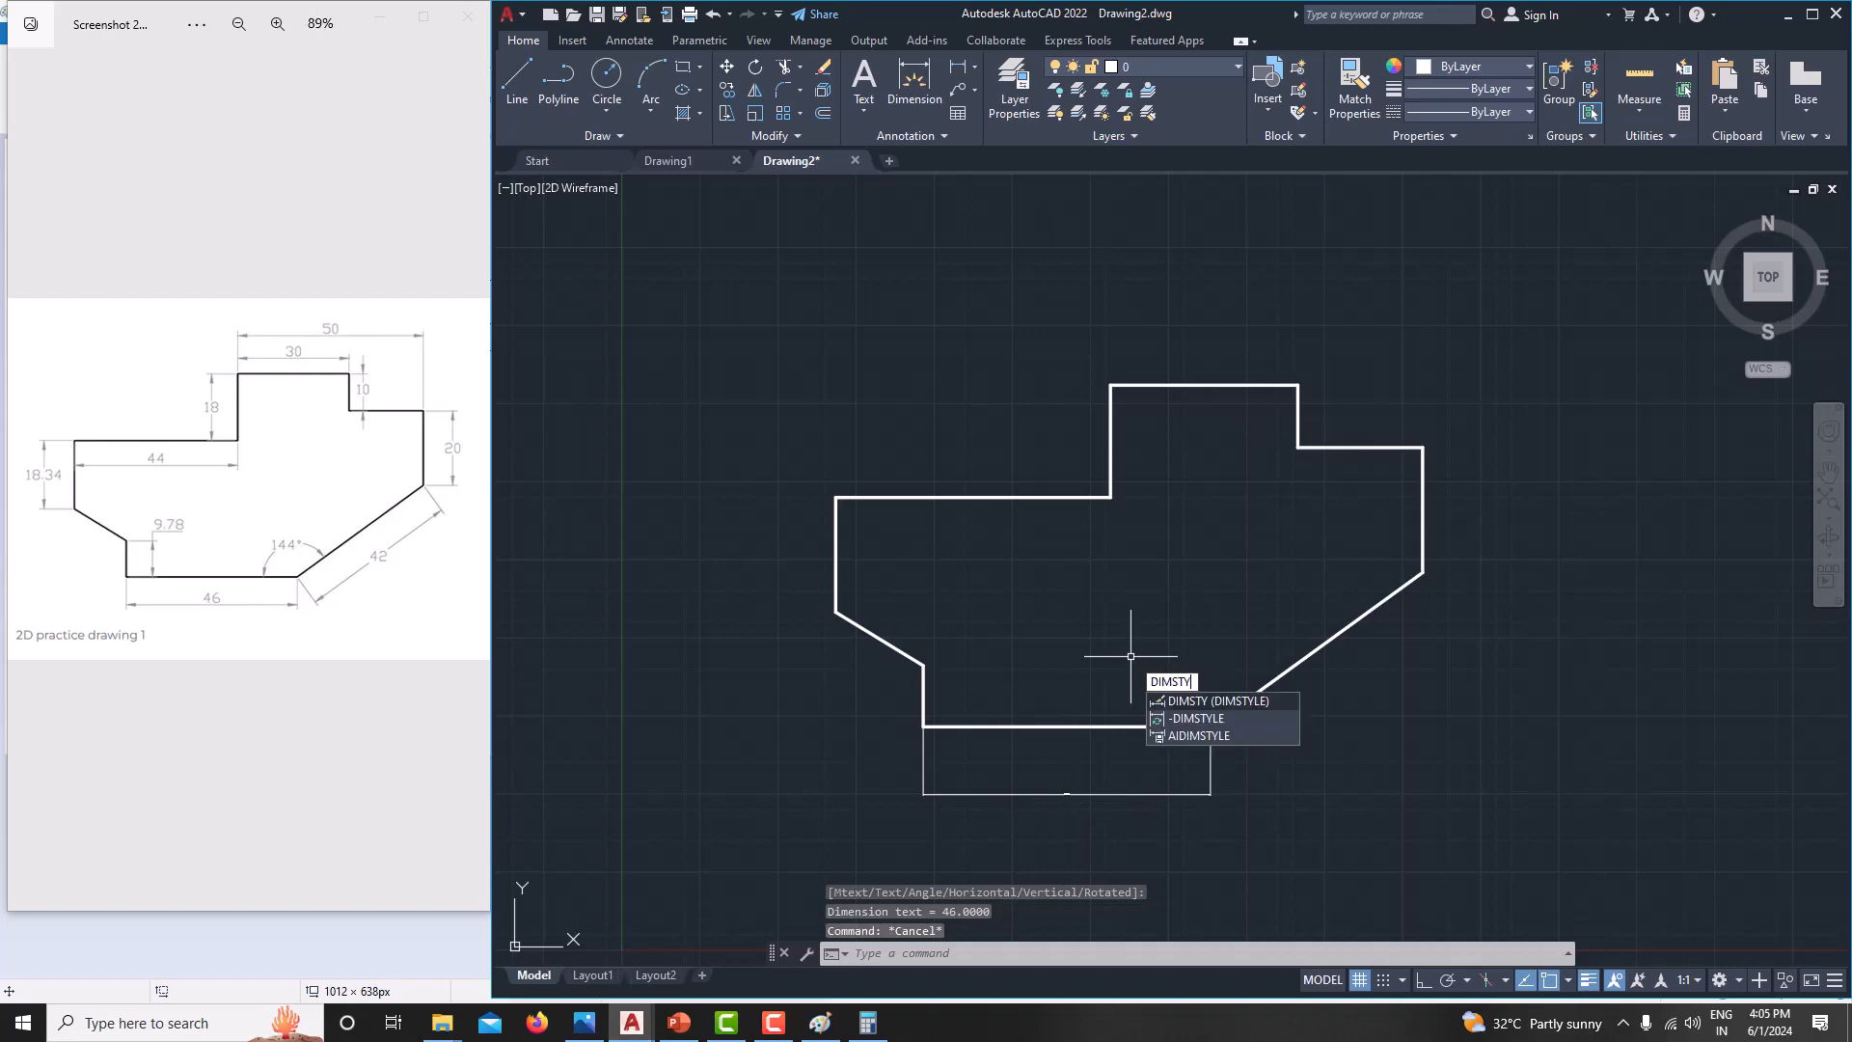
pyautogui.press('Return')
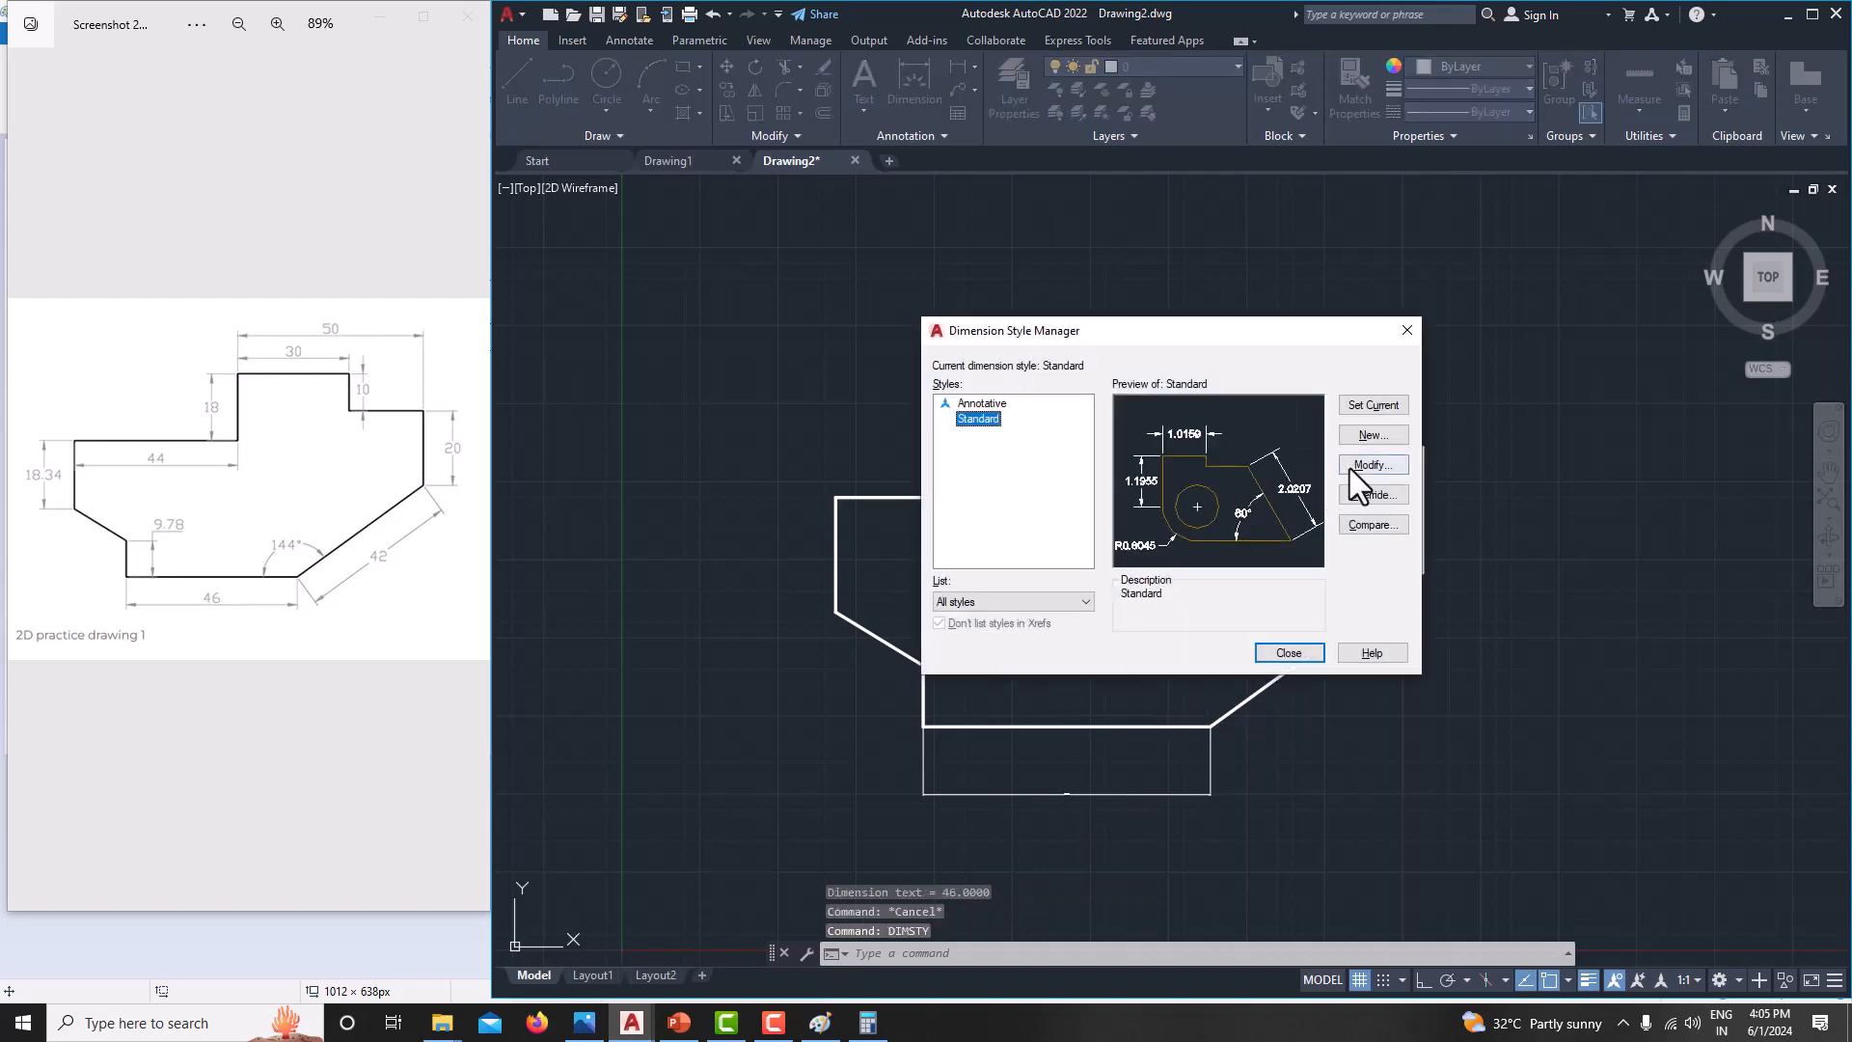
pyautogui.click(1353, 466)
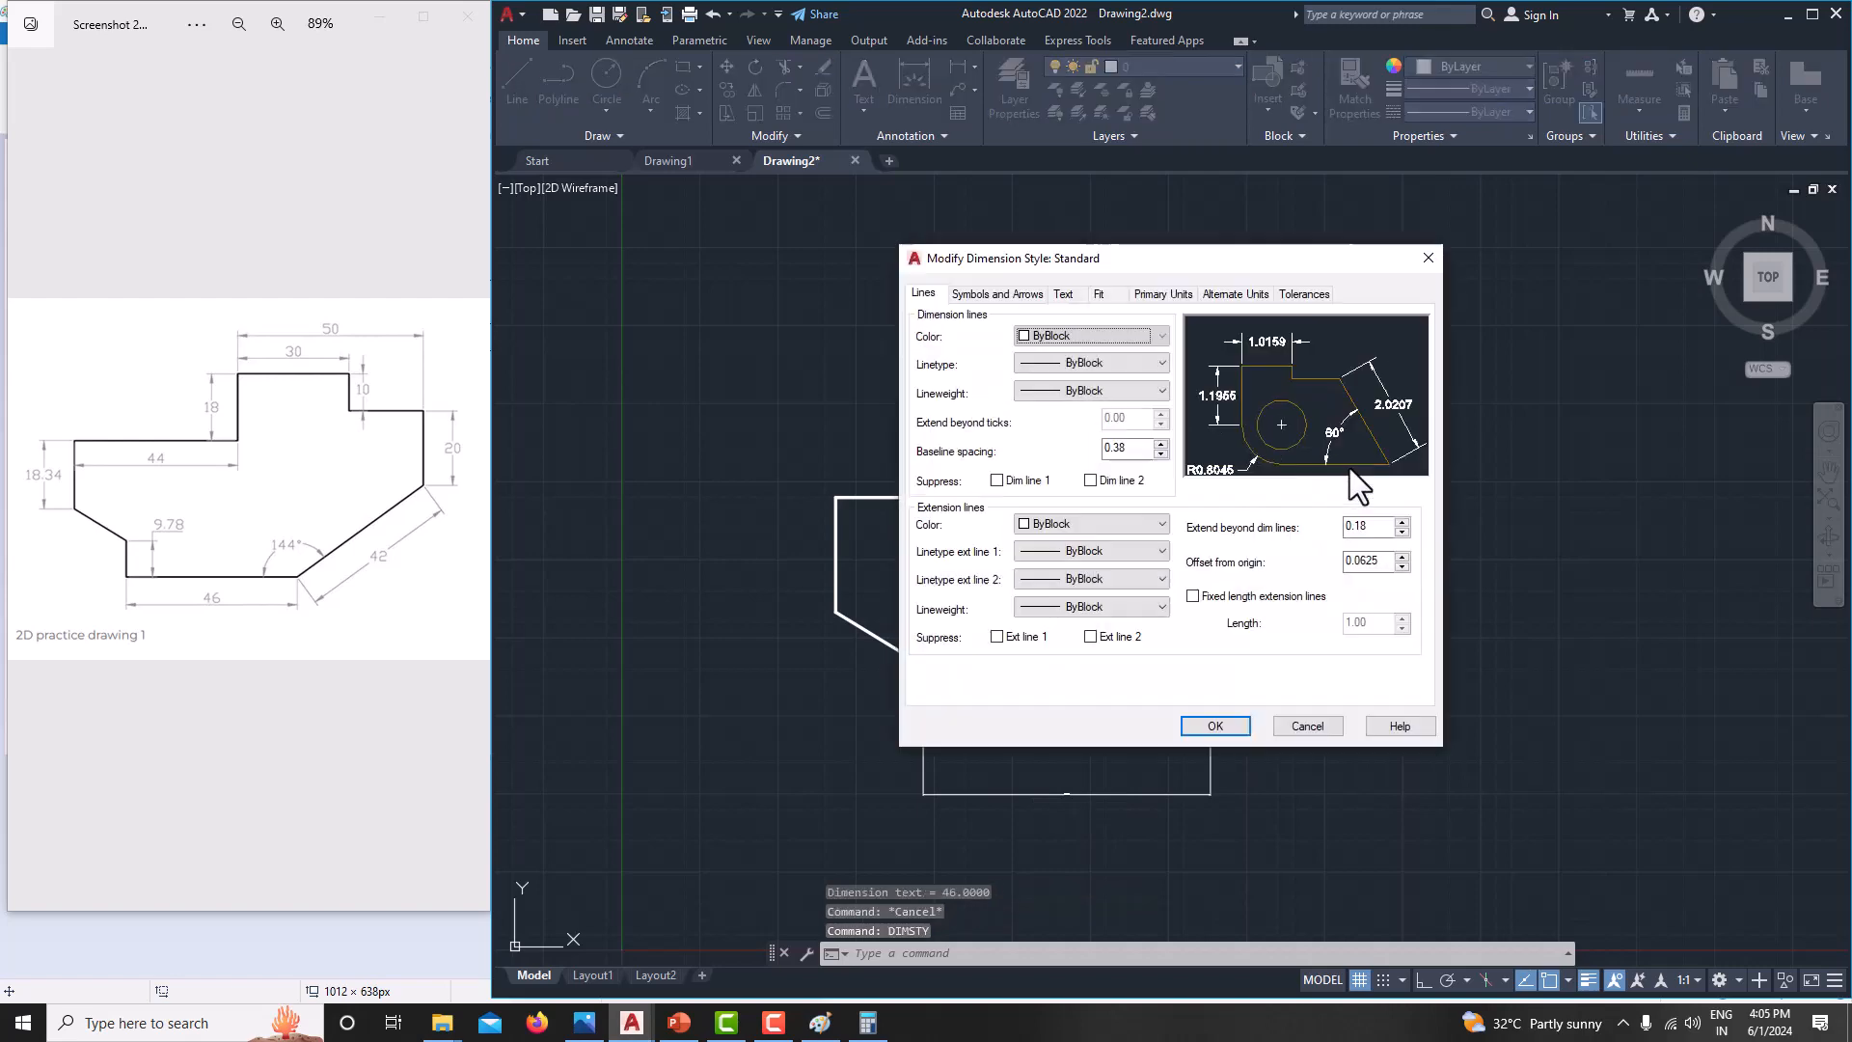
pyautogui.click(979, 294)
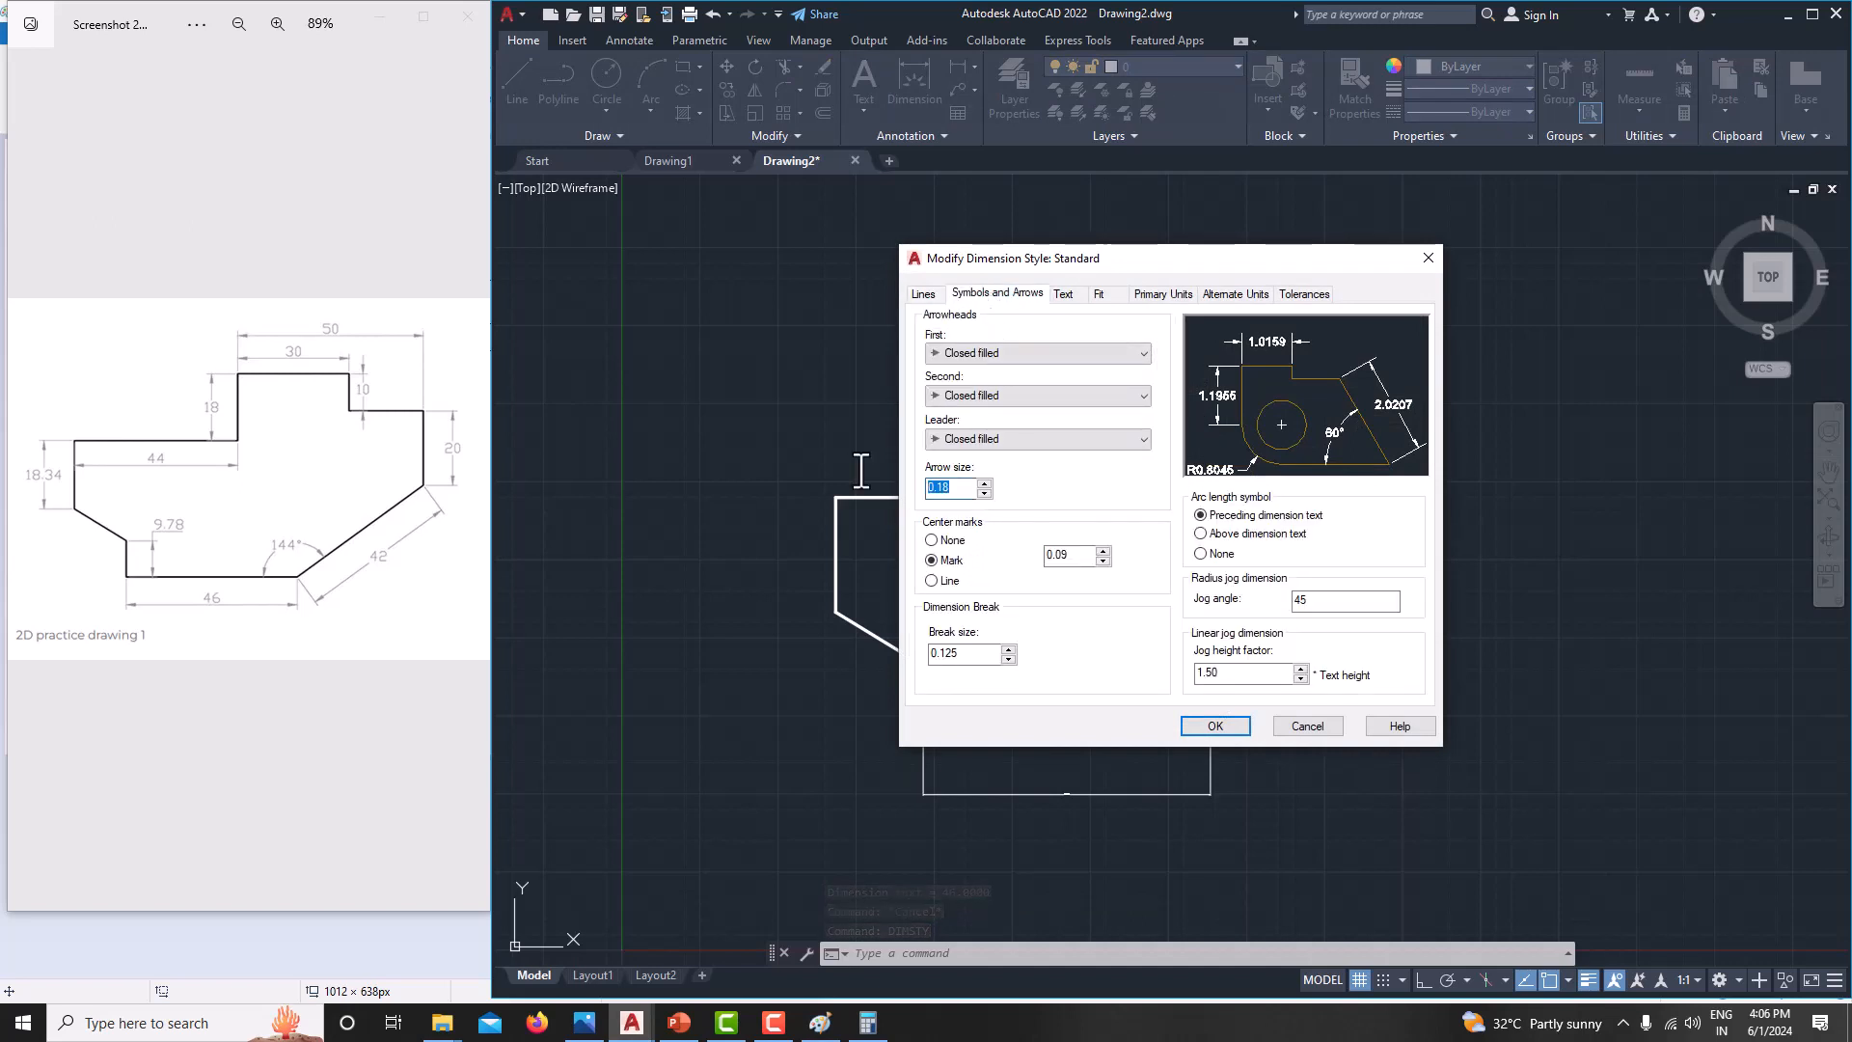
pyautogui.write('4')
pyautogui.click(1064, 293)
pyautogui.doubleClick(1117, 432)
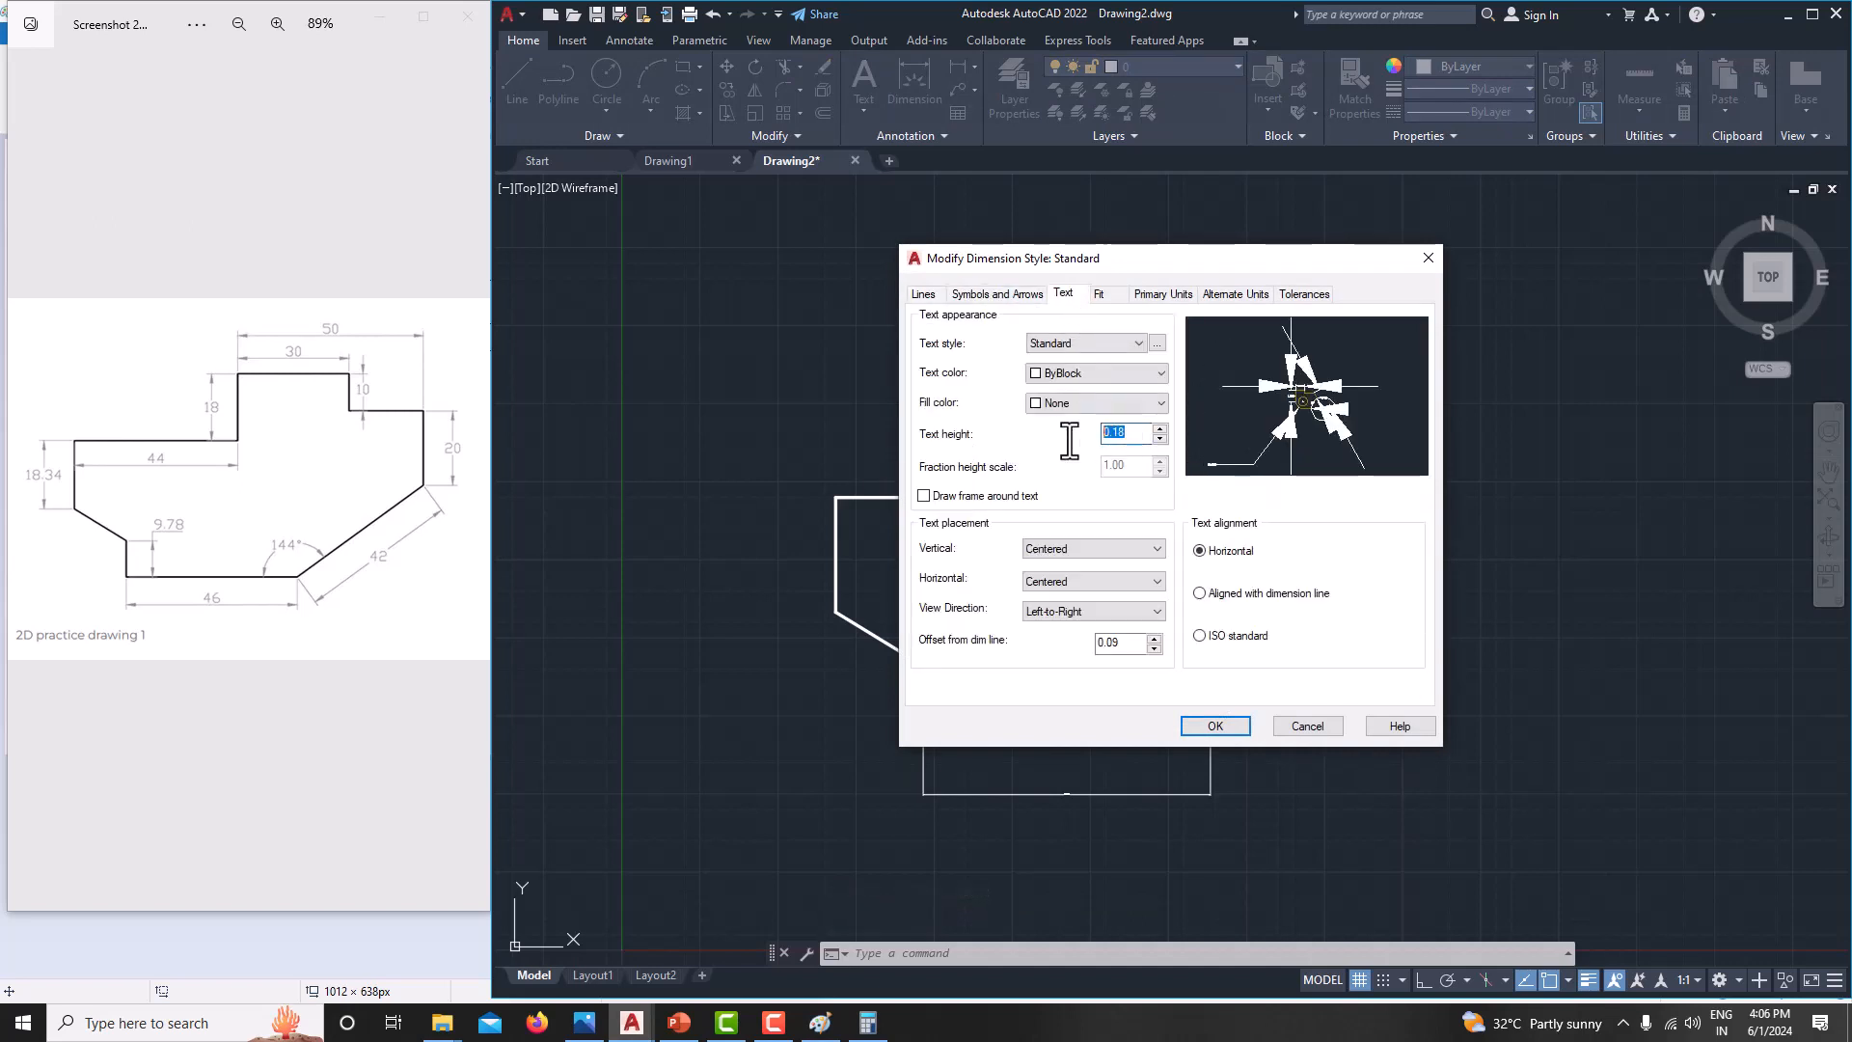
# Set the Standard style's linear dimension precision to 0.00, apply the changes and close the Dimension Style Manager
pyautogui.click(1154, 294)
pyautogui.click(1087, 362)
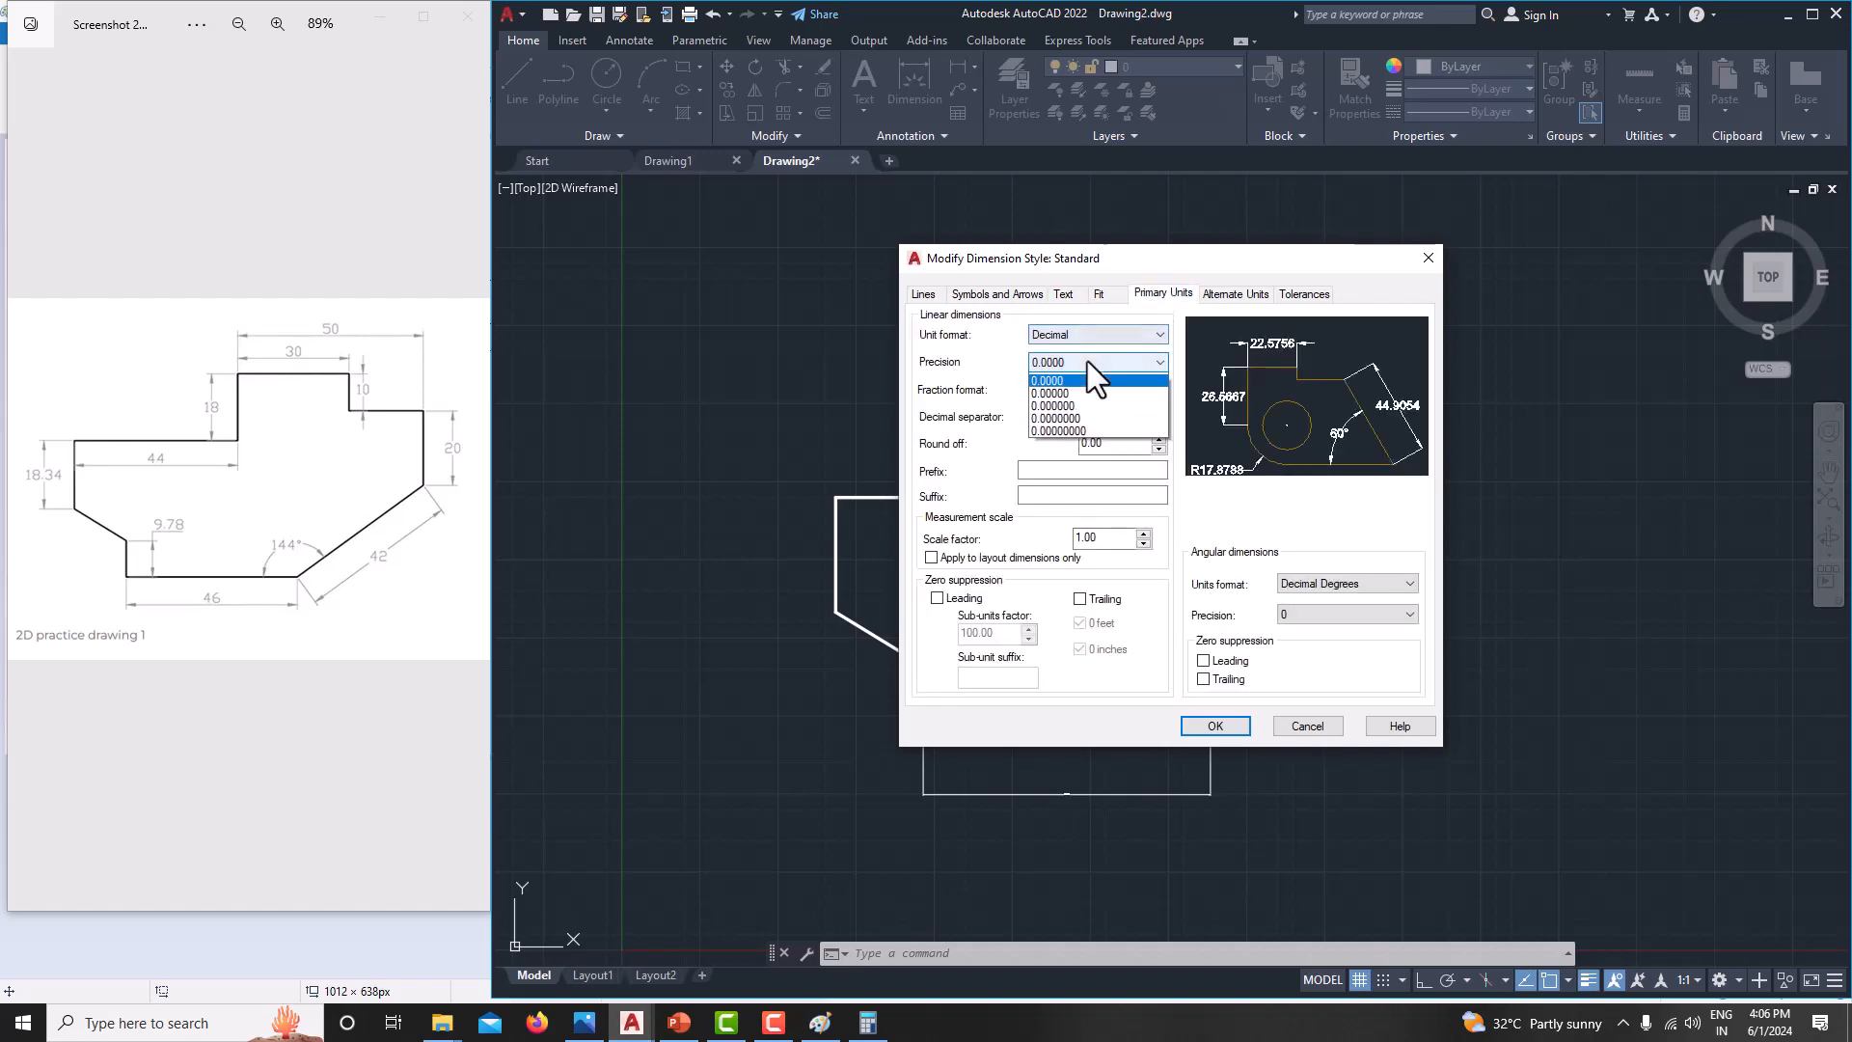
pyautogui.click(1061, 404)
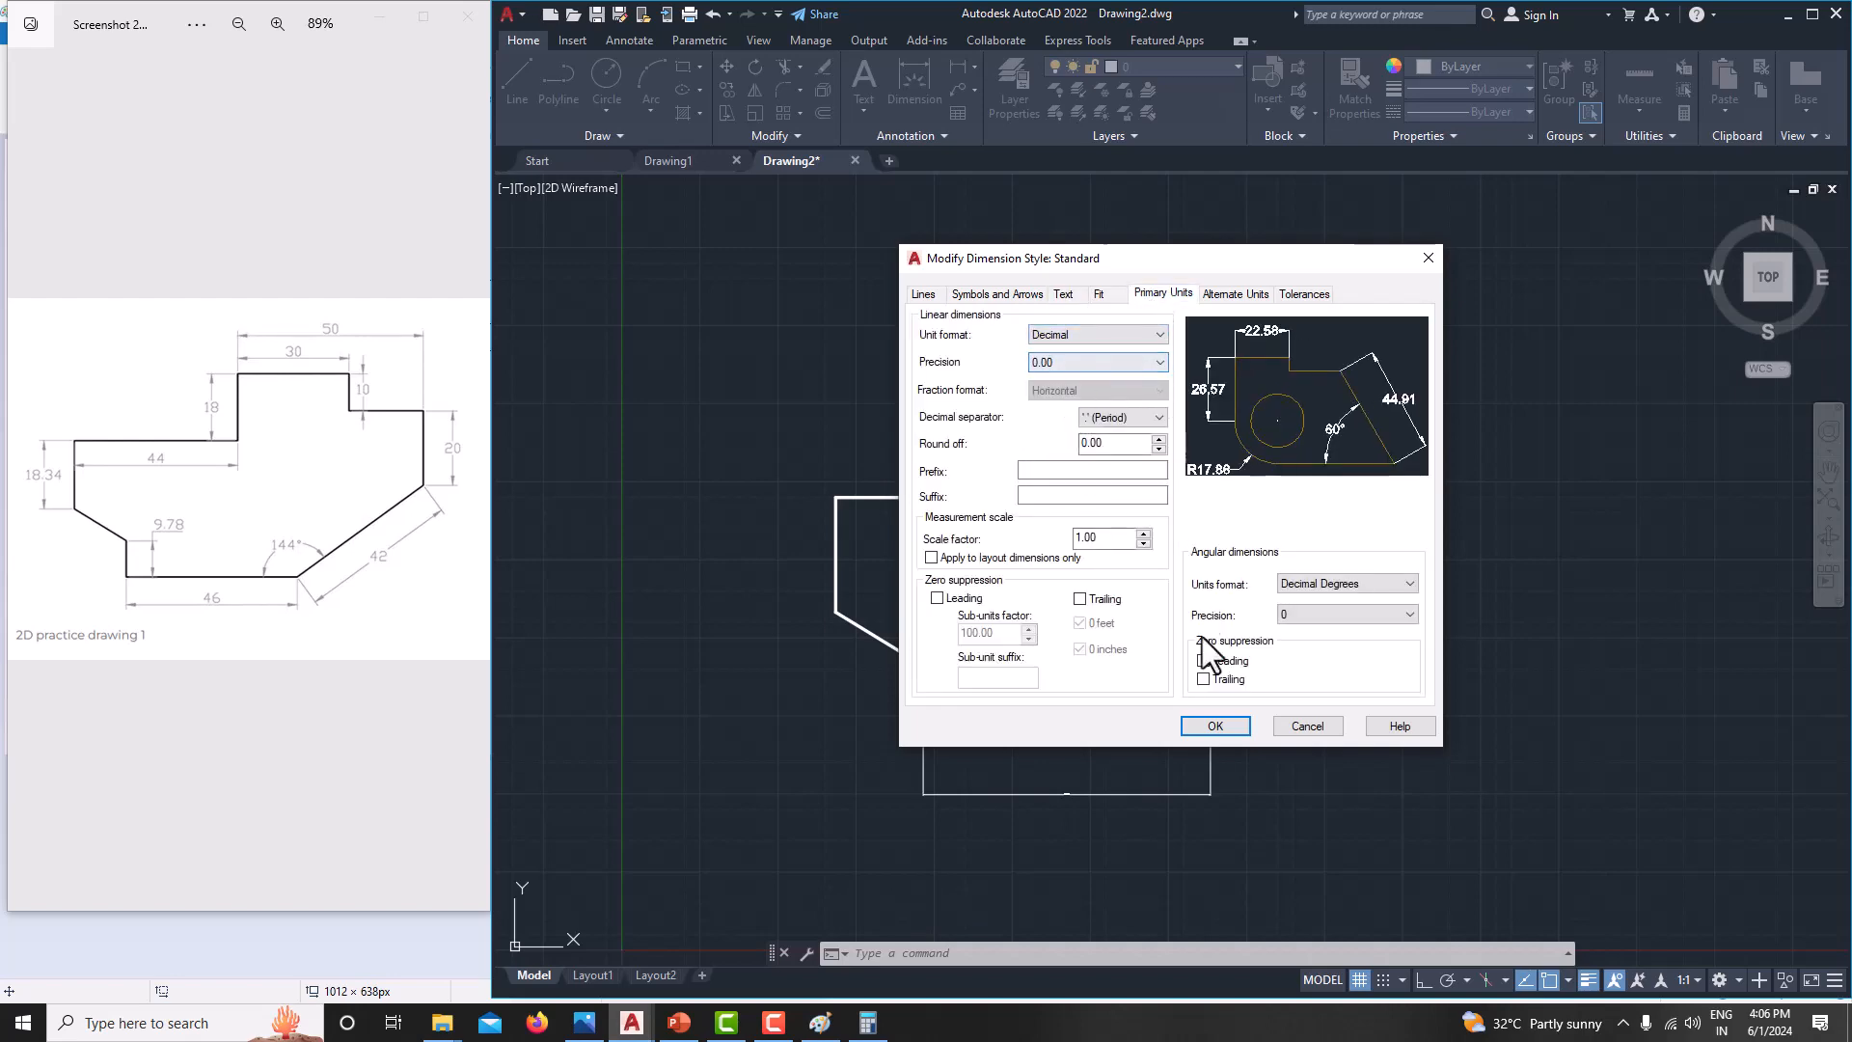
pyautogui.click(1218, 722)
pyautogui.click(1283, 650)
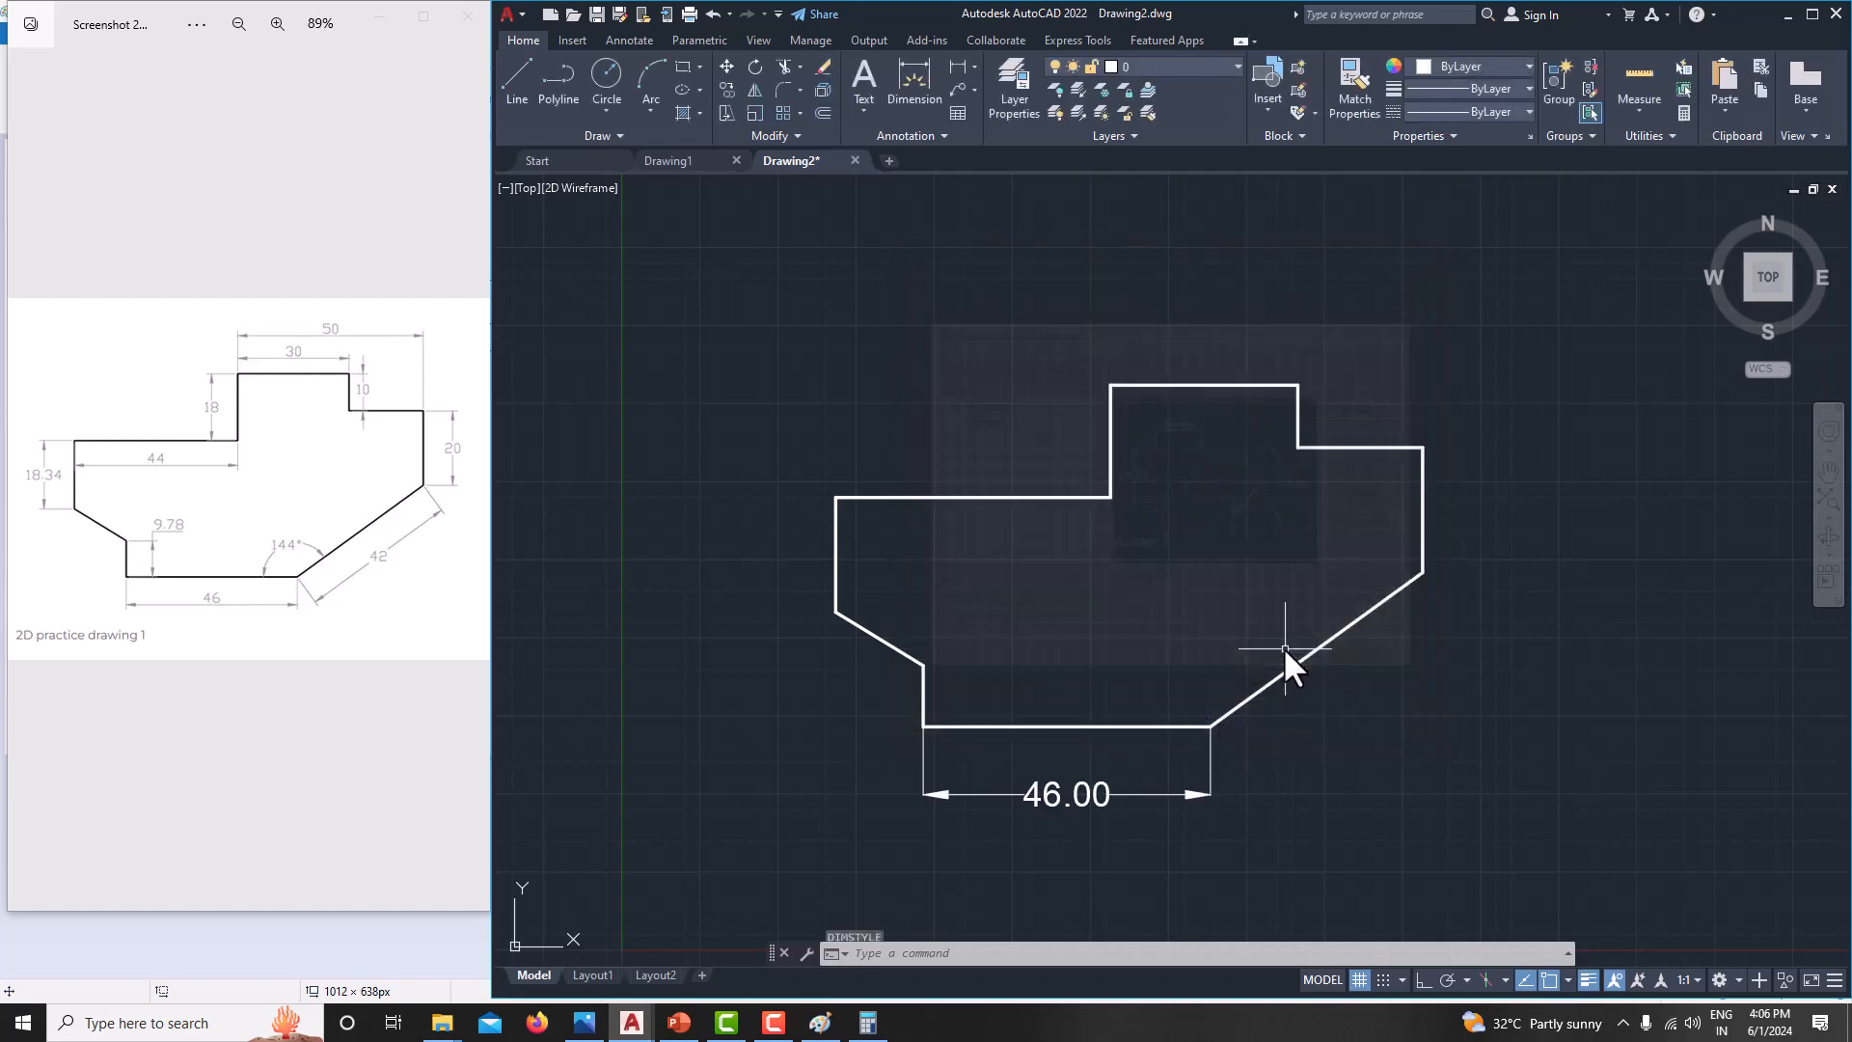
# Add an aligned dimension to the long sloped edge at the profile's lower right, placed outside the outline
pyautogui.moveTo(1125, 798); pyautogui.dragTo(1106, 772, button='middle')
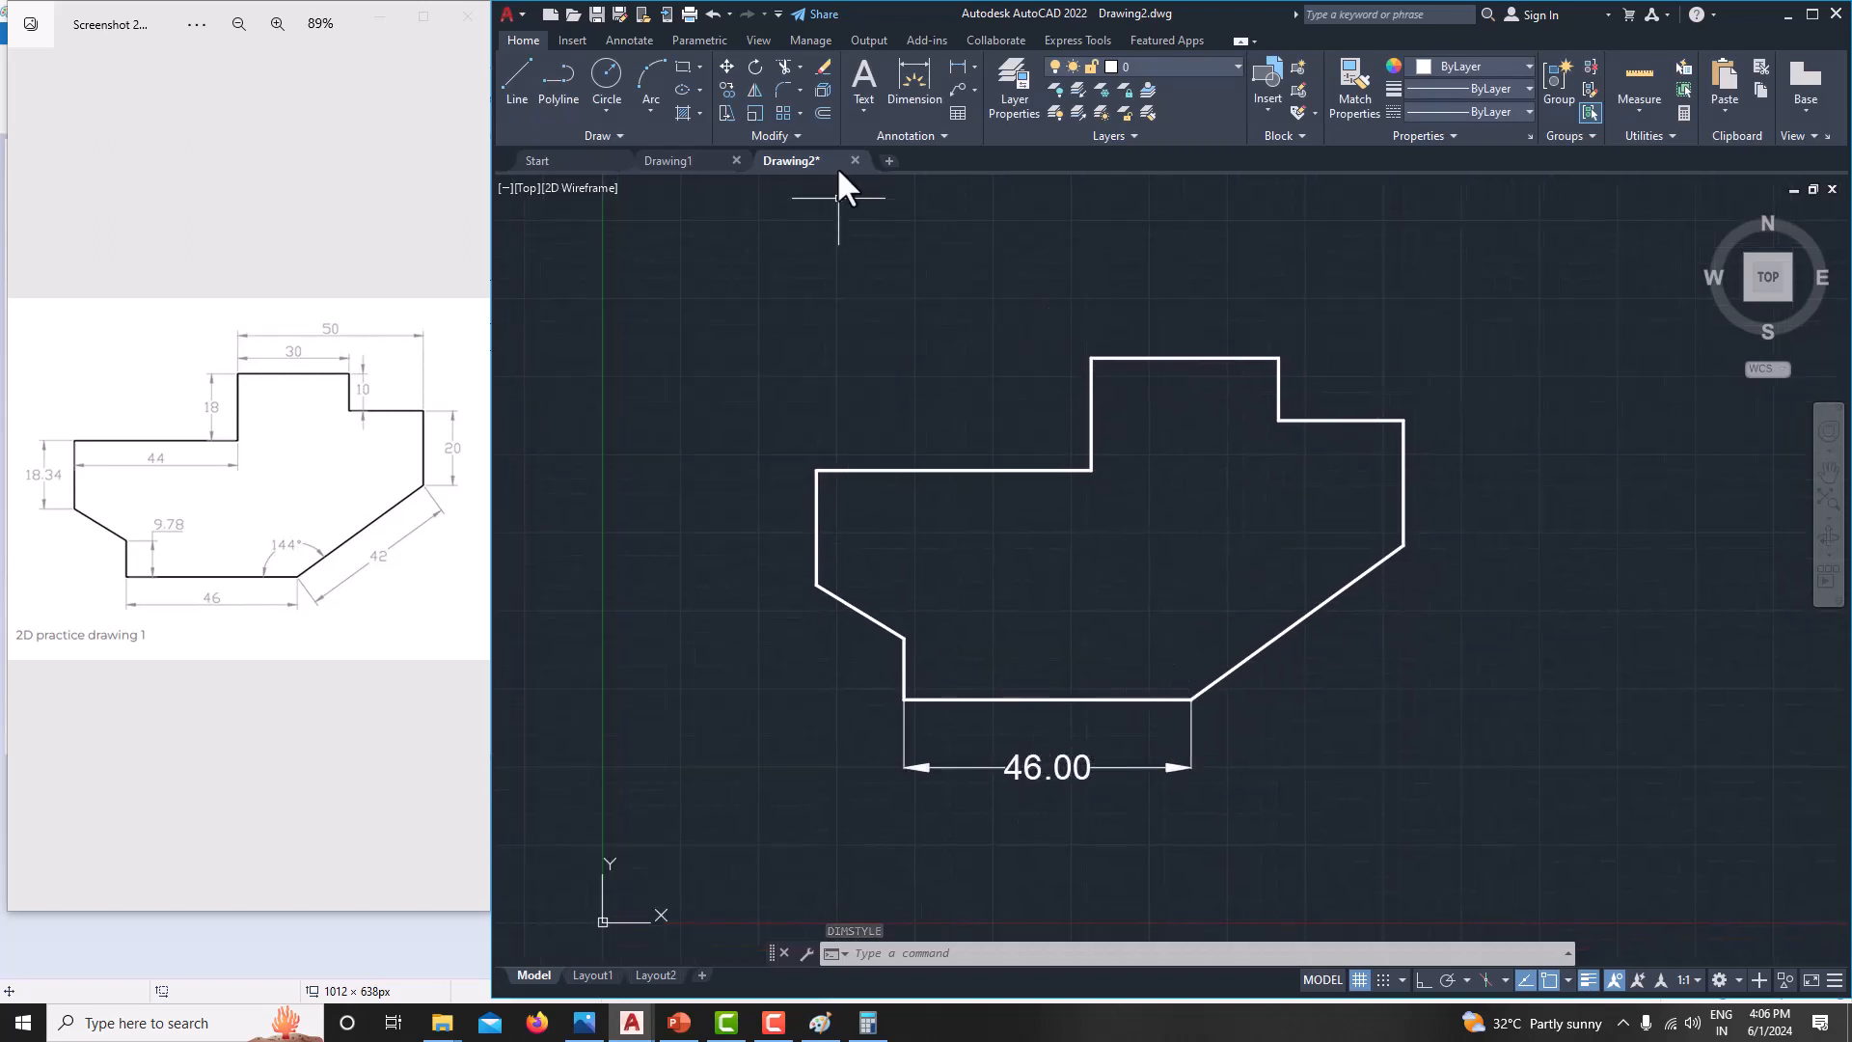
pyautogui.click(957, 64)
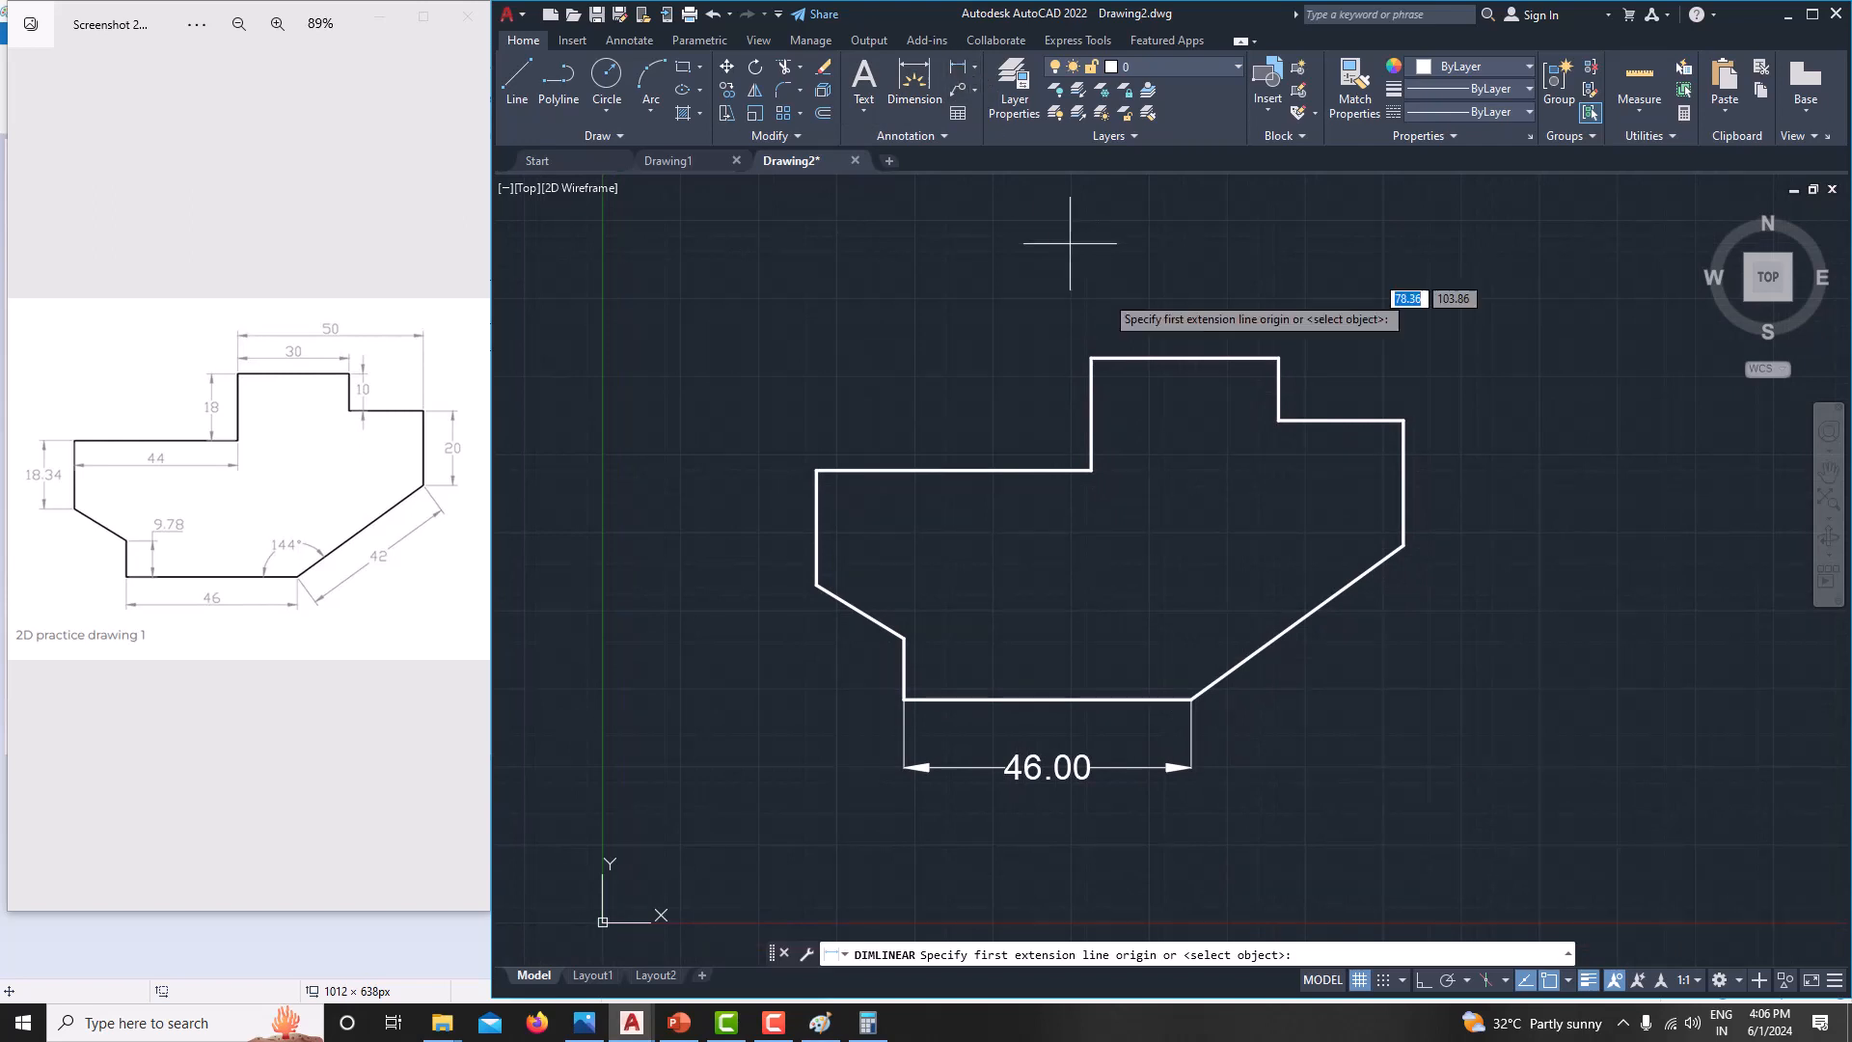
pyautogui.click(976, 63)
pyautogui.click(993, 135)
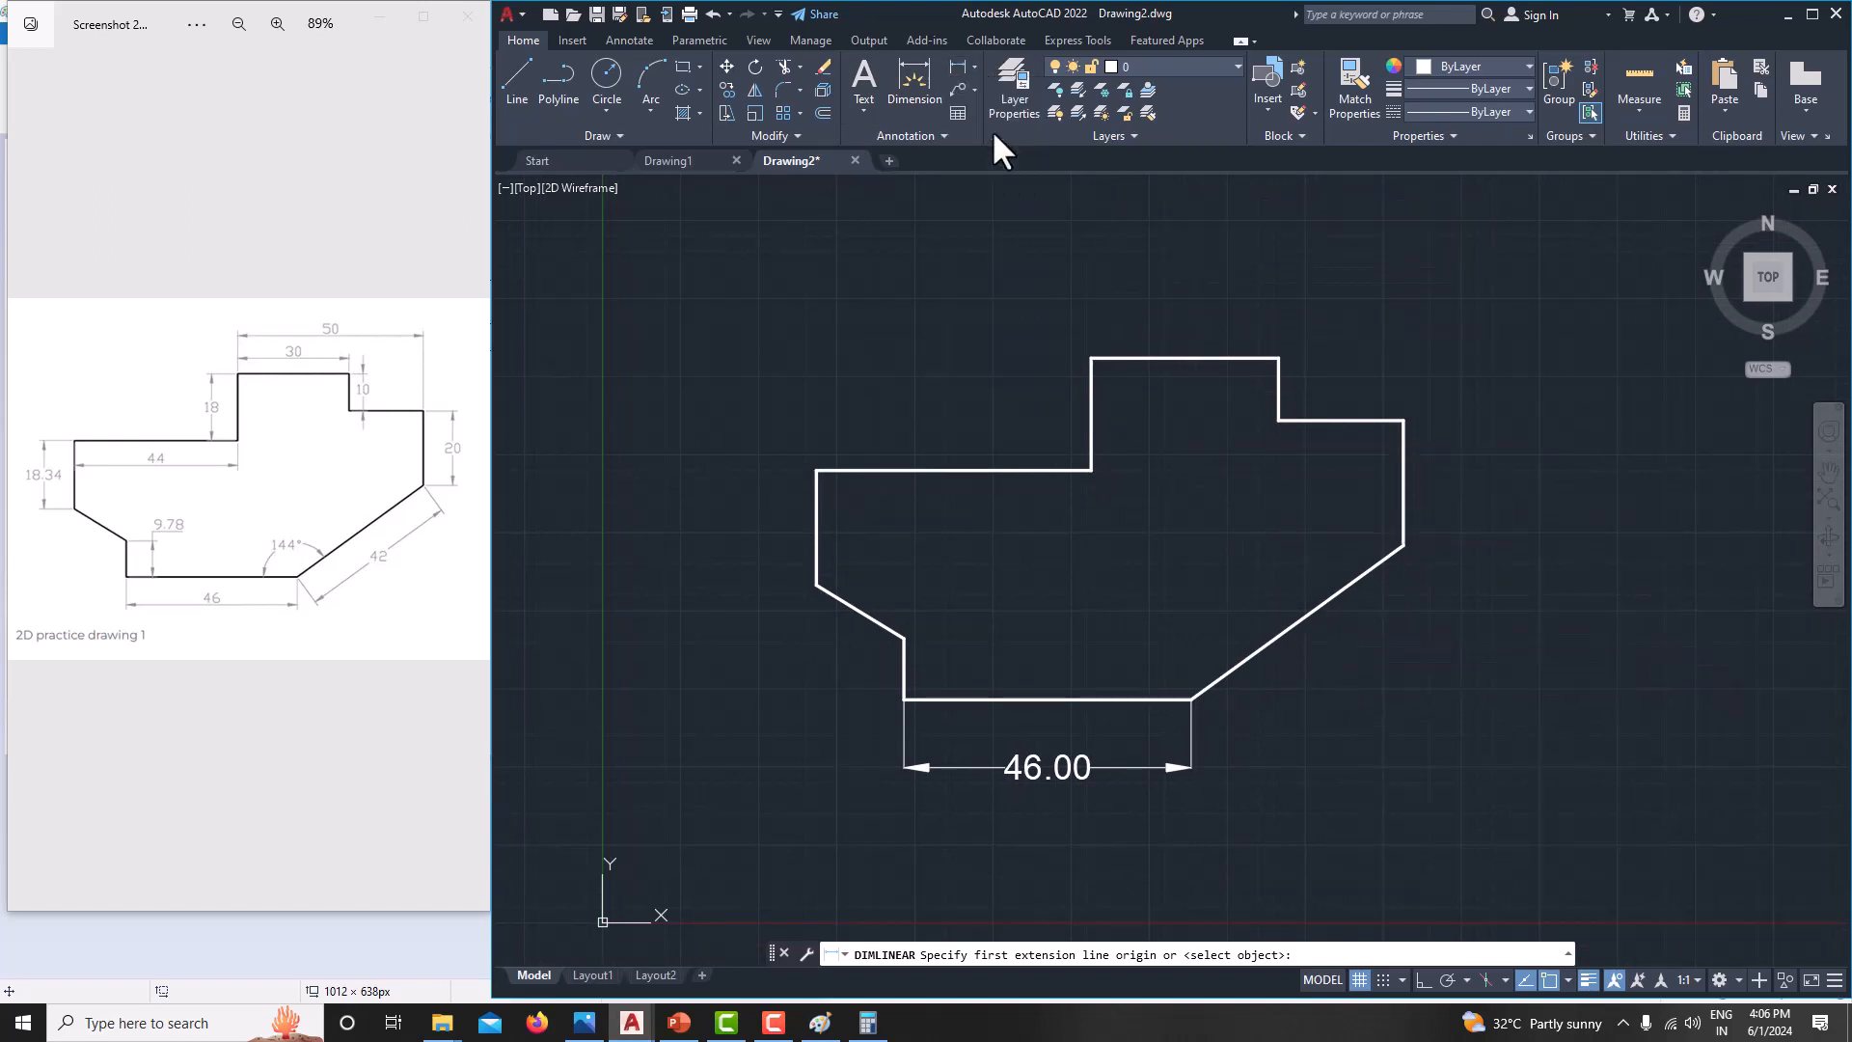
pyautogui.click(1191, 700)
pyautogui.click(1400, 548)
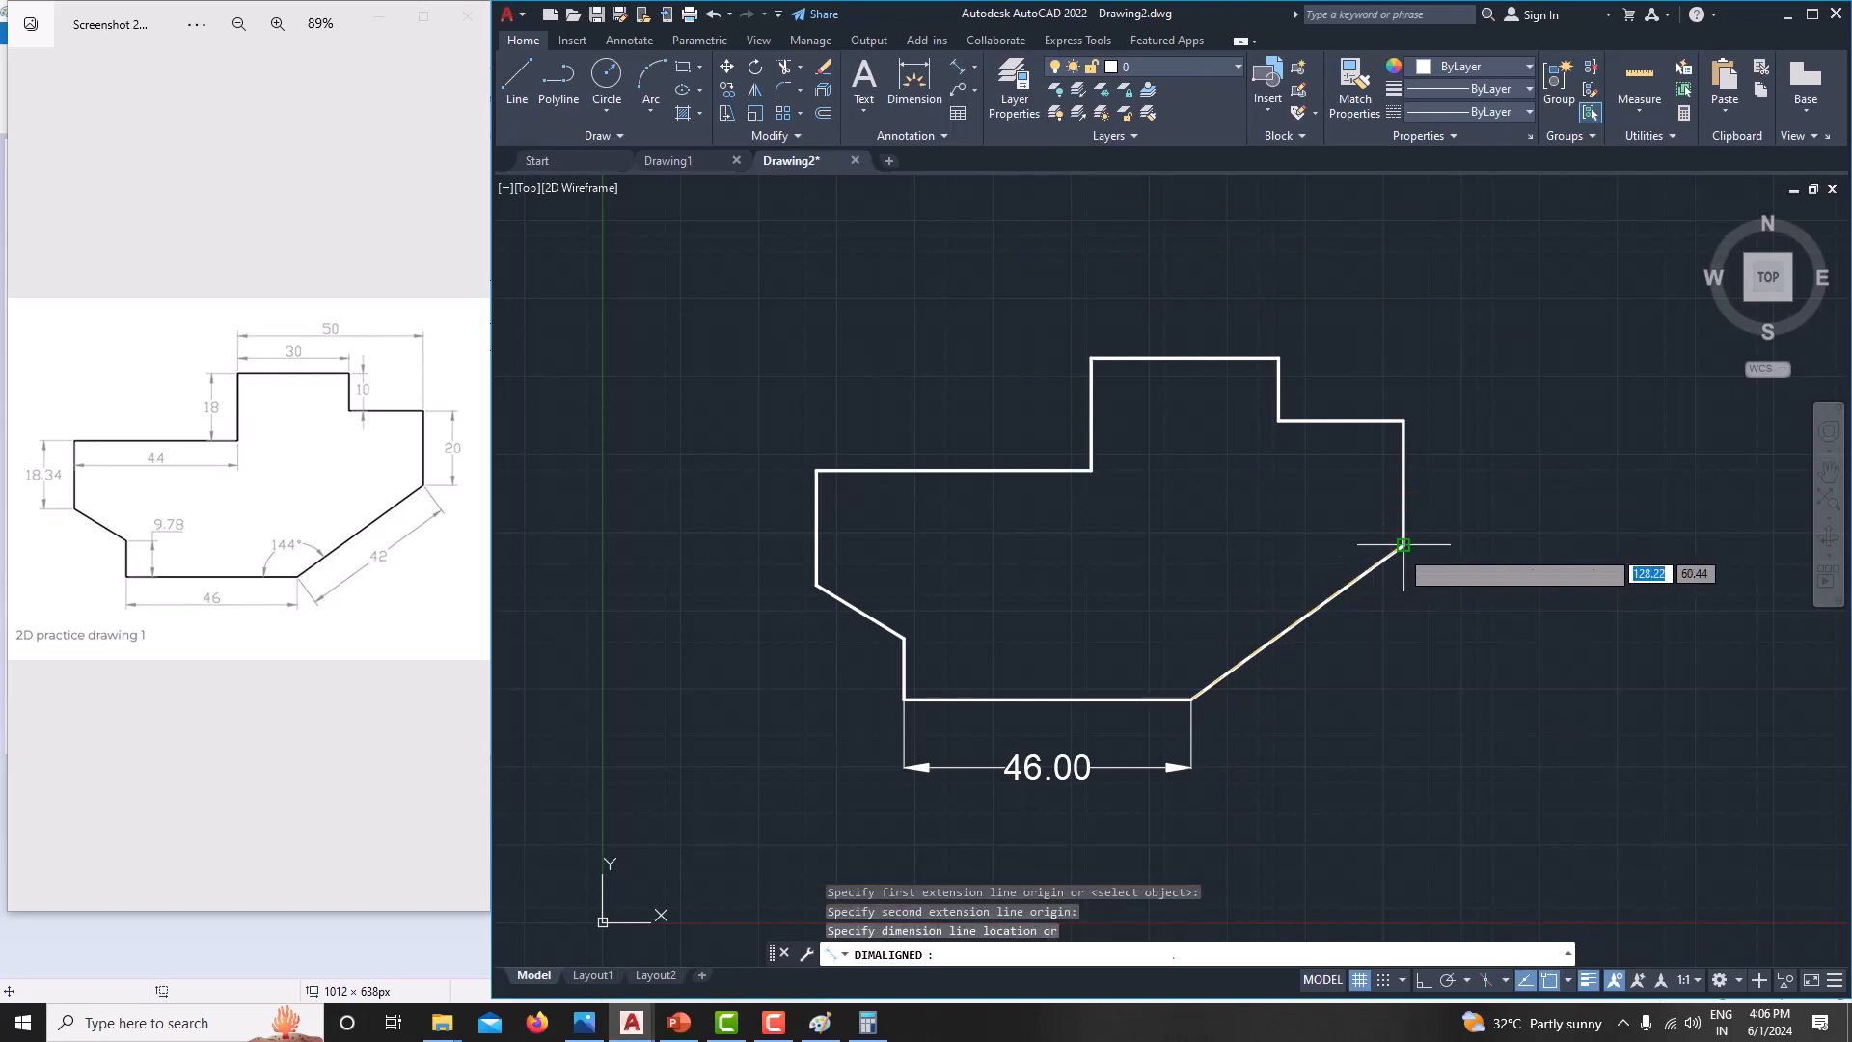
pyautogui.click(1477, 602)
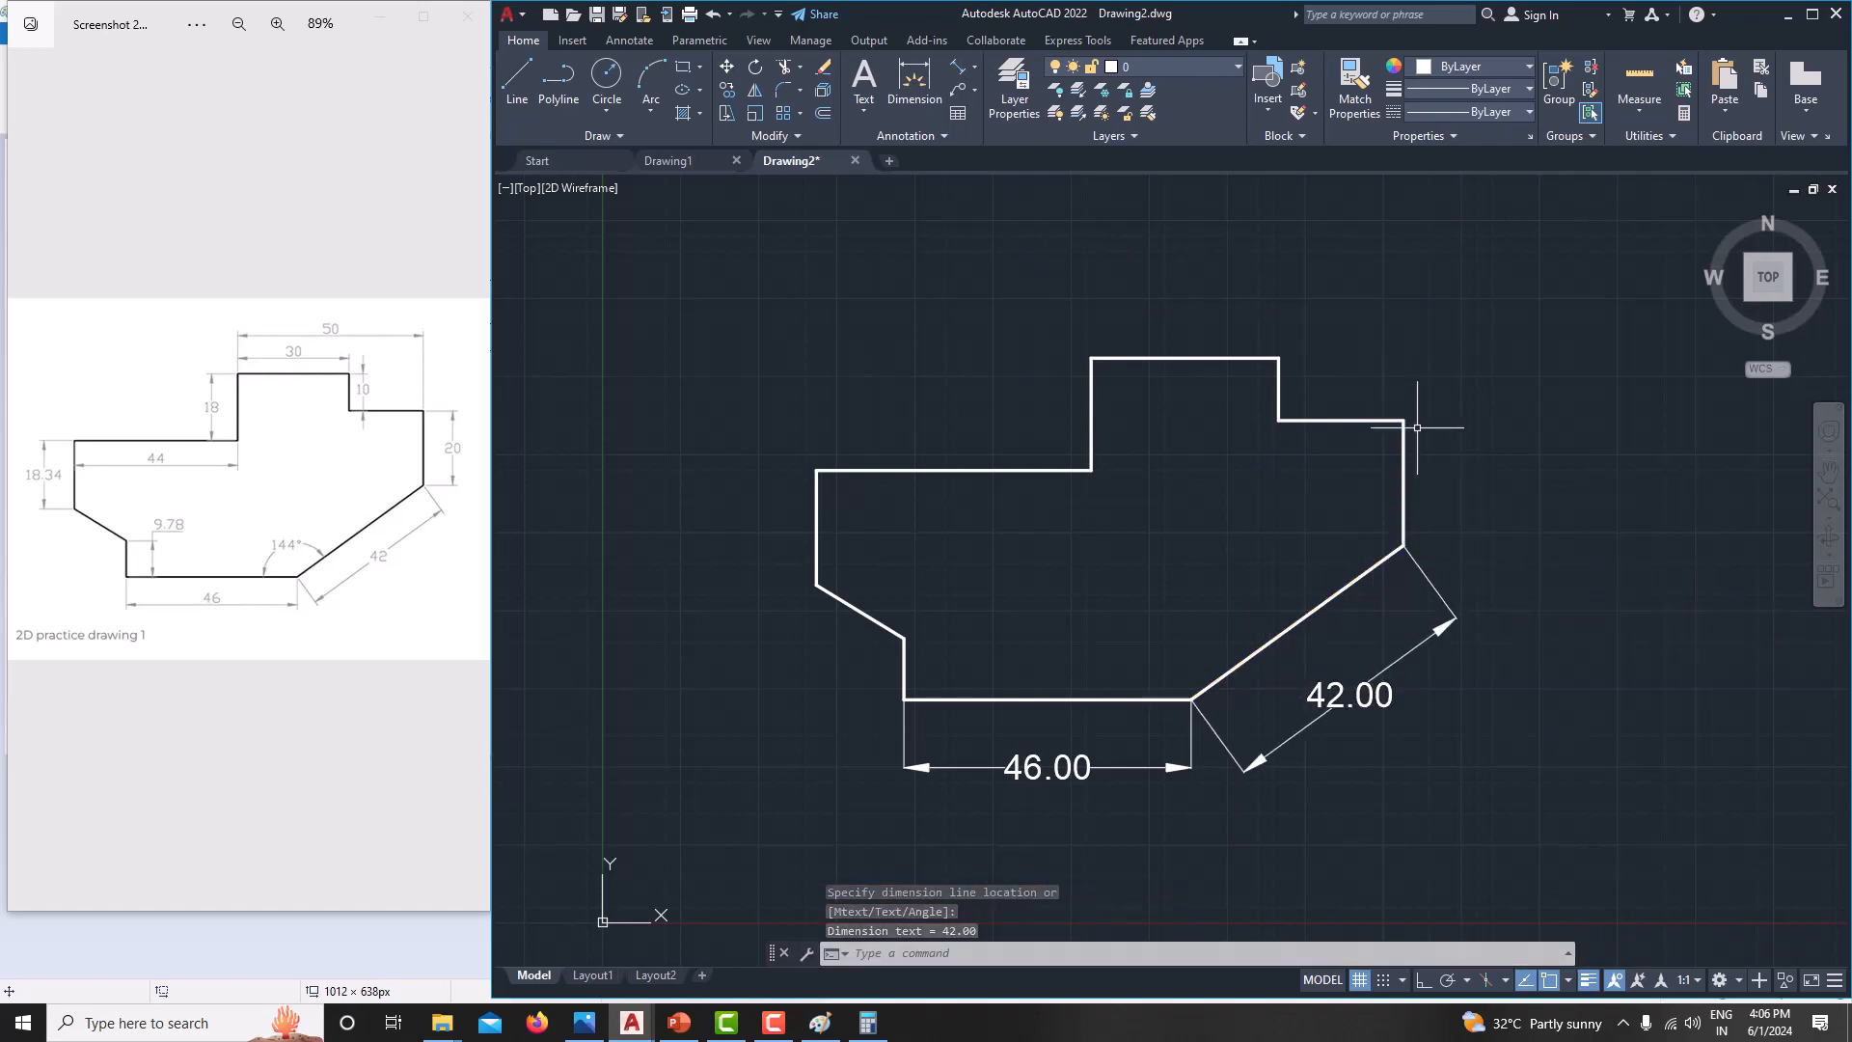
# Add an aligned dimension to the profile's rightmost vertical edge, placed to its right
pyautogui.press('Return')
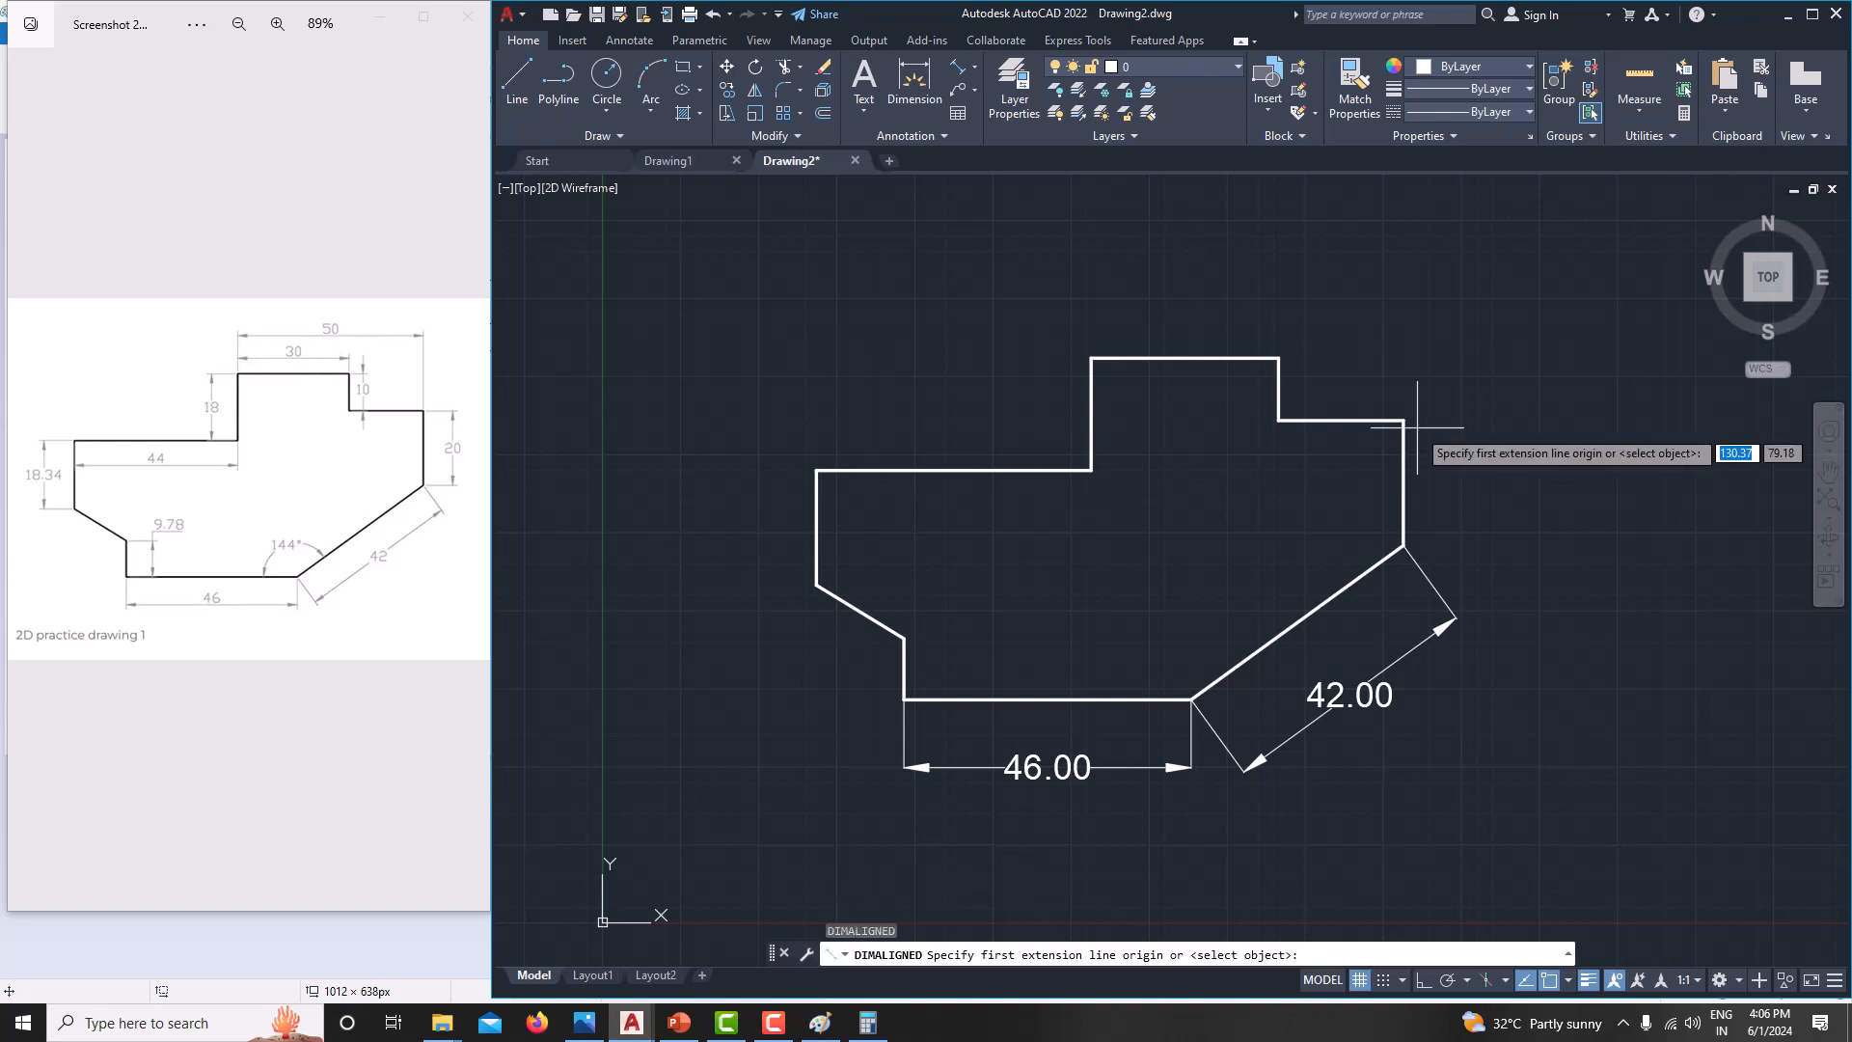
pyautogui.click(1404, 420)
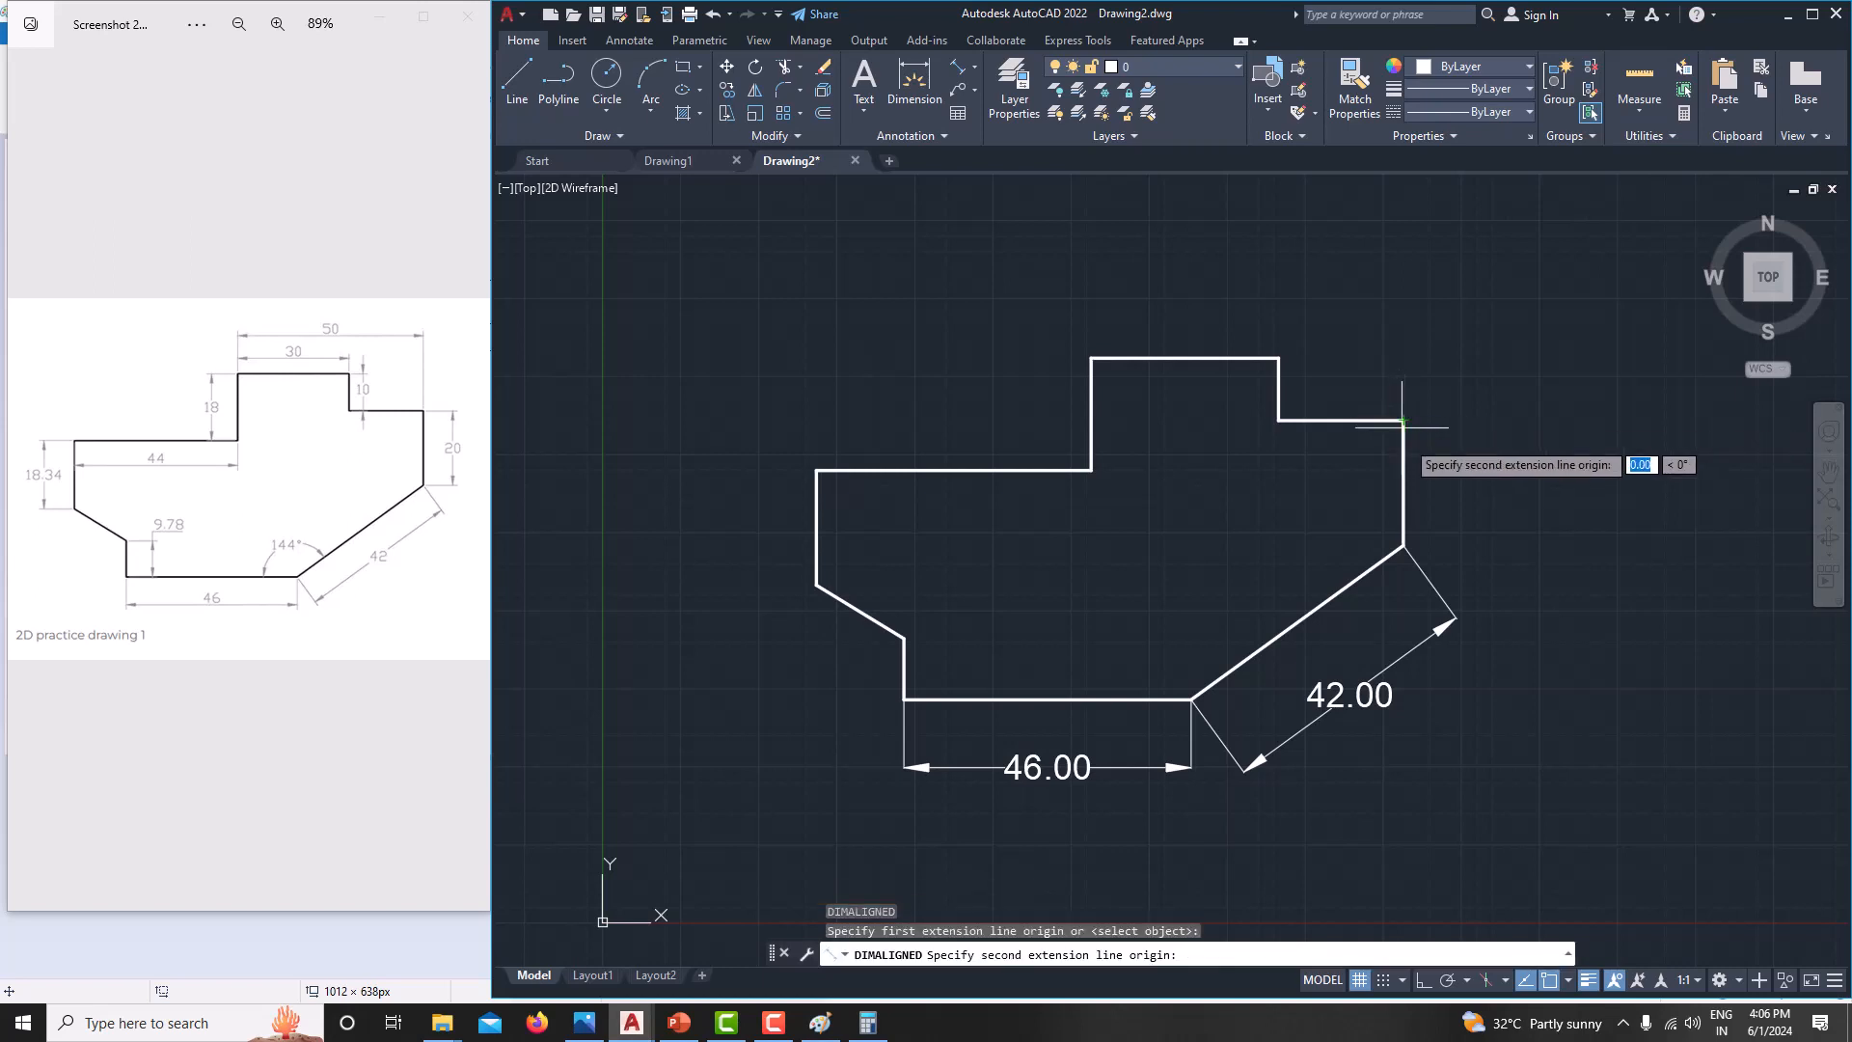
pyautogui.click(1404, 546)
pyautogui.click(1463, 537)
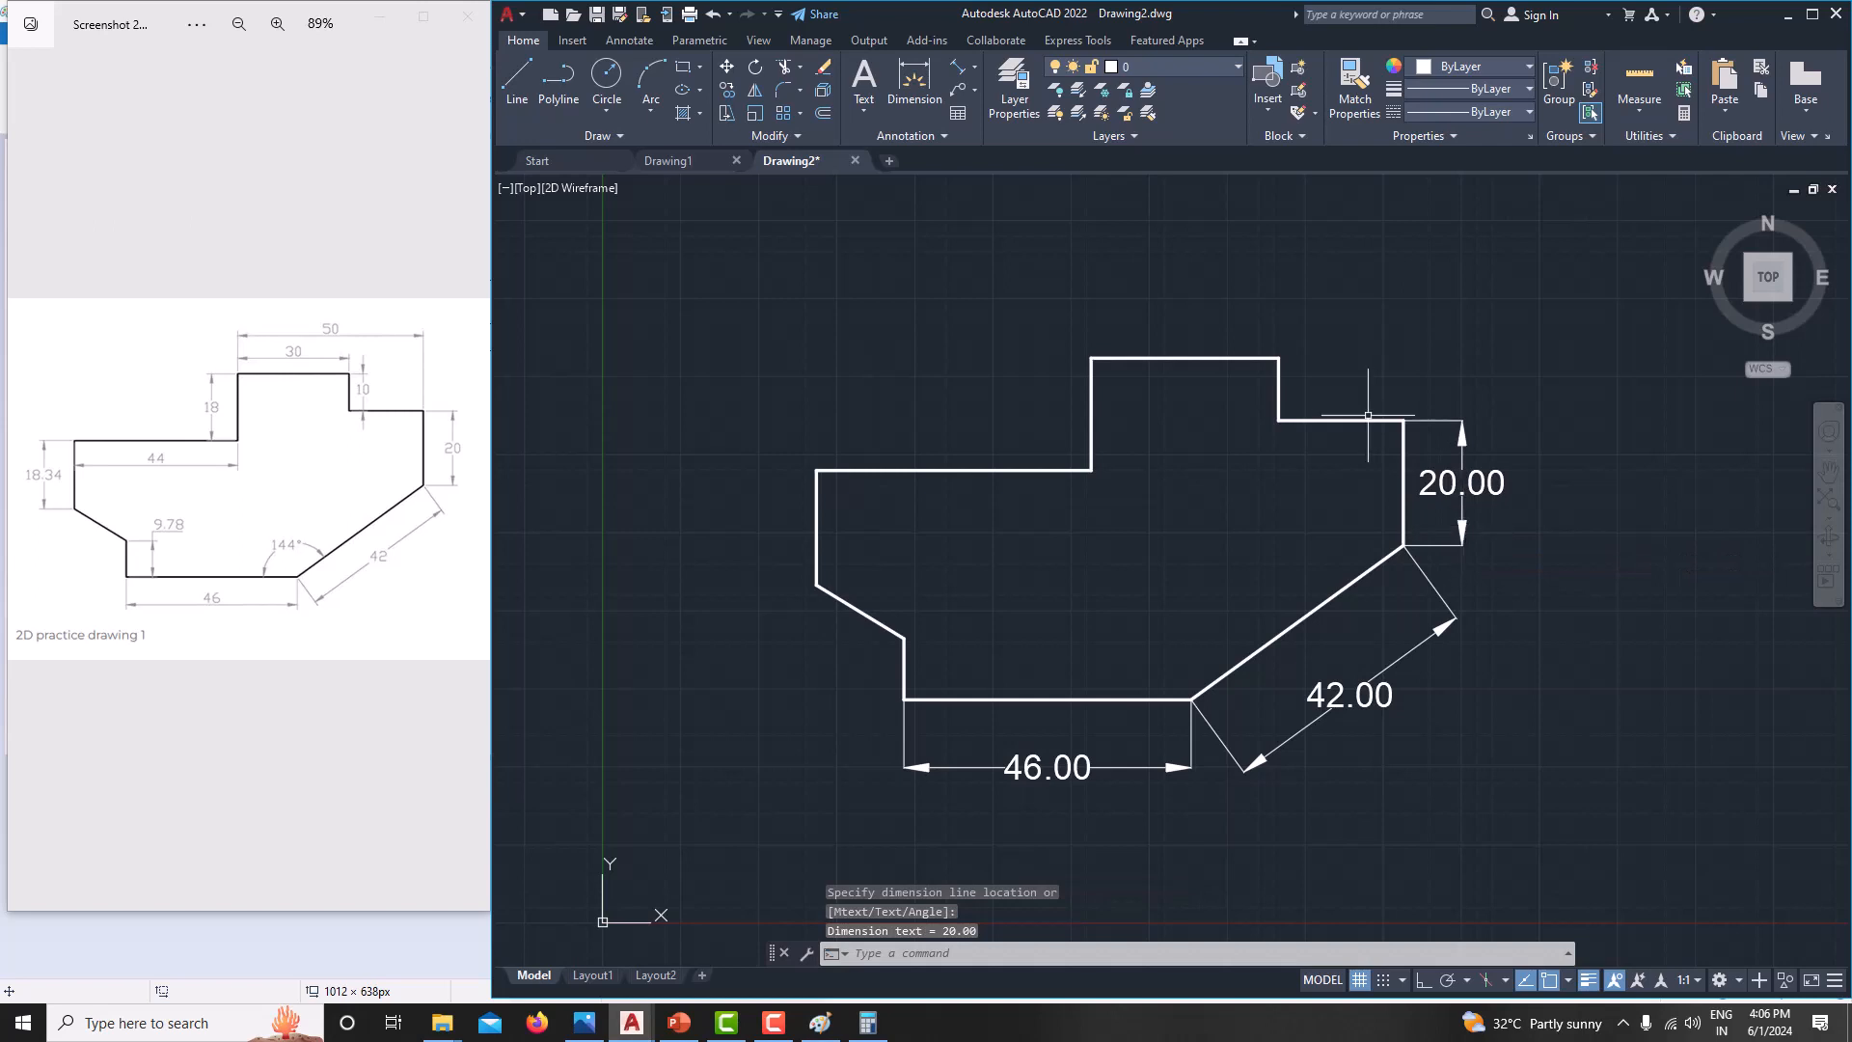
pyautogui.press('Return')
pyautogui.click(1403, 421)
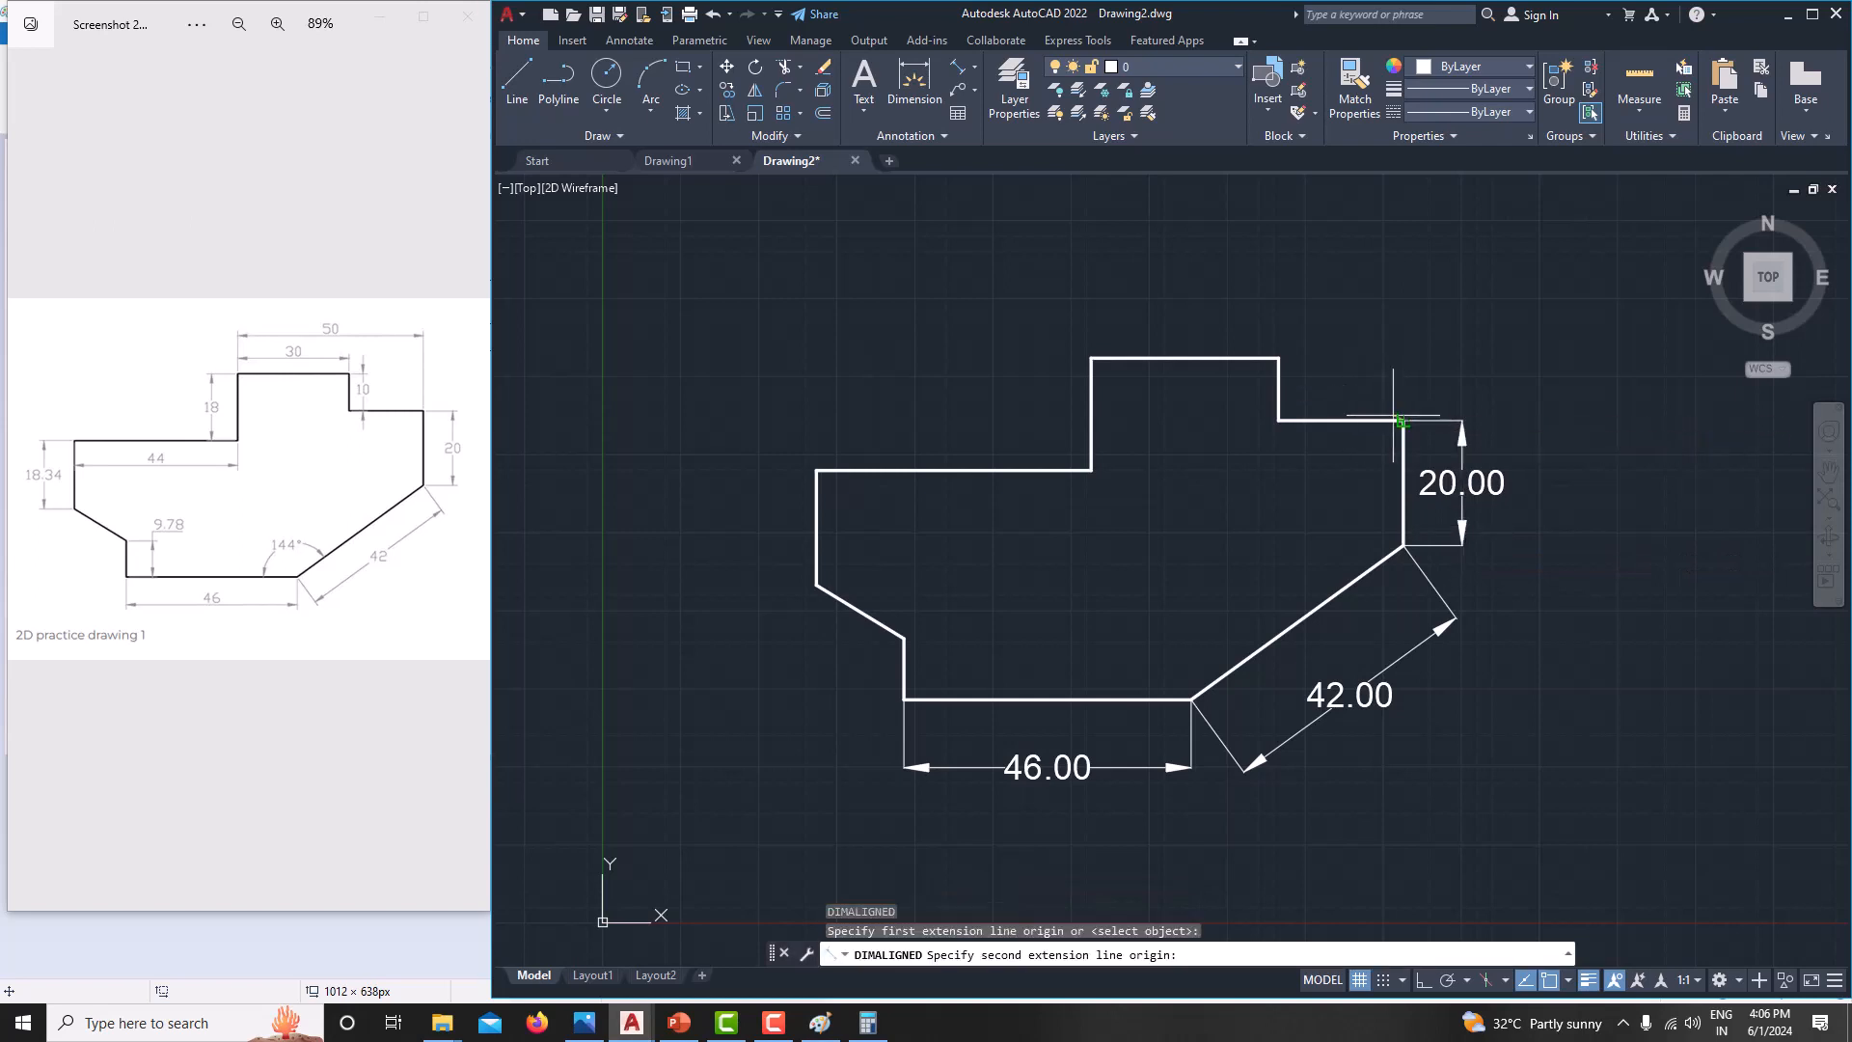
pyautogui.click(1280, 420)
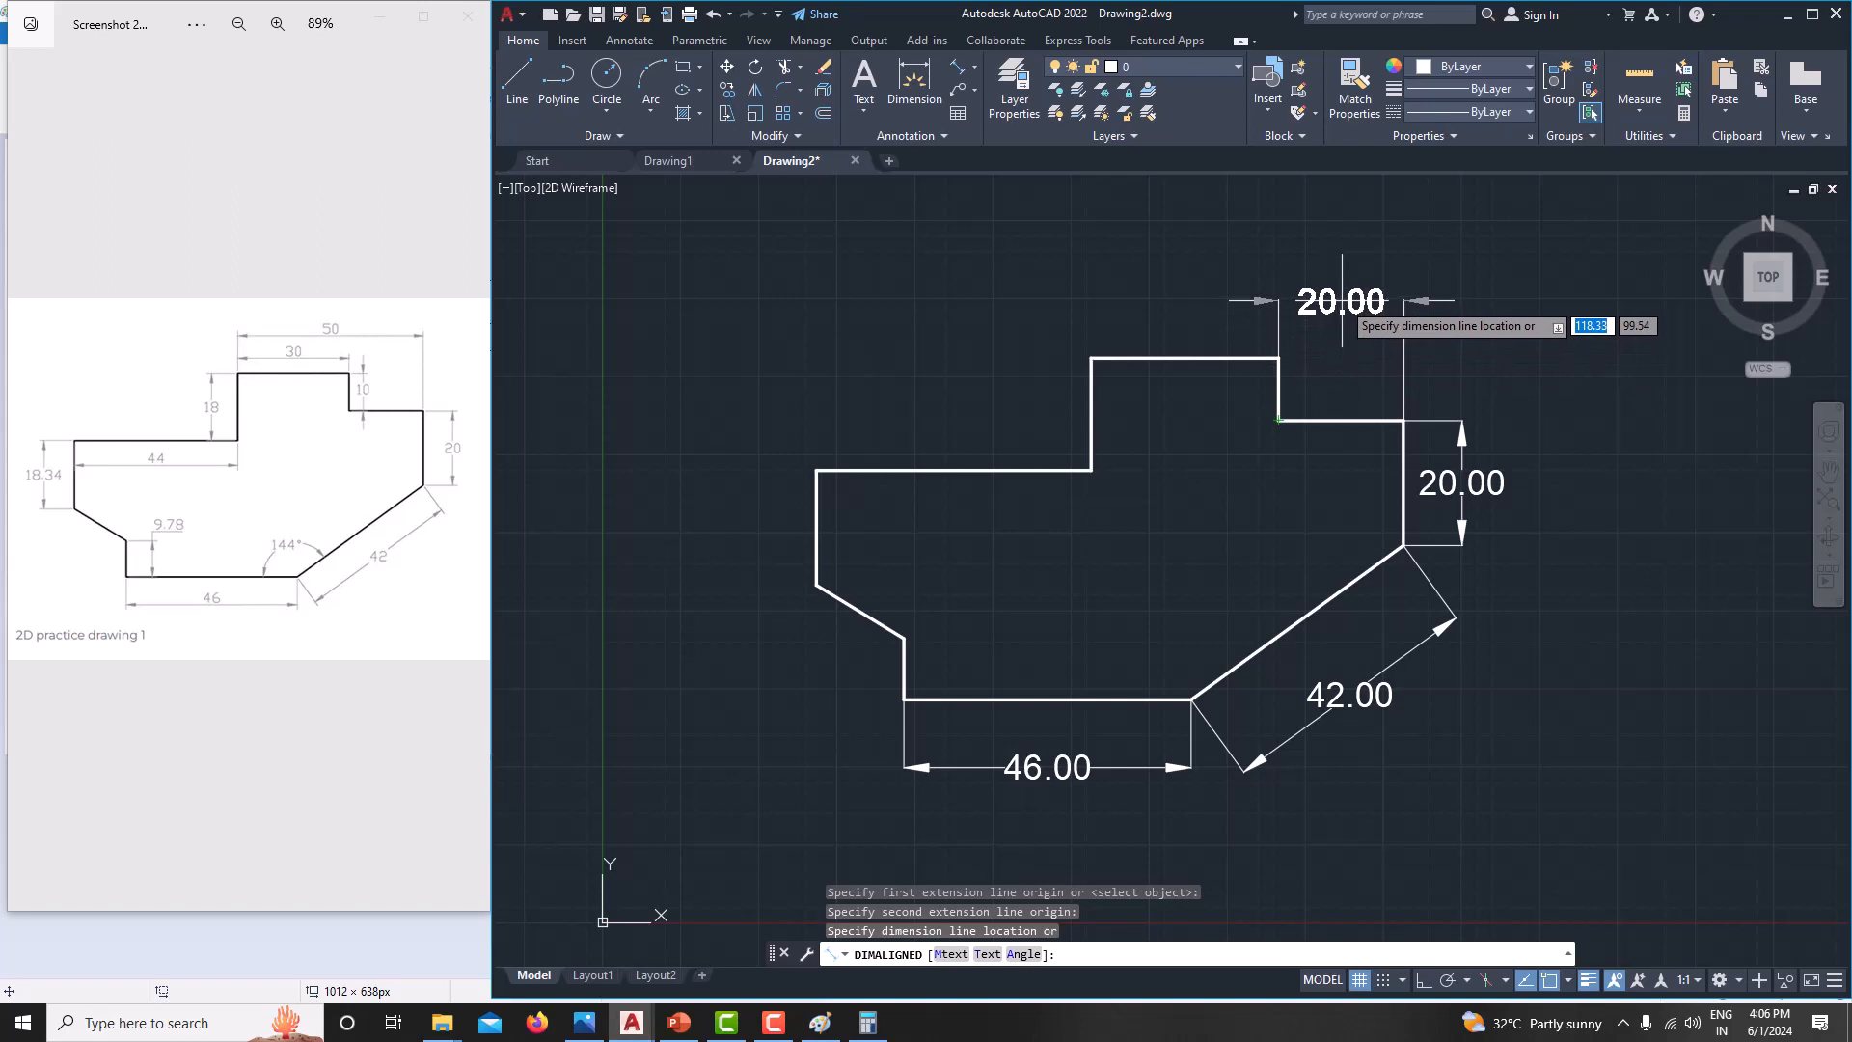
pyautogui.press('Escape')
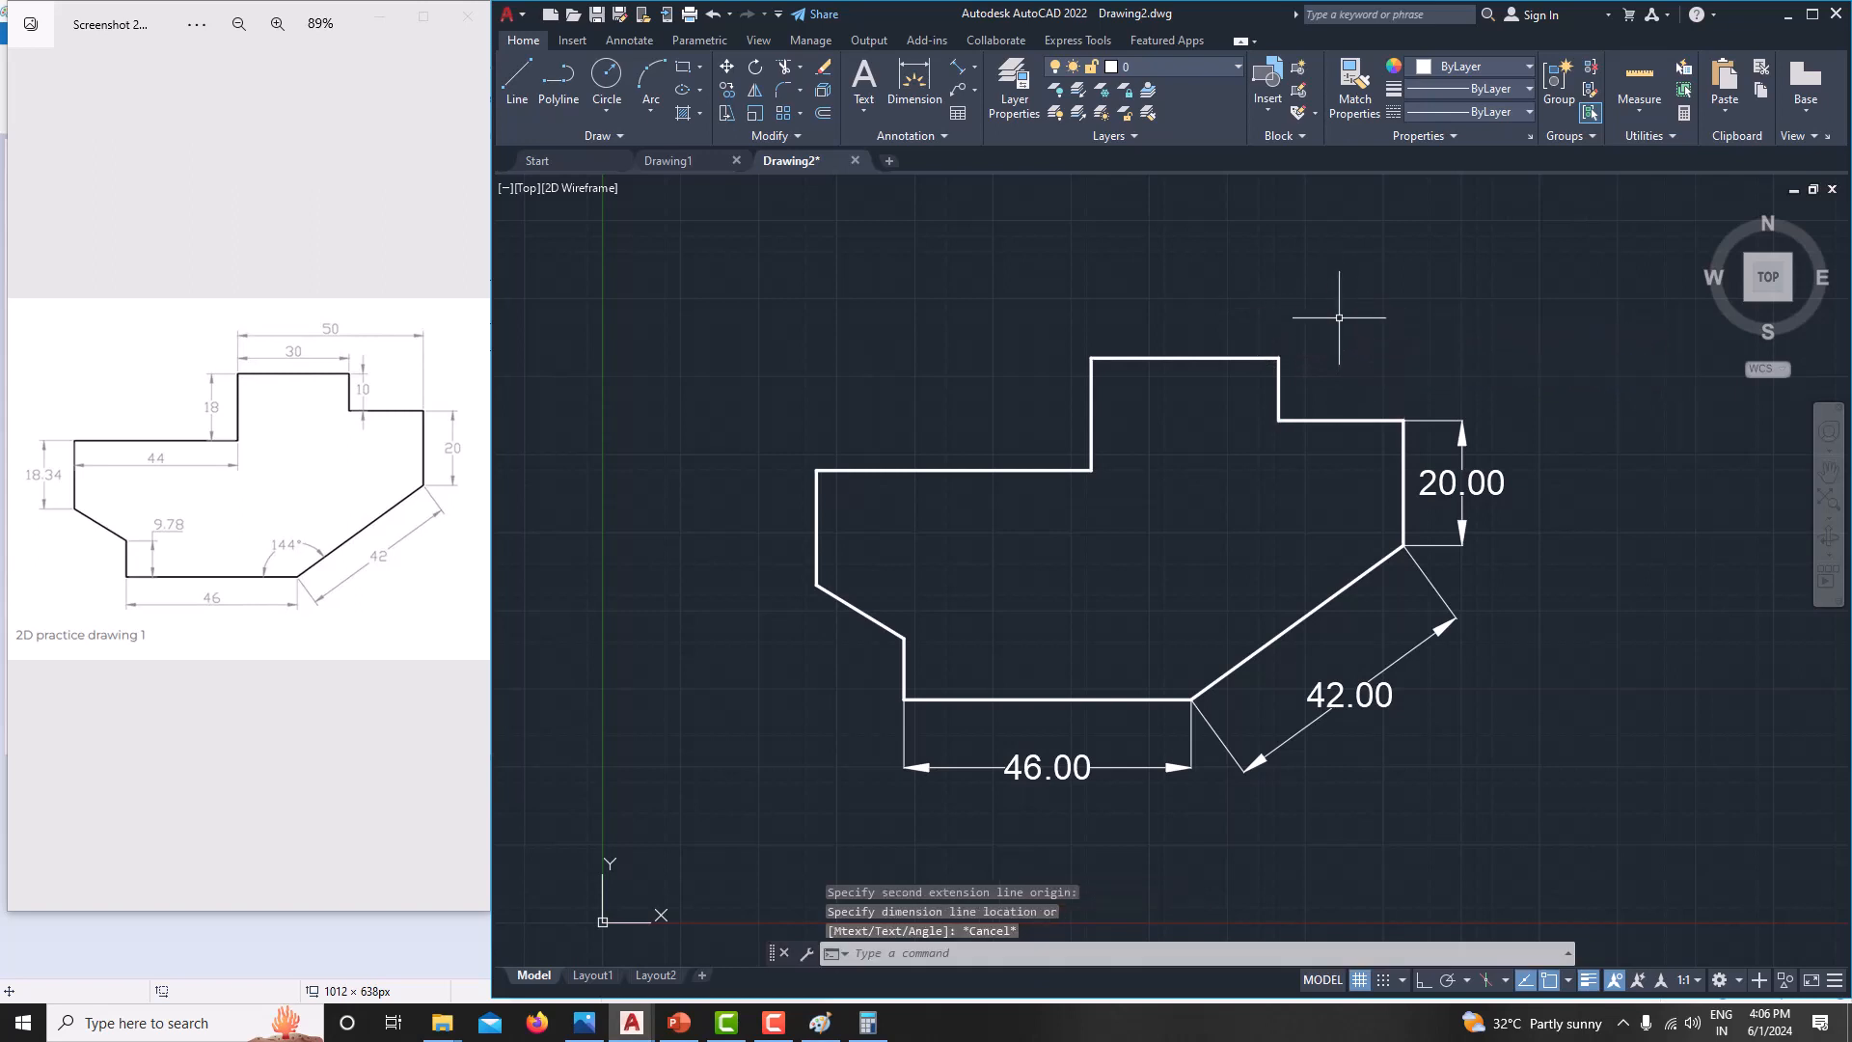
# Add a linear horizontal dimension from the raised section's upper-left corner to the rightmost edge's upper corner, placed above the profile
pyautogui.click(974, 66)
pyautogui.click(1013, 98)
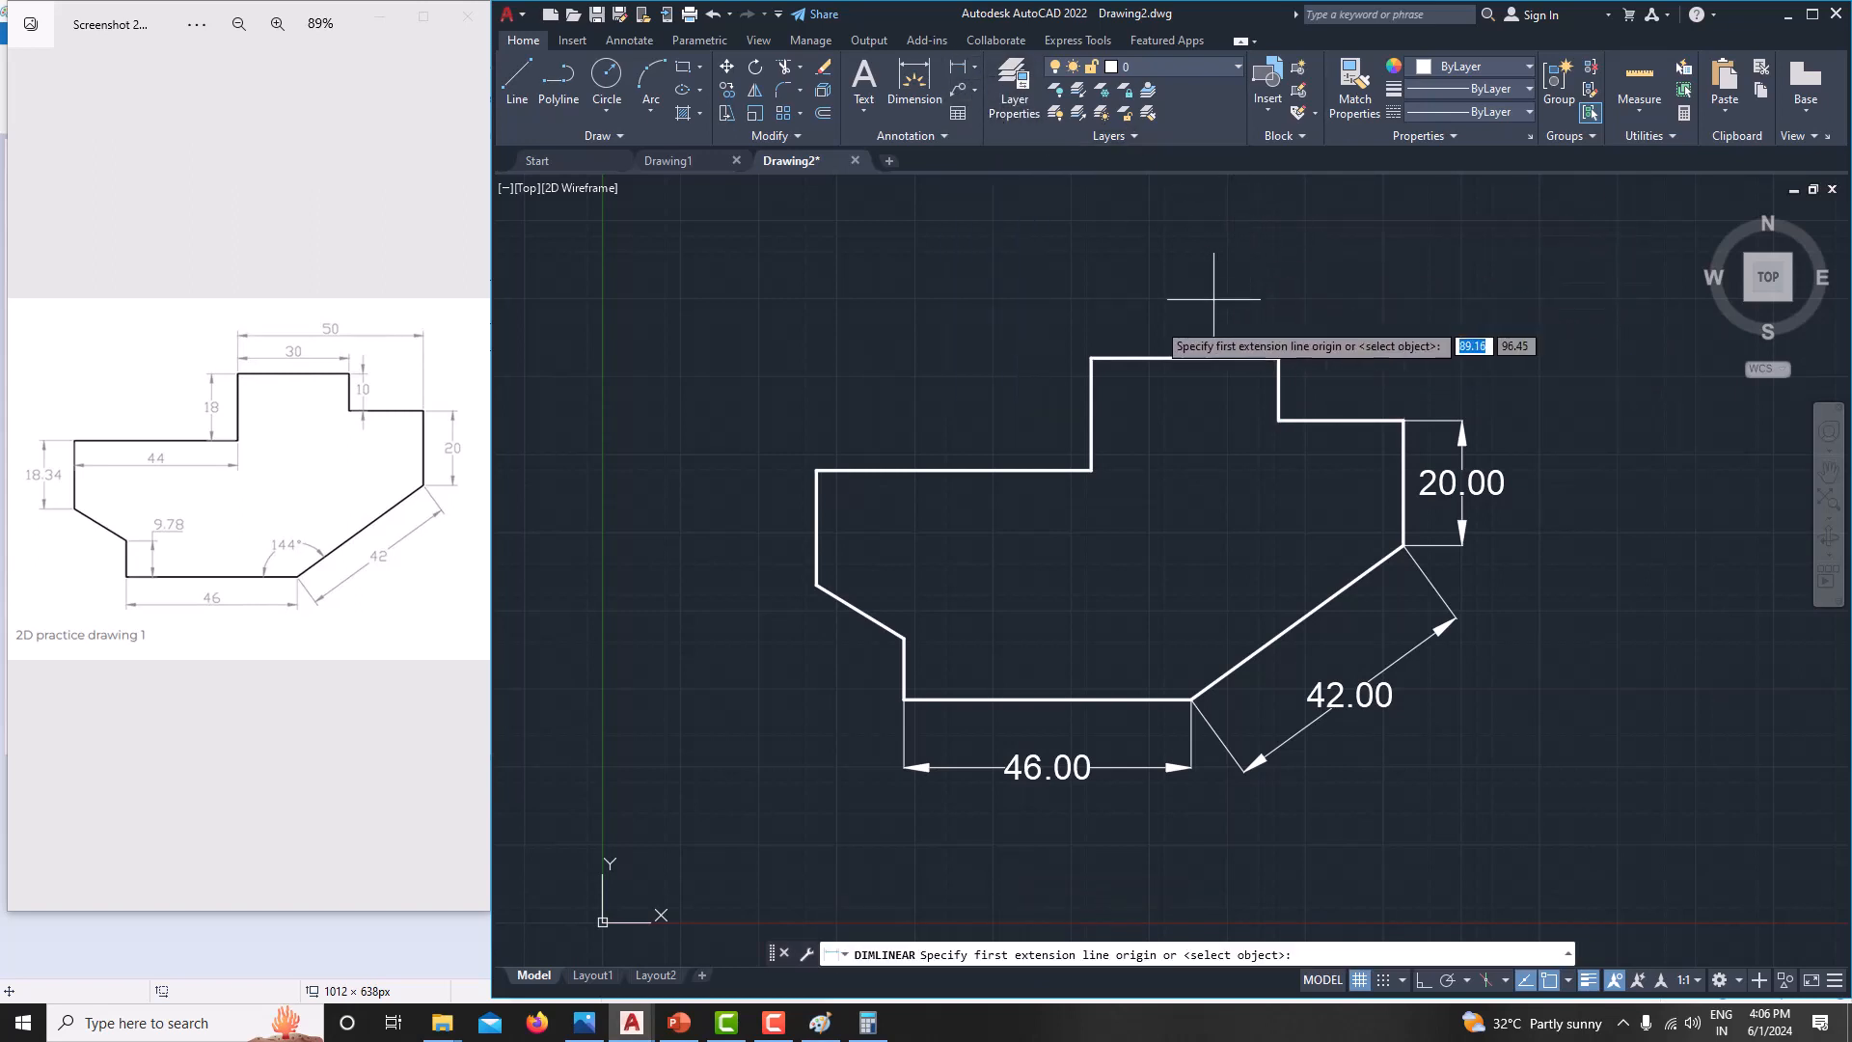
pyautogui.click(1093, 358)
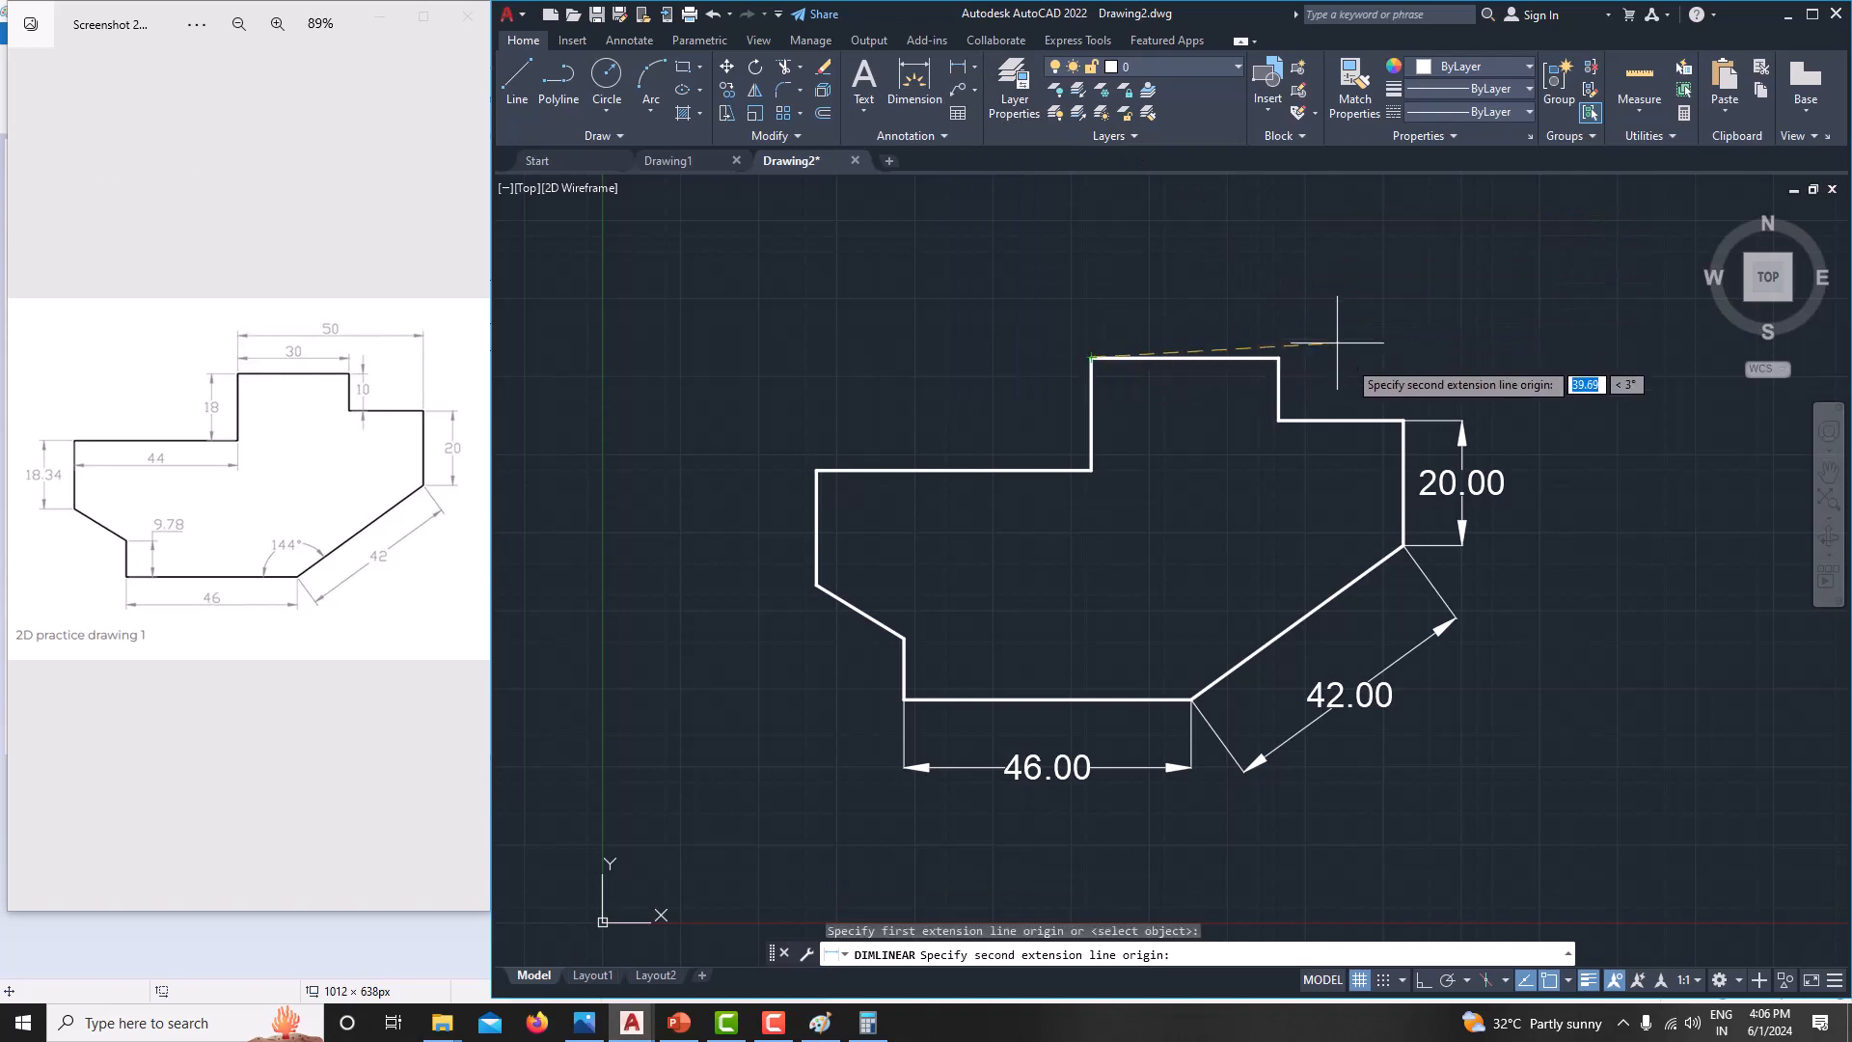
pyautogui.click(1404, 421)
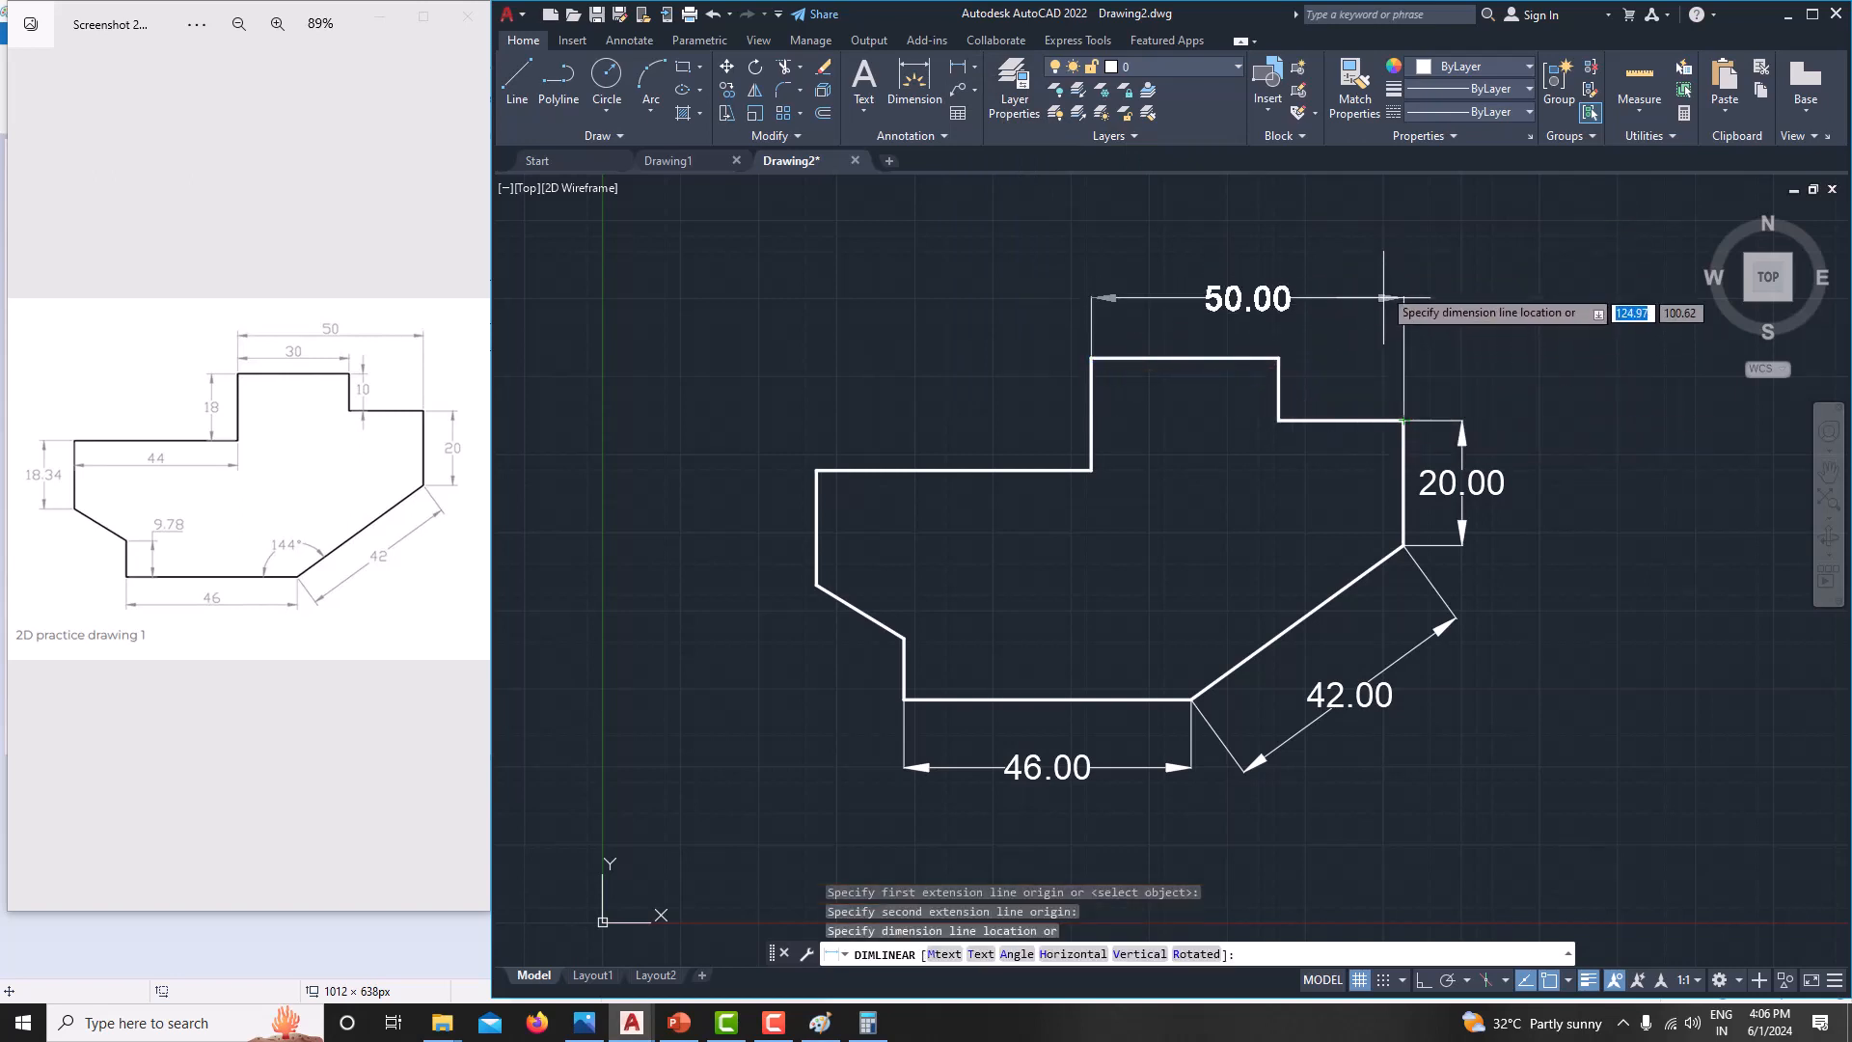
pyautogui.click(1382, 286)
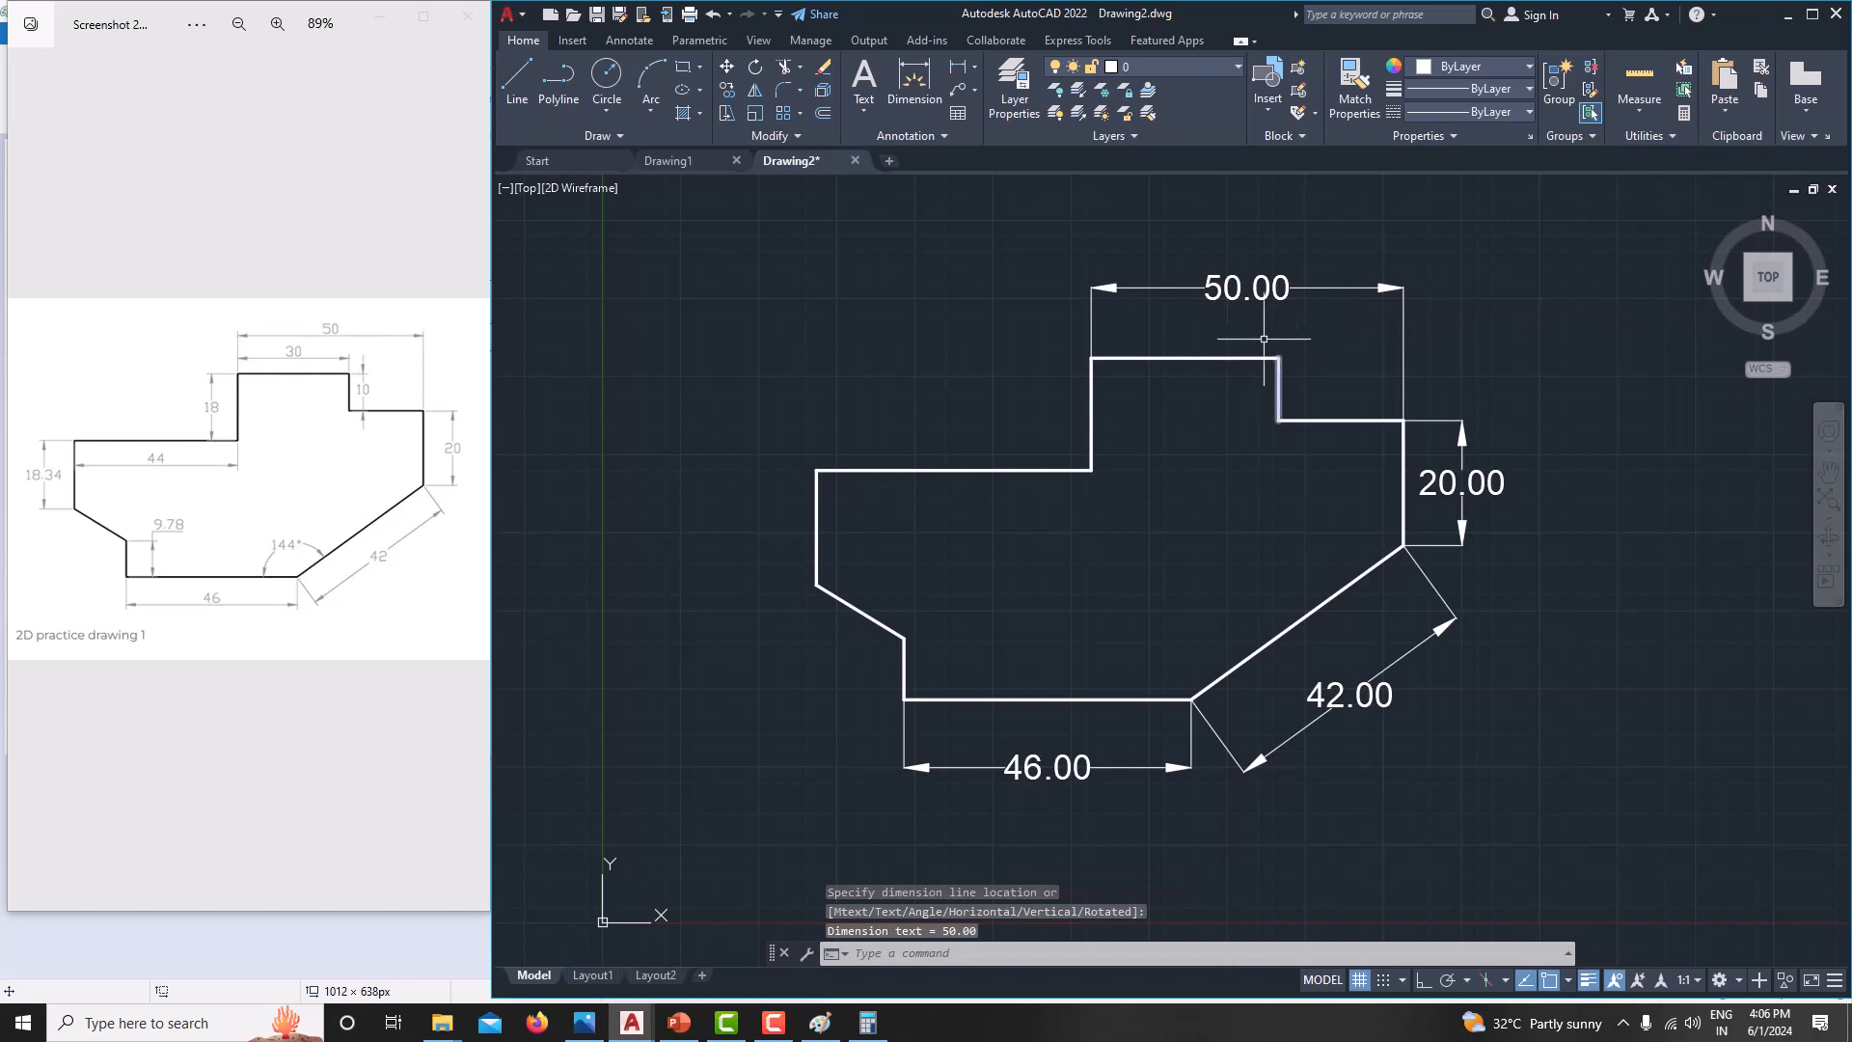
# Add a linear vertical dimension to the short step edge on the raised section's right side, placed to its right
pyautogui.press('space')
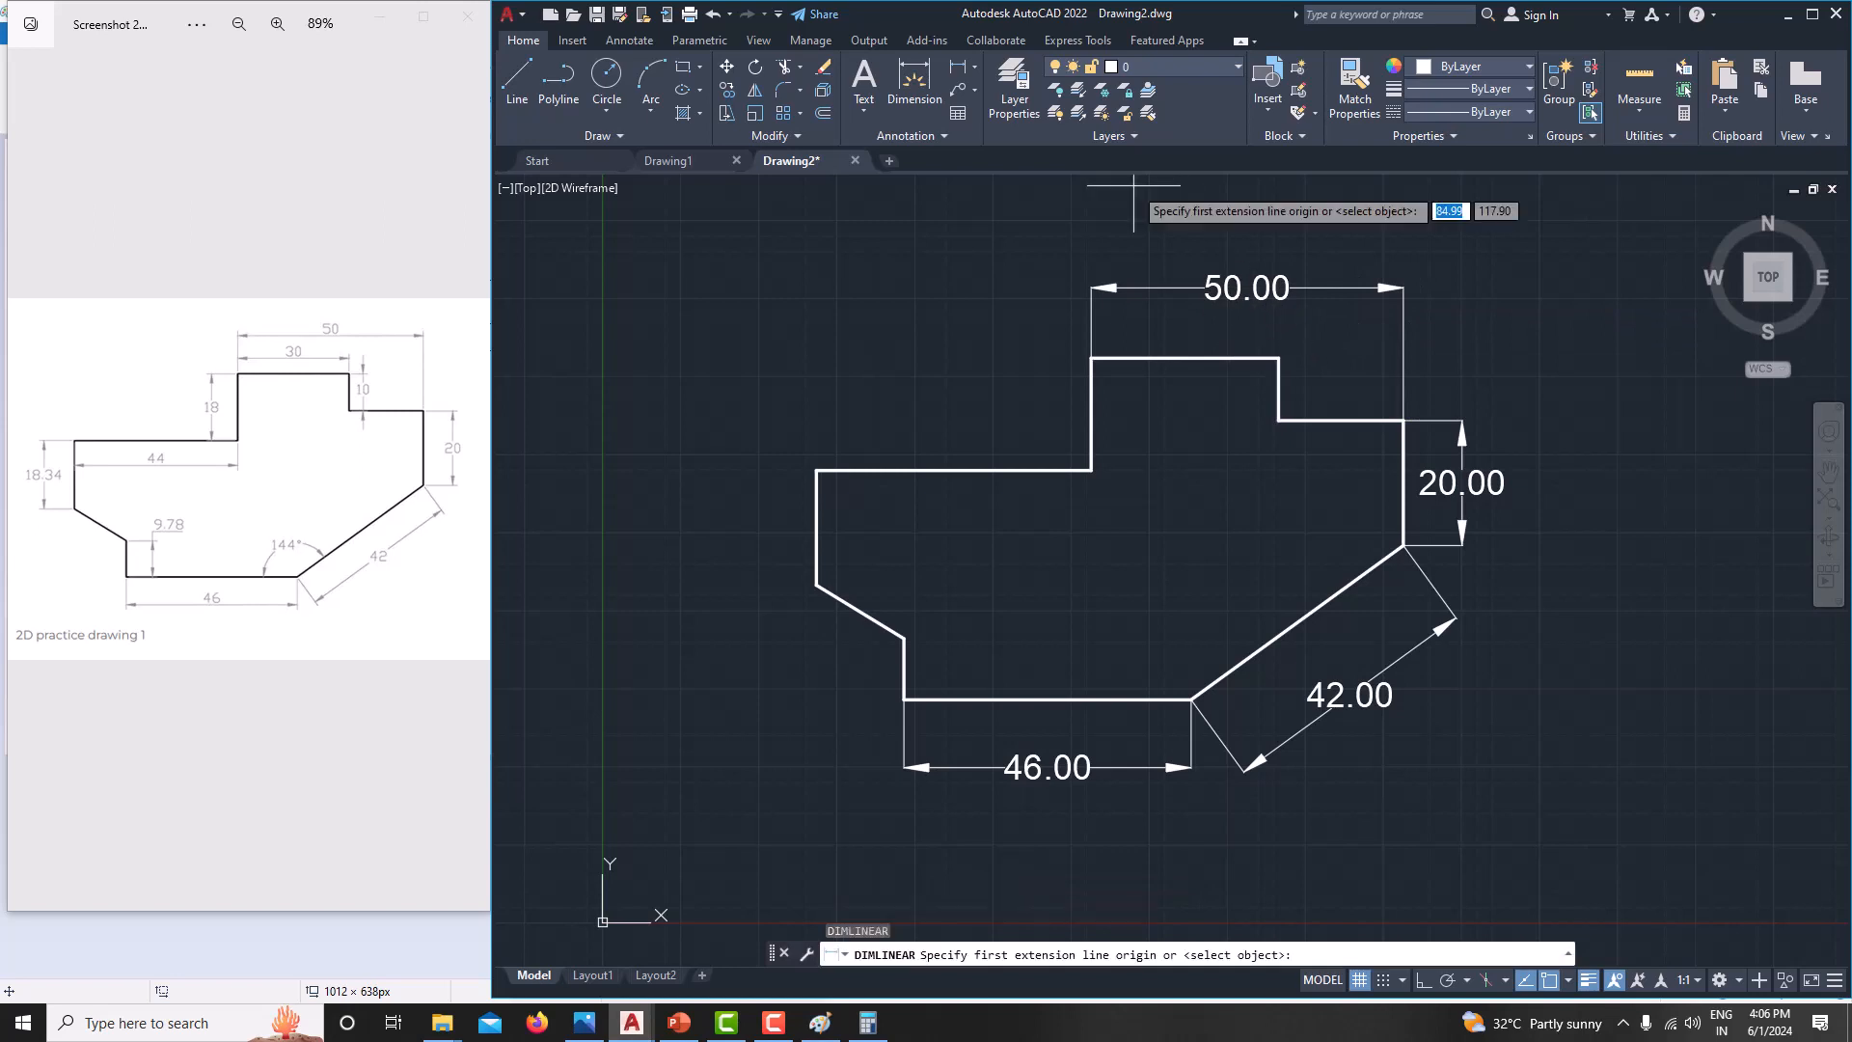
pyautogui.click(1278, 358)
pyautogui.click(1279, 421)
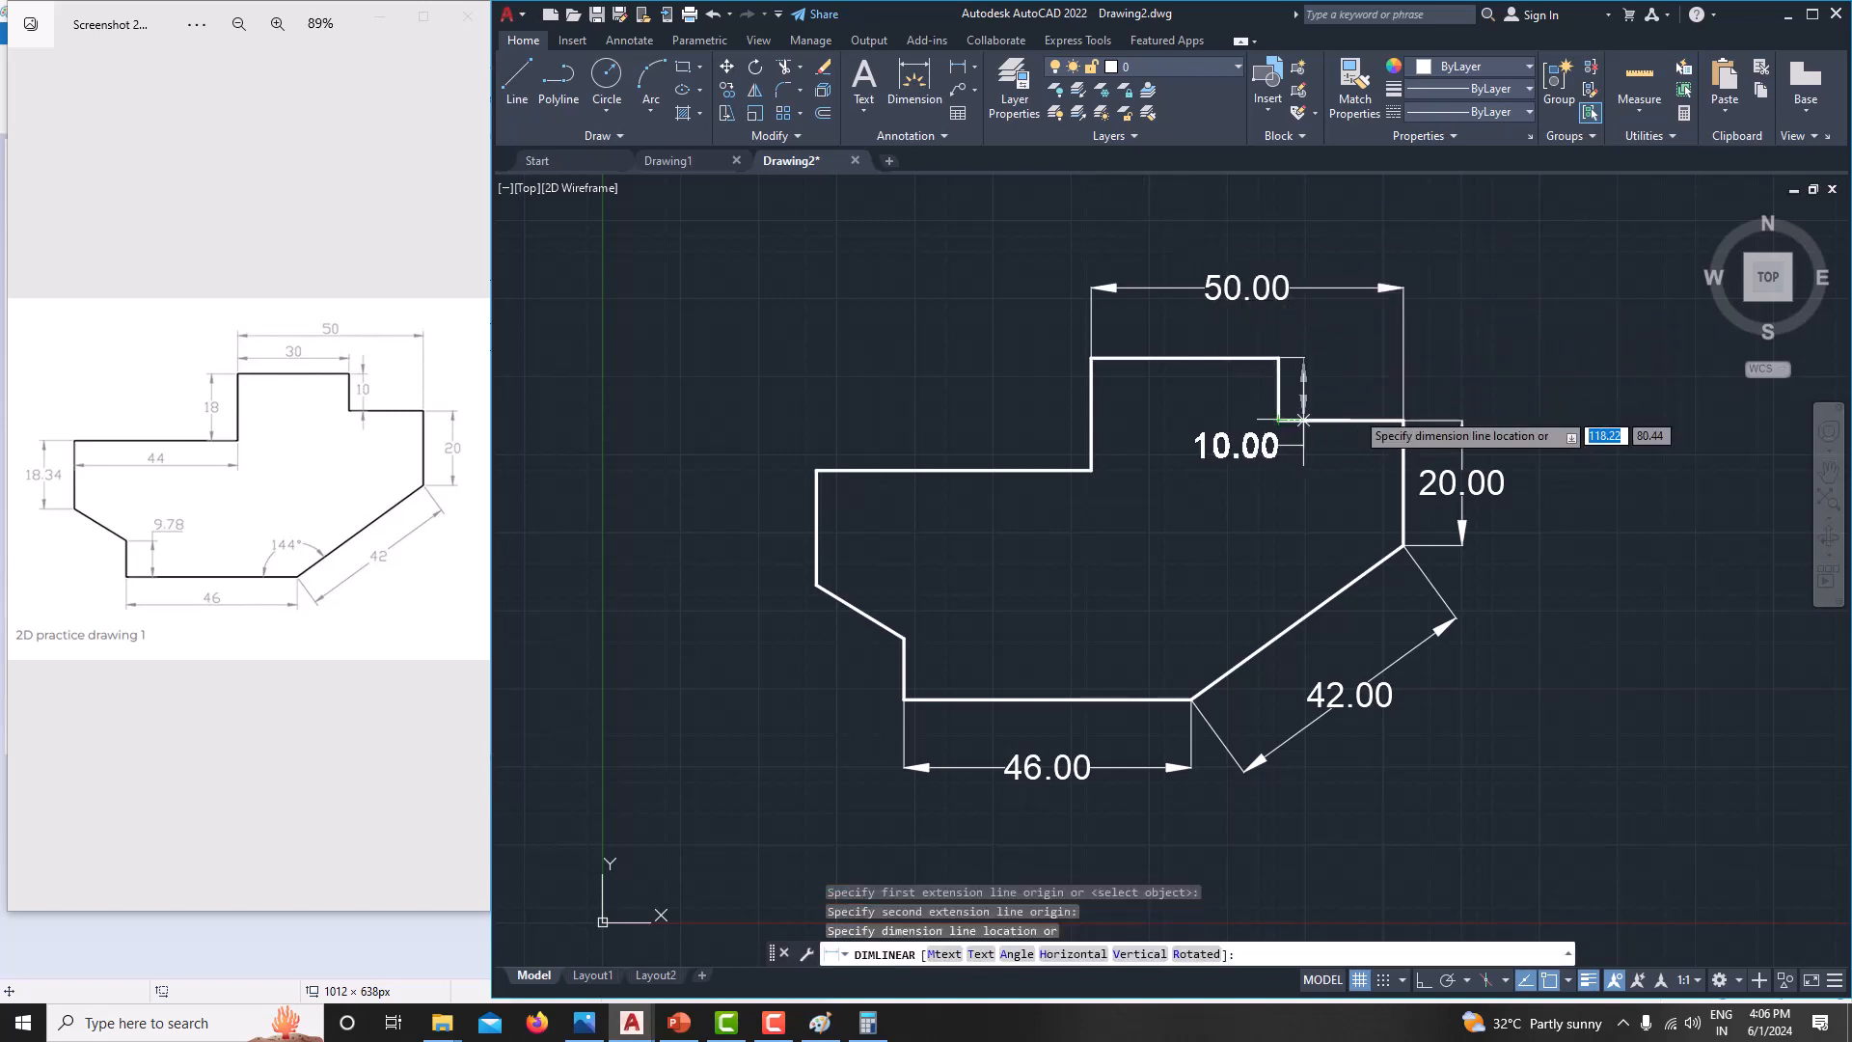
pyautogui.click(1351, 430)
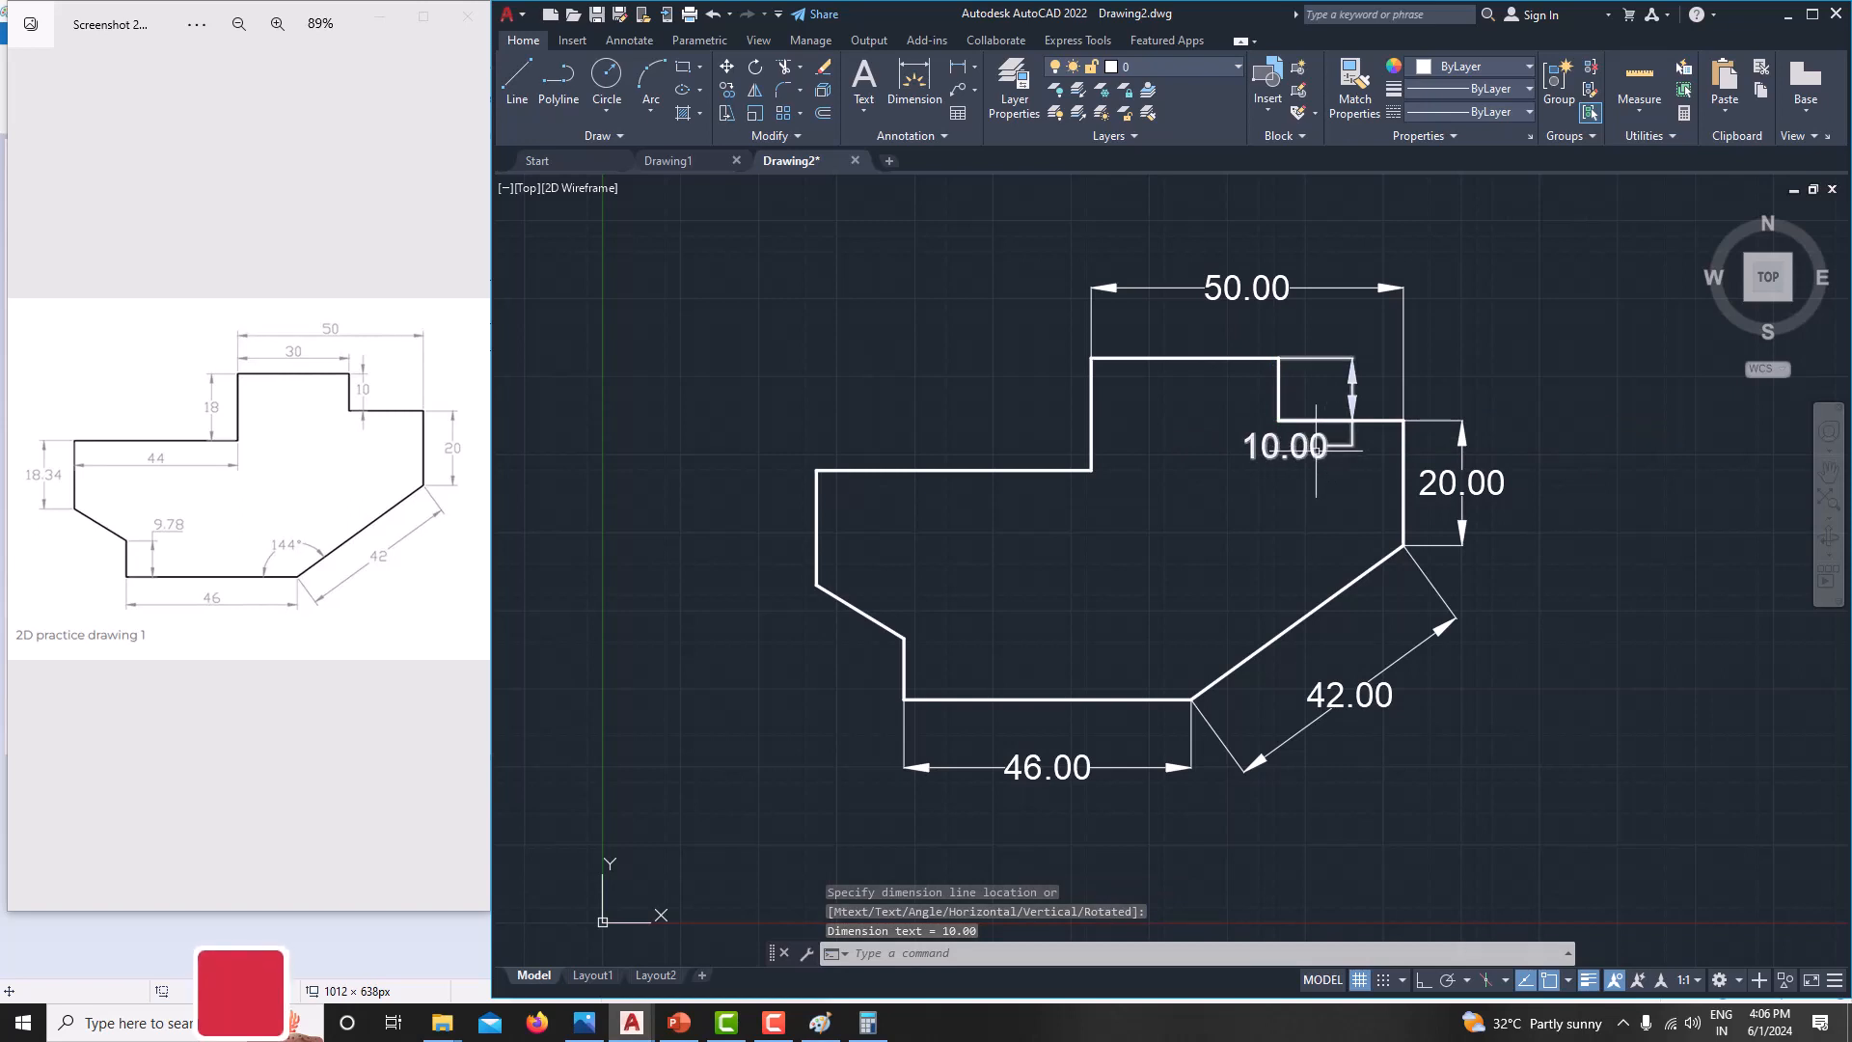
# Move the short step edge's dimension text above the profile, just below the overall horizontal dimension, bringing its dimension line closer to the edge
pyautogui.click(1316, 446)
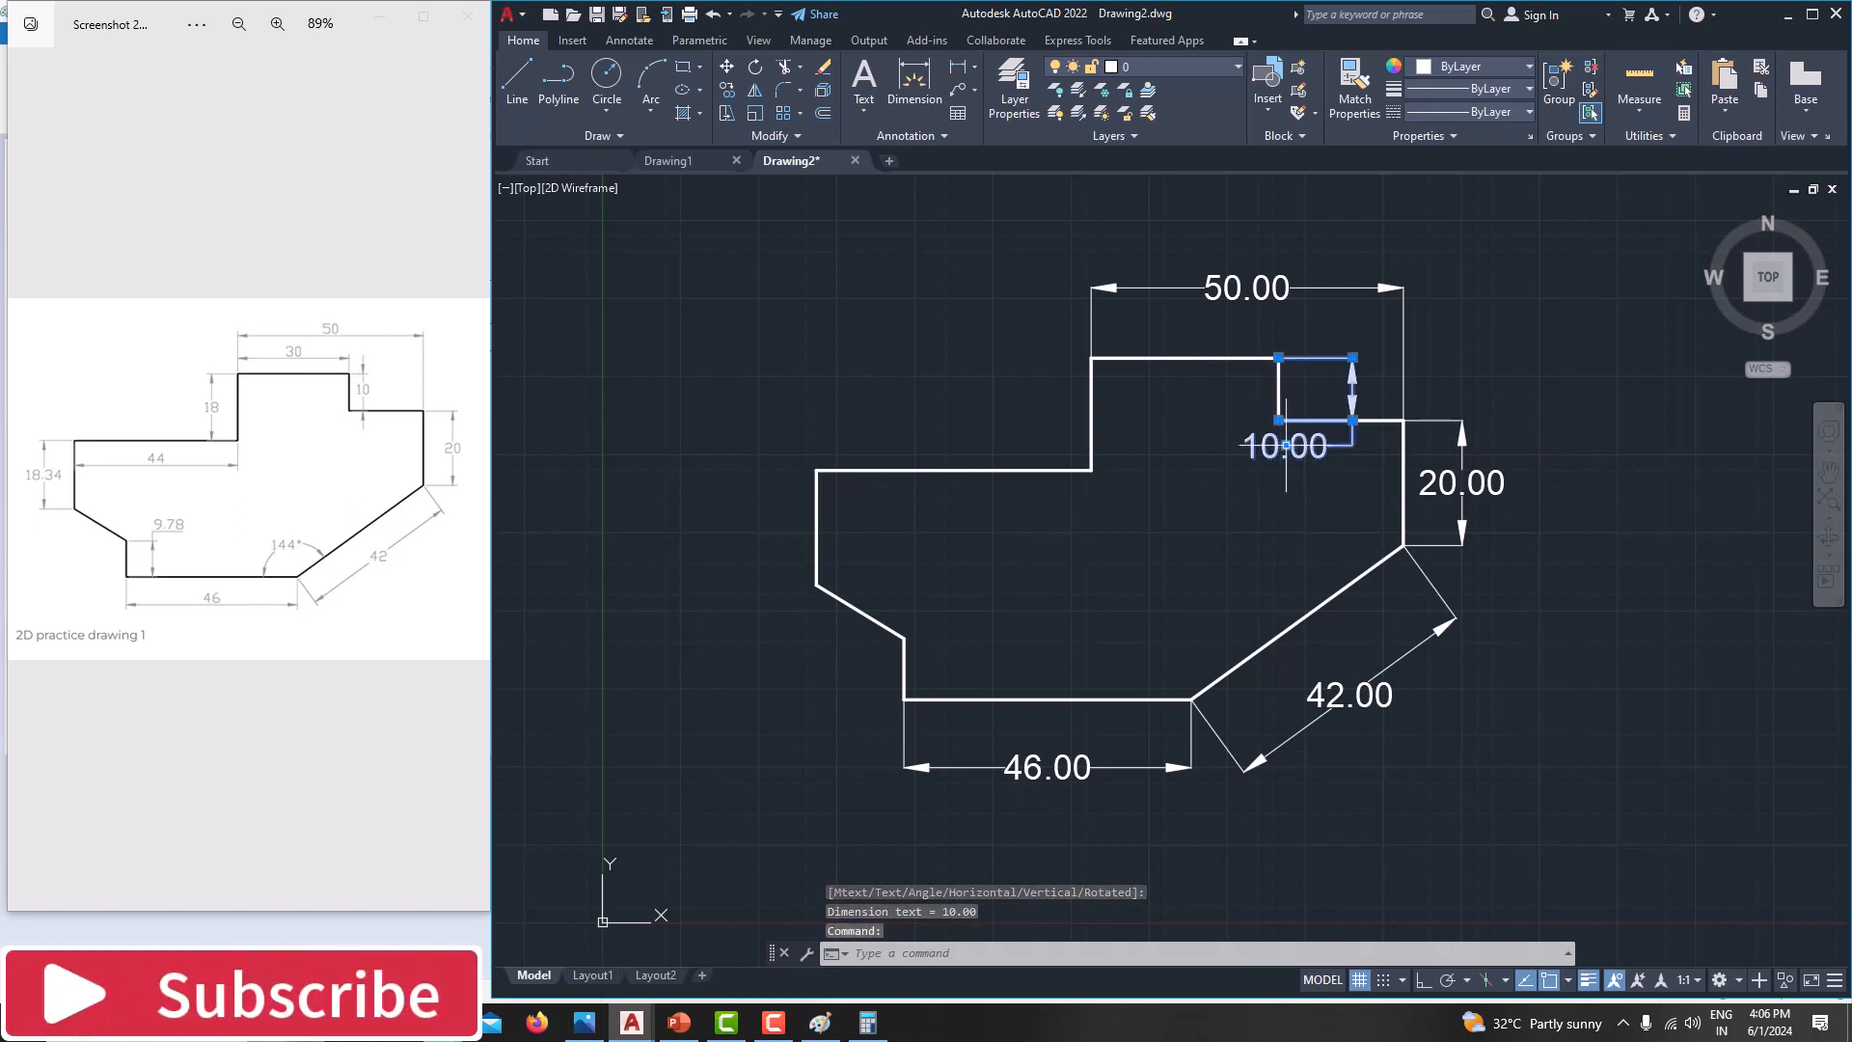
pyautogui.click(1286, 446)
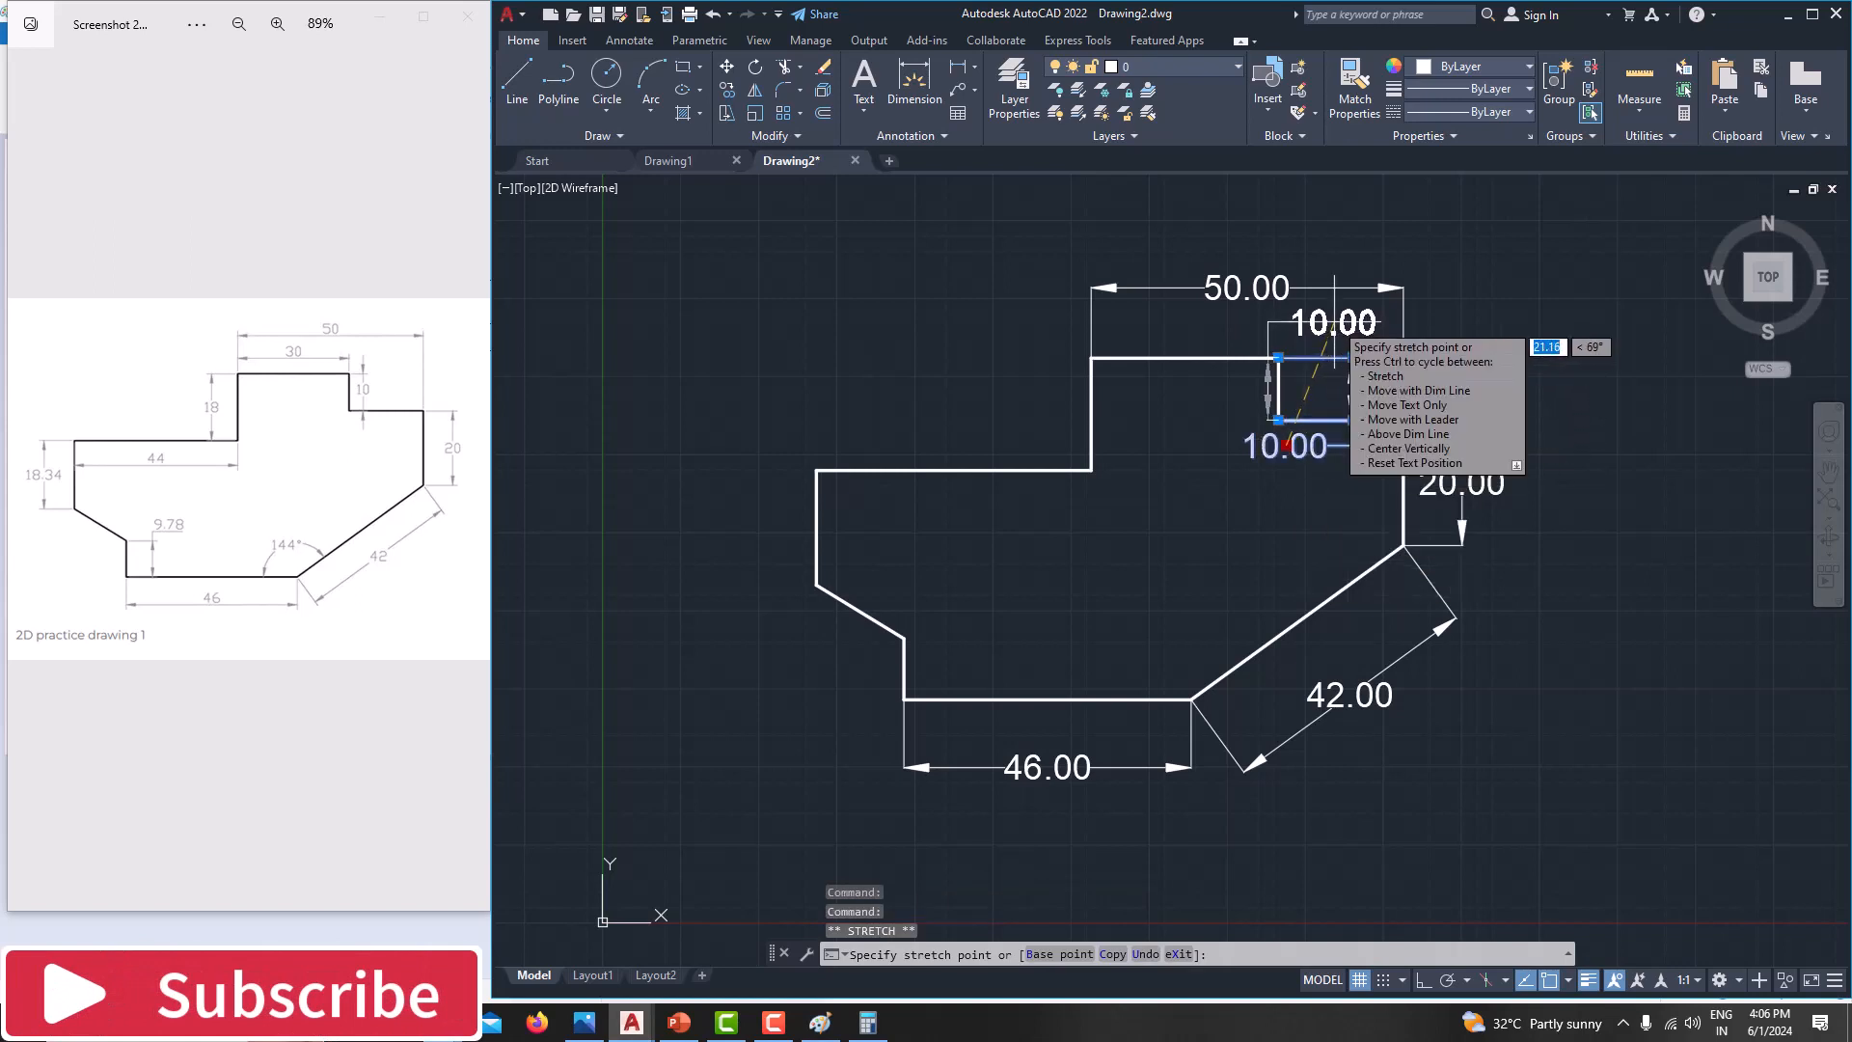
pyautogui.click(1334, 325)
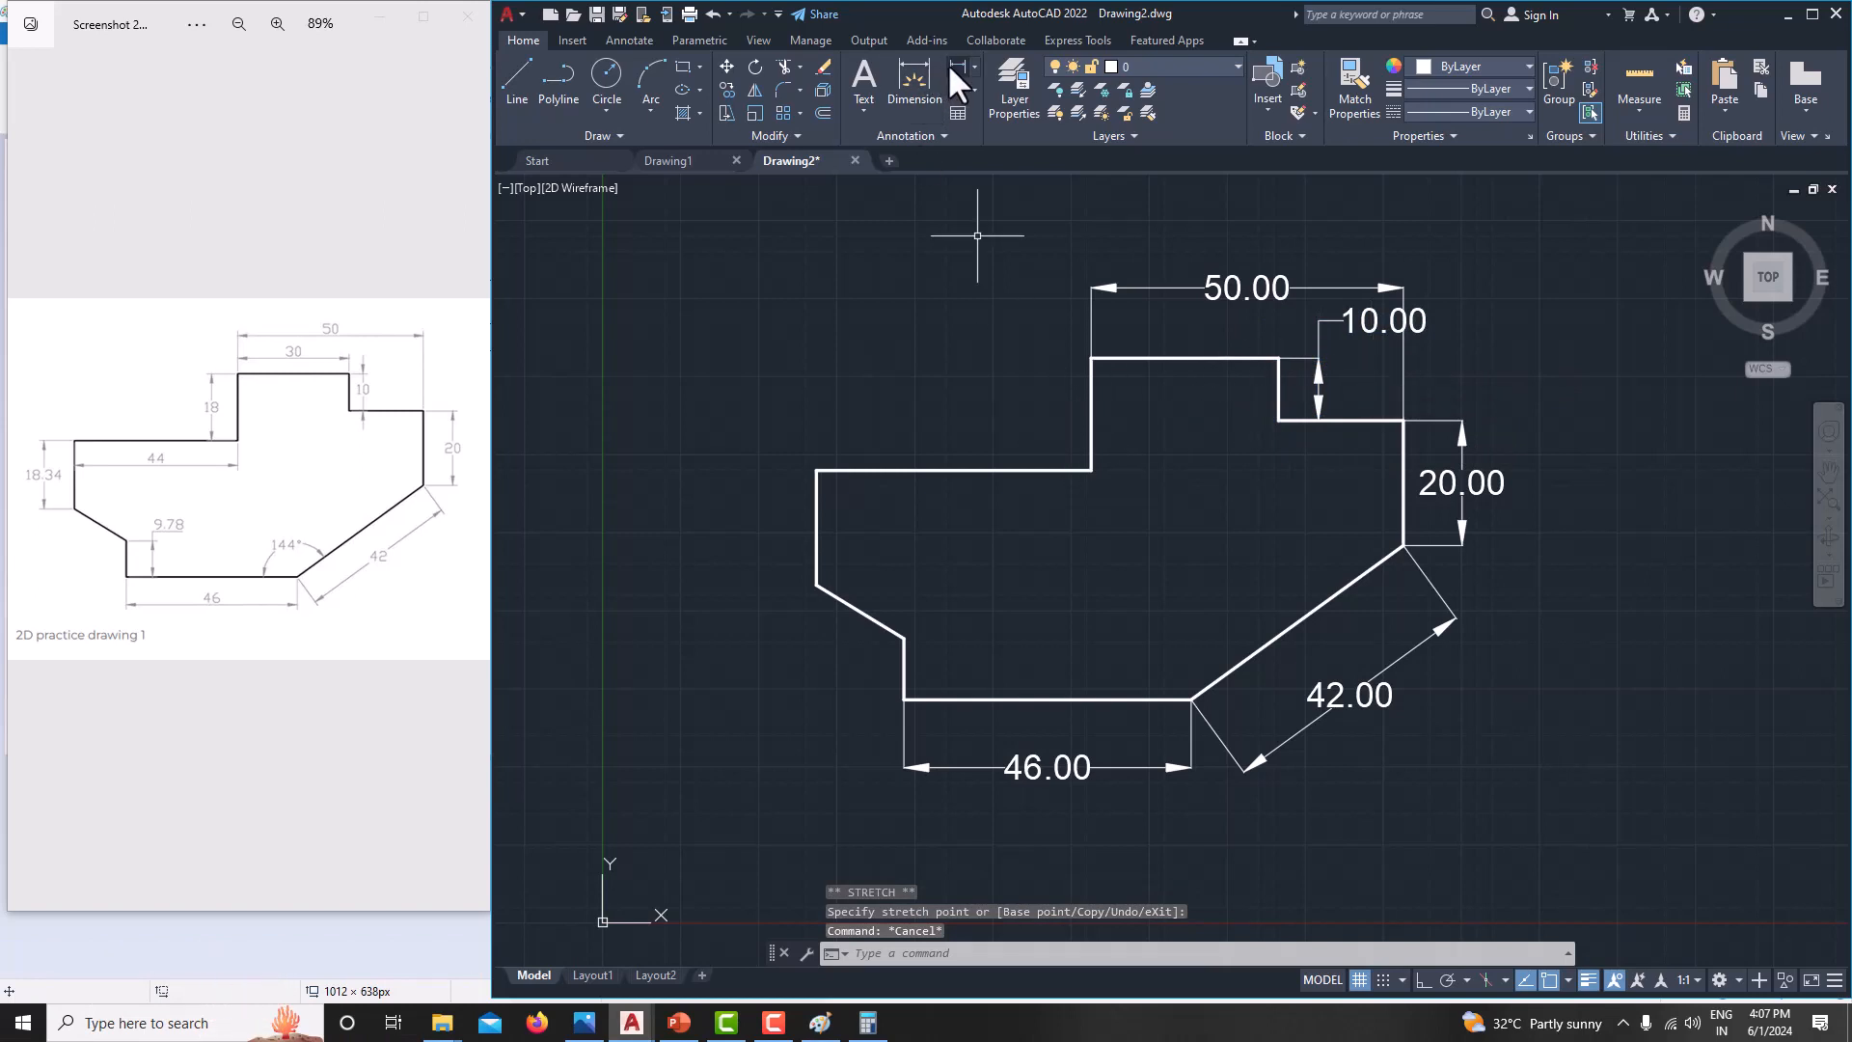
# Add a linear vertical dimension to the raised section's left edge, placed to its left
pyautogui.click(916, 82)
pyautogui.click(1091, 358)
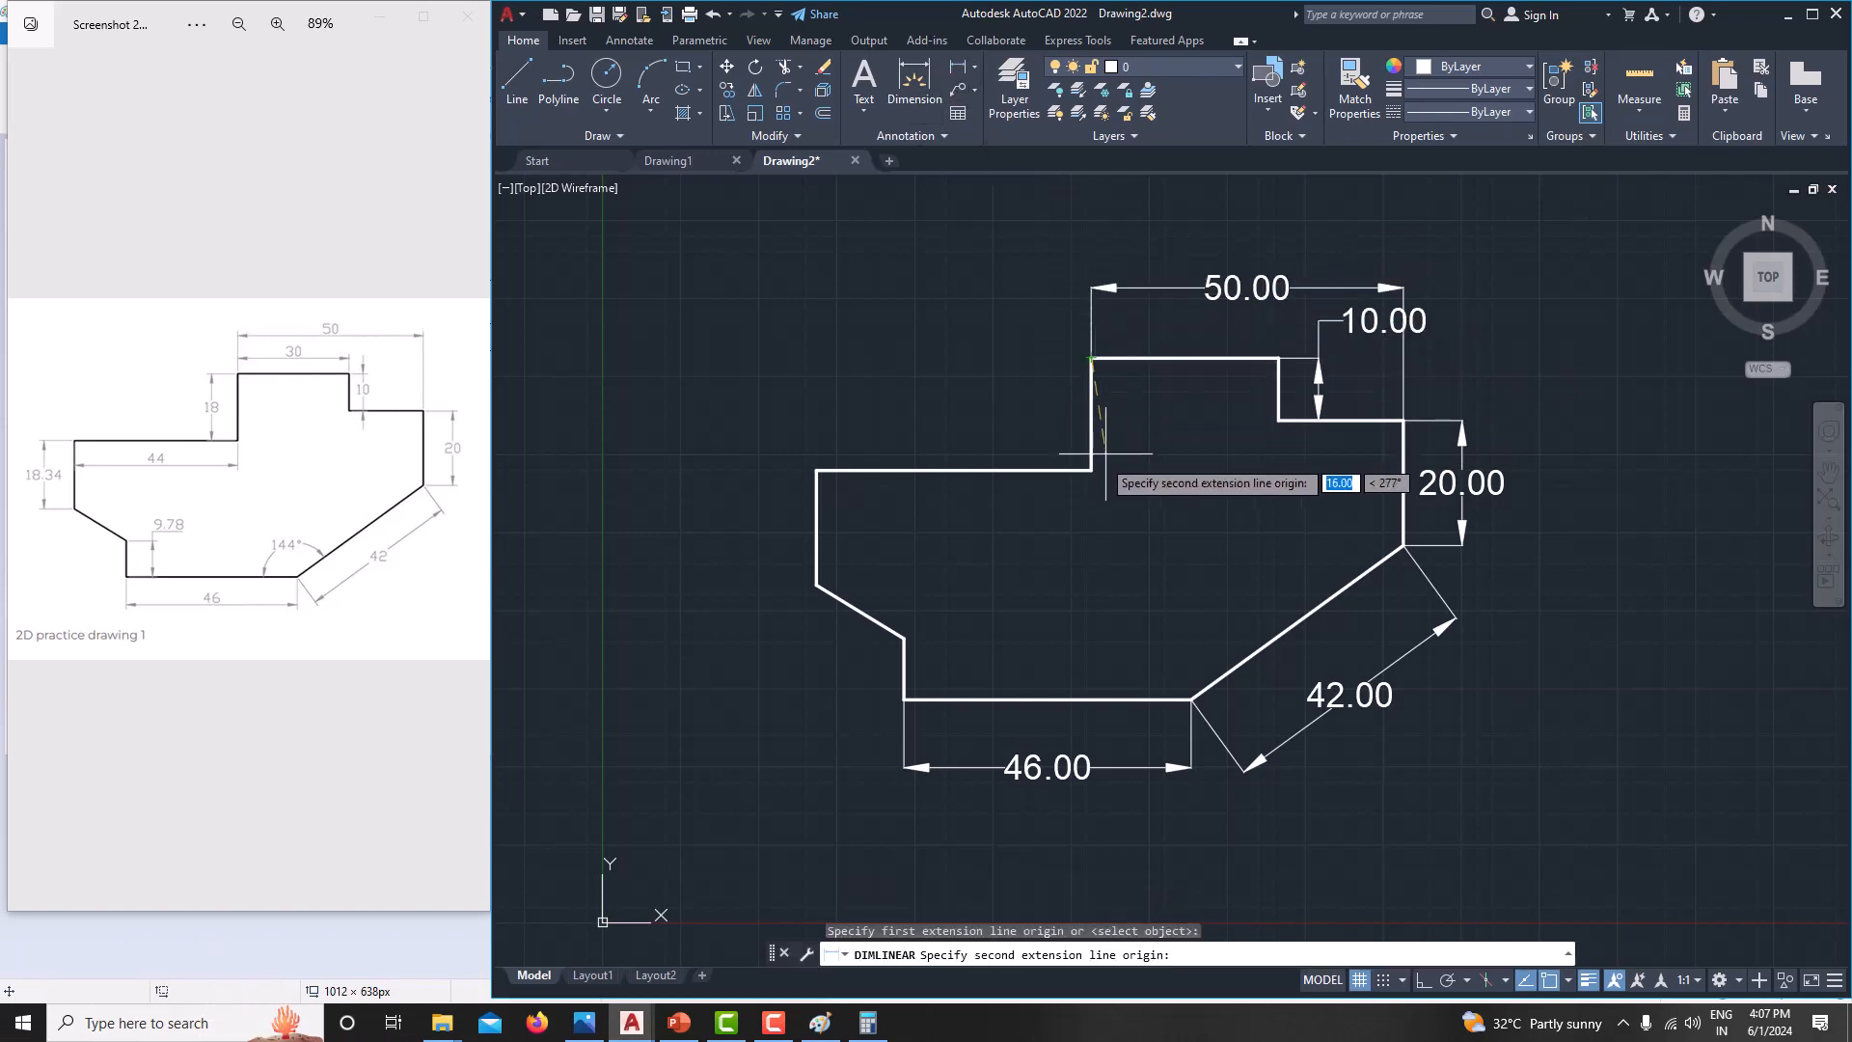
pyautogui.click(1091, 470)
pyautogui.click(1035, 432)
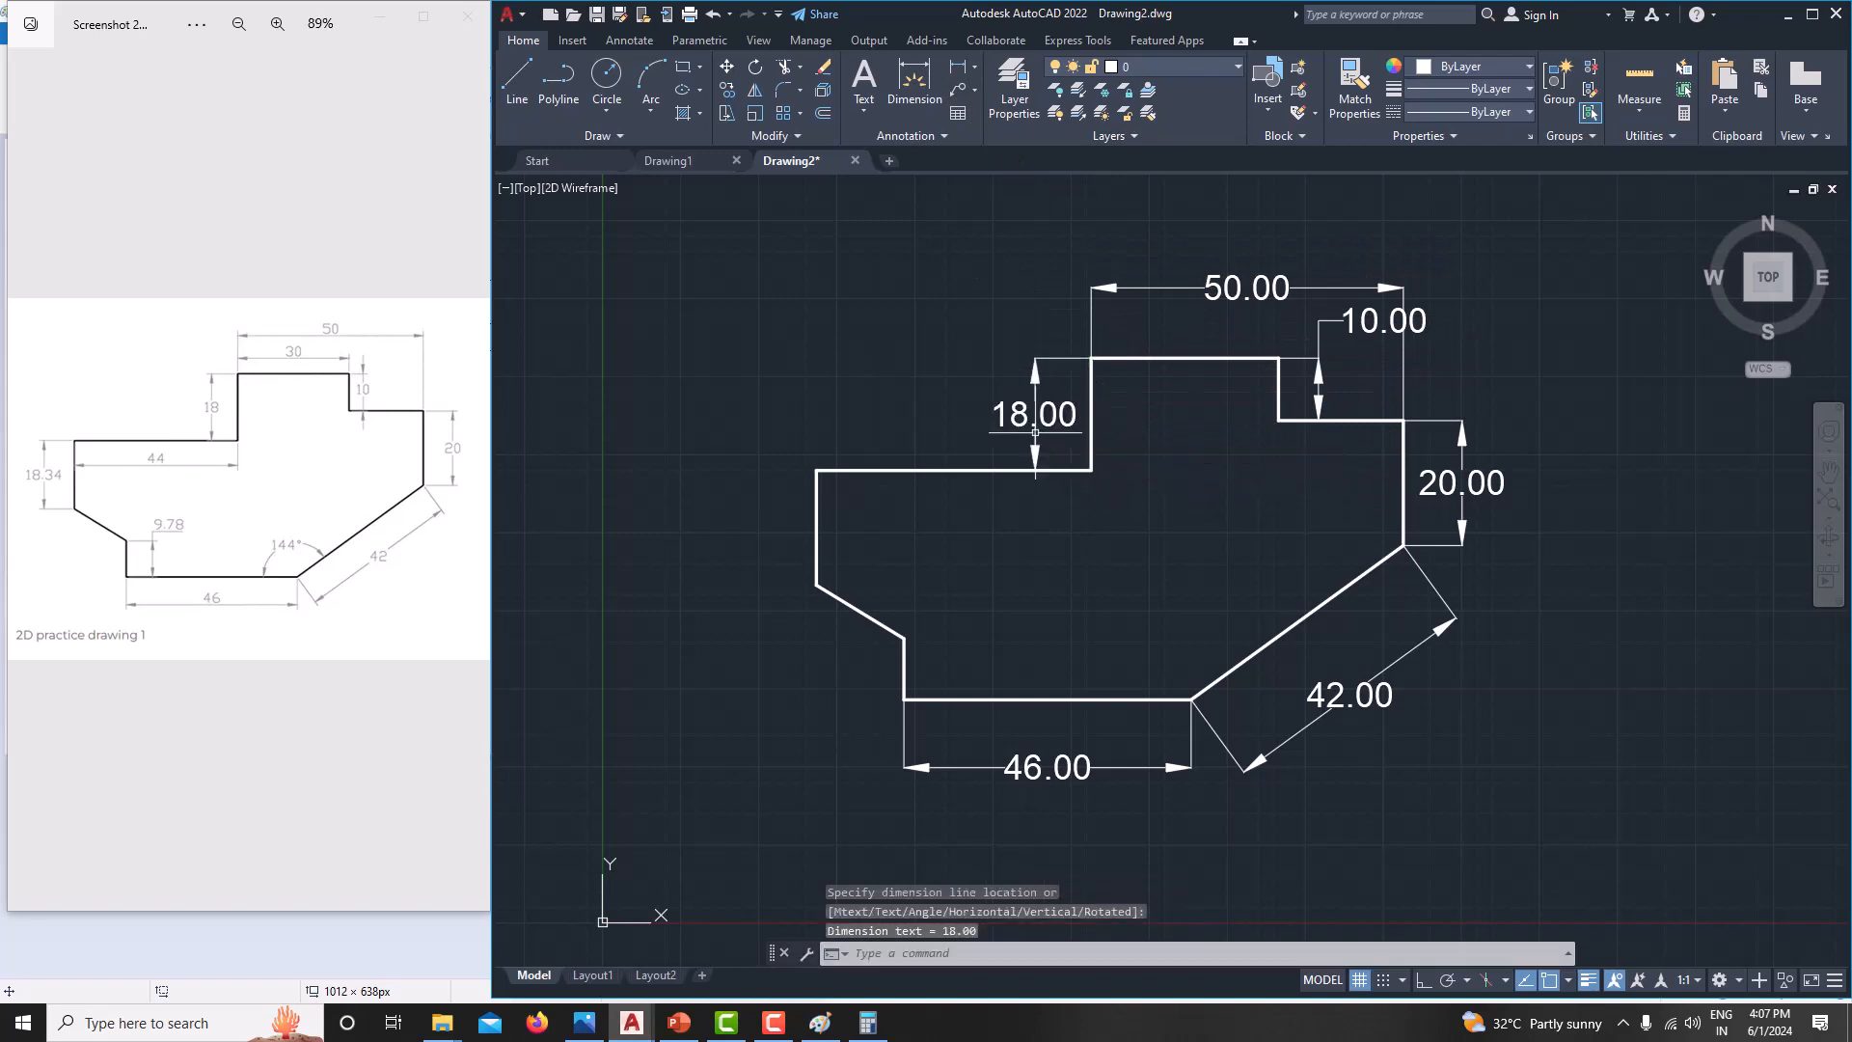
# Add a linear horizontal dimension to the profile's upper-left horizontal edge, placed just below it inside the outline
pyautogui.click(973, 69)
pyautogui.click(1091, 471)
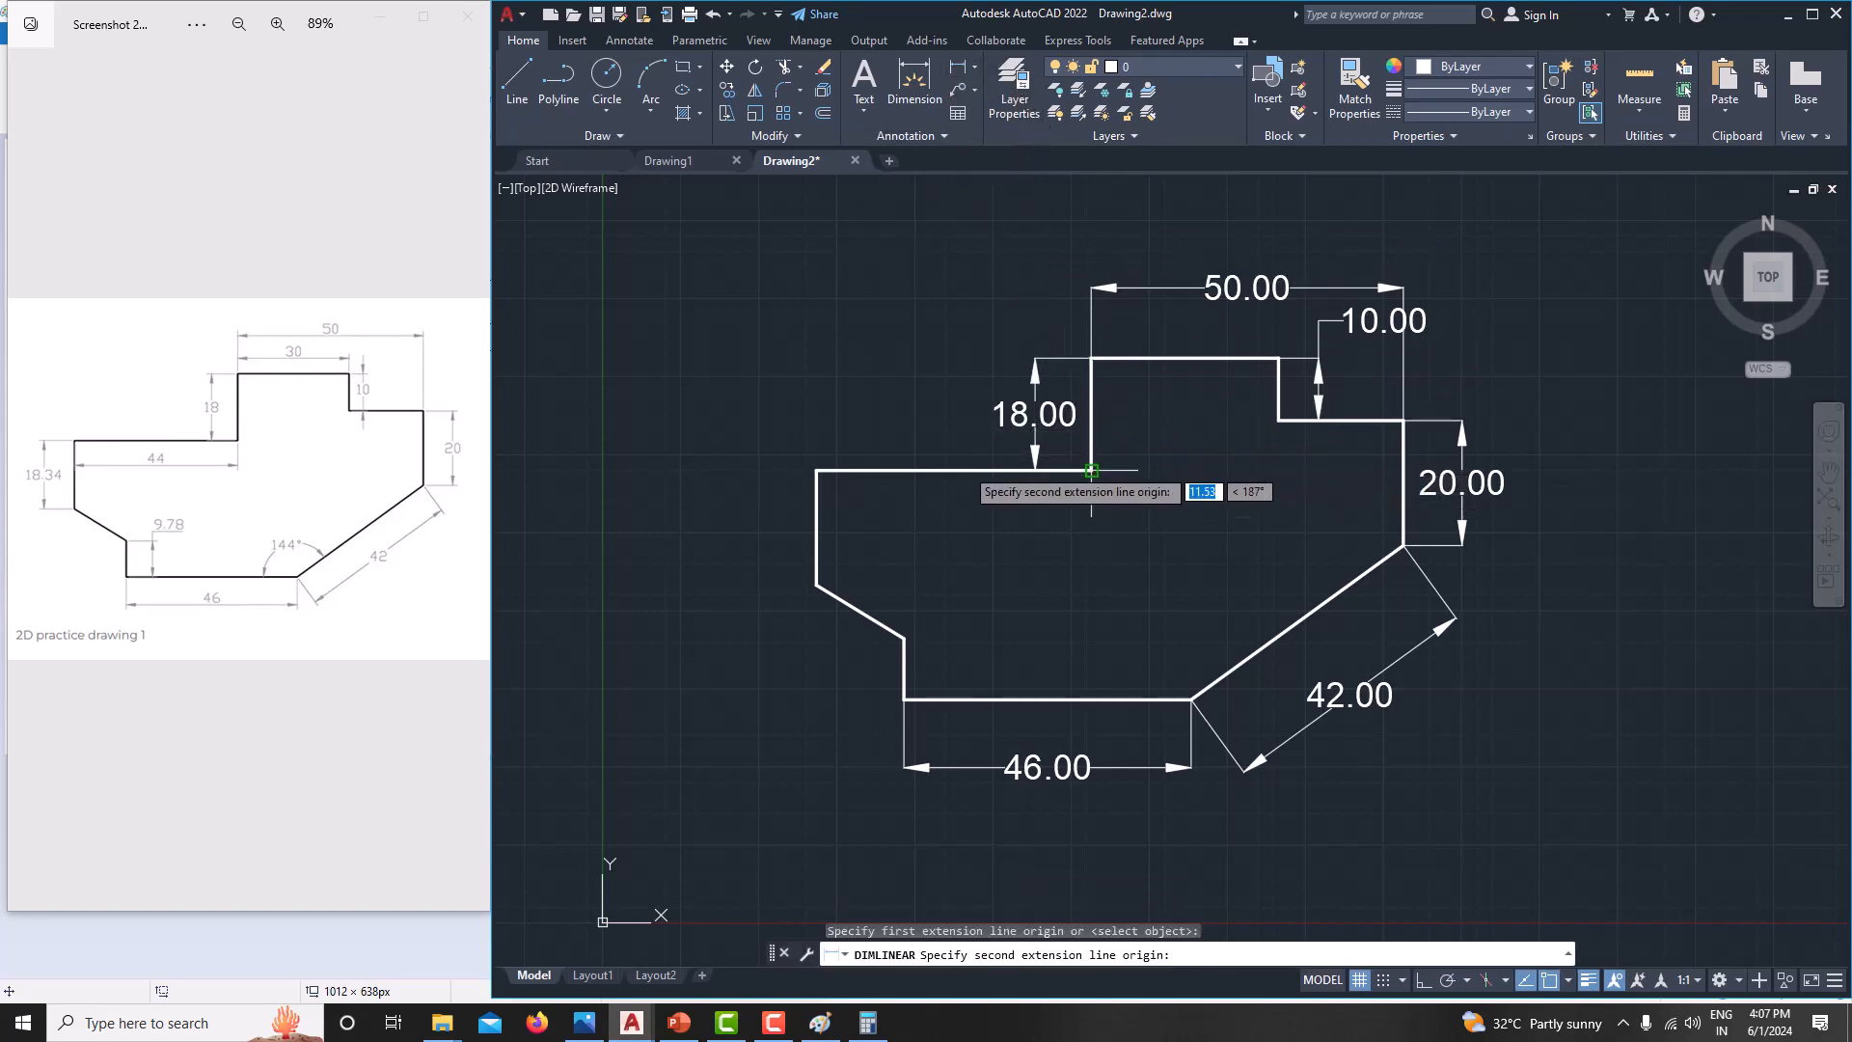
pyautogui.click(816, 471)
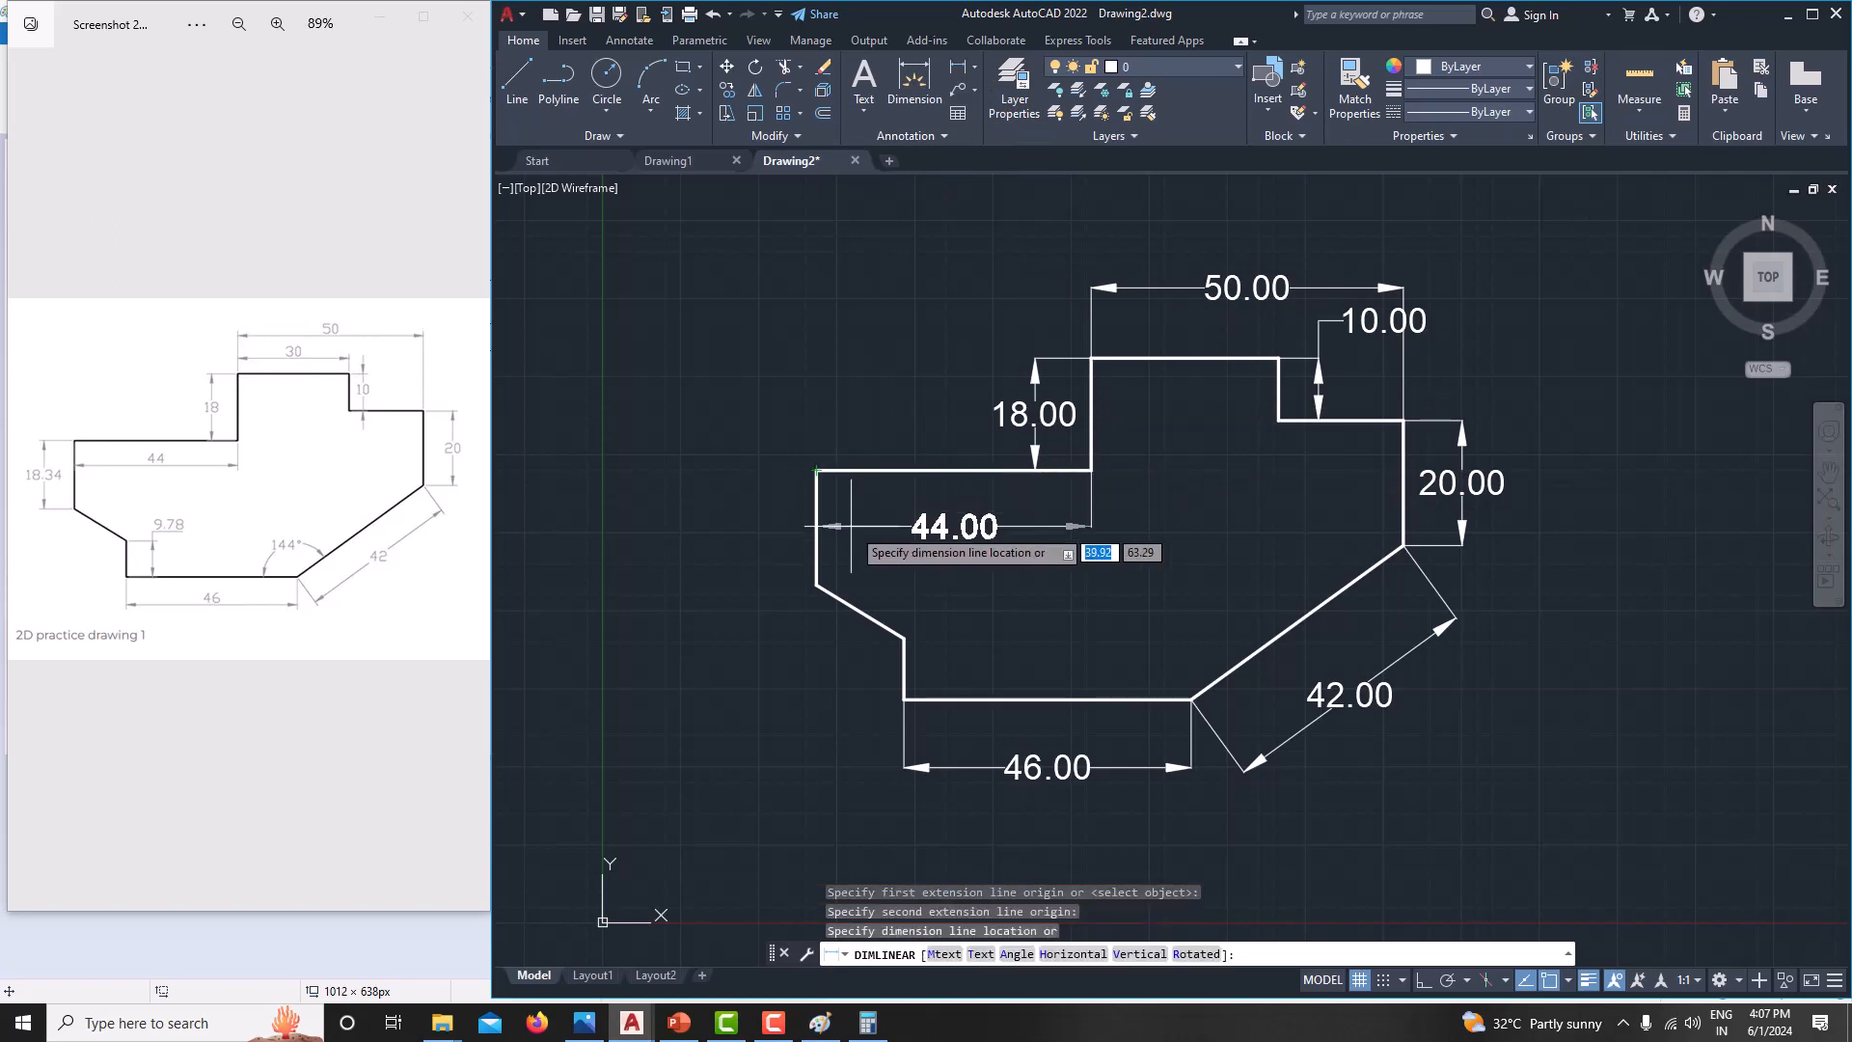
pyautogui.click(852, 507)
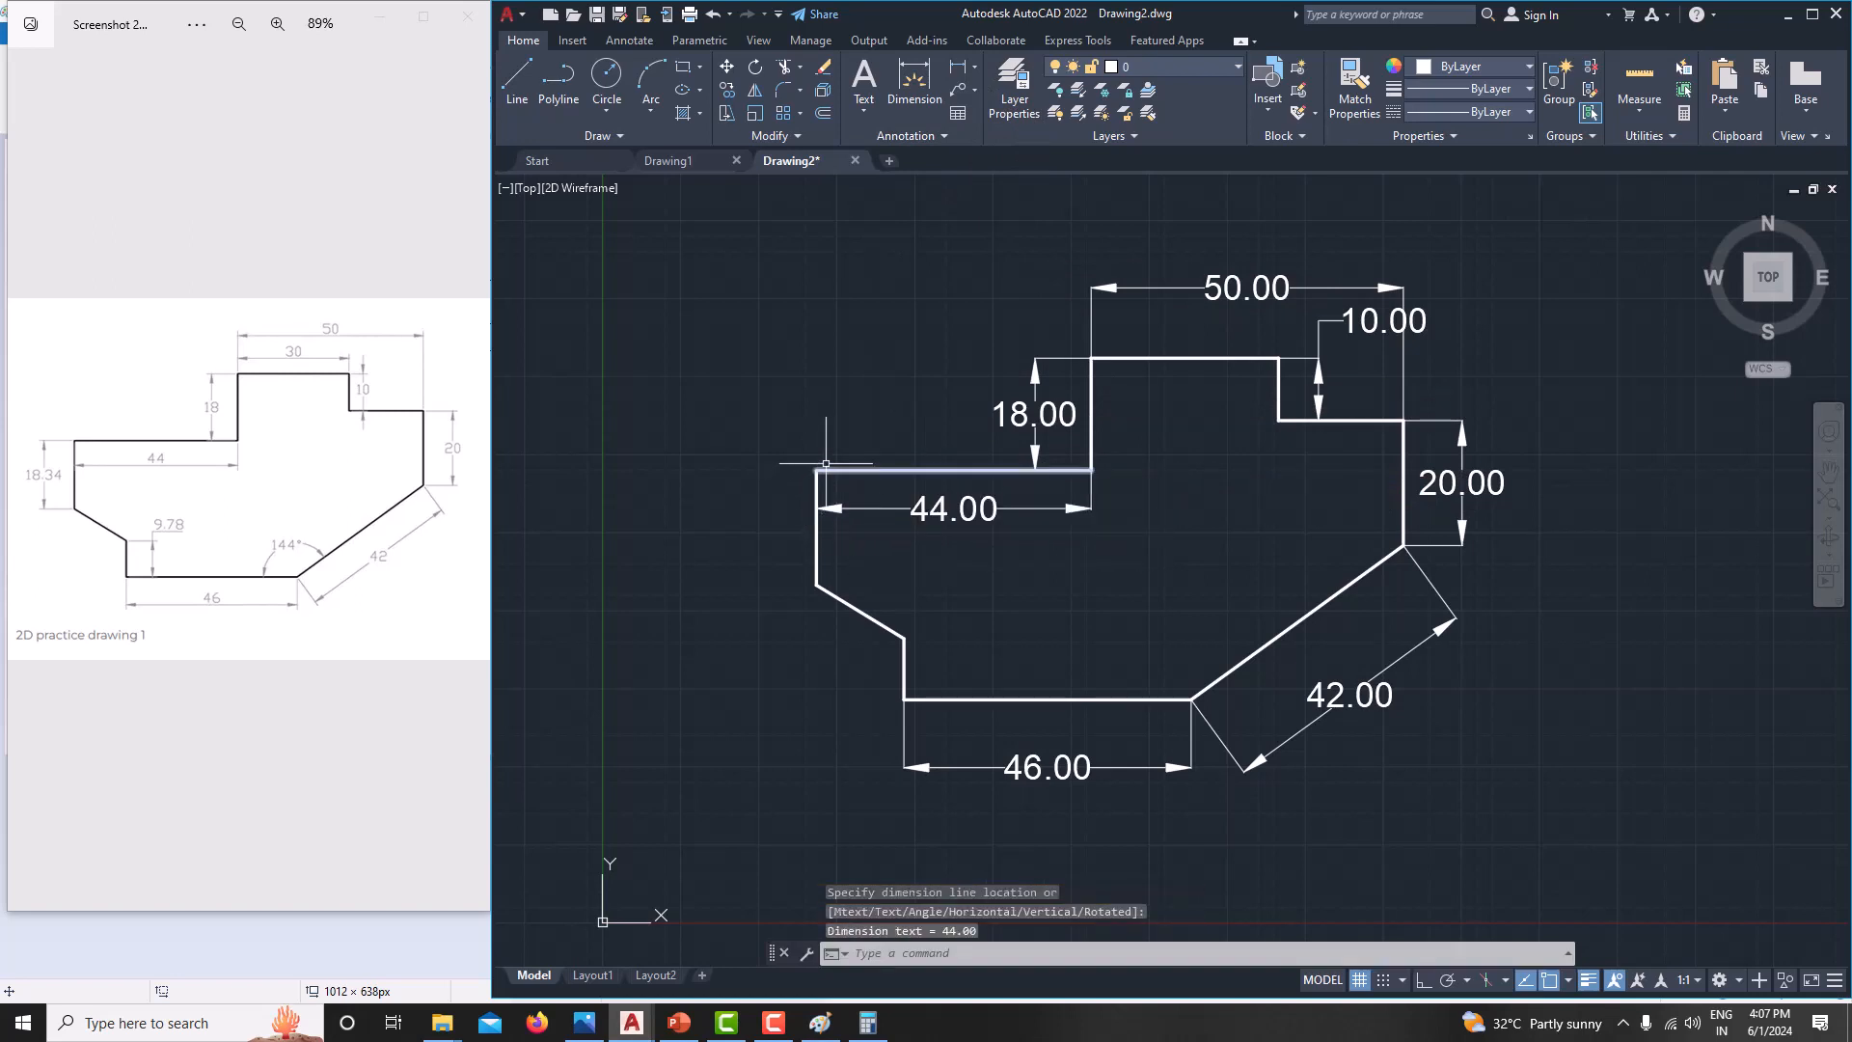
# Add a linear vertical dimension to the profile's leftmost vertical edge, placed to its left
pyautogui.click(960, 68)
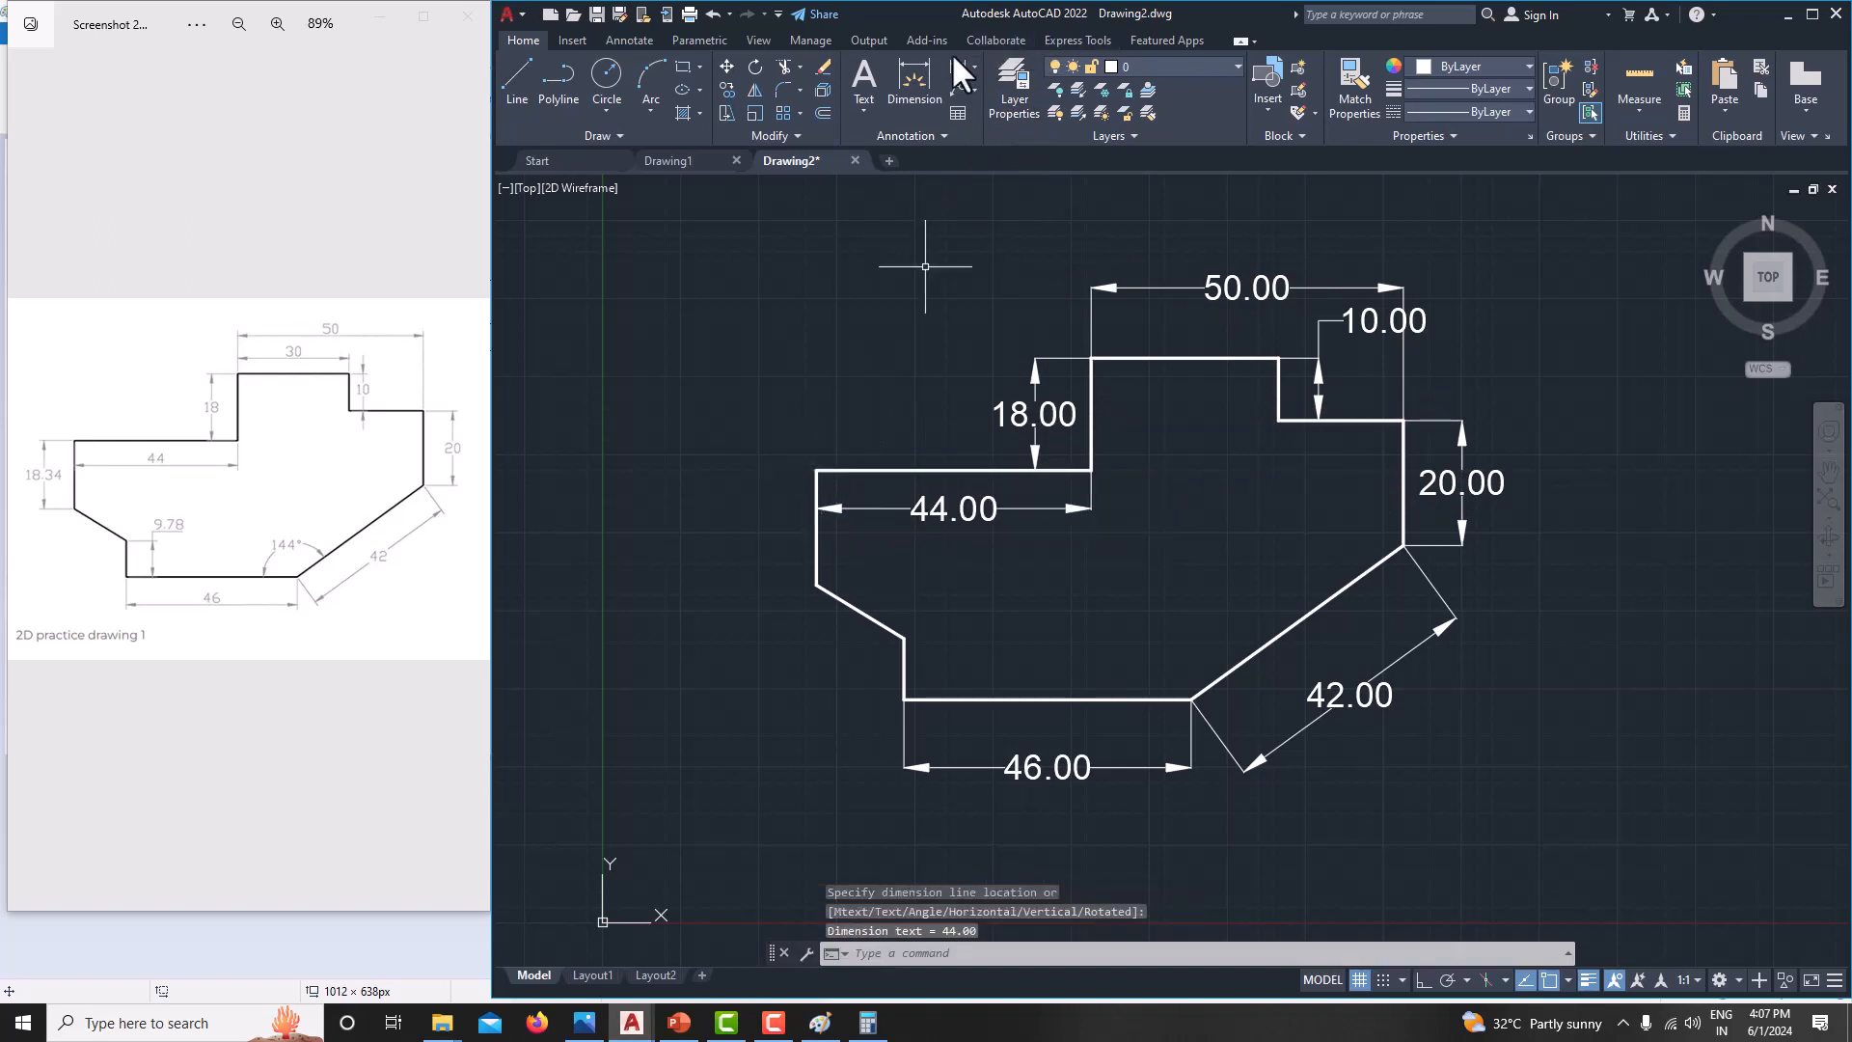
pyautogui.click(816, 471)
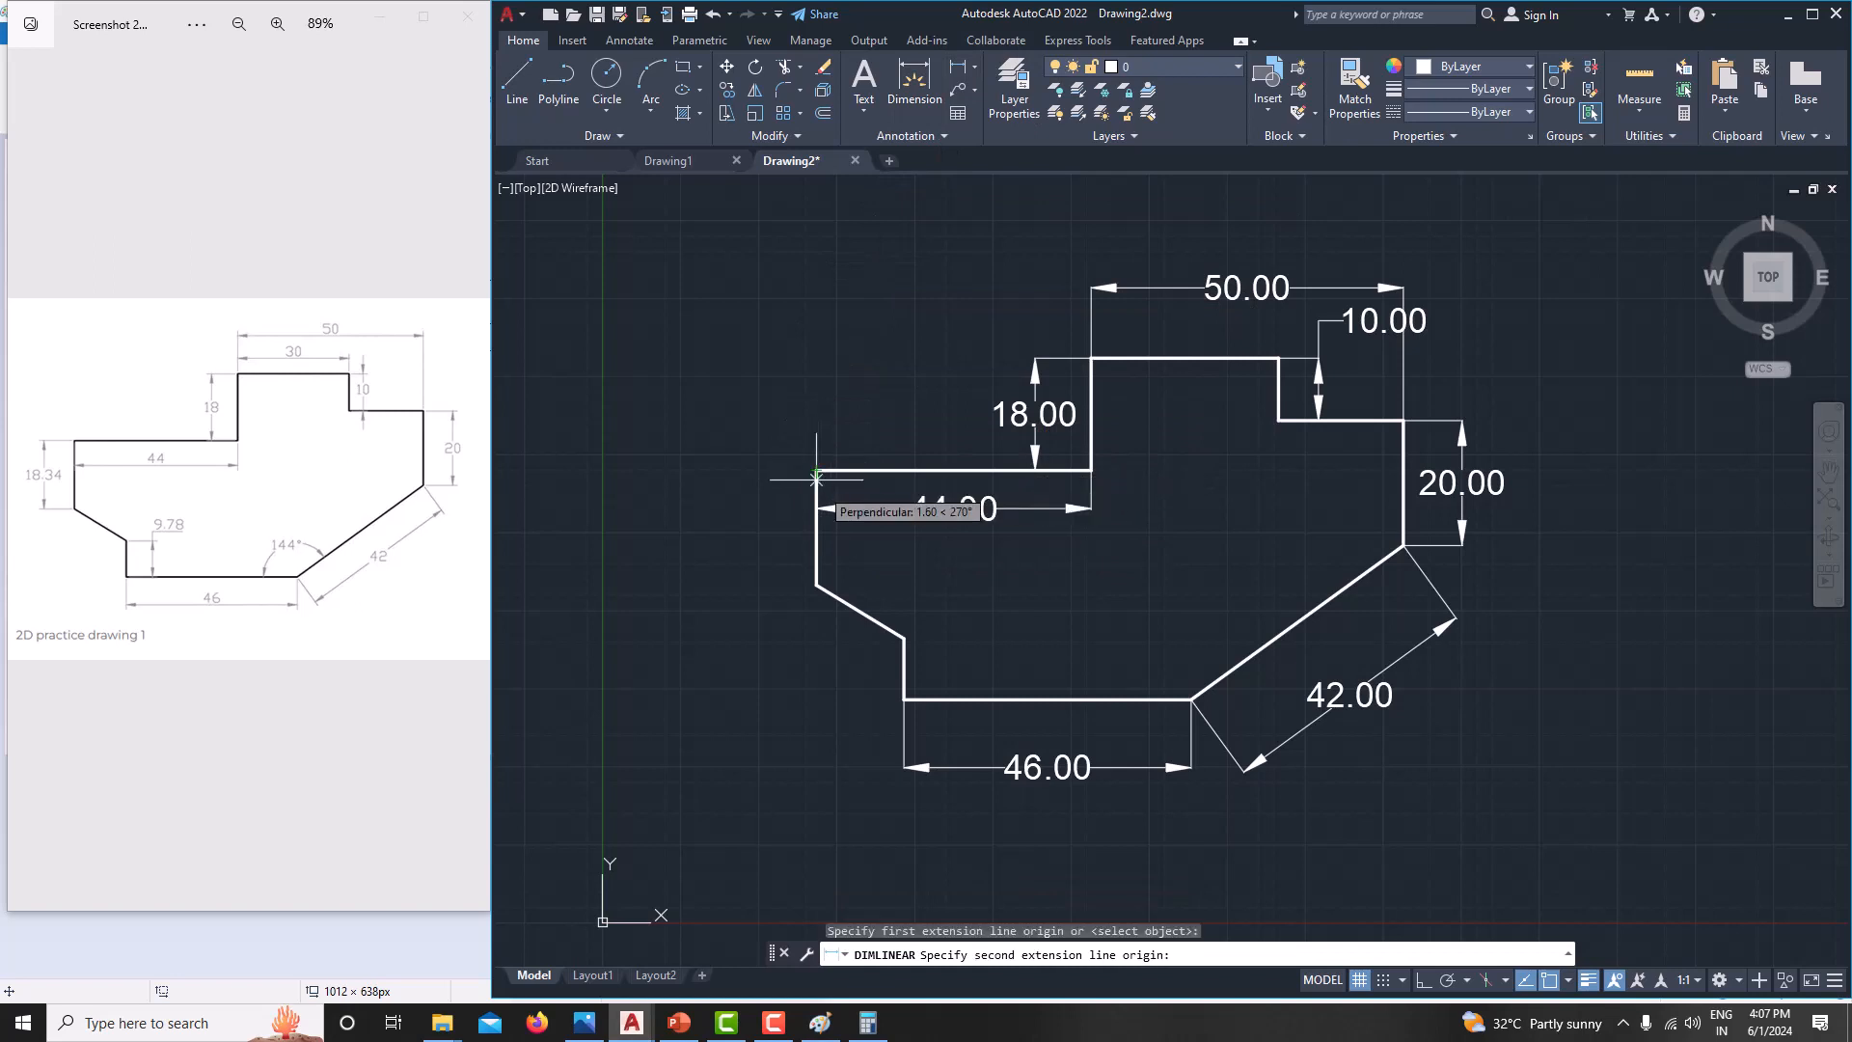
pyautogui.click(816, 585)
pyautogui.click(722, 590)
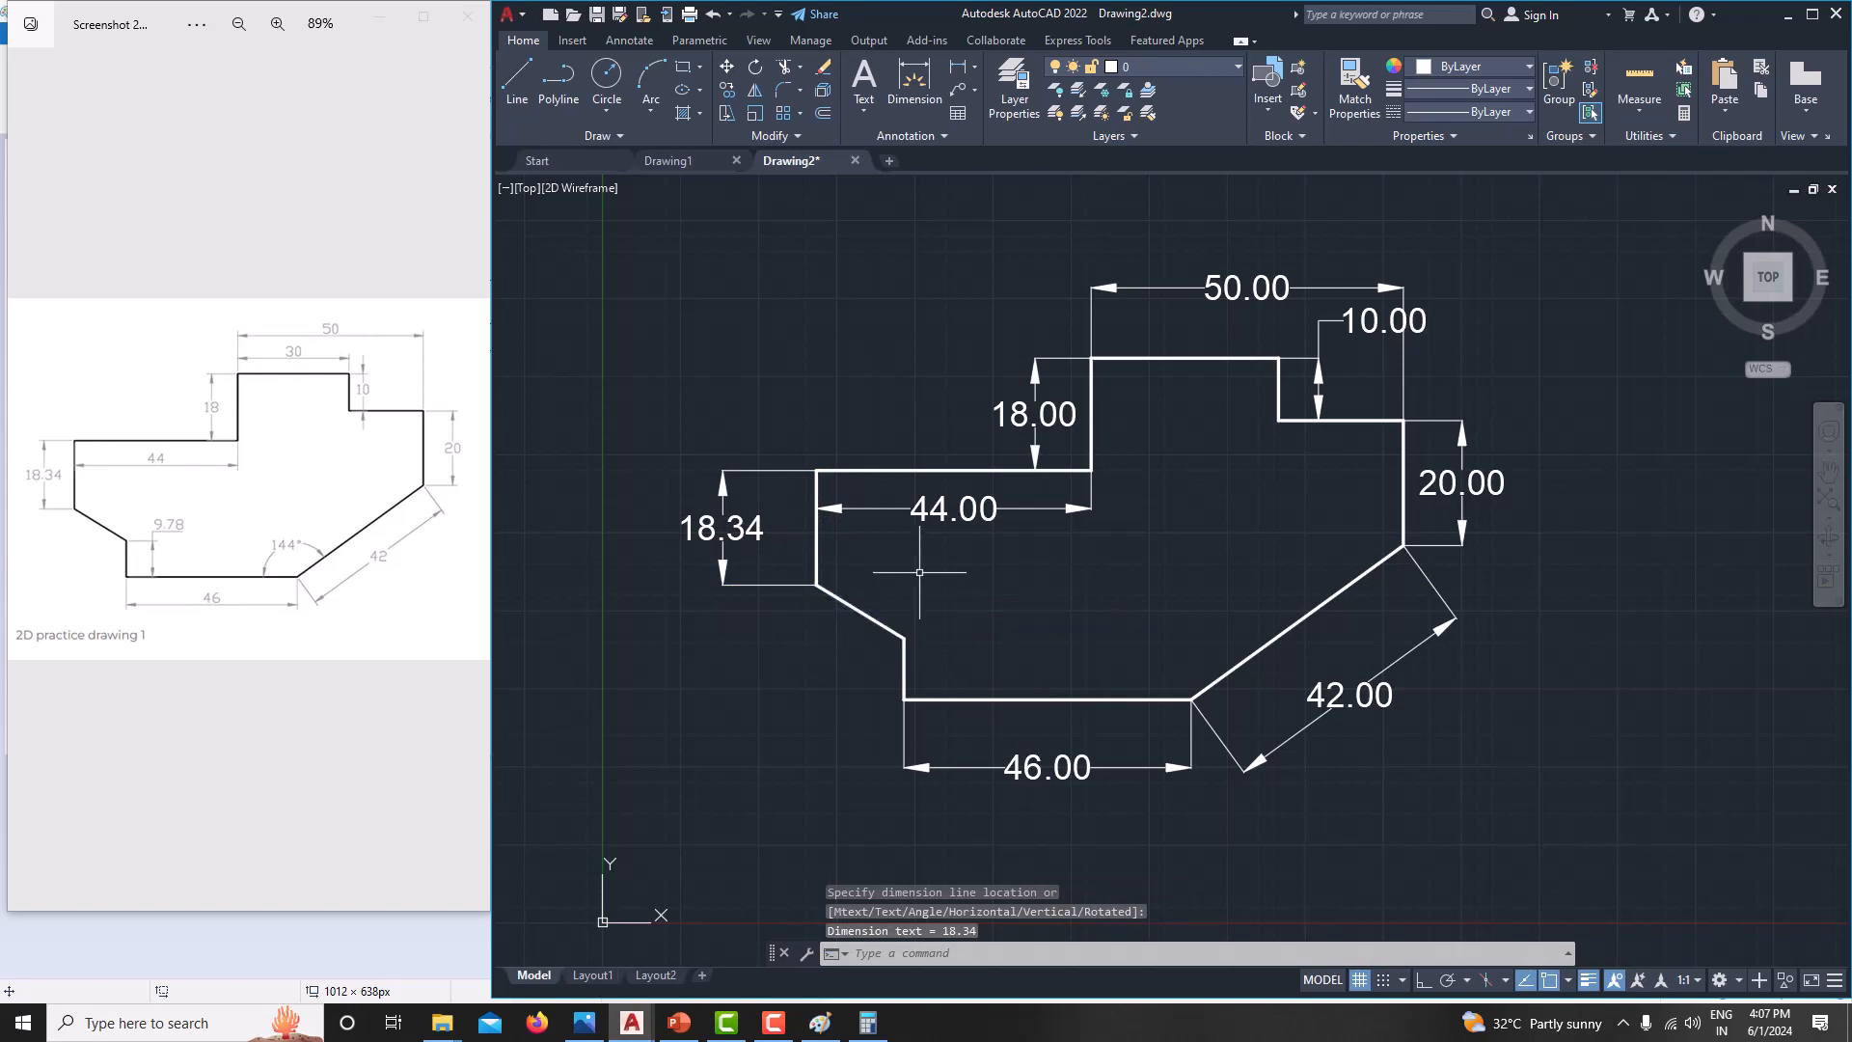
# Add a linear vertical dimension to the short vertical edge at the profile's lower left, placed outside the outline
pyautogui.press('Return')
pyautogui.click(904, 638)
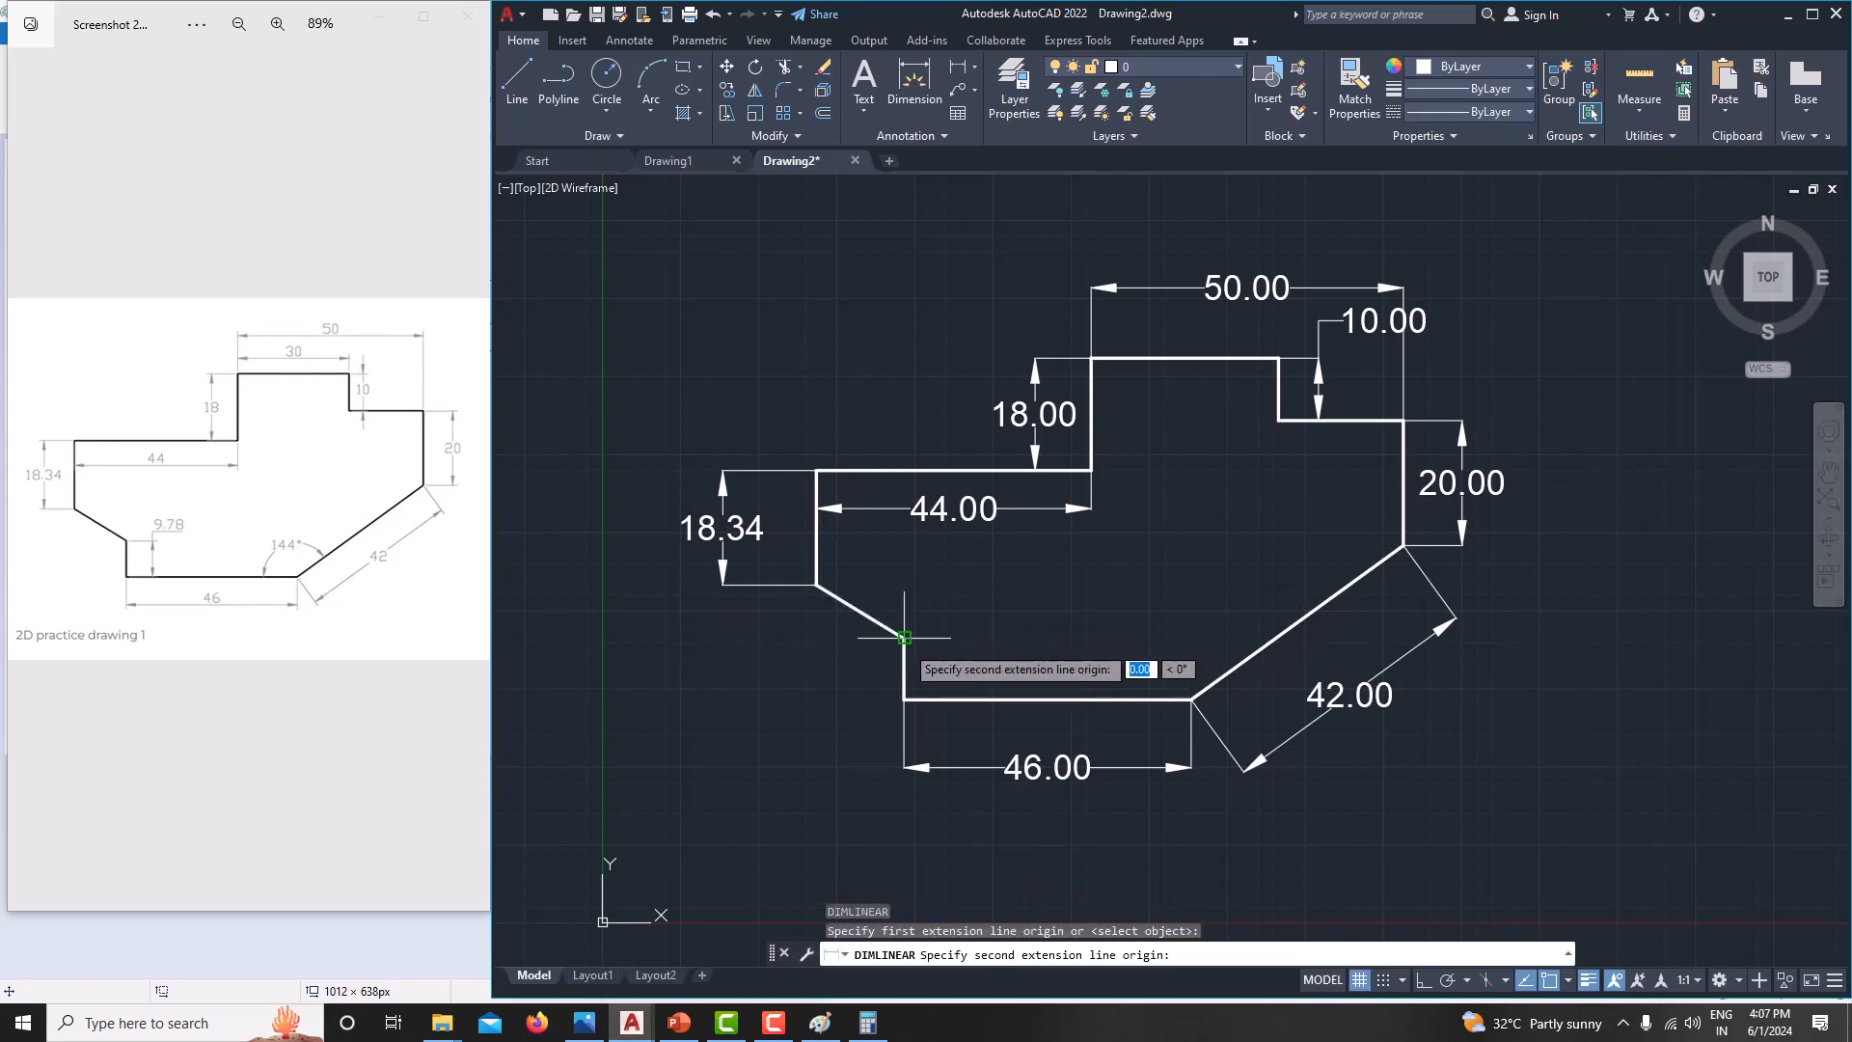
pyautogui.click(904, 699)
pyautogui.click(825, 724)
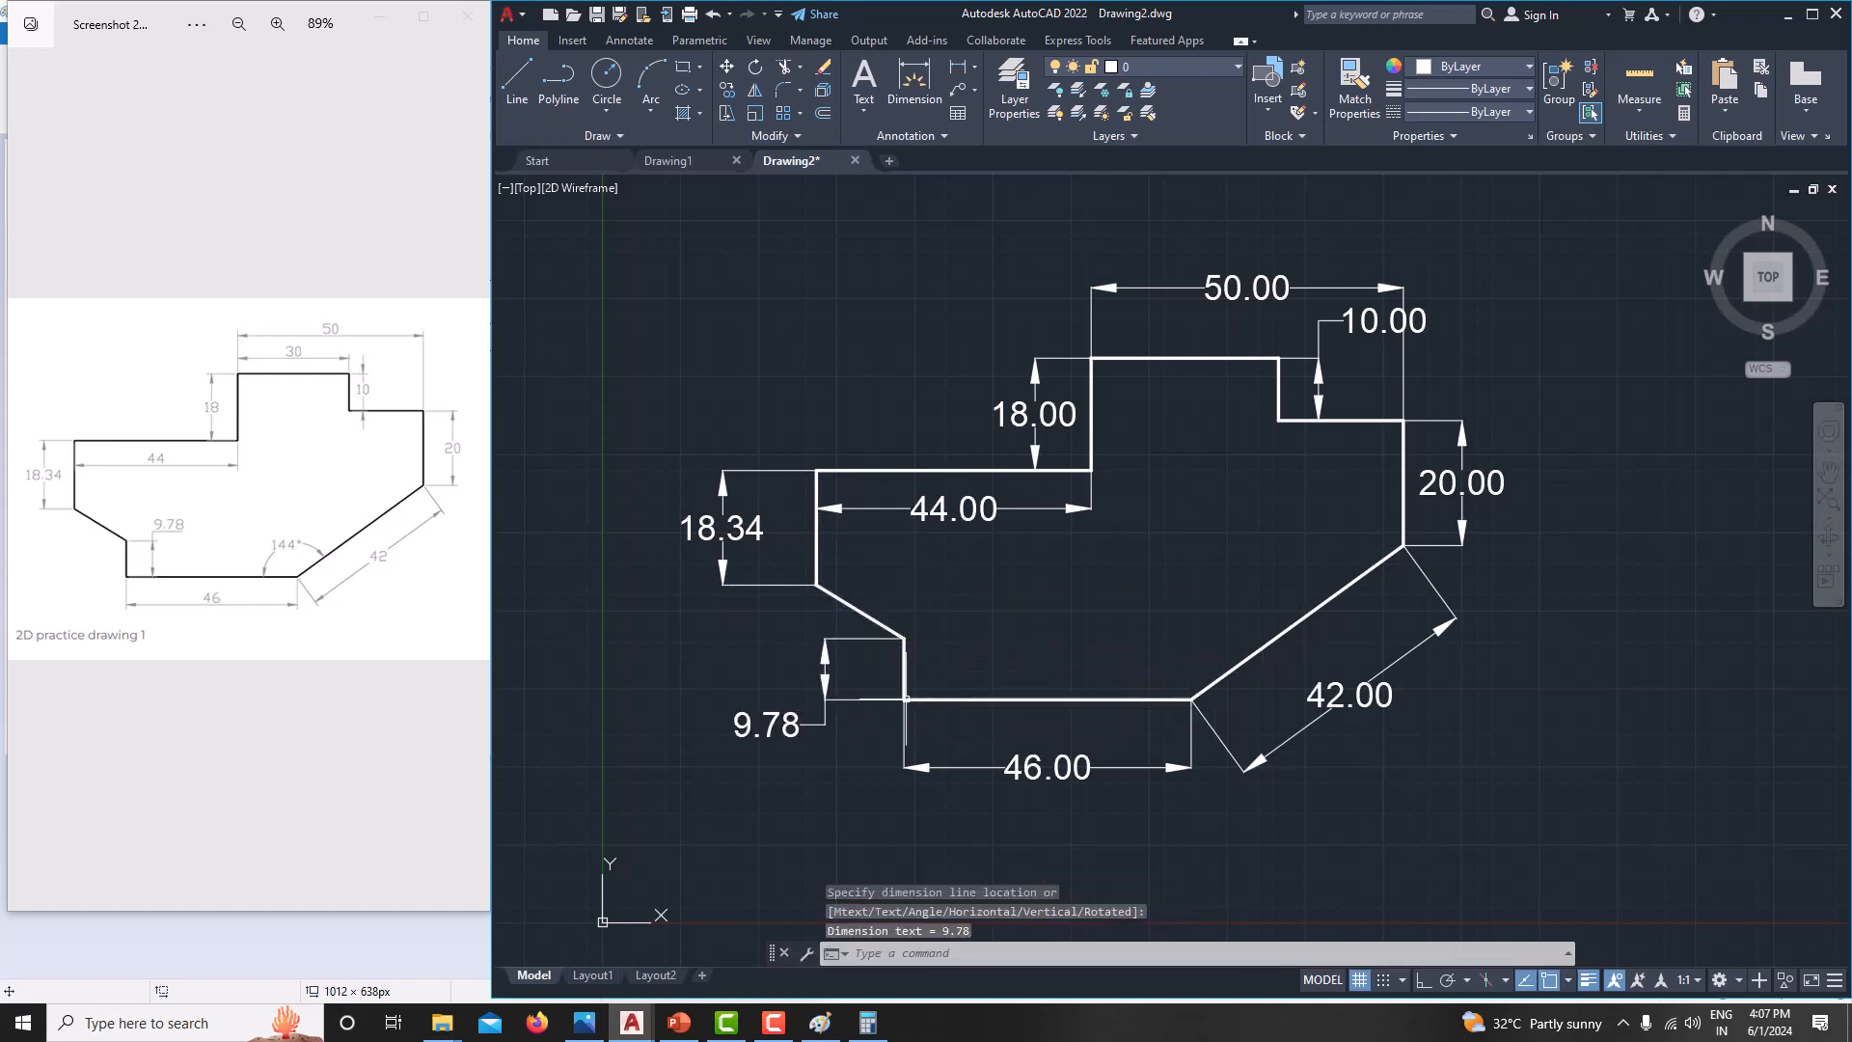
pyautogui.press('Escape')
pyautogui.scroll(1, 960, 546)
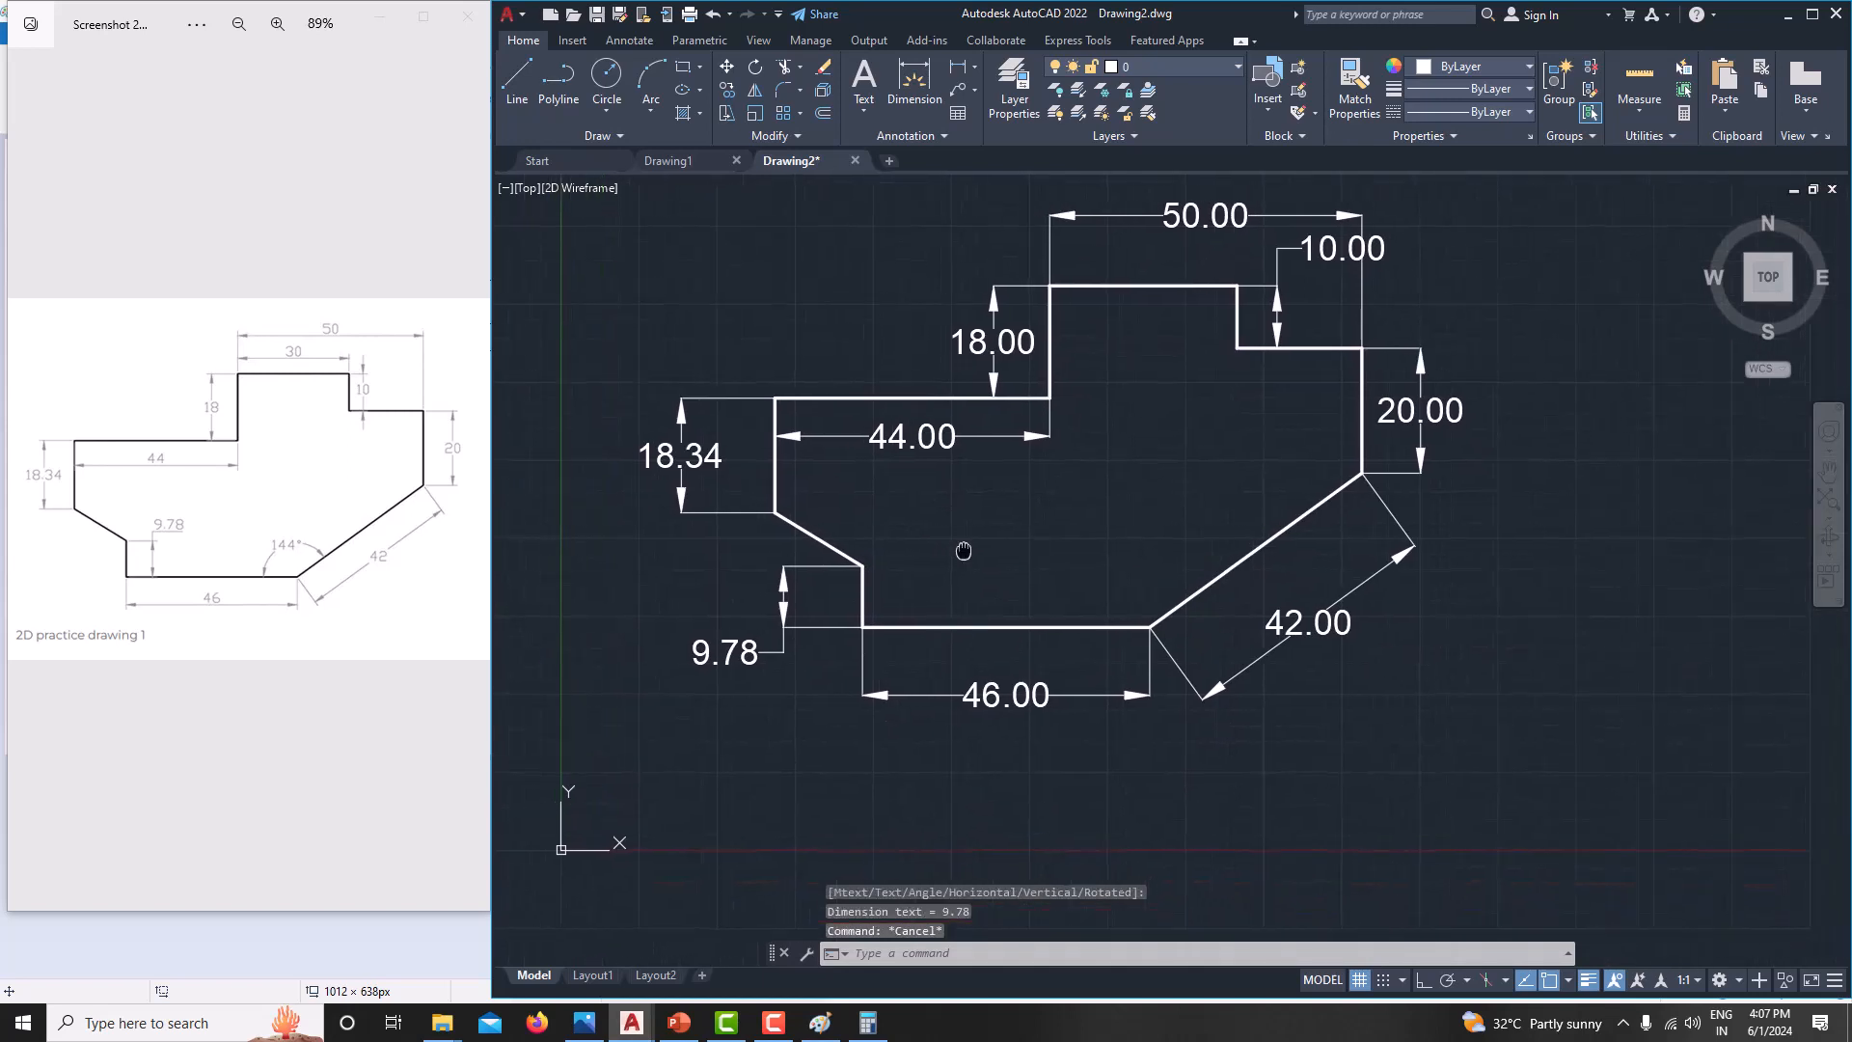
pyautogui.scroll(-1, 1074, 598)
pyautogui.moveTo(1301, 591); pyautogui.dragTo(1318, 619, button='middle')
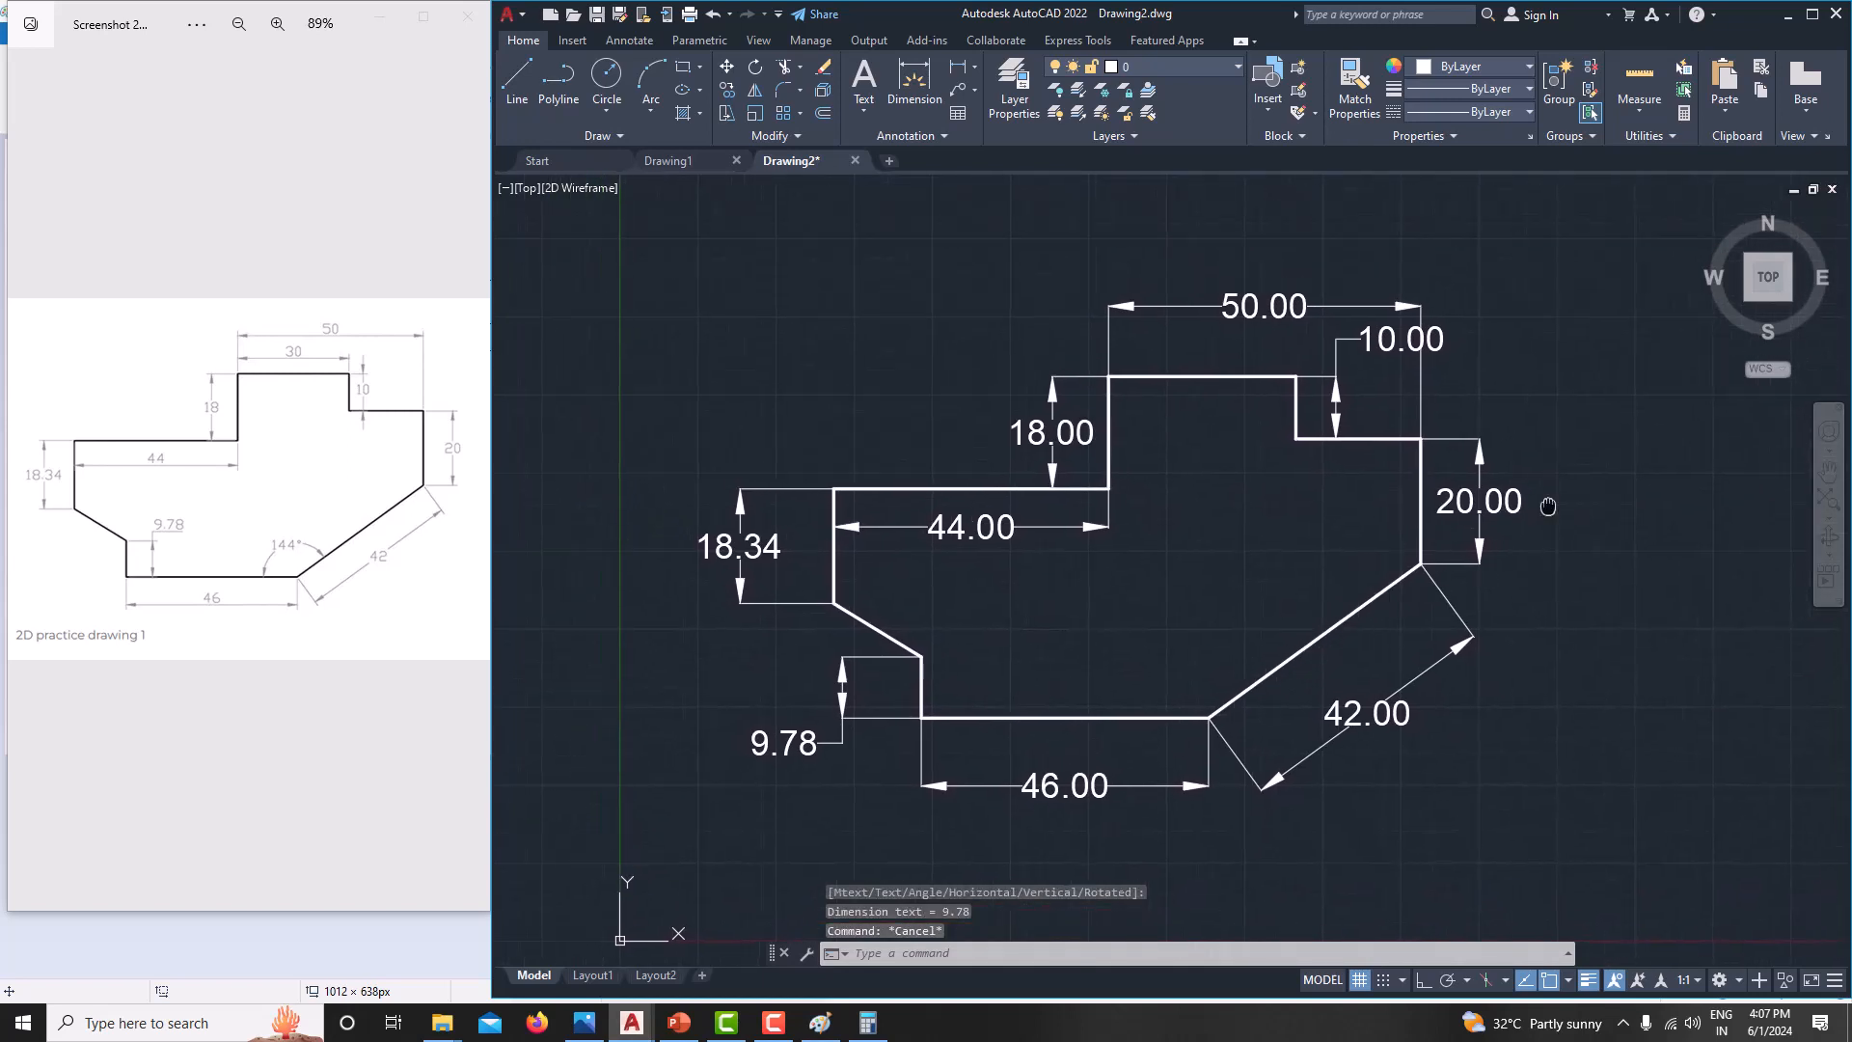
pyautogui.moveTo(1549, 506); pyautogui.dragTo(1535, 502, button='middle')
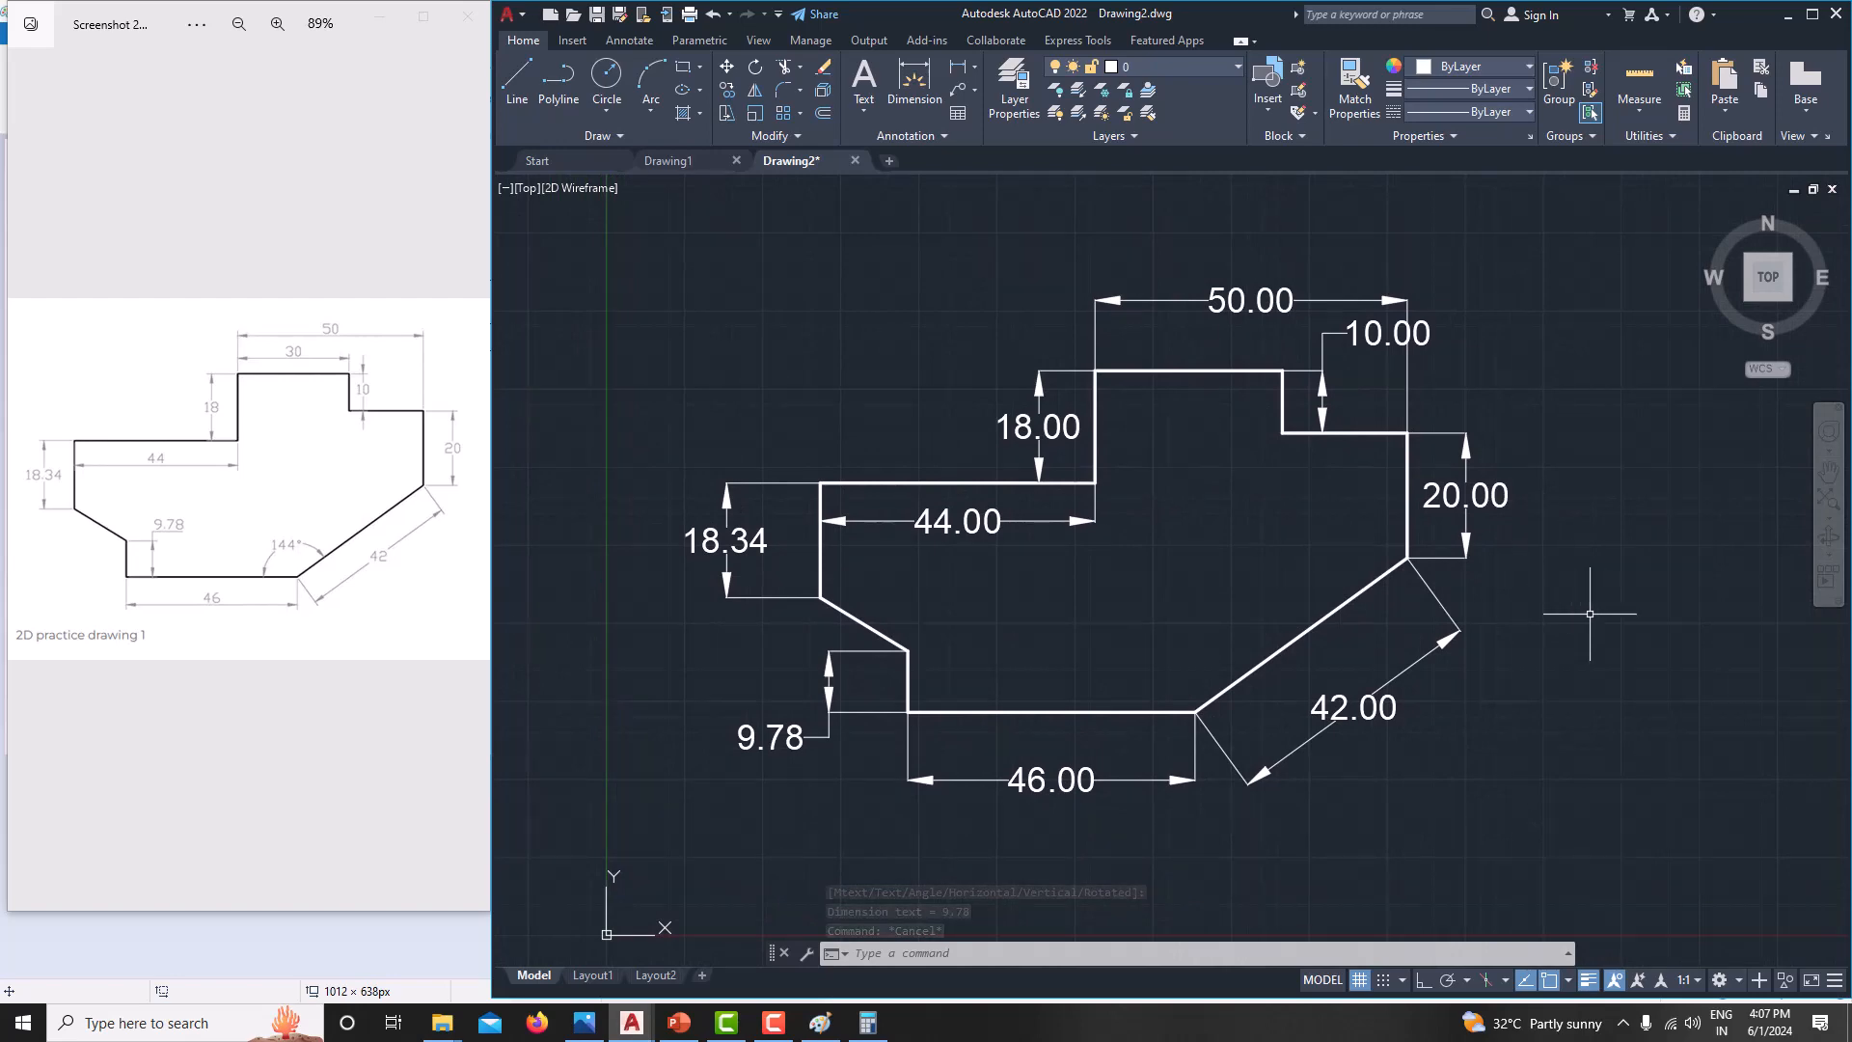
# Turn off the grid inside Layout1's viewport and return to model space
pyautogui.click(594, 976)
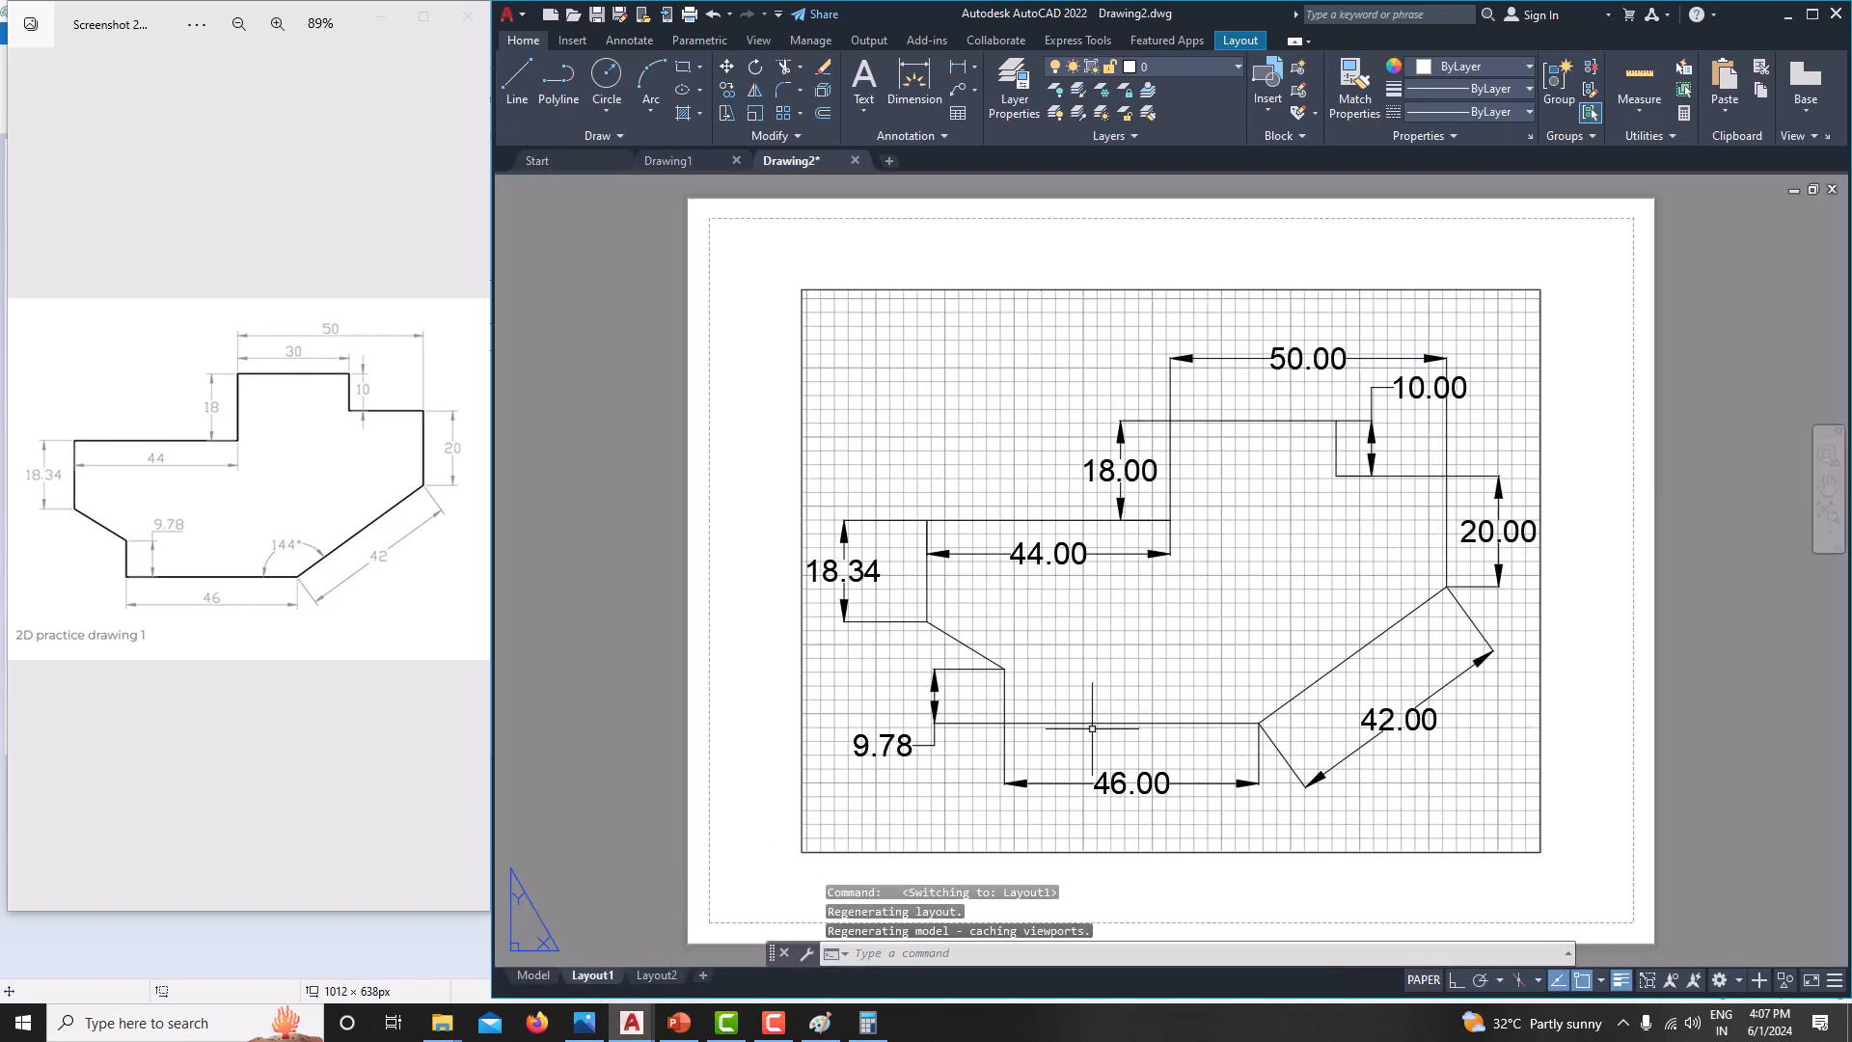
pyautogui.click(1414, 977)
pyautogui.click(1256, 979)
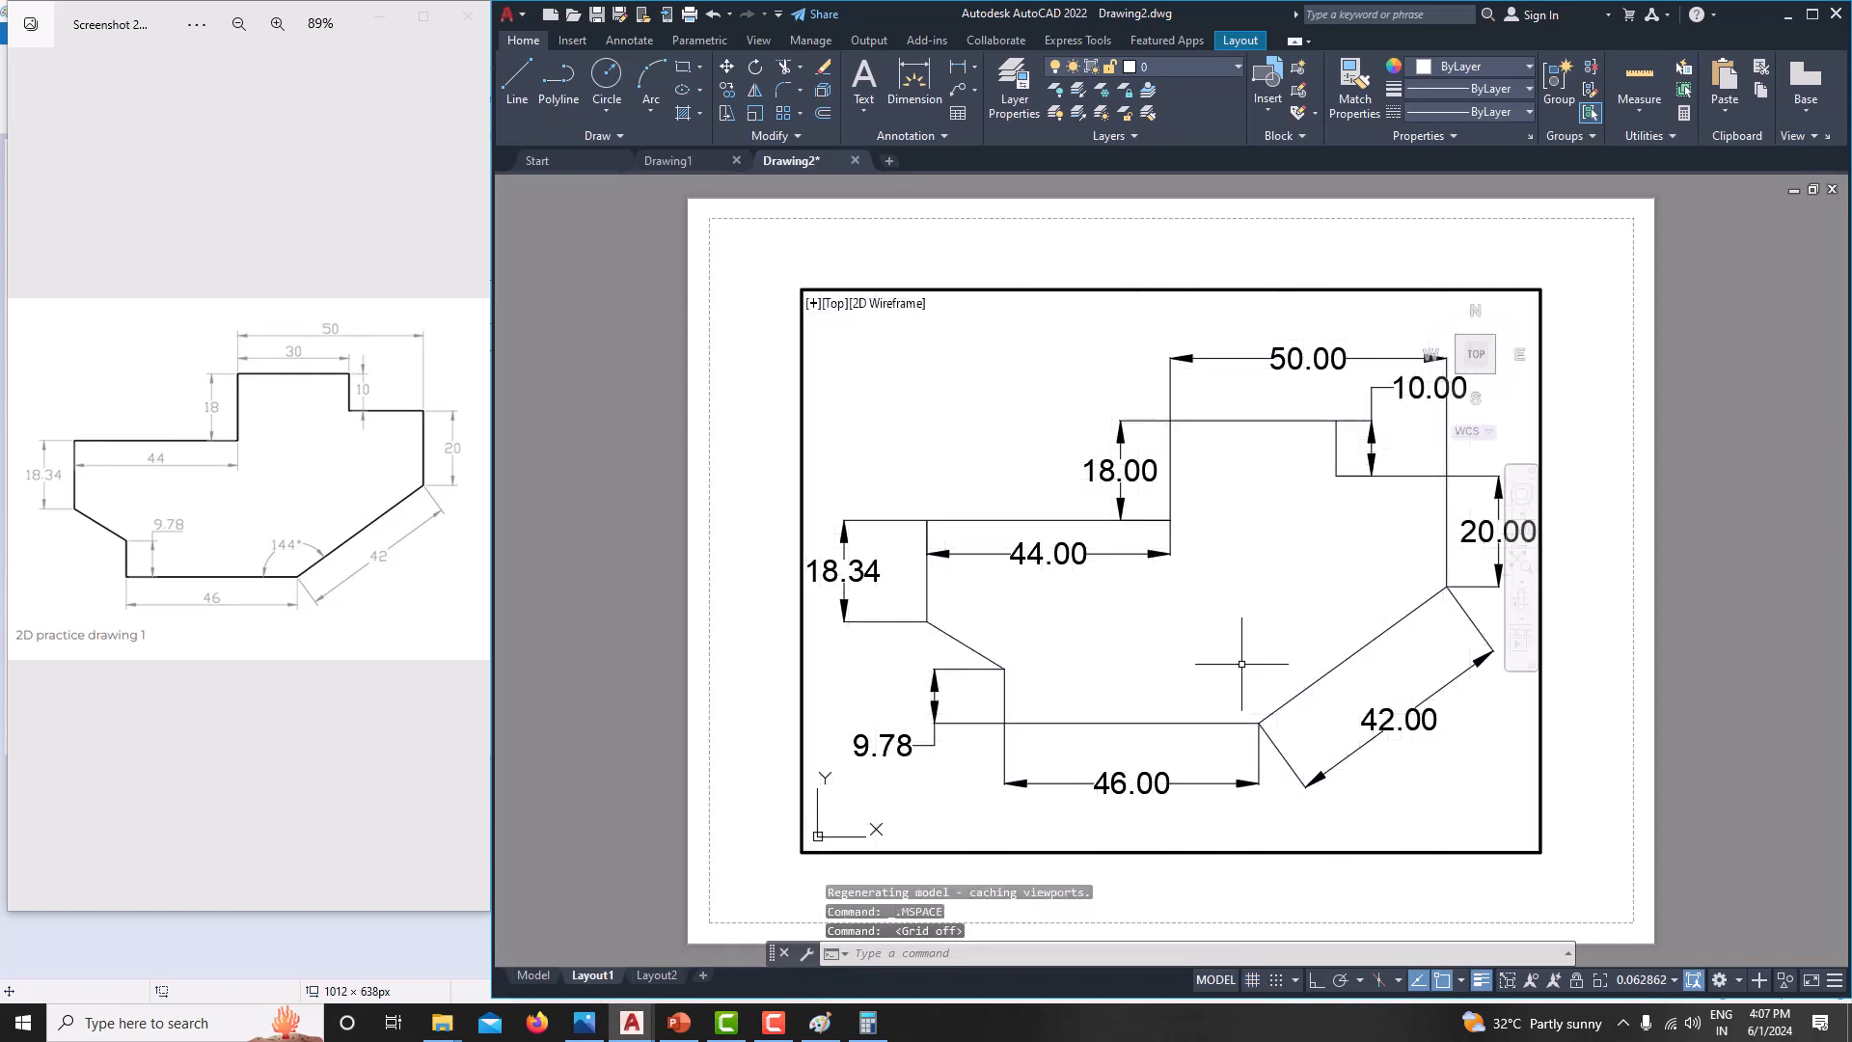
pyautogui.scroll(-2, 1227, 662)
pyautogui.moveTo(1227, 661)
pyautogui.mouseDown(button='middle')
pyautogui.moveTo(1212, 608)
pyautogui.moveTo(1231, 673)
pyautogui.mouseUp(button='middle')
pyautogui.scroll(2, 1224, 612)
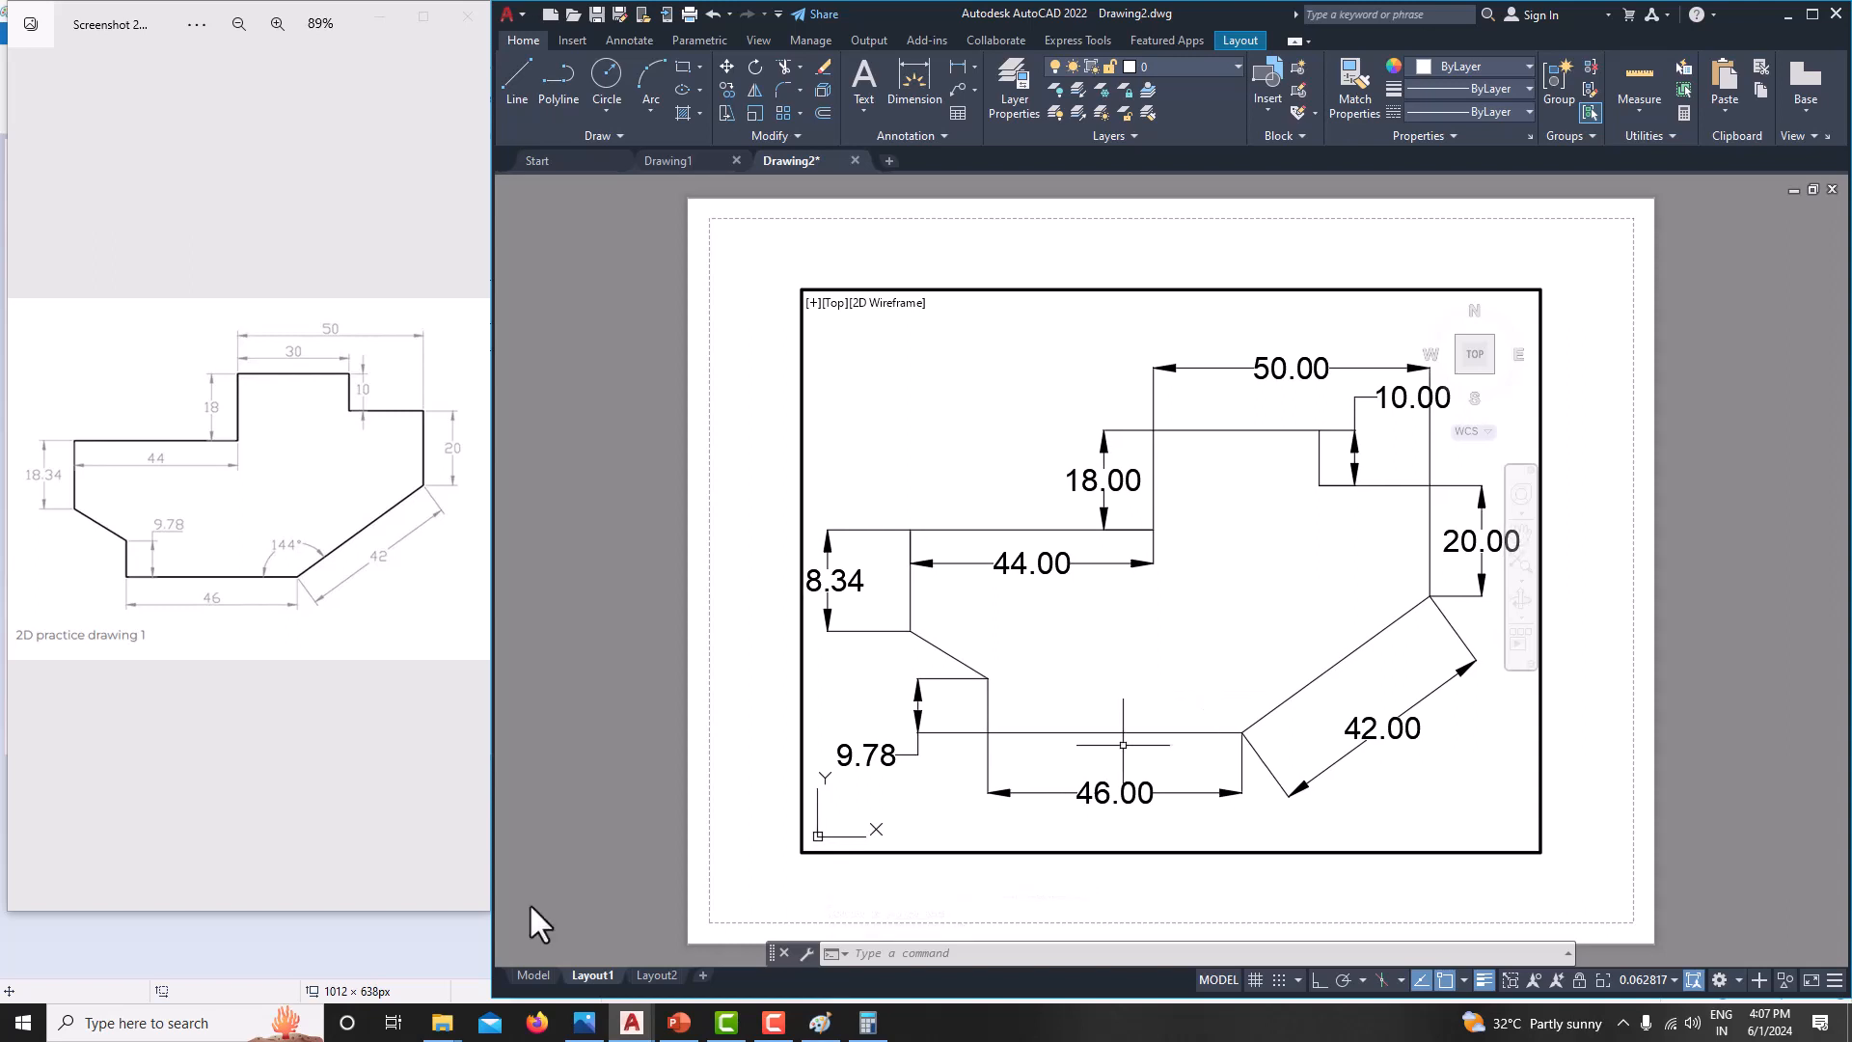
pyautogui.click(534, 974)
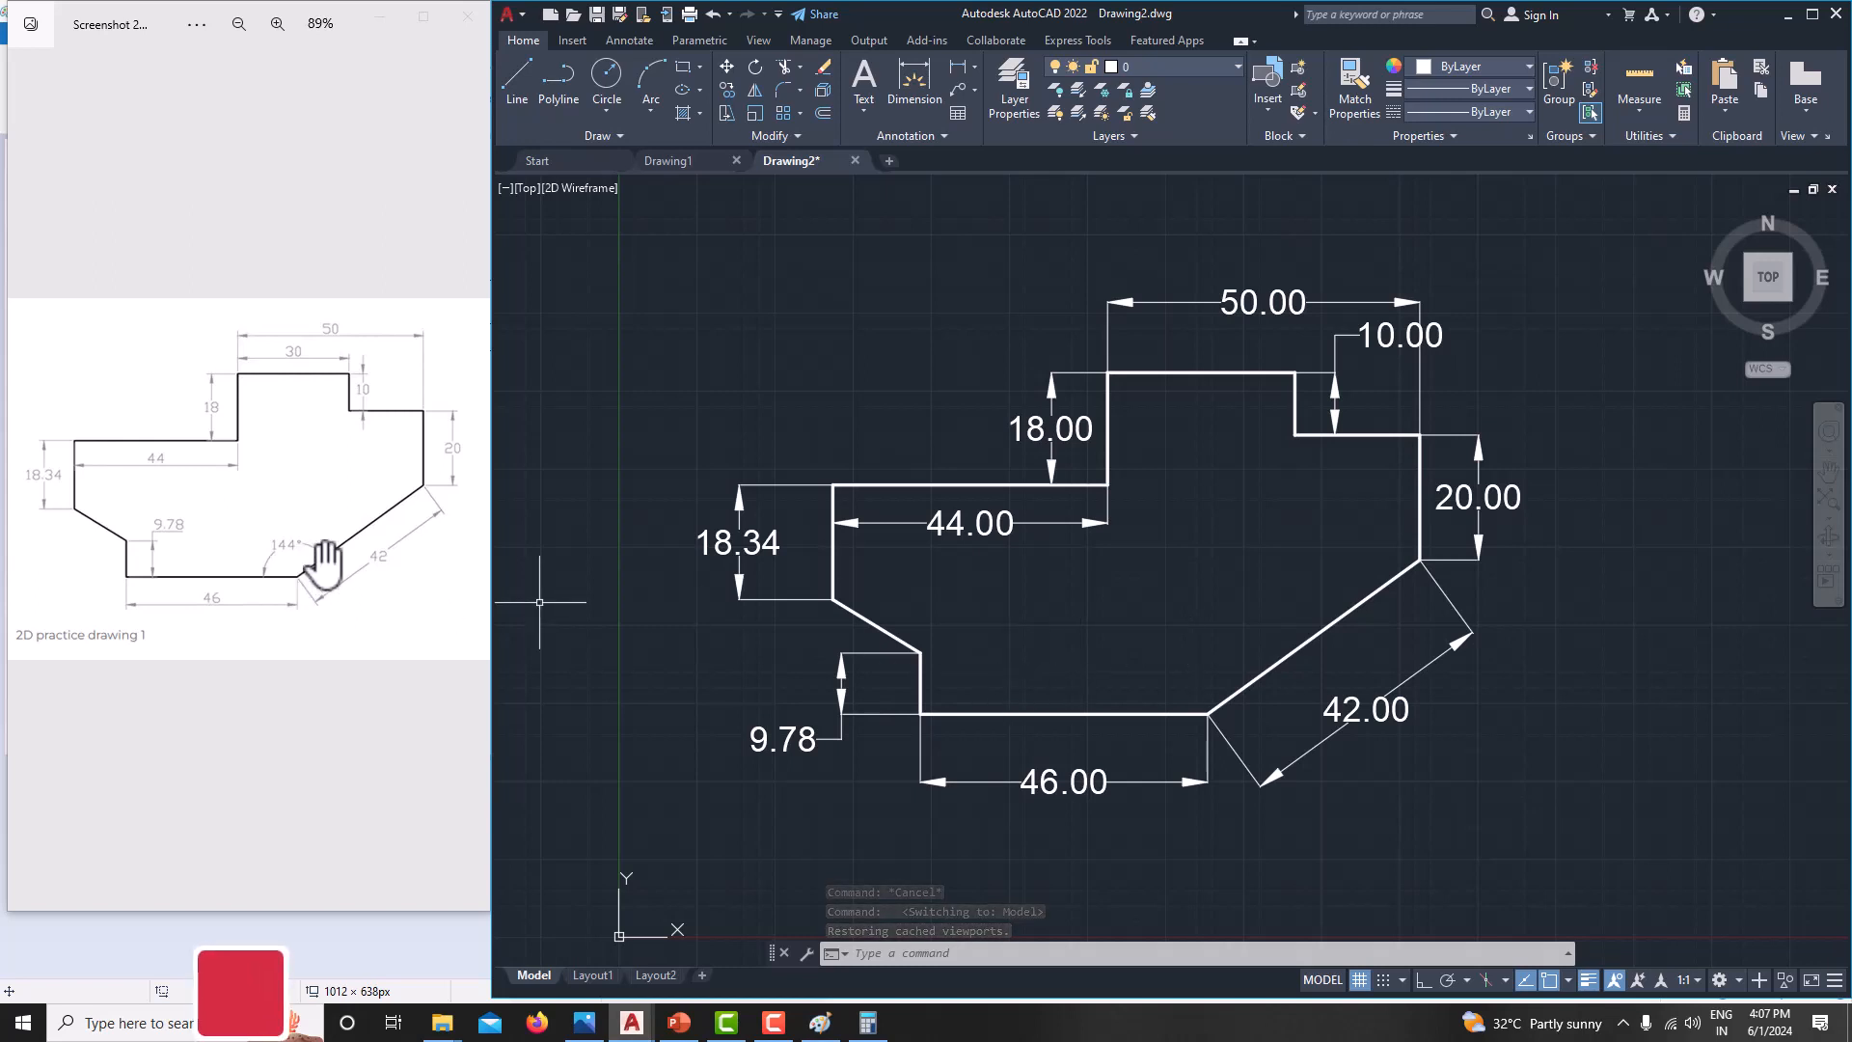
# Add an angular dimension between the long sloped edge and the bottom horizontal edge, placed inside the outline
pyautogui.click(975, 67)
pyautogui.click(1008, 177)
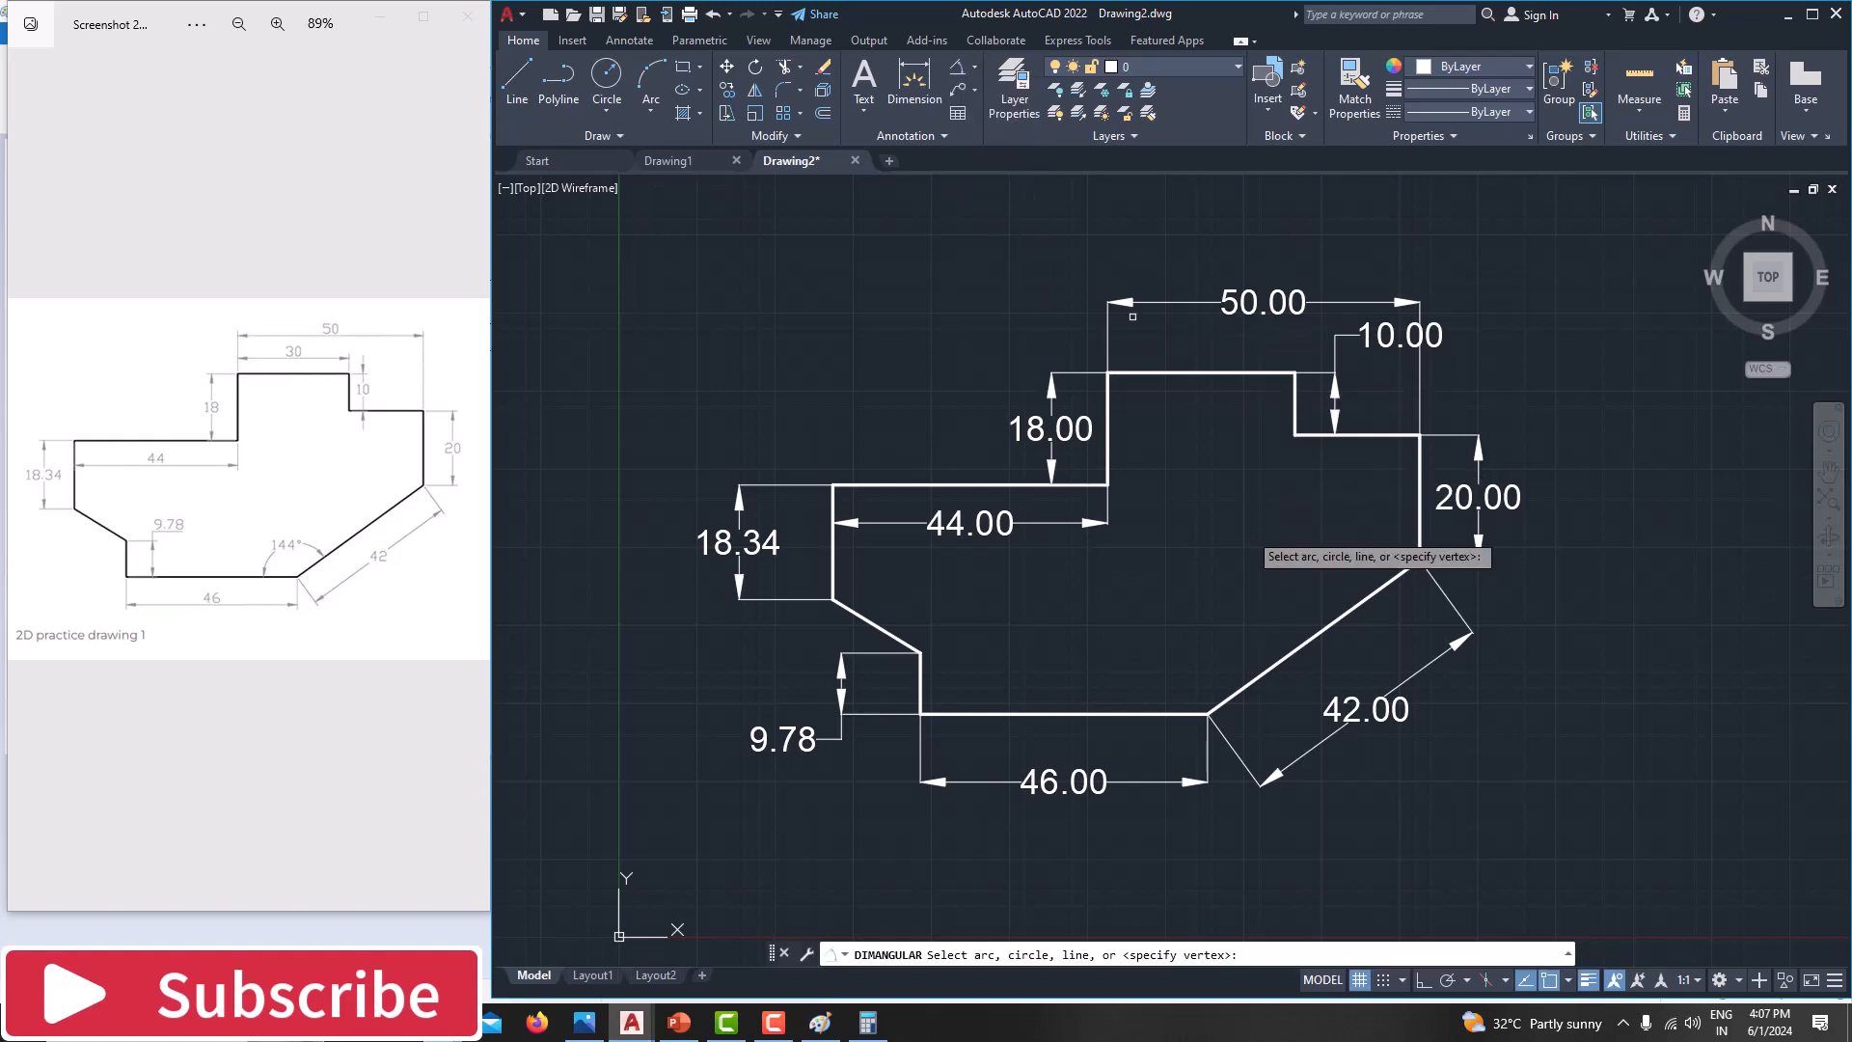
pyautogui.click(1253, 682)
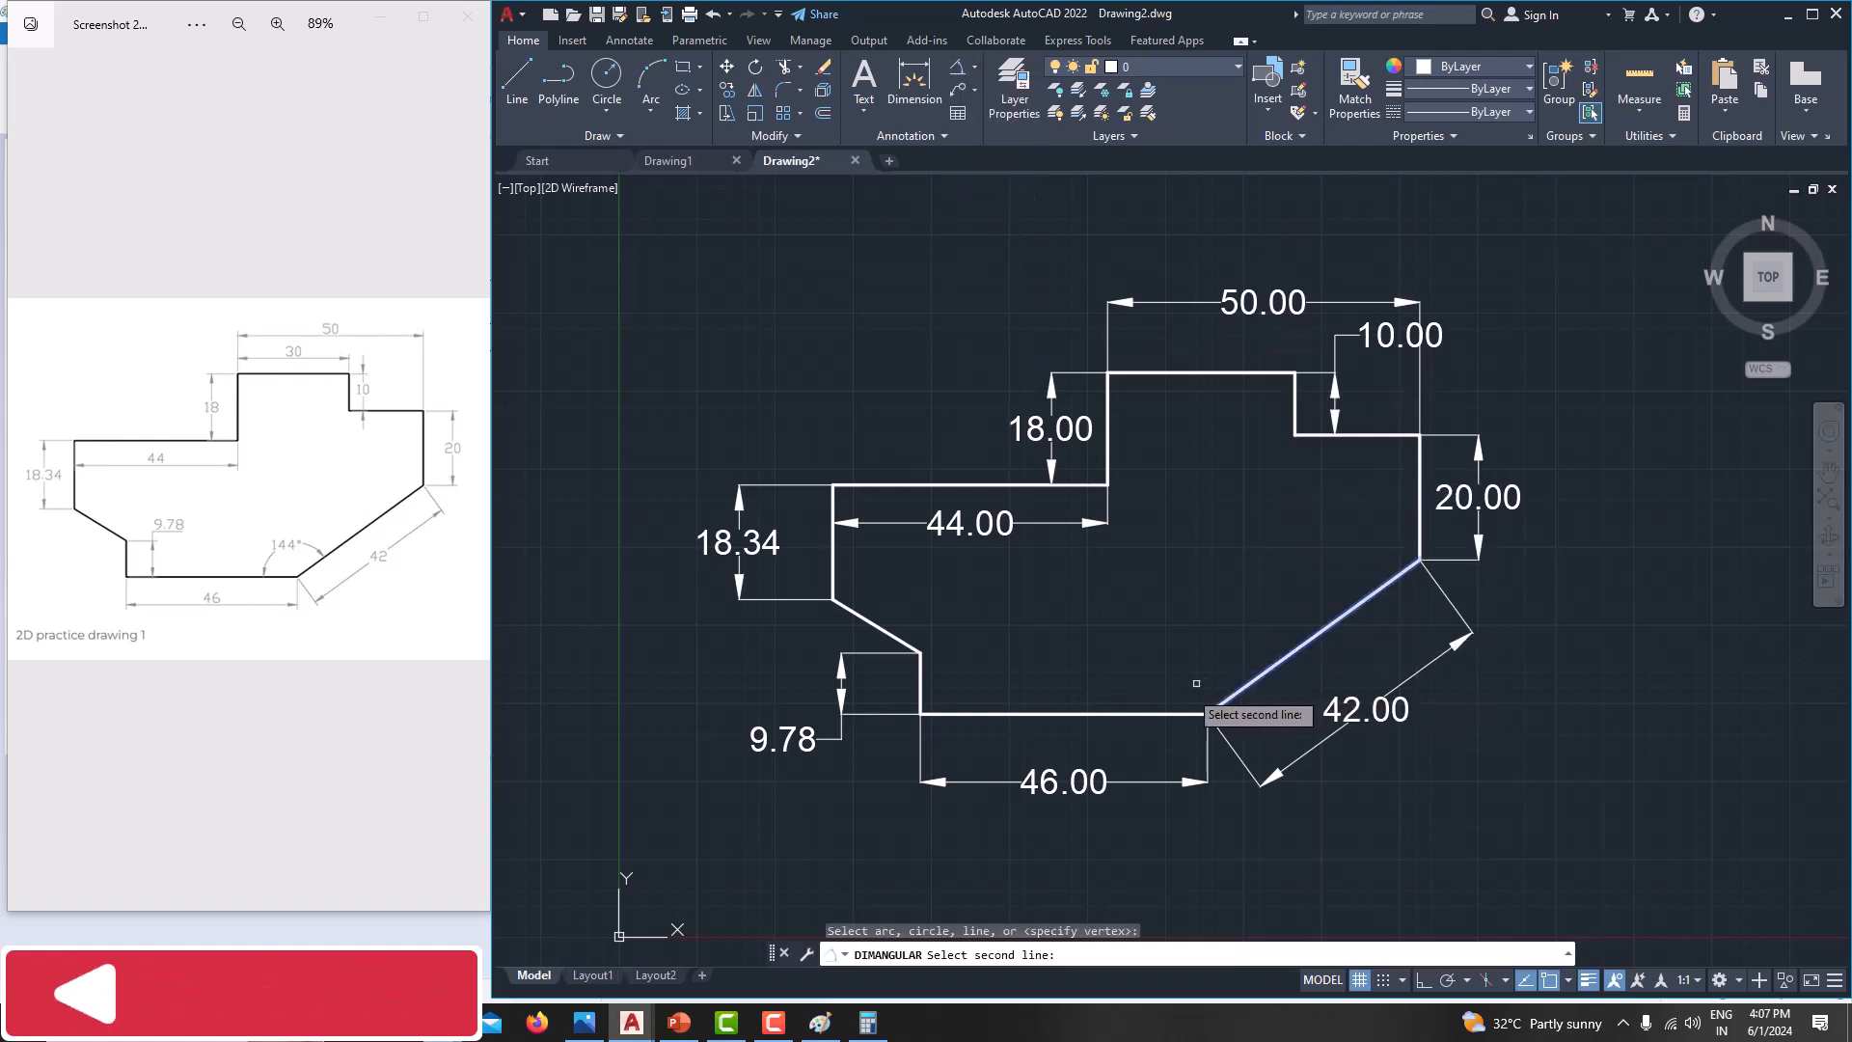
pyautogui.click(1169, 714)
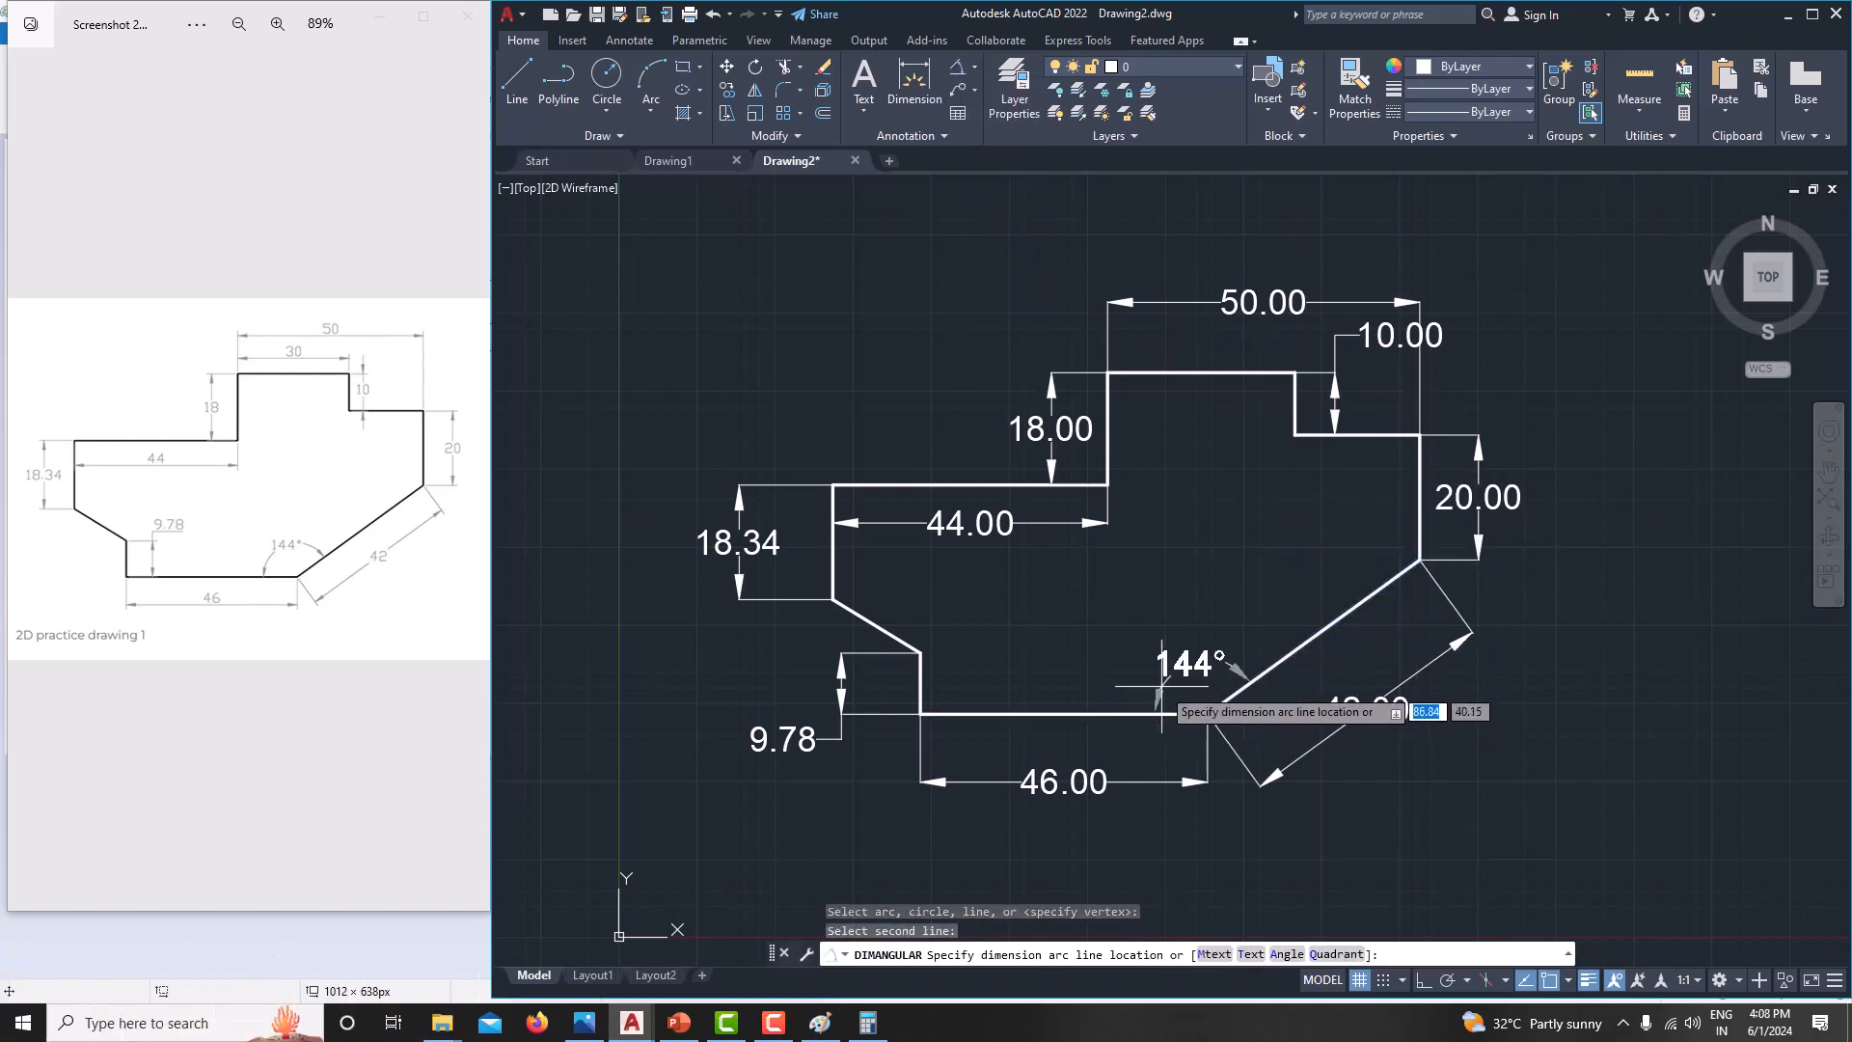
pyautogui.click(1163, 687)
pyautogui.press('Escape')
pyautogui.moveTo(1403, 629)
pyautogui.mouseDown(button='middle')
pyautogui.moveTo(1376, 612)
pyautogui.moveTo(1419, 639)
pyautogui.mouseUp(button='middle')
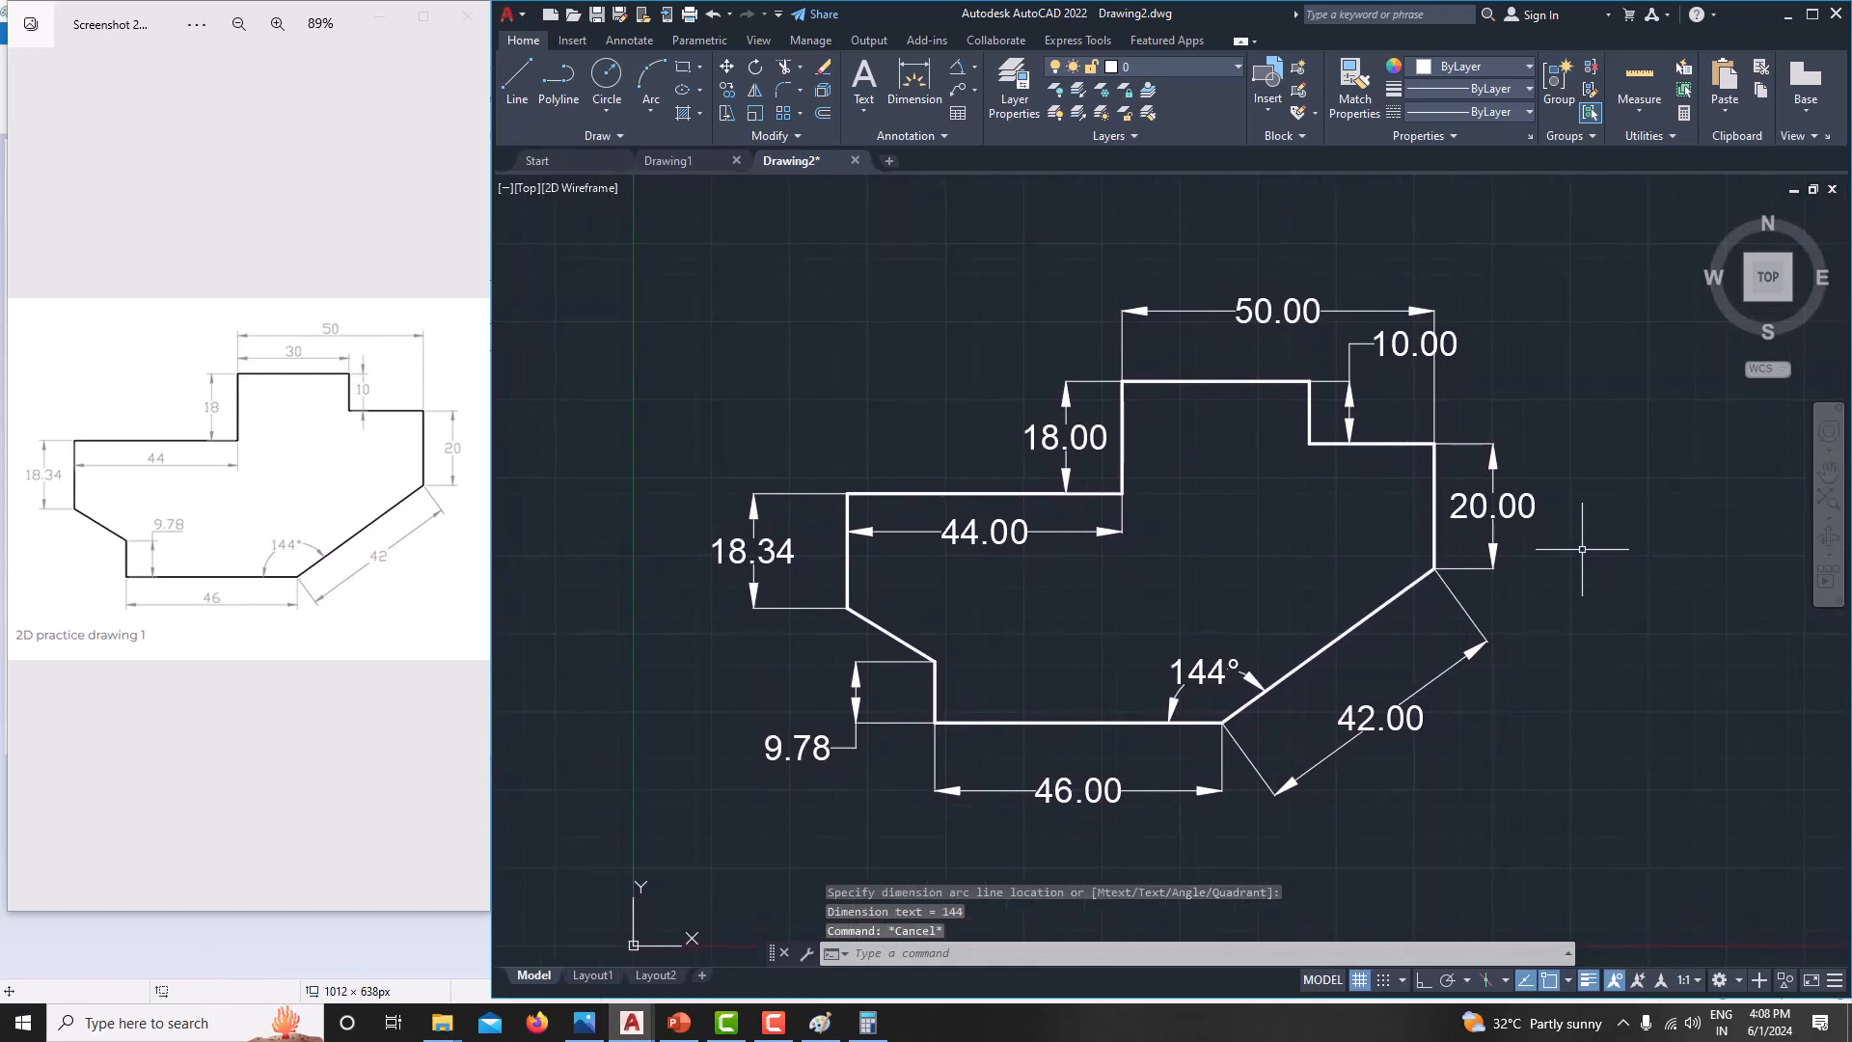